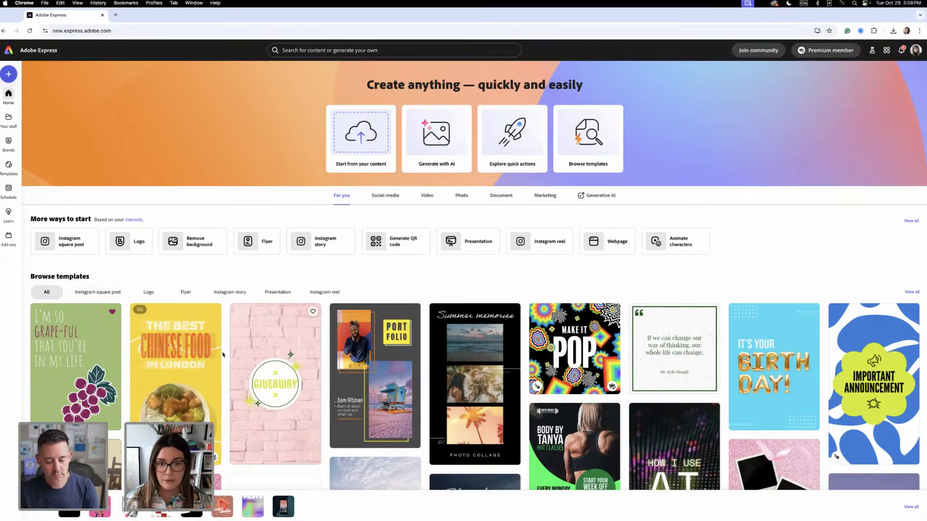
- Create a new blank Instagram reel from the suggested formats
click(8, 75)
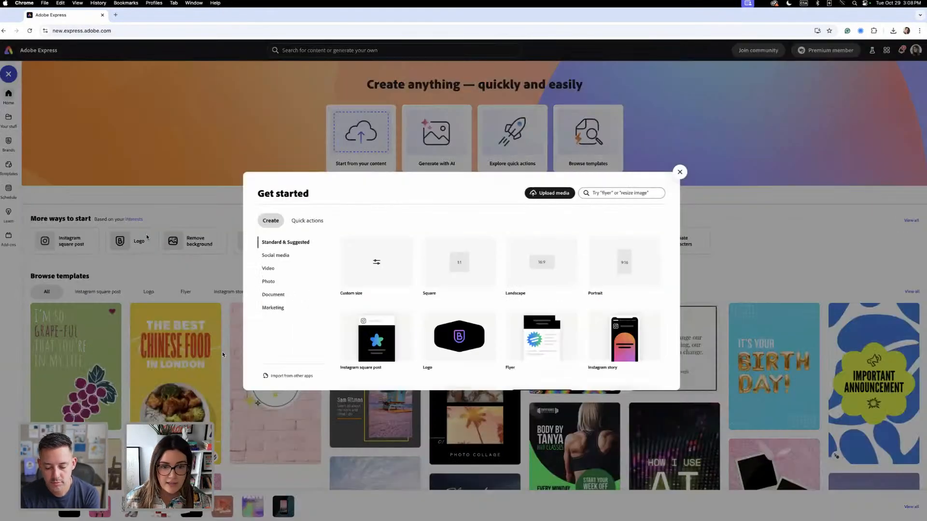
scroll(367, 289, down, 3)
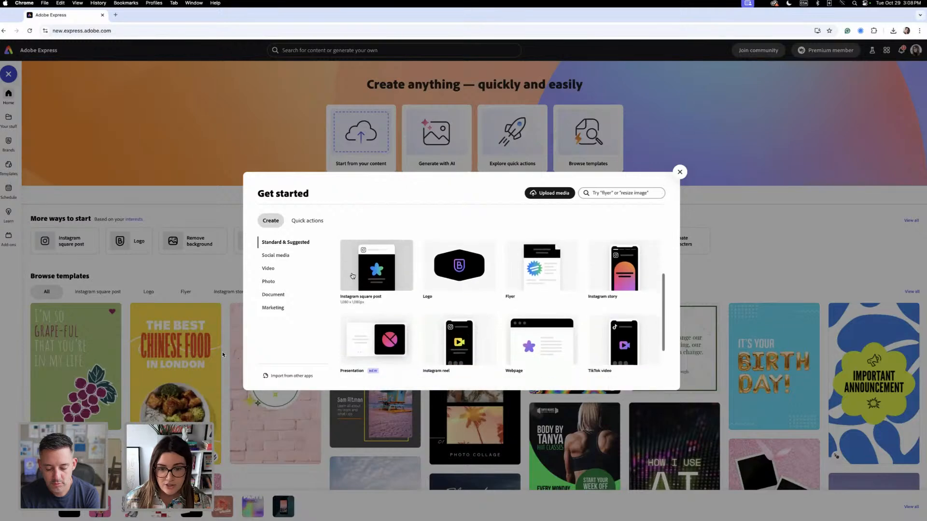
scroll(352, 276, down, 2)
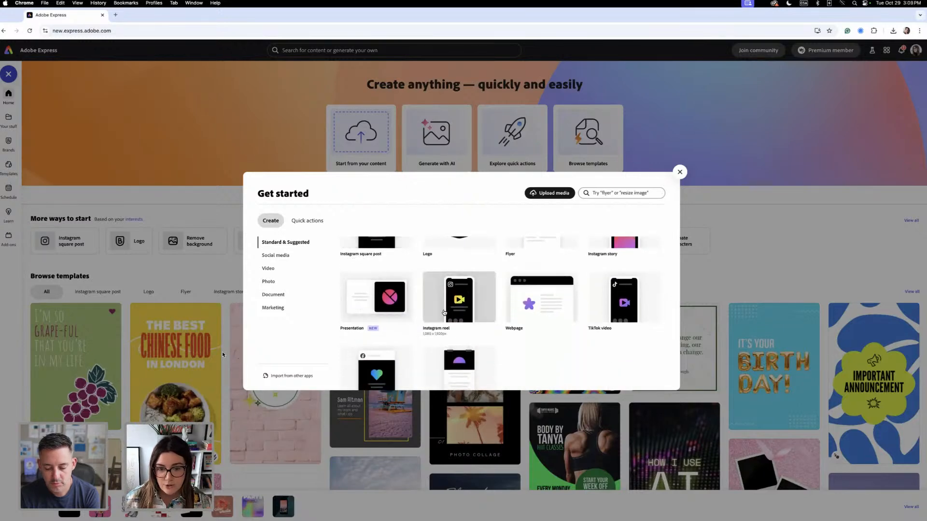
click(444, 313)
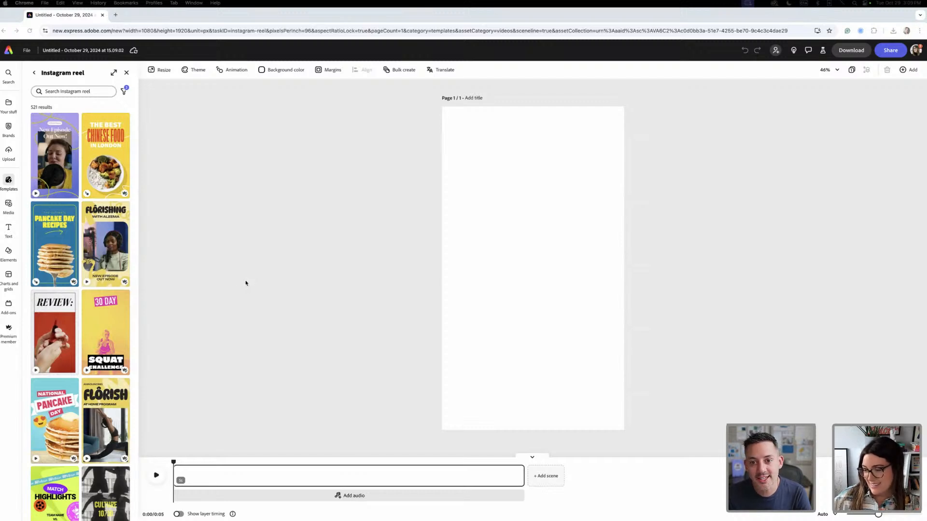
- Build the first three scenes from the winter-coat clip, the teal-painting clip and the mug clip, in that order
drag(887, 425, 530, 281)
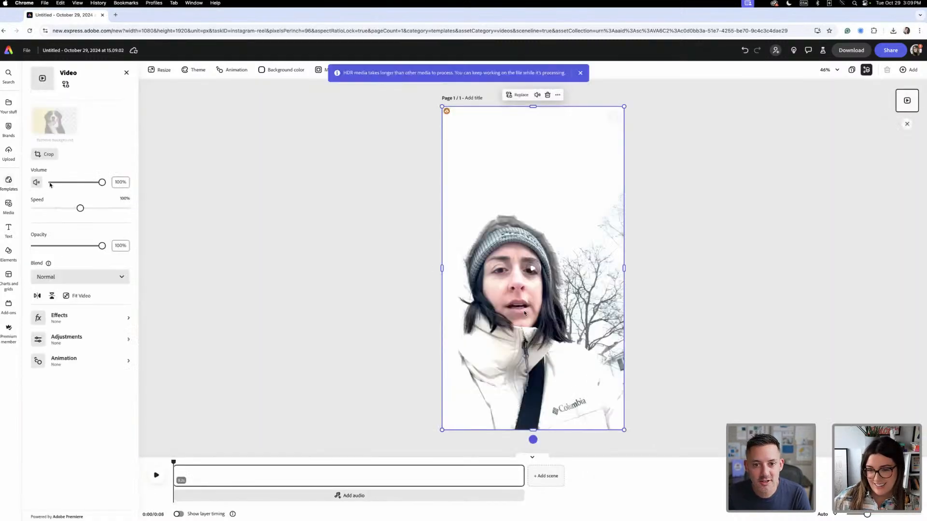
click(547, 478)
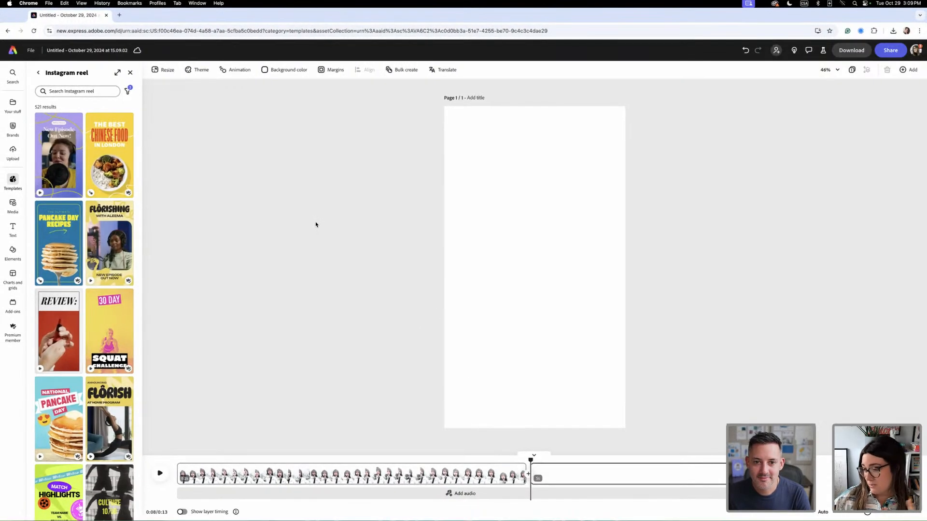
drag(859, 354, 563, 323)
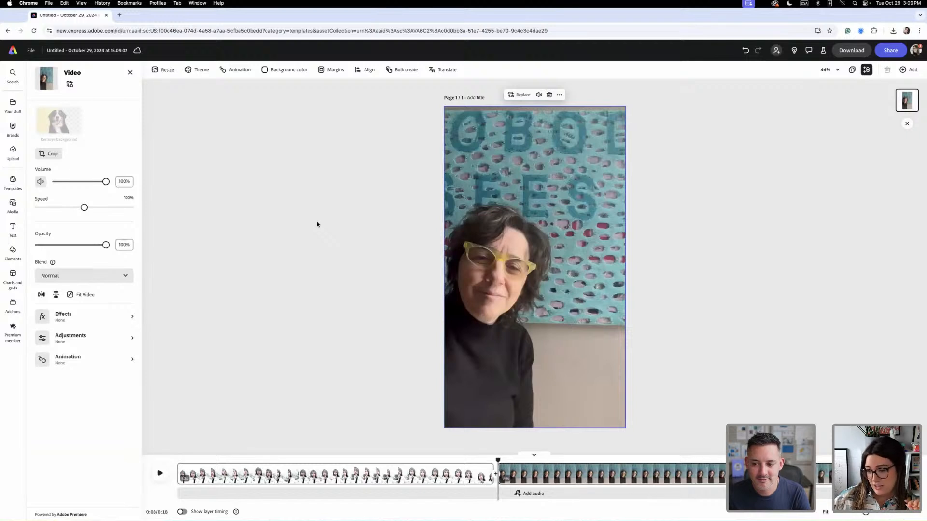
click(893, 474)
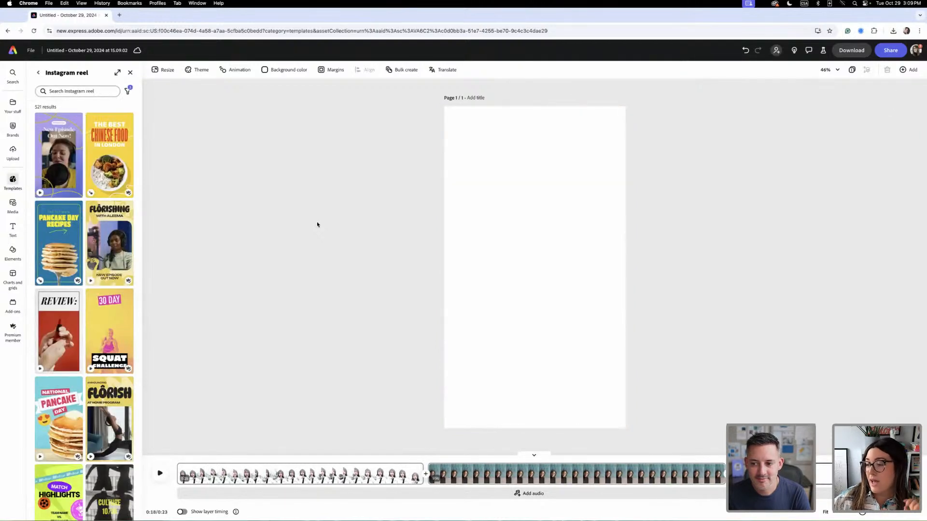
drag(917, 338, 534, 254)
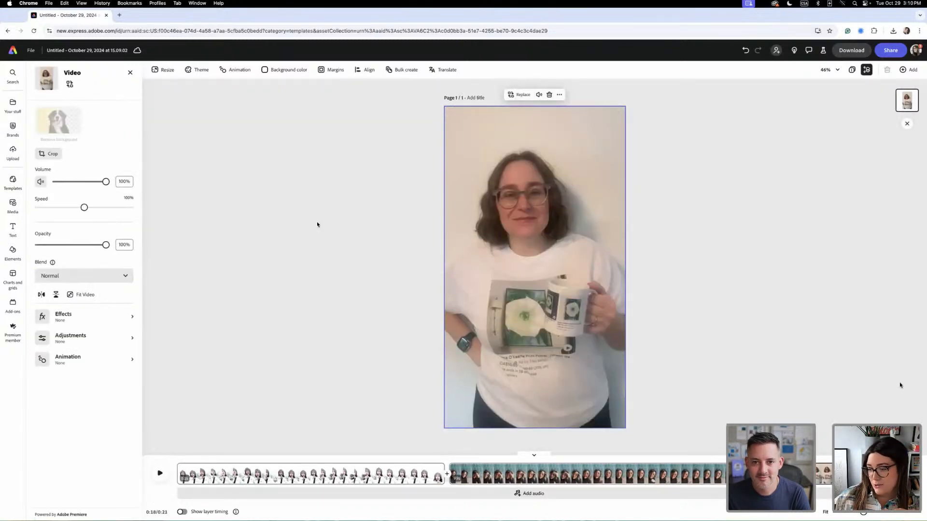
- Add four more scenes with the patterned-sweater clip, the grey-turtleneck clip, the denim-overalls clip and the pink-blouse clip
click(893, 474)
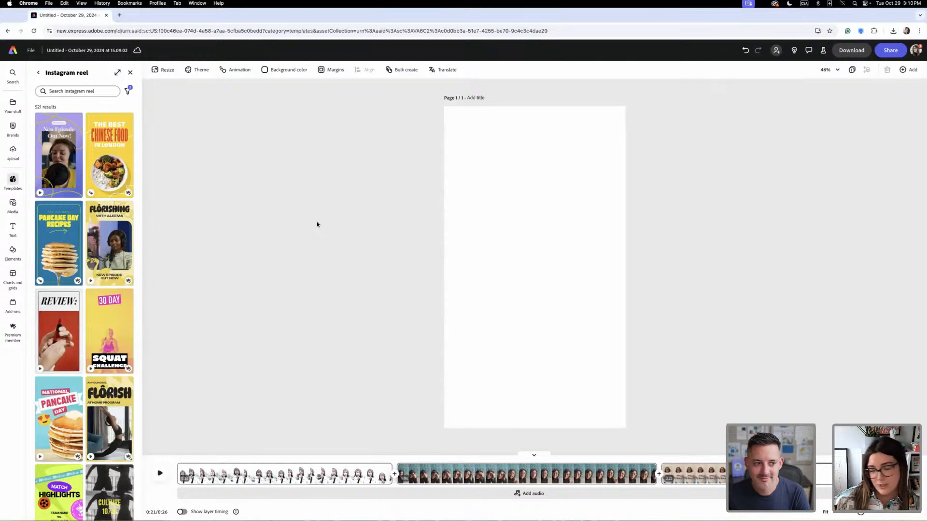
drag(917, 338, 526, 260)
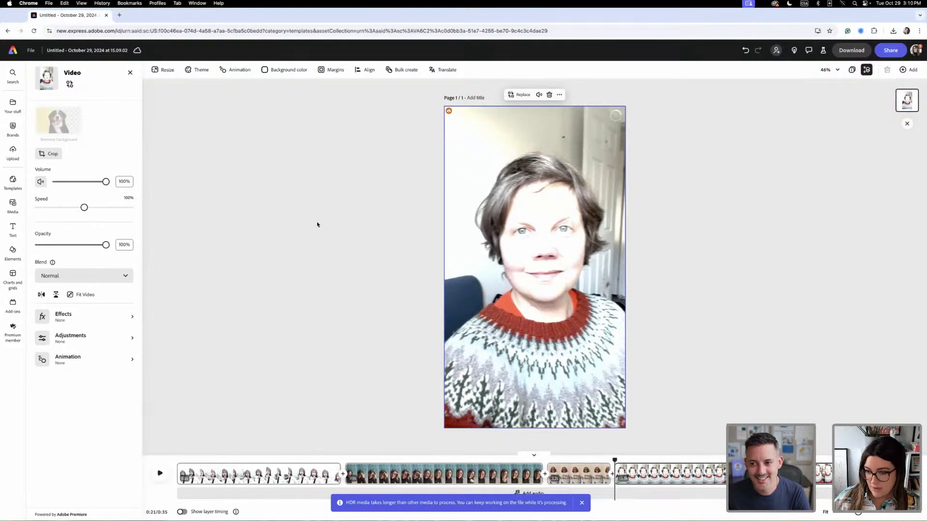
click(893, 474)
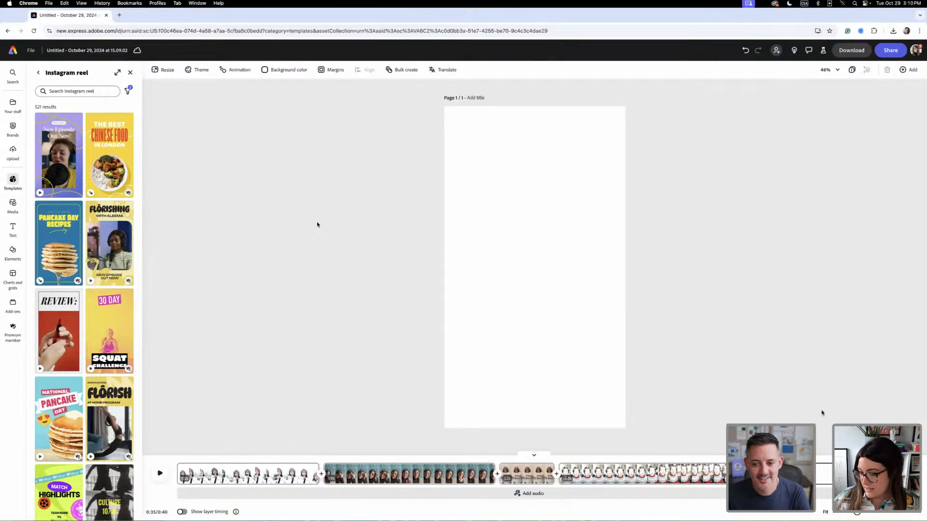
drag(822, 413, 538, 261)
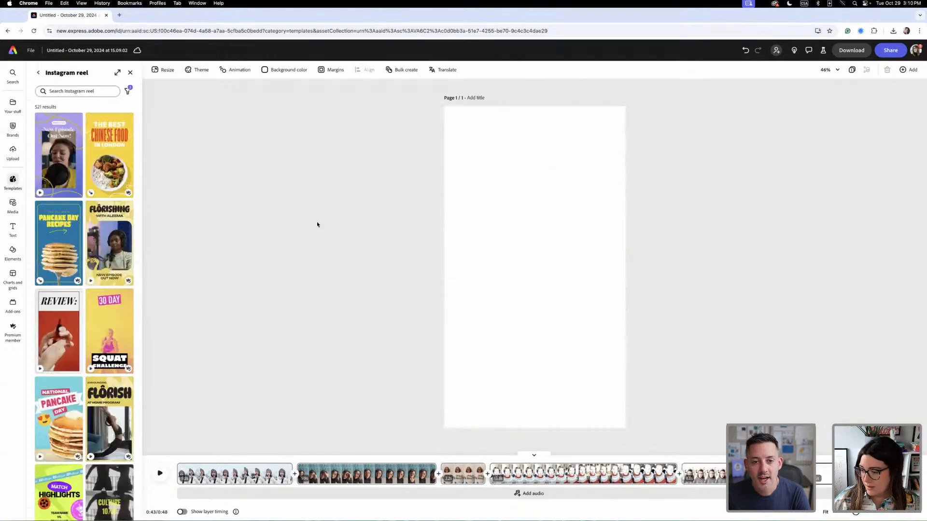
drag(753, 362, 543, 290)
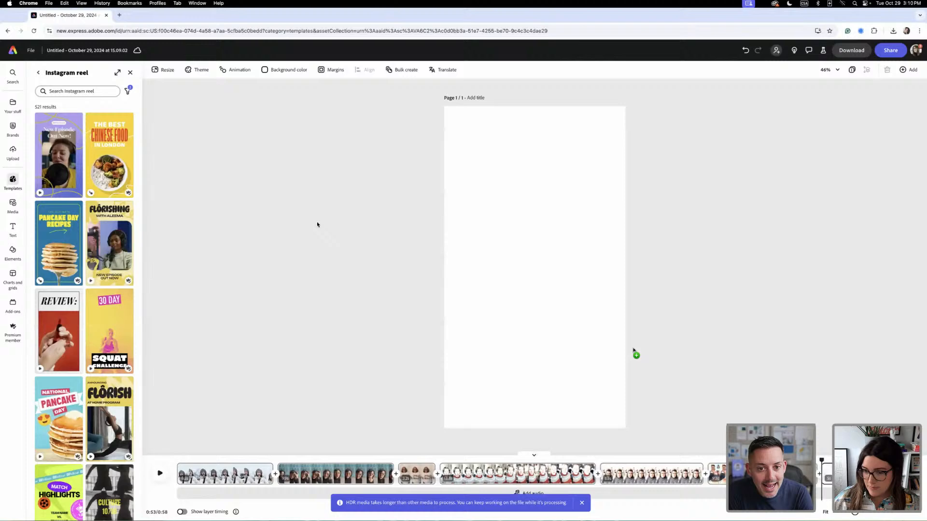
drag(633, 349, 563, 265)
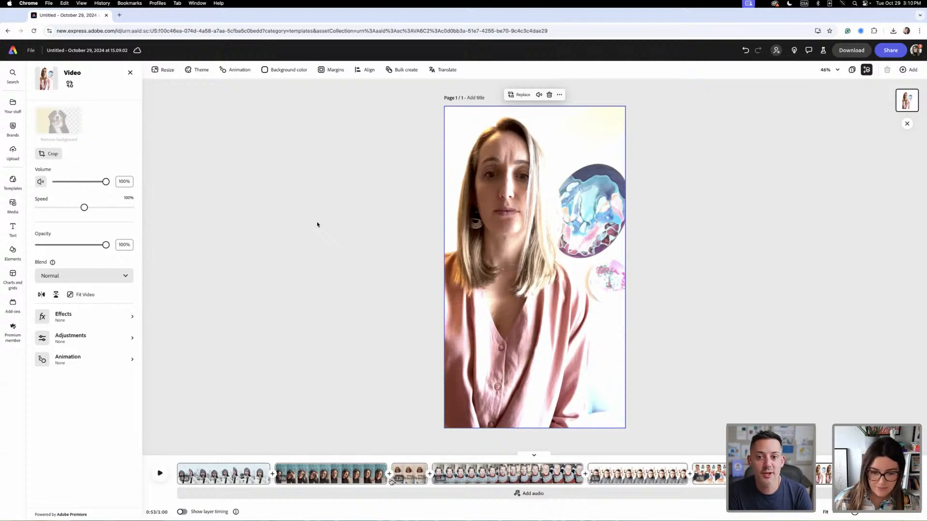
- Reorder the scenes: mug clip first, teal-painting clip last, and the denim-overalls clip directly after the pink-blouse clip
drag(407, 480, 555, 497)
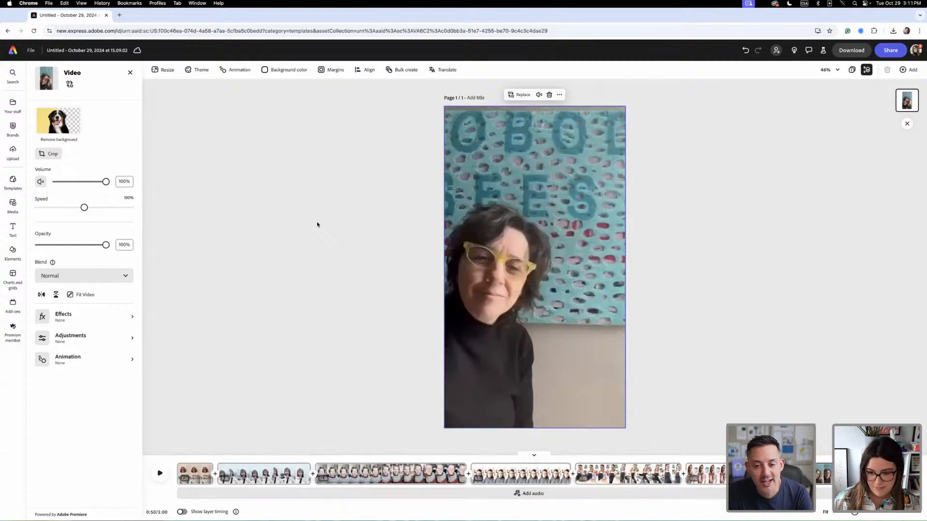
mouse_move(613, 481)
mouse_down()
mouse_move(695, 462)
mouse_move(658, 484)
mouse_move(676, 490)
mouse_up()
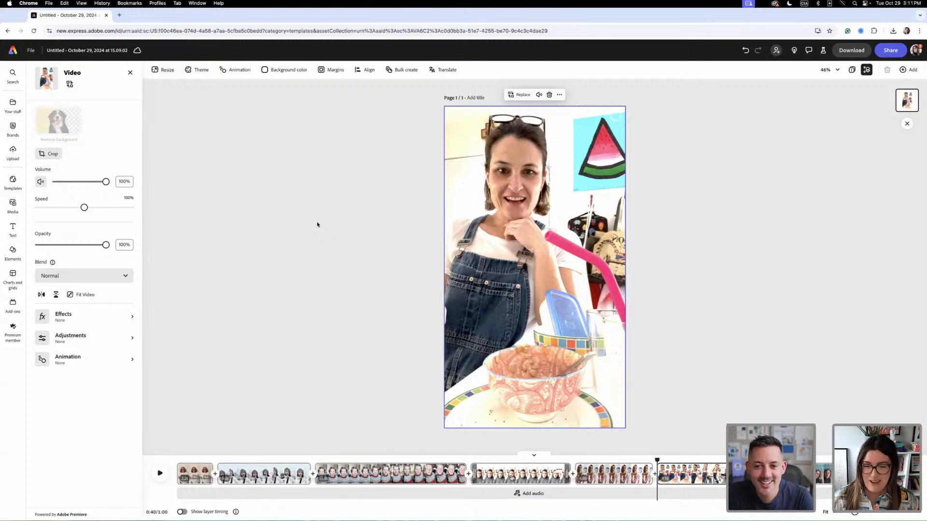
drag(513, 477, 523, 484)
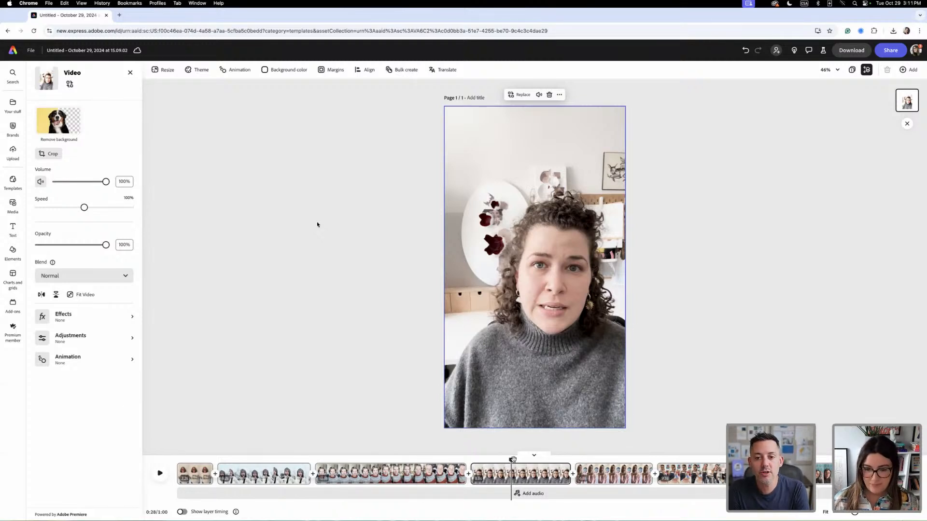
- Play the reel from the start and trim the beginning of the second scene, the winter-coat clip
drag(512, 459, 168, 448)
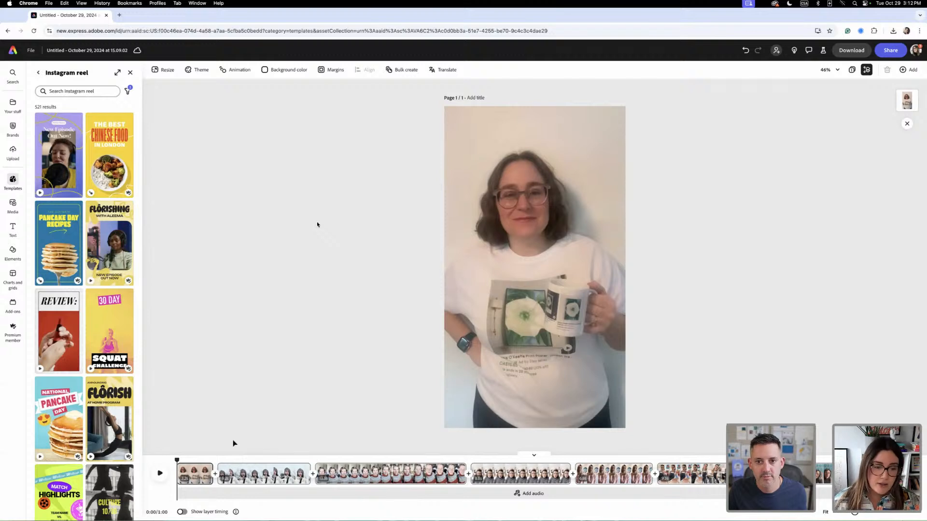
click(160, 475)
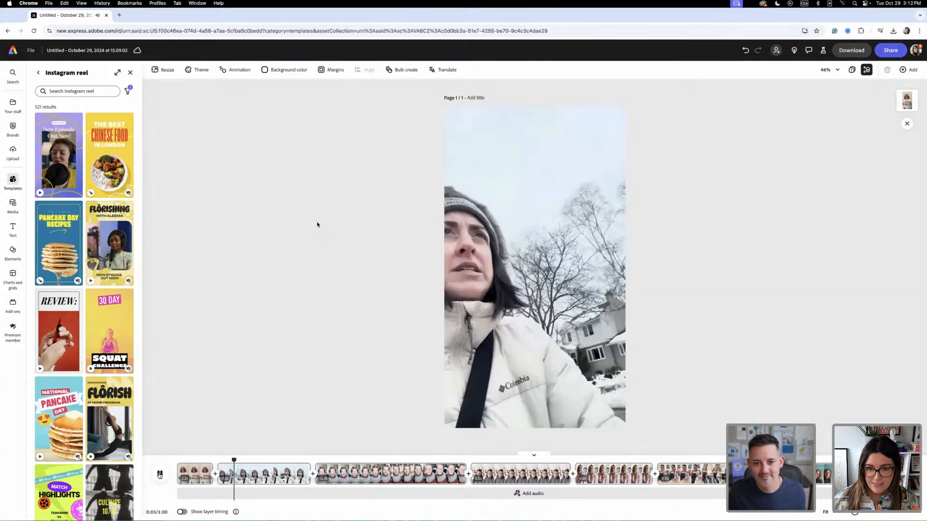
click(159, 475)
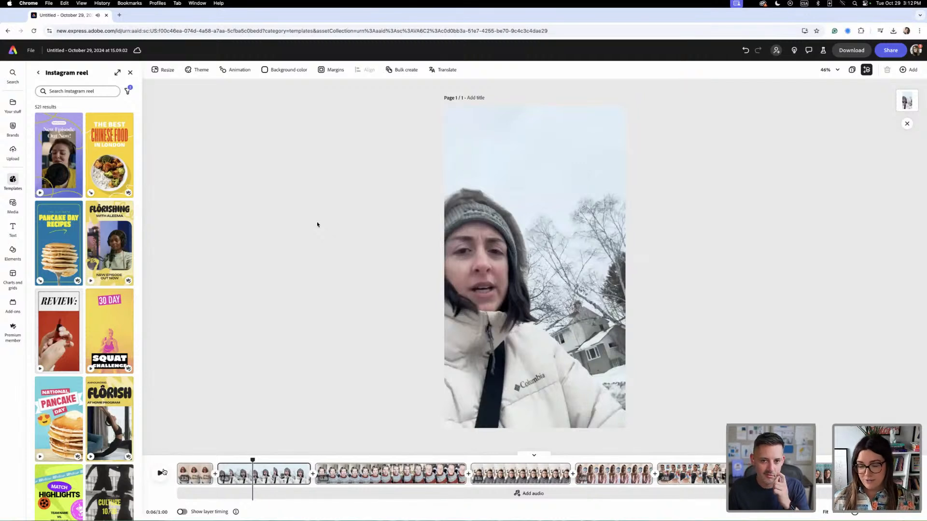
click(191, 482)
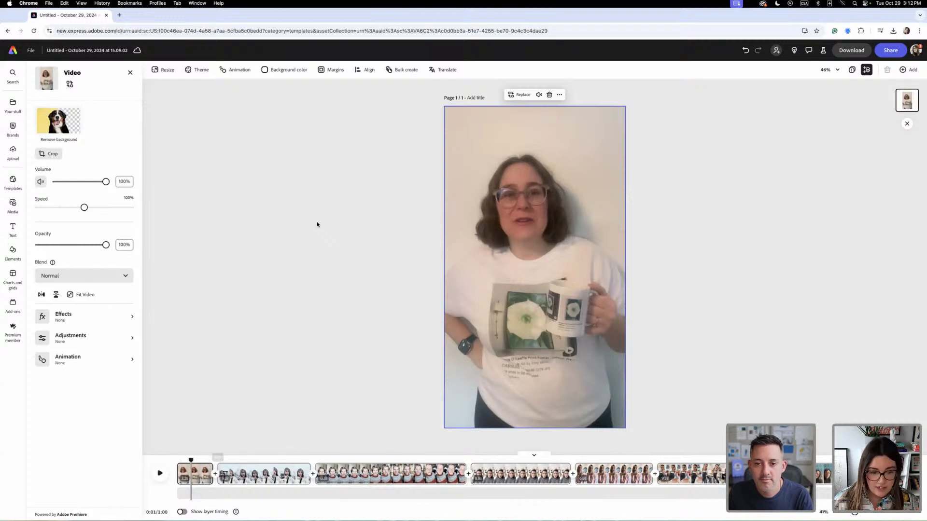
drag(225, 472, 209, 460)
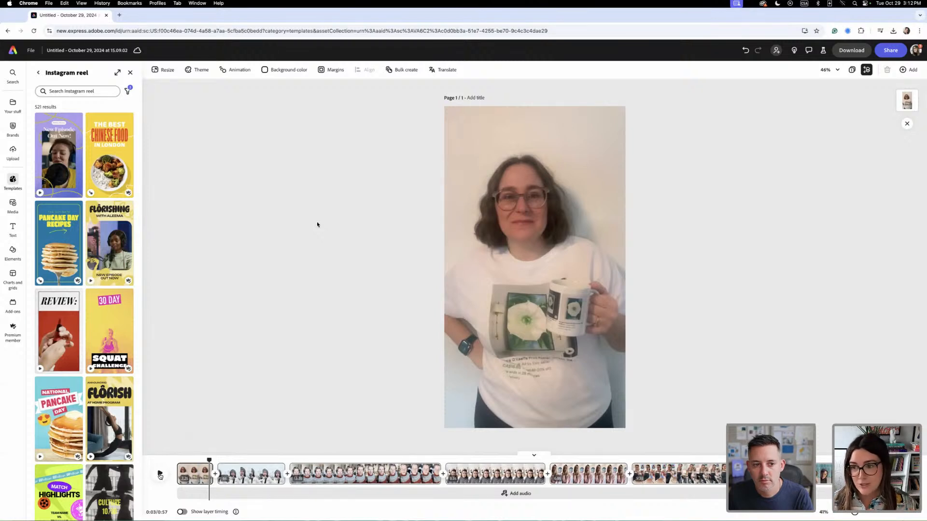
- Trim a little more off the start of the winter-coat clip and replay the transition from the mug clip
click(160, 475)
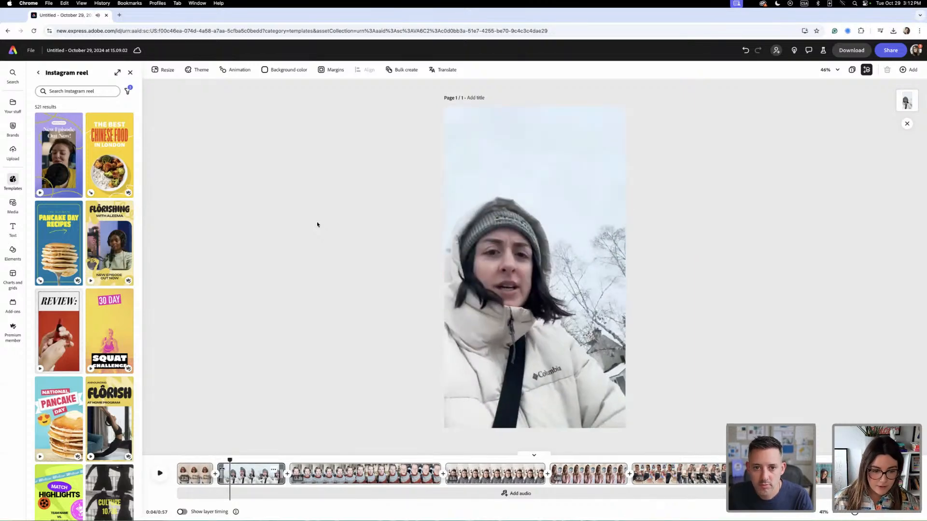
drag(219, 473, 233, 468)
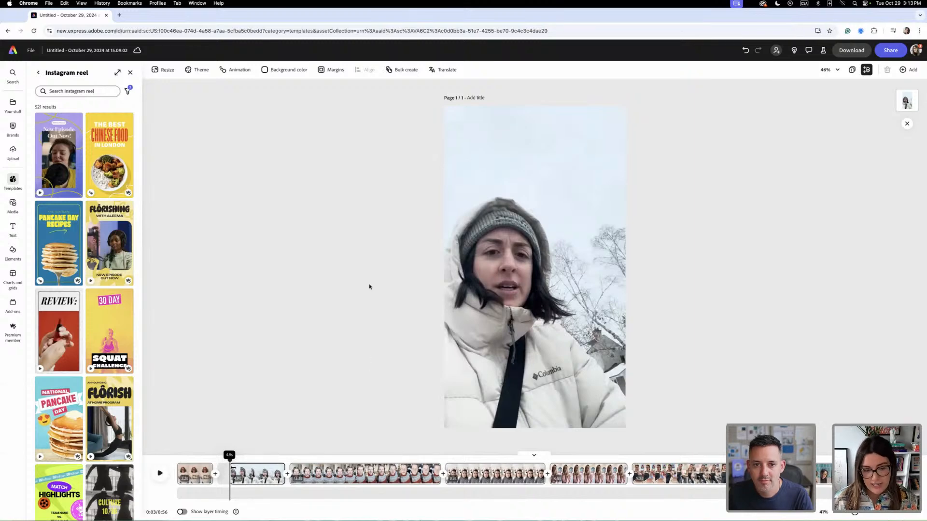
drag(233, 467, 203, 461)
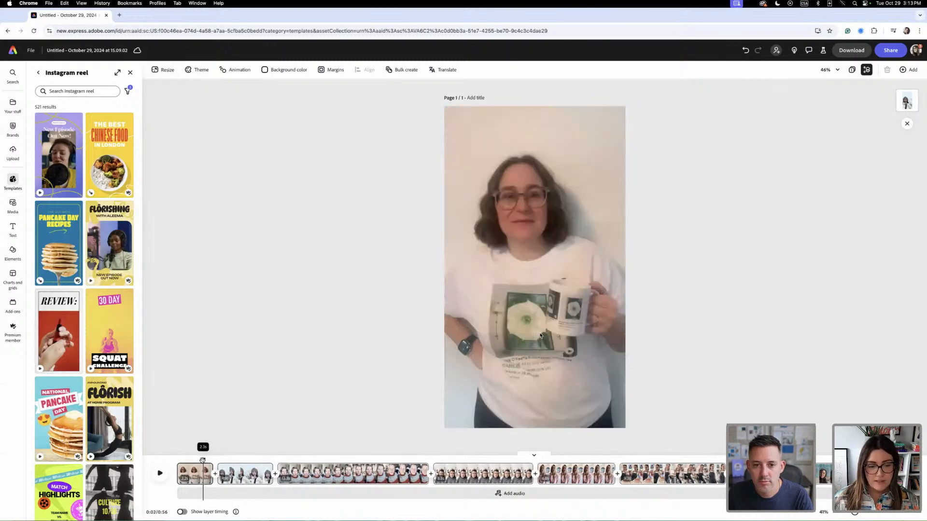
key(space)
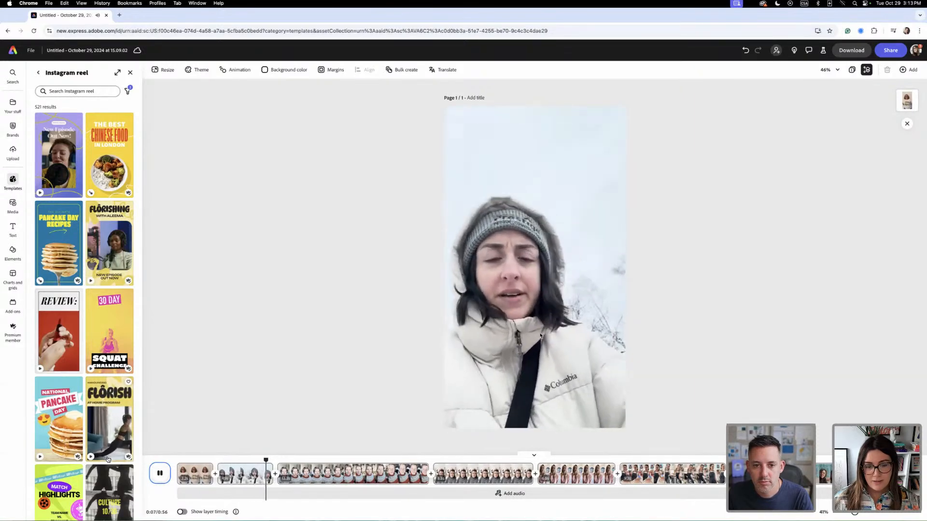
key(space)
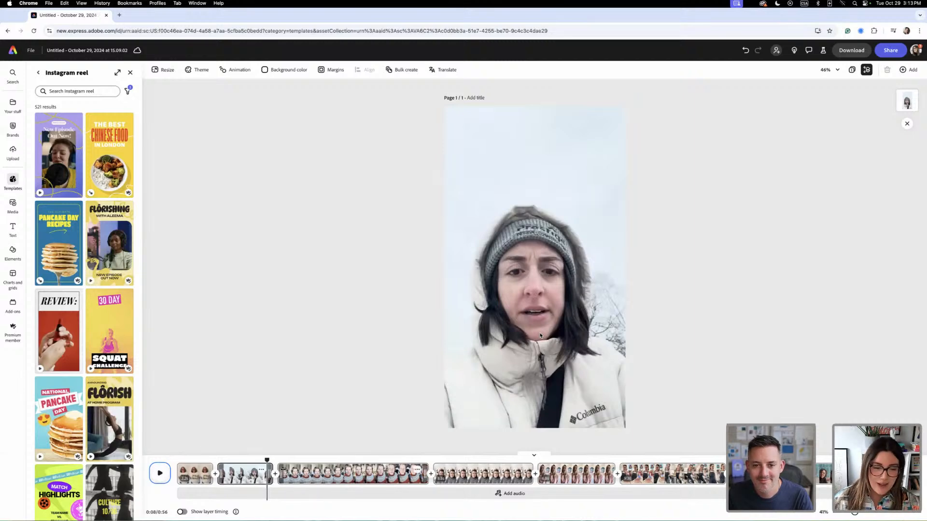
- Trim the start of the patterned-sweater clip, play the transition into it, and restore a sliver of its beginning
drag(283, 469, 324, 471)
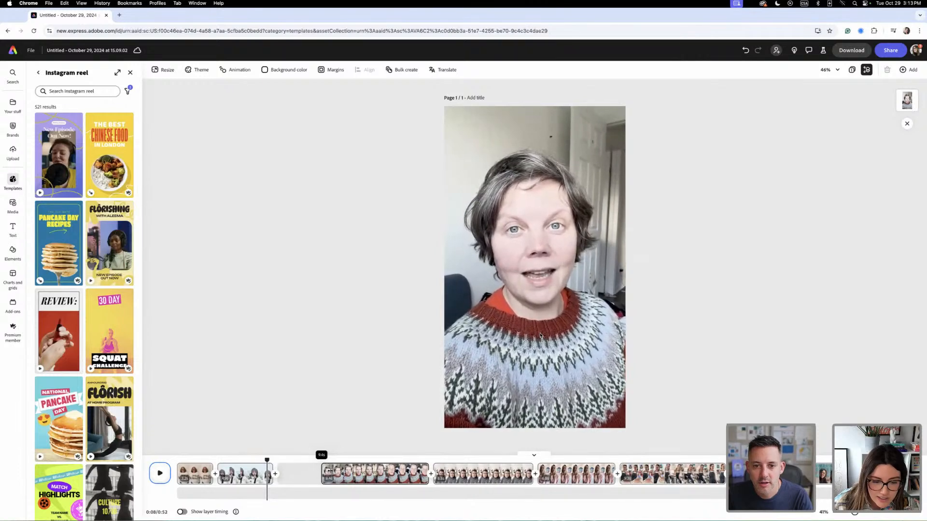
click(266, 462)
key(space)
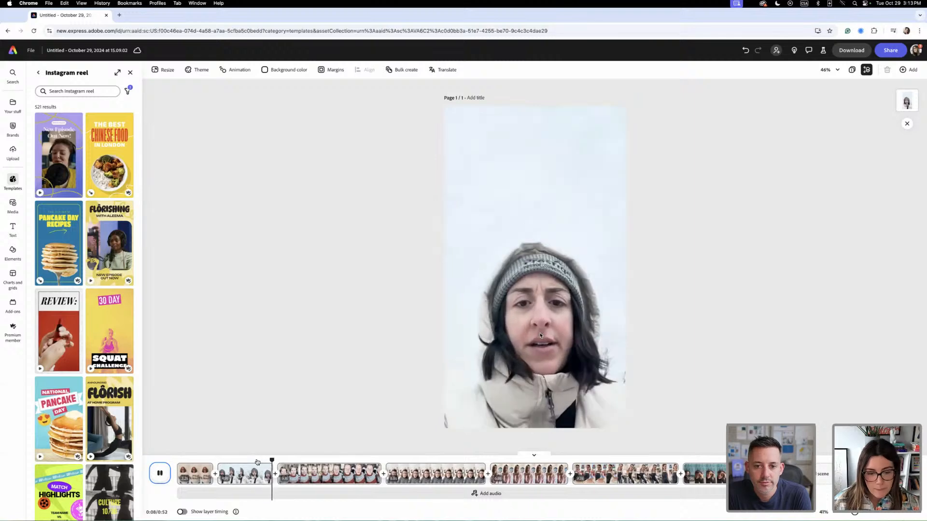
key(space)
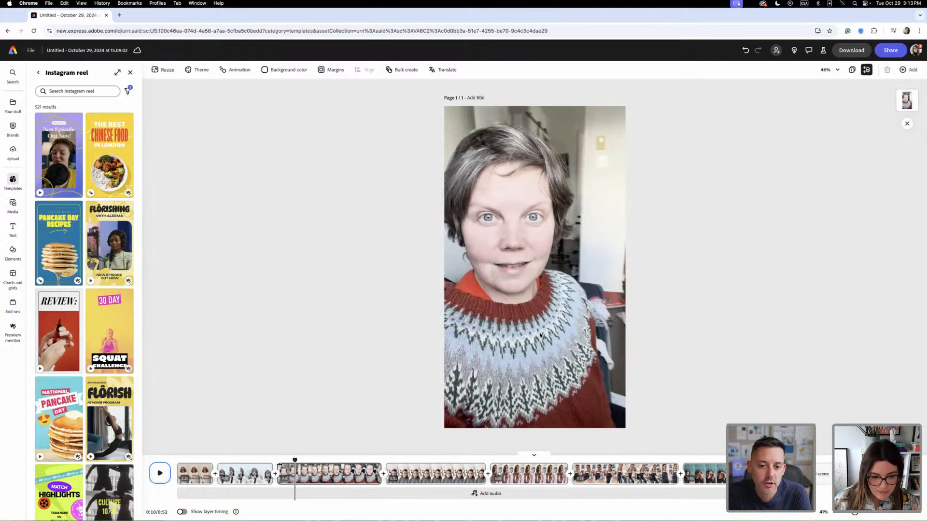
drag(279, 467, 277, 467)
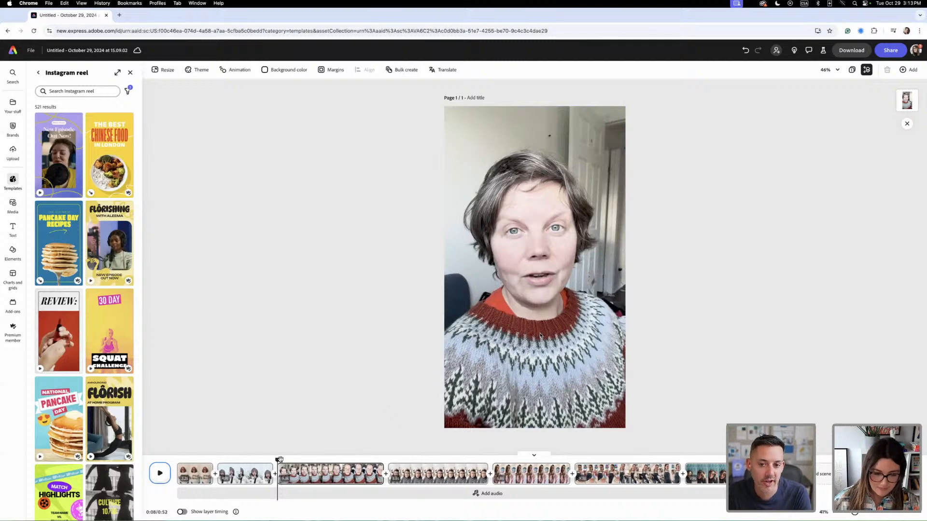
- Trim the start of the grey-turtleneck clip and shorten the pink-blouse clip that follows it
drag(278, 460, 414, 470)
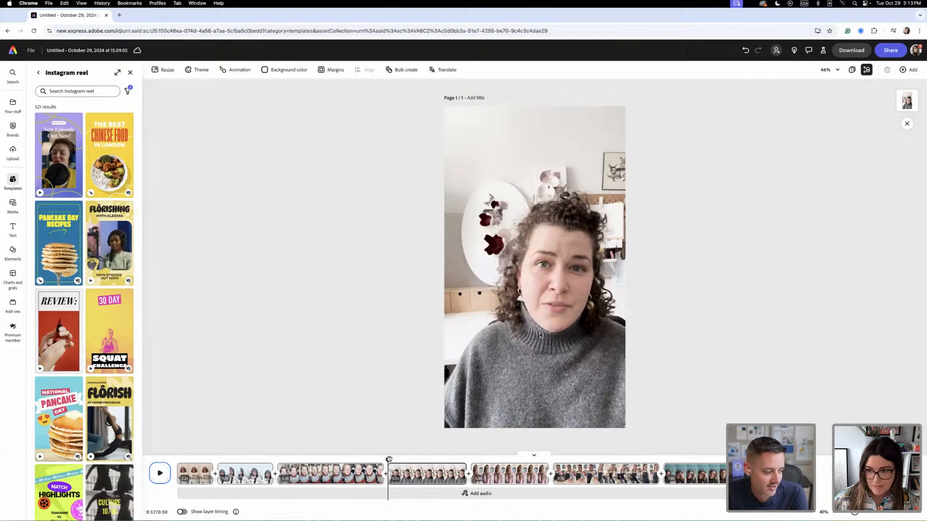
mouse_move(389, 459)
mouse_down()
mouse_move(366, 462)
mouse_move(377, 460)
mouse_up()
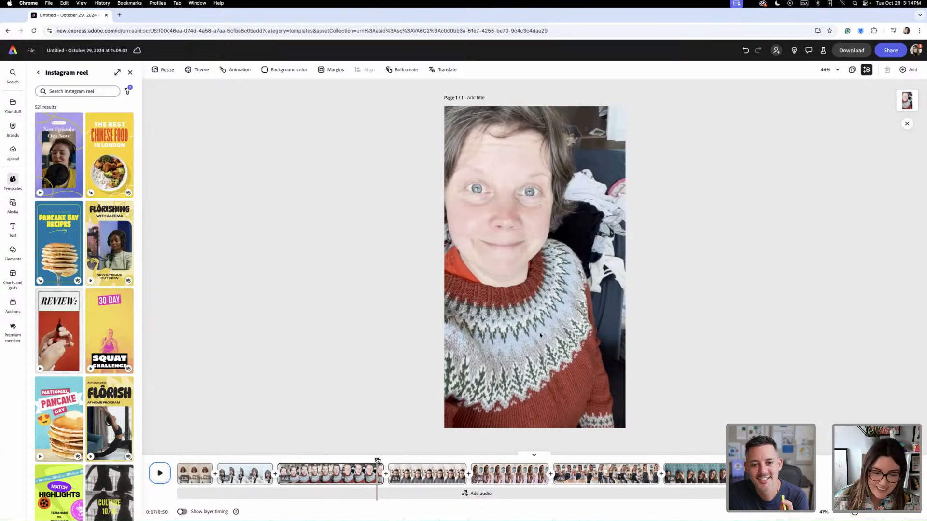
drag(377, 461, 447, 459)
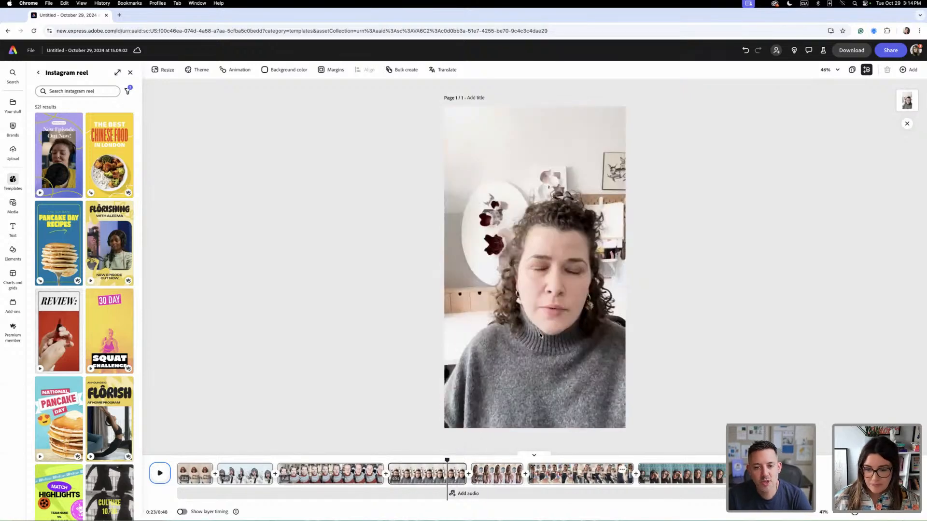
- Trim the start of the final teal clip, and scrub back through the reel to the patterned-sweater clip
drag(649, 467, 720, 468)
click(616, 464)
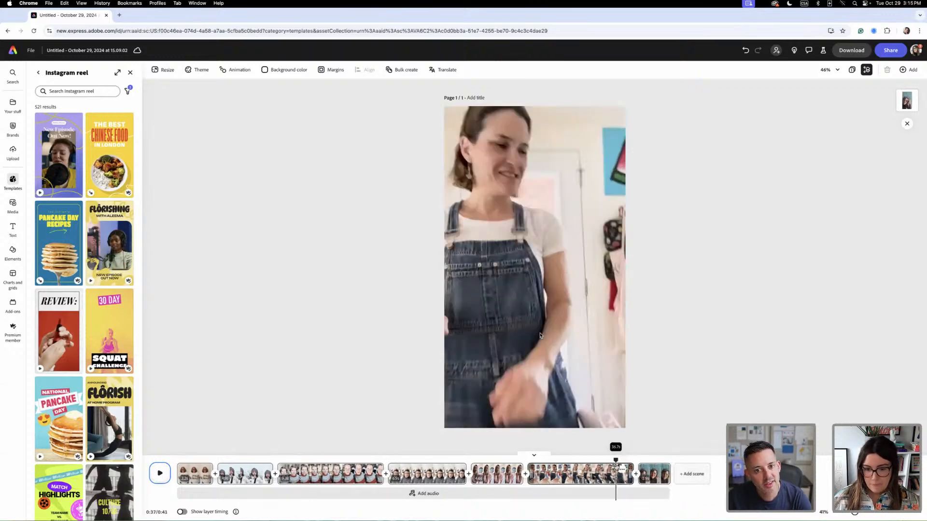
drag(616, 468, 492, 467)
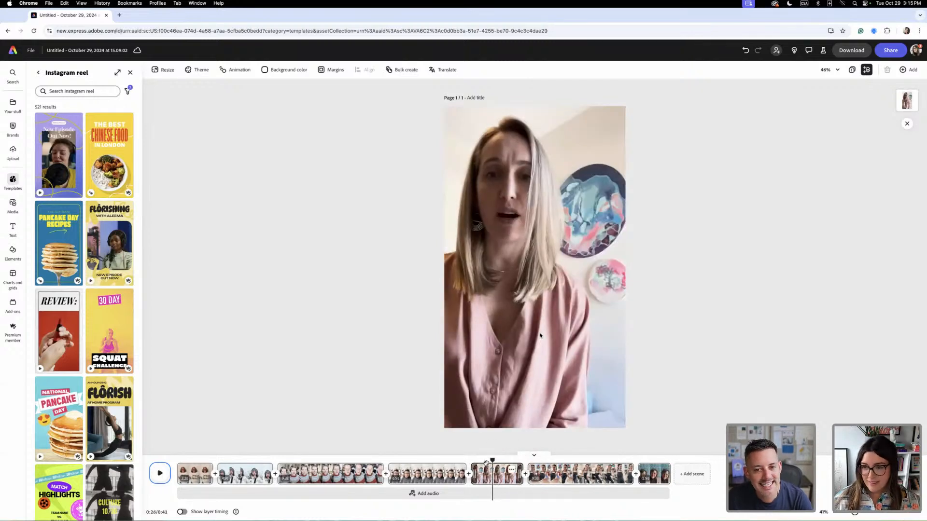
drag(493, 458, 359, 457)
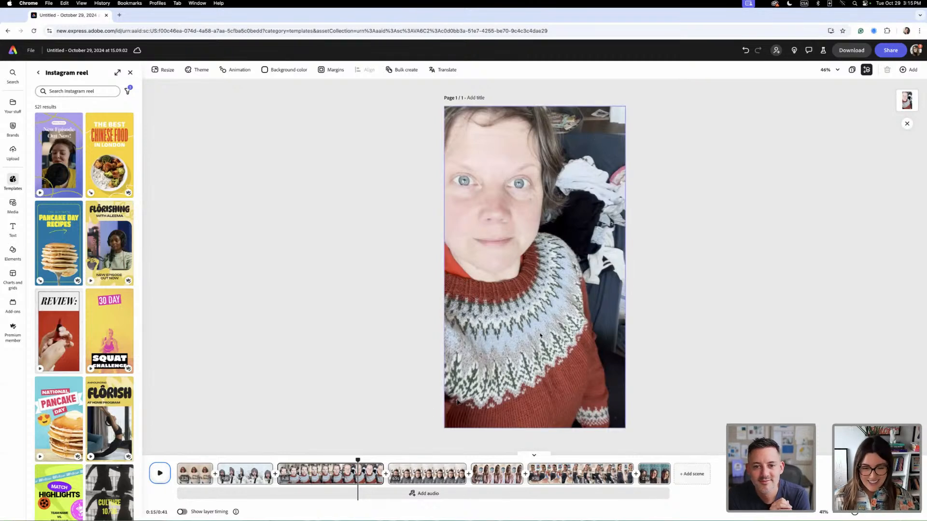
- Play the transition from the patterned-sweater clip into the grey-turtleneck clip and trim more off the start of the turtleneck clip
drag(357, 460, 376, 459)
key(space)
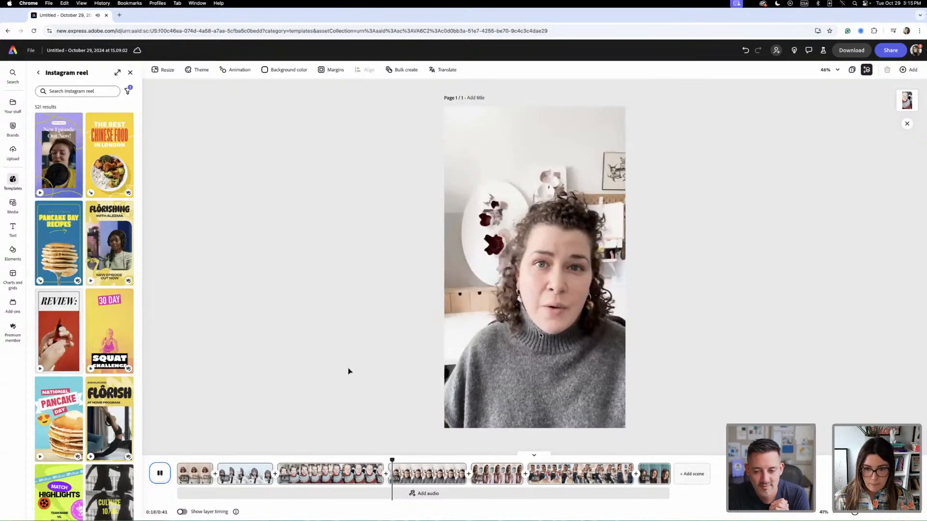
click(389, 467)
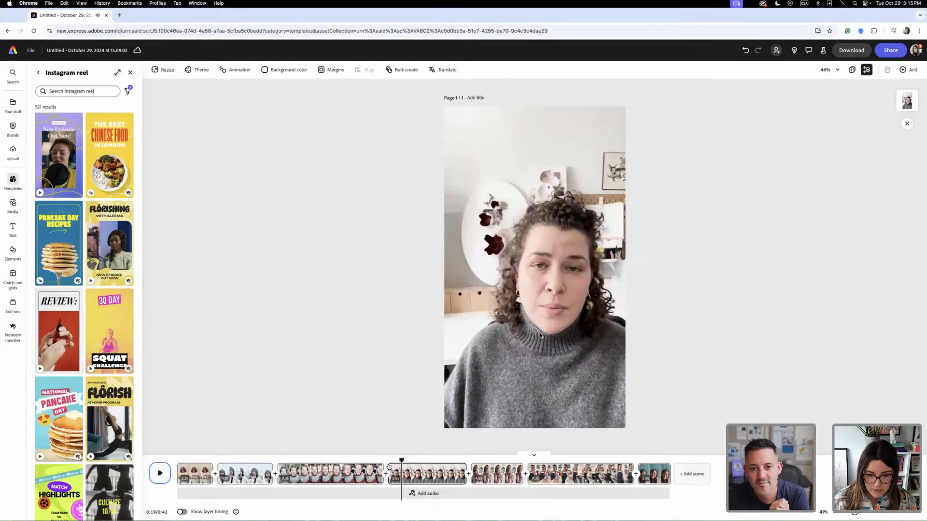
drag(389, 467, 414, 464)
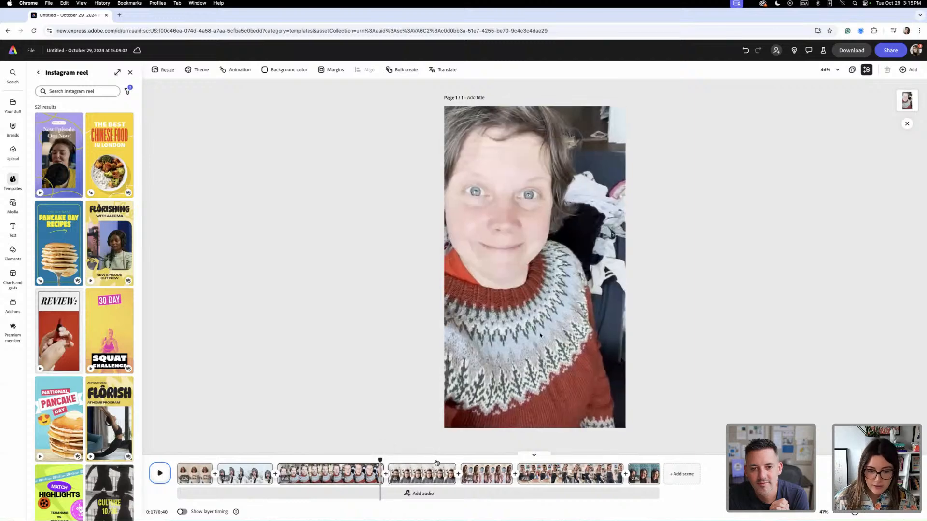
key(space)
click(407, 467)
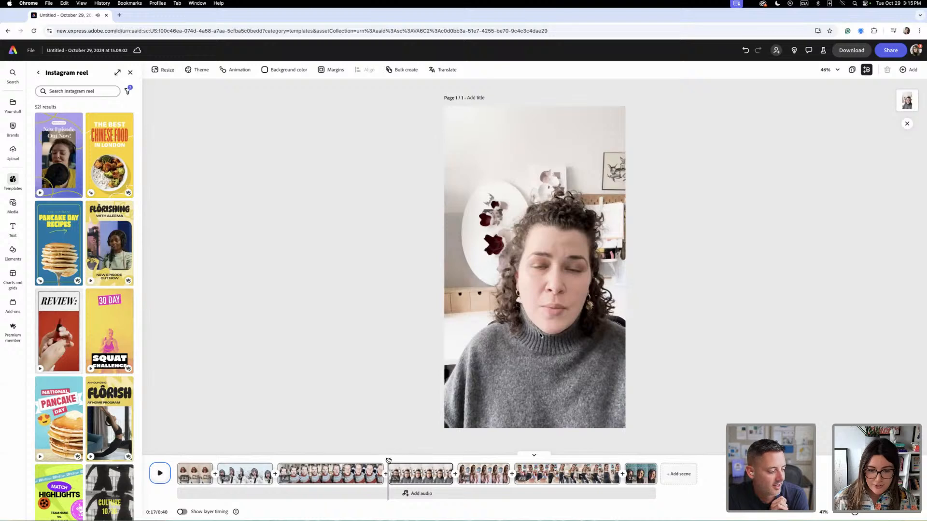
- Replay the grey-turtleneck clip, trim a sliver off the start of the pink-blouse clip, and scrub across that transition
key(space)
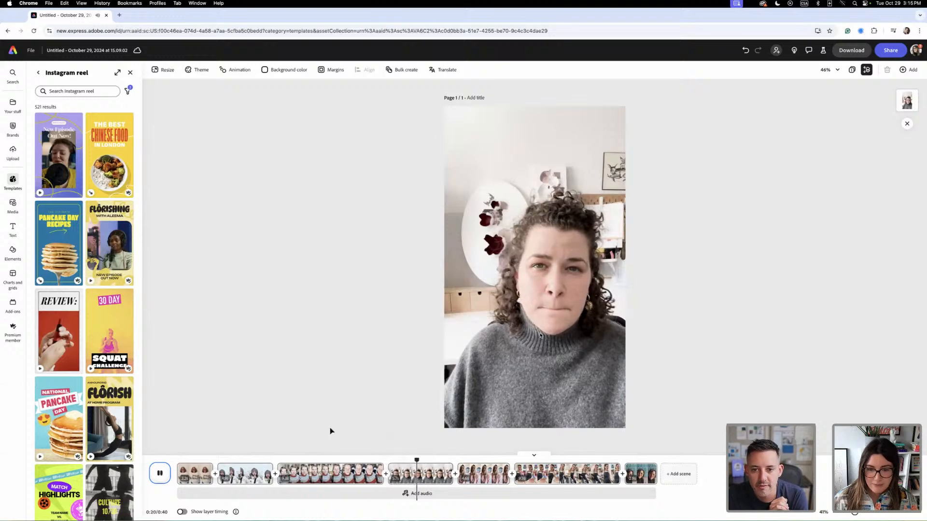
key(space)
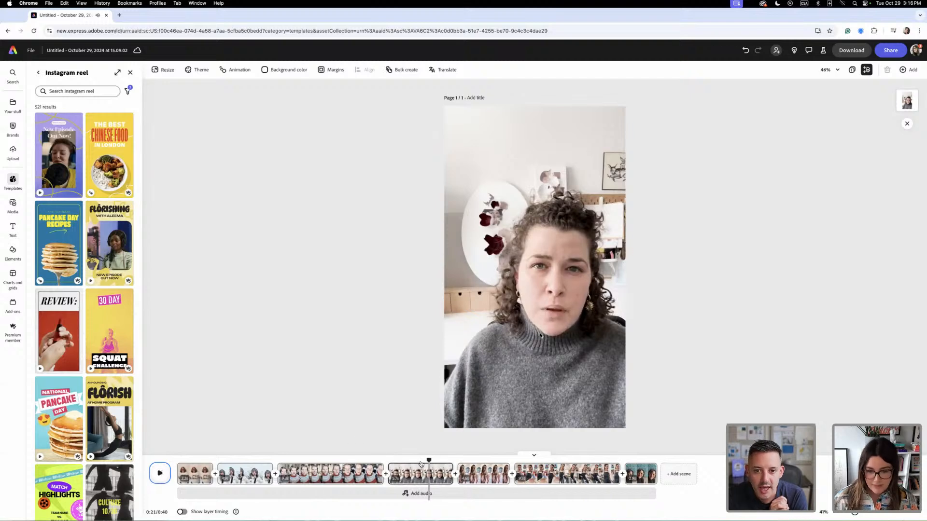
mouse_move(429, 460)
mouse_down()
mouse_move(462, 461)
mouse_move(445, 461)
mouse_up()
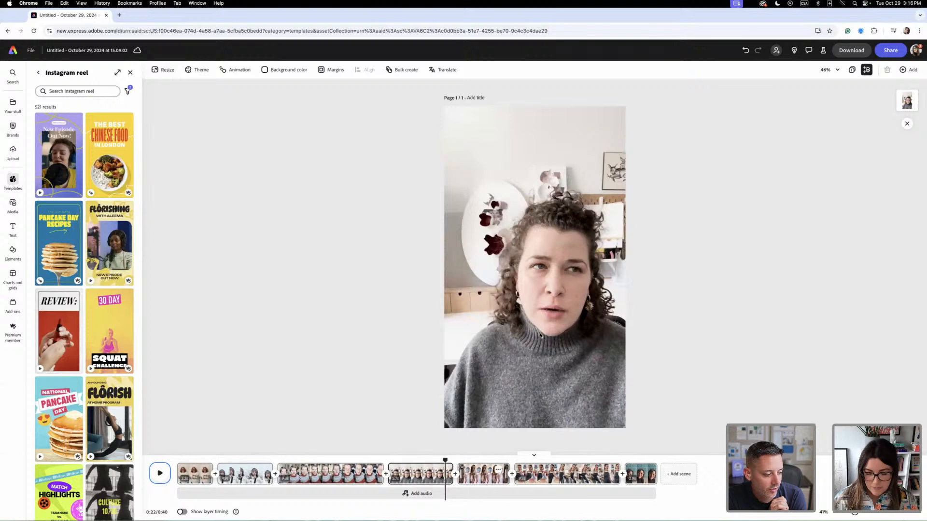
click(463, 470)
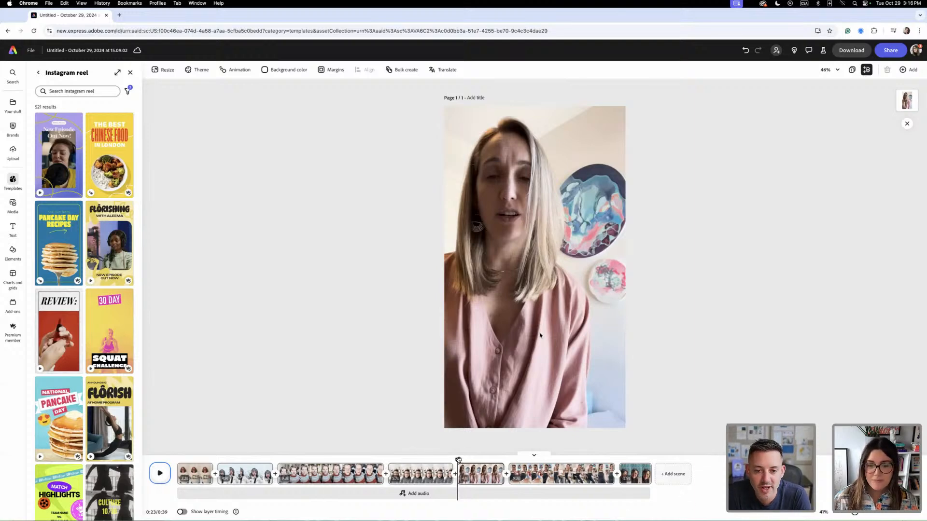
drag(458, 460, 404, 460)
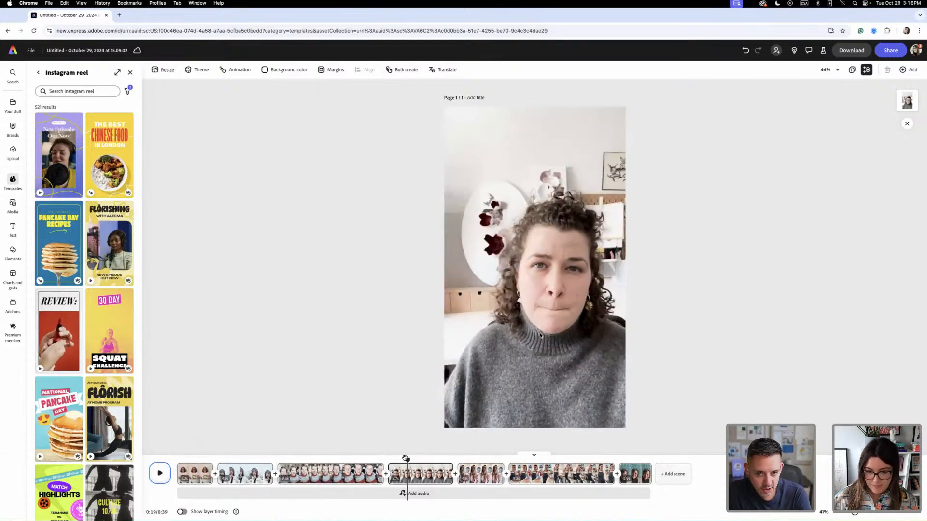
drag(407, 460, 457, 461)
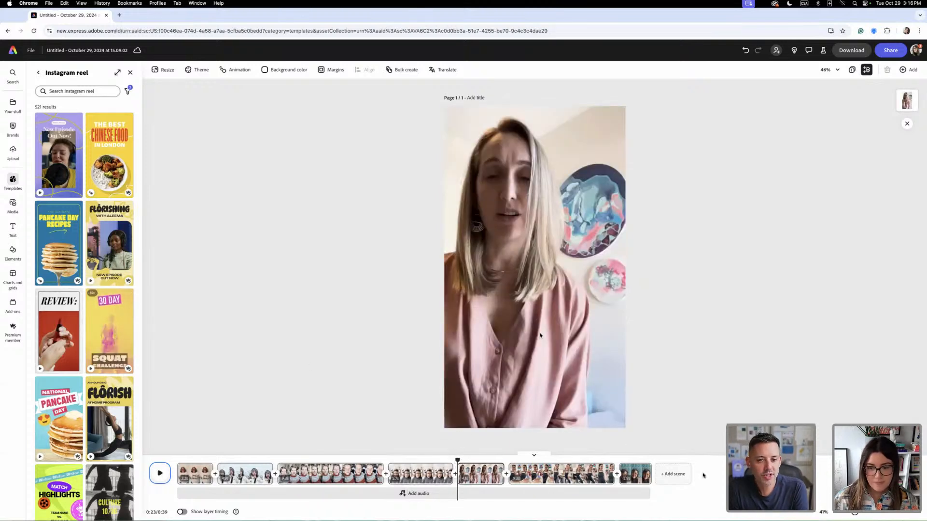
- Add a scene with a black background at the end of the reel and shorten it to about 3 seconds
click(673, 473)
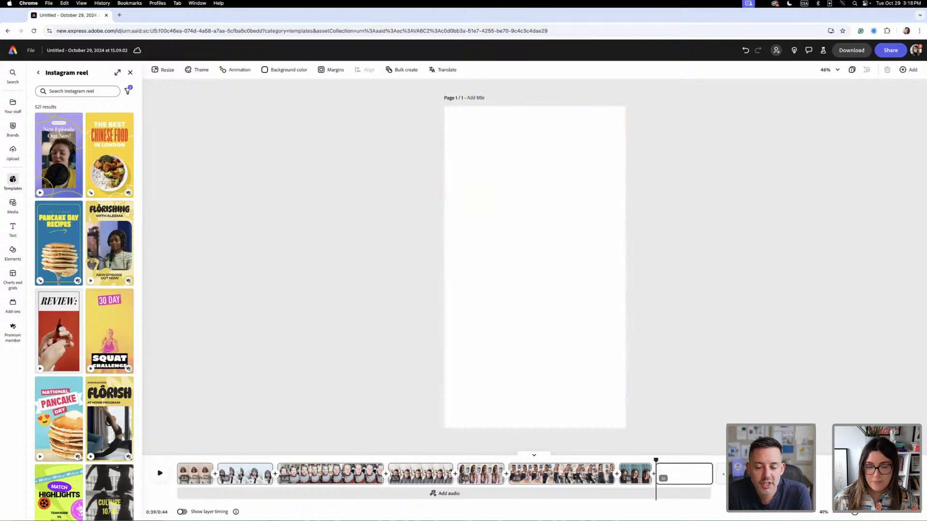
click(285, 70)
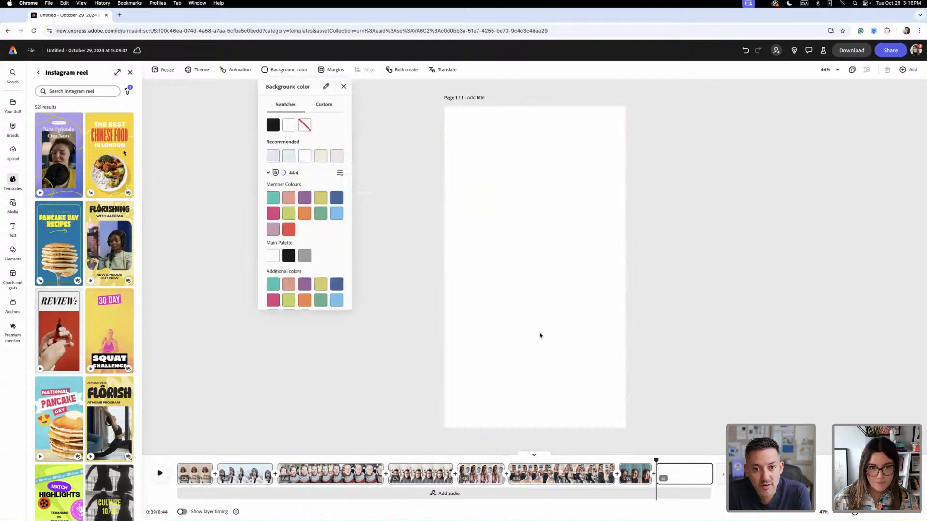
click(267, 124)
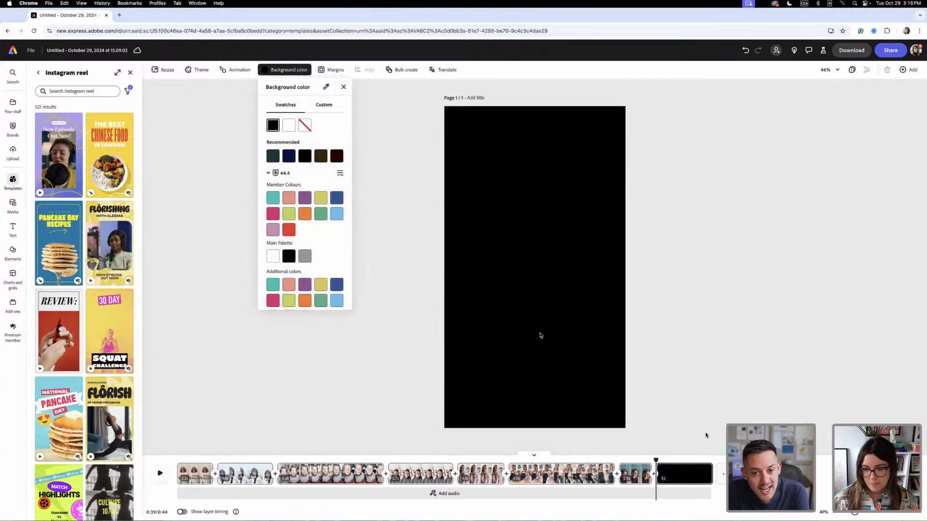
click(709, 476)
drag(708, 476, 689, 474)
- Duplicate the black end scene and move the copy to the start of the reel
click(680, 473)
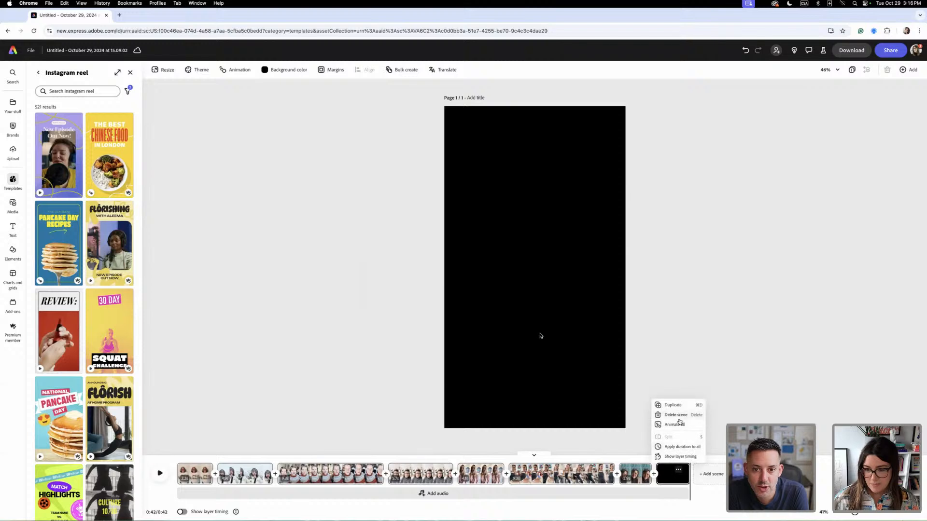
click(681, 407)
drag(715, 478, 394, 493)
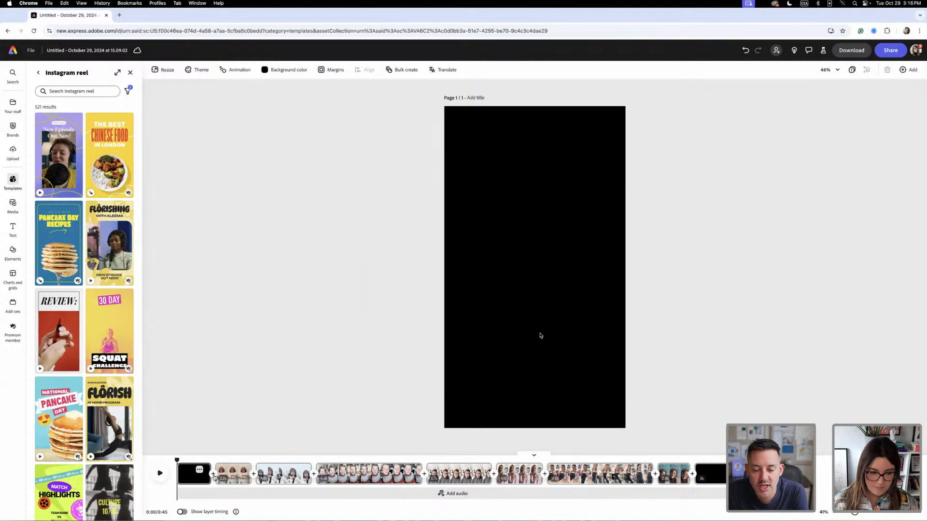
- Delete the black scene at the start of the reel
click(198, 469)
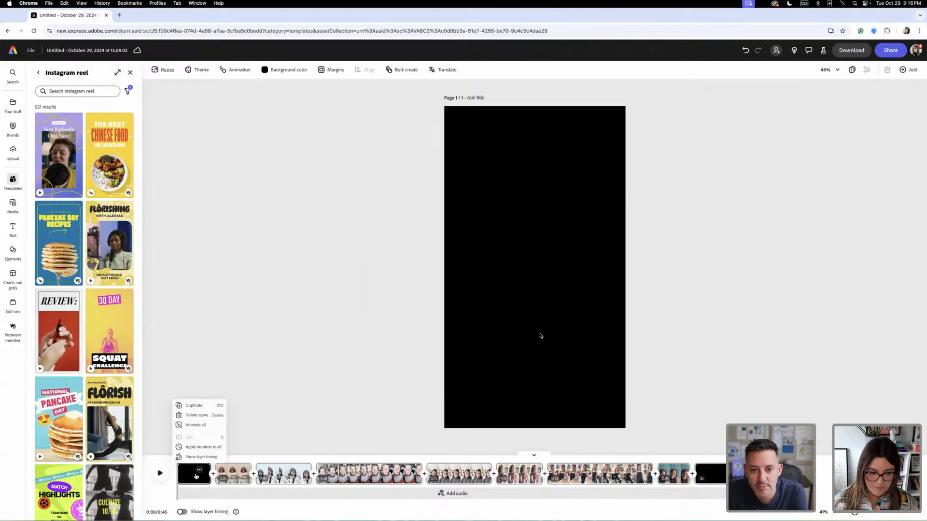
click(208, 415)
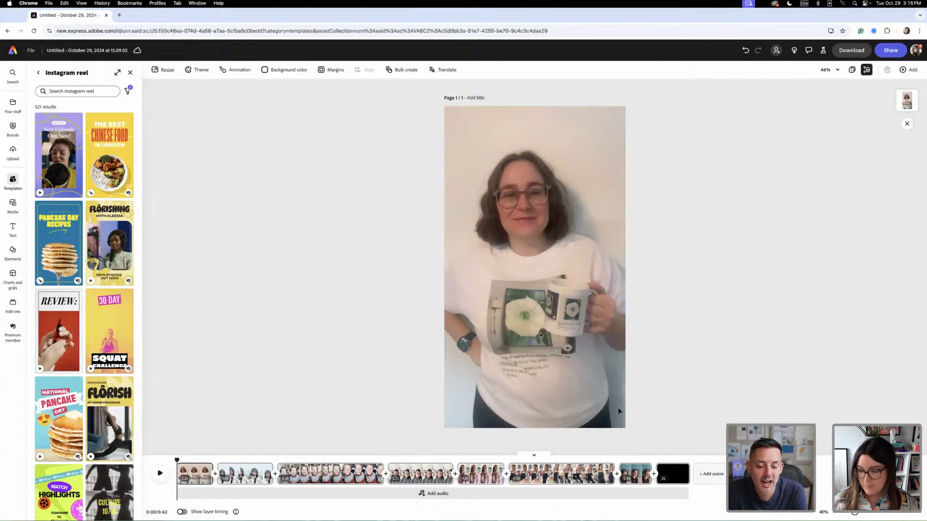
- Add the strip of coloured squares from the 44.4 brand assets to the black end scene and place it near the bottom
click(672, 474)
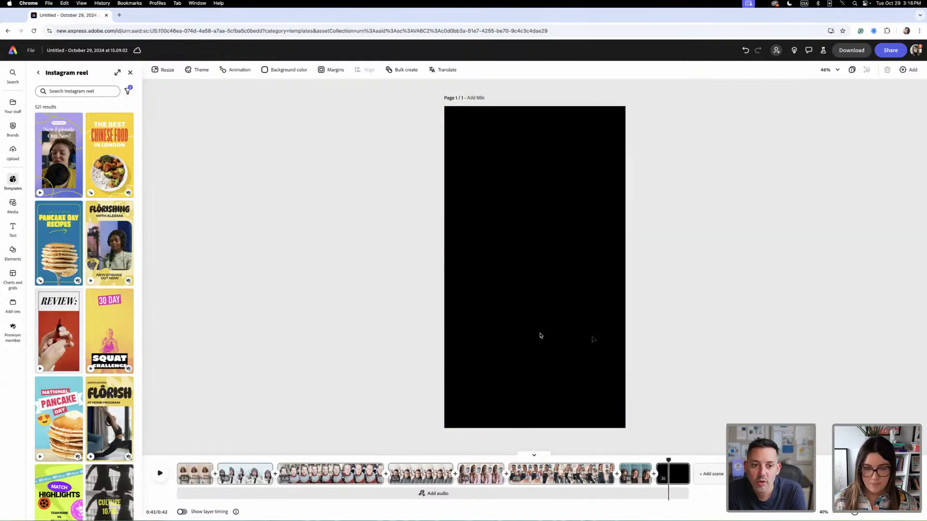
click(13, 130)
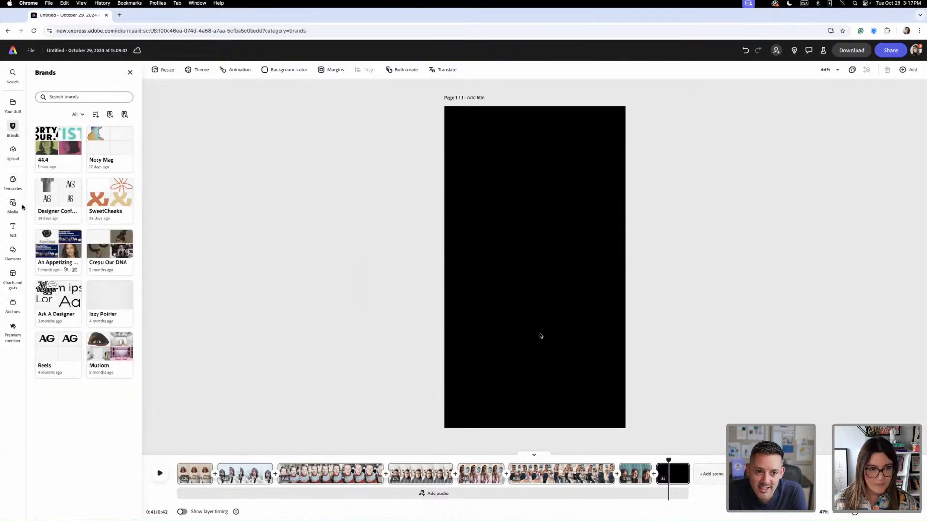
click(58, 147)
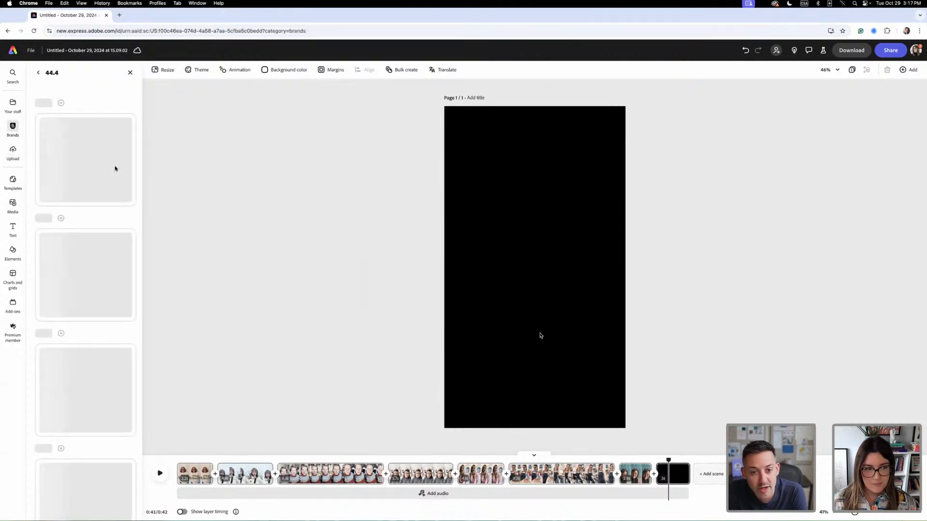
scroll(69, 400, down, 1)
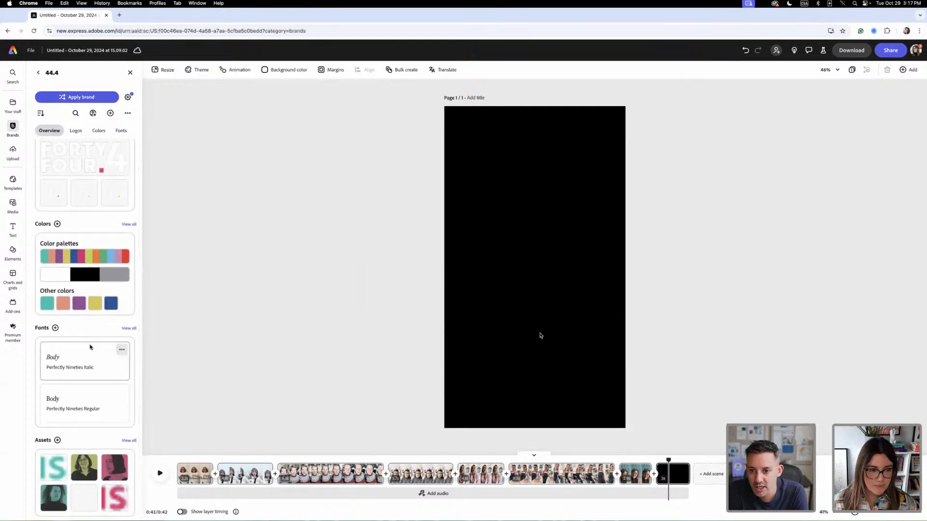
scroll(89, 347, up, 1)
scroll(87, 250, down, 1)
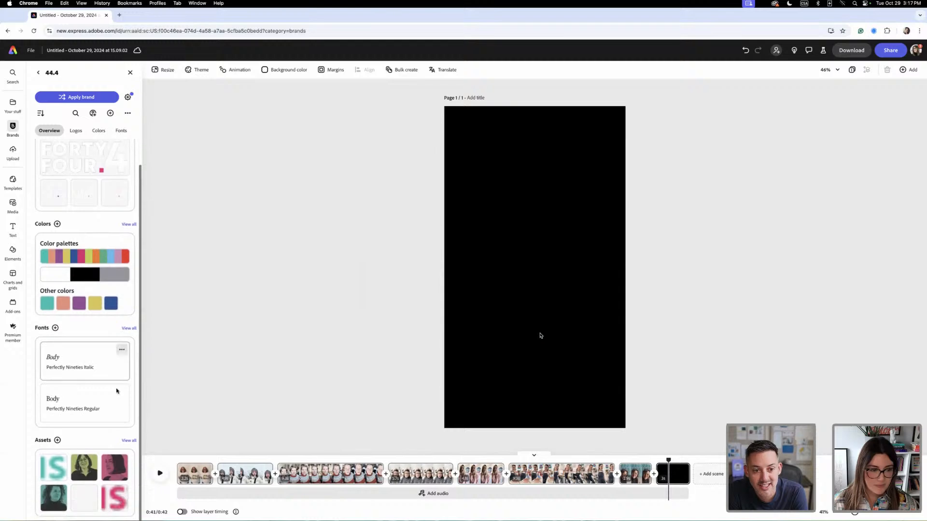
click(128, 440)
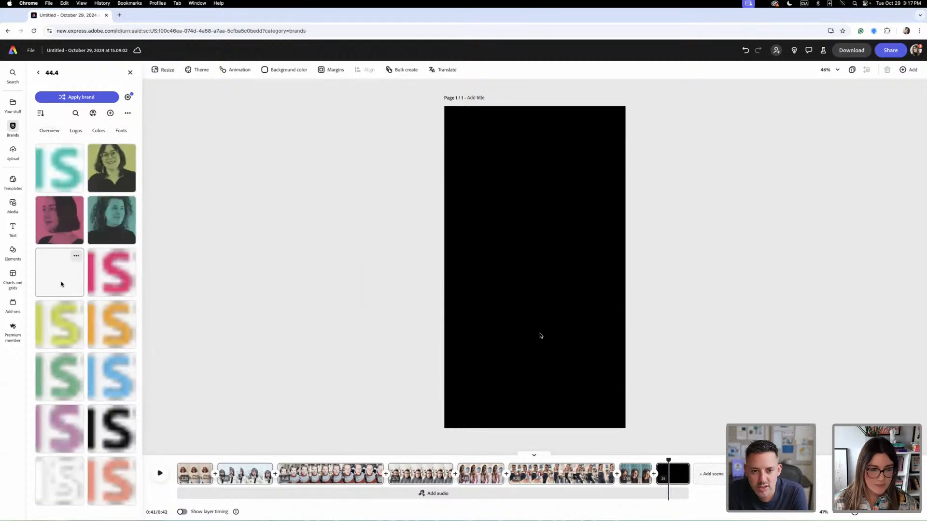
click(61, 285)
drag(562, 270, 560, 393)
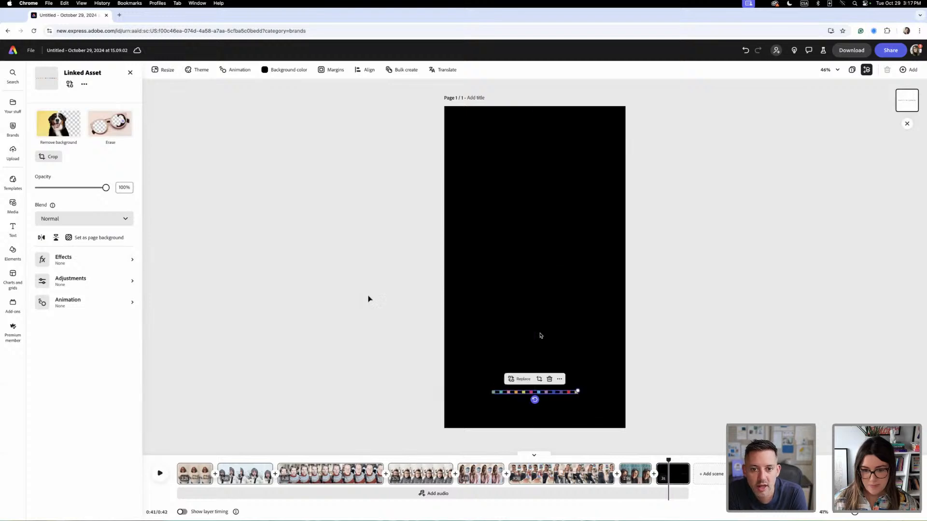
- Add the white FORTY FOUR.4 MOTHER/ARTIST COLLECTIVE logo from the 44.4 brand's logos to the black end scene
click(13, 123)
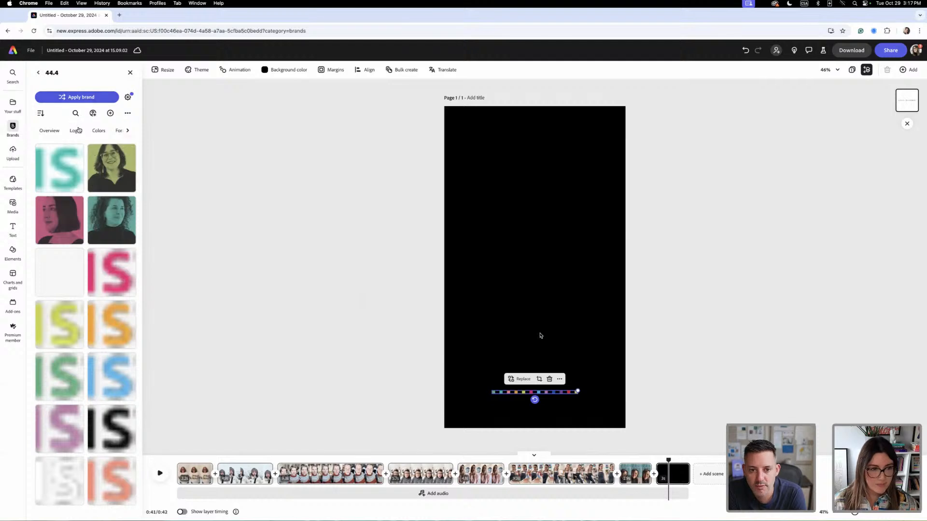
click(76, 131)
scroll(81, 287, down, 5)
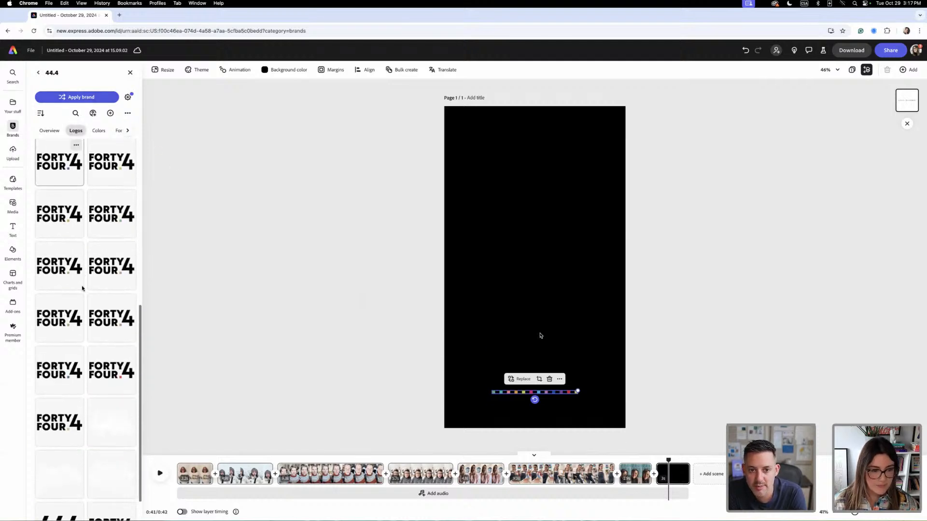
scroll(82, 289, down, 2)
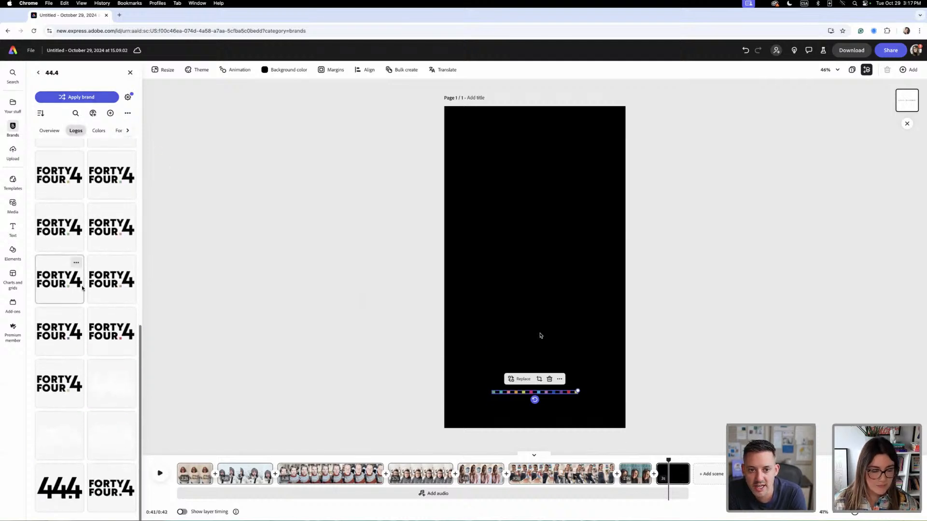
click(102, 434)
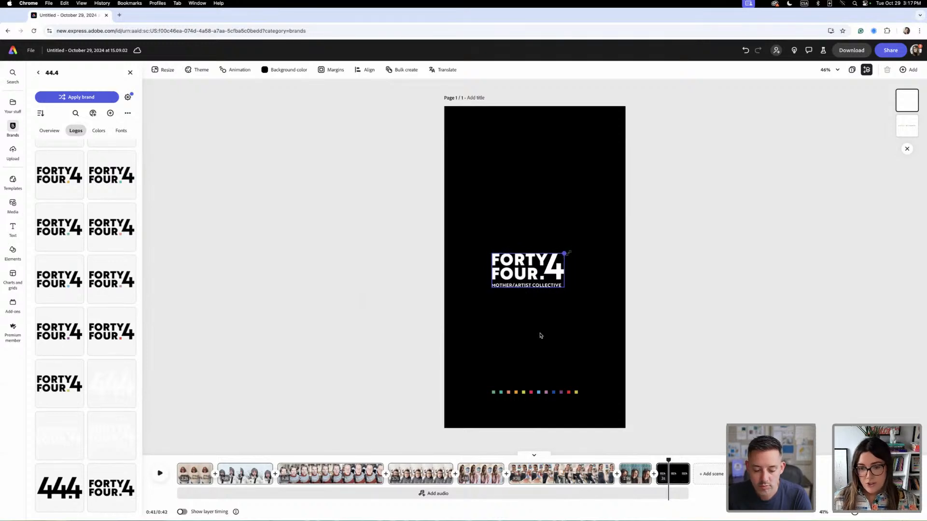
- Centre the logo just above the coloured squares, scale it to nearly the strip's width, and reopen the 44.4 brand logos
drag(558, 277, 540, 335)
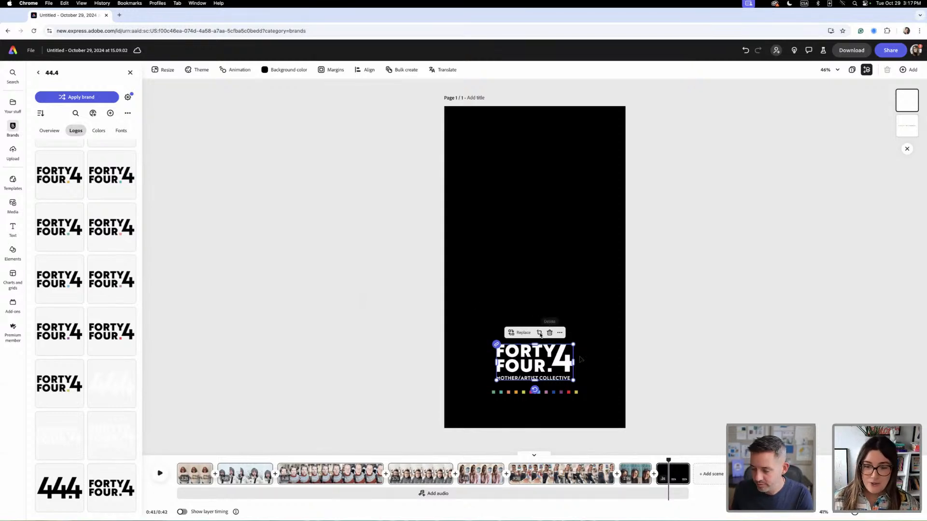
click(540, 333)
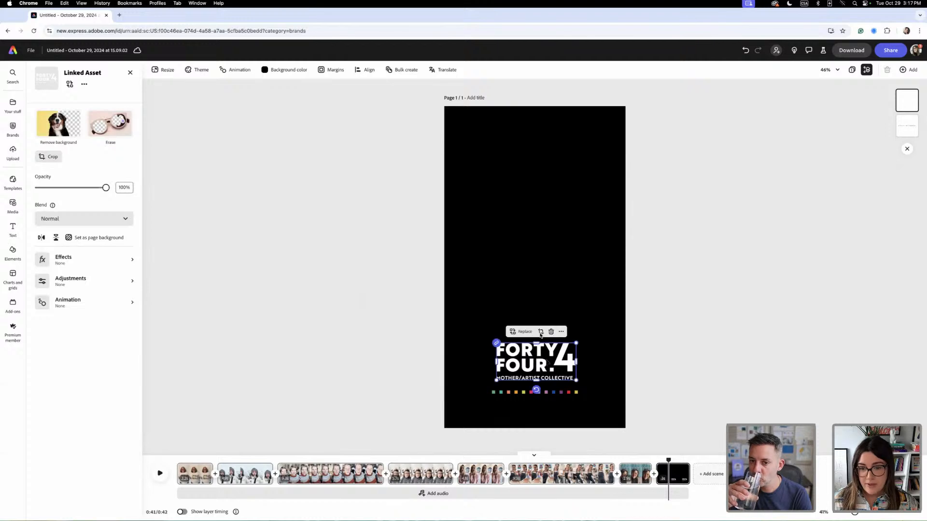
drag(551, 354, 540, 334)
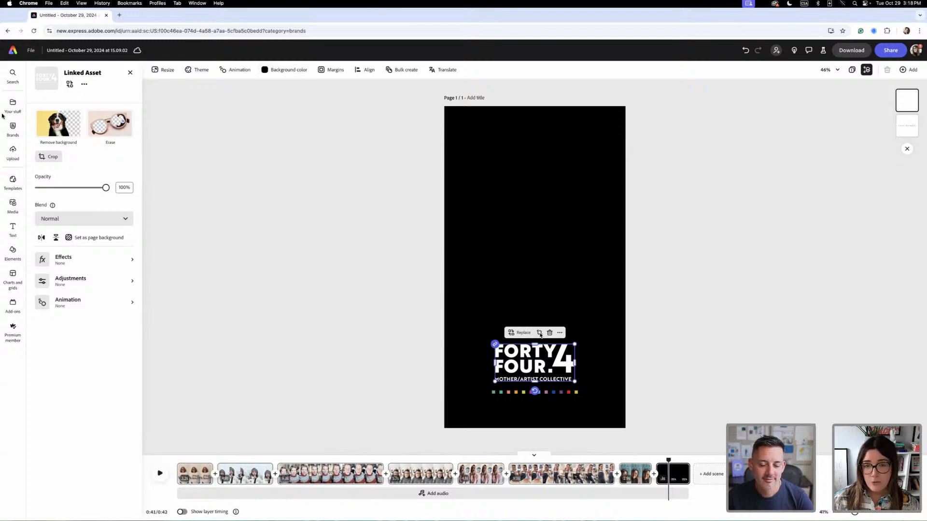
click(12, 128)
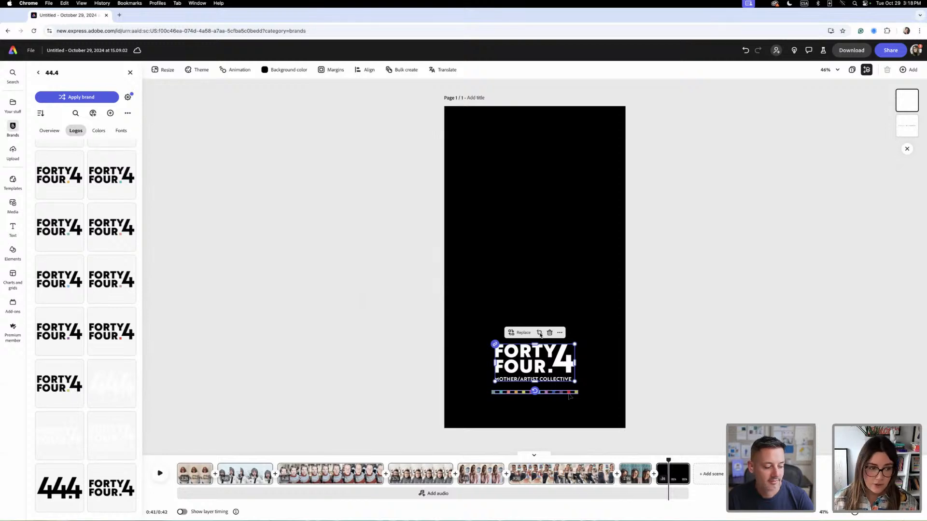
- Duplicate the black branded end scene and move the copy to the start of the reel
click(320, 297)
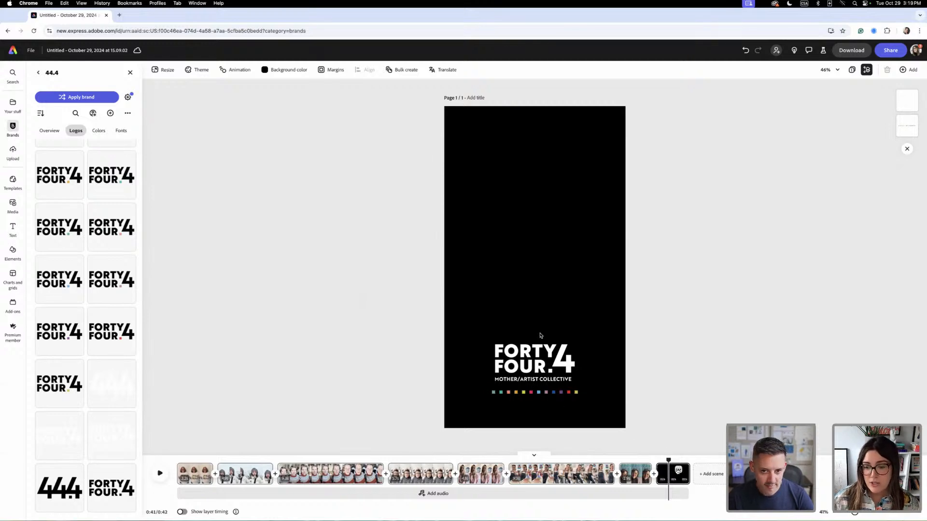
click(678, 469)
click(673, 405)
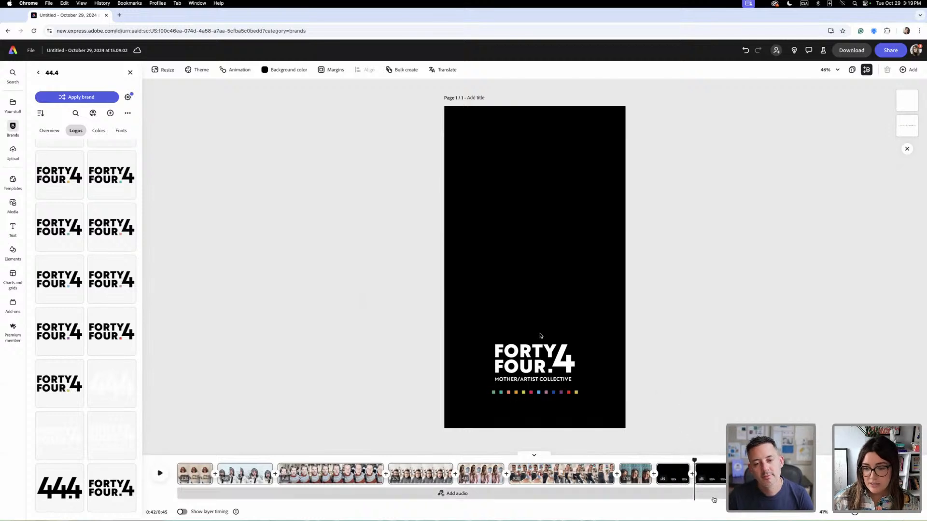
drag(710, 479, 390, 493)
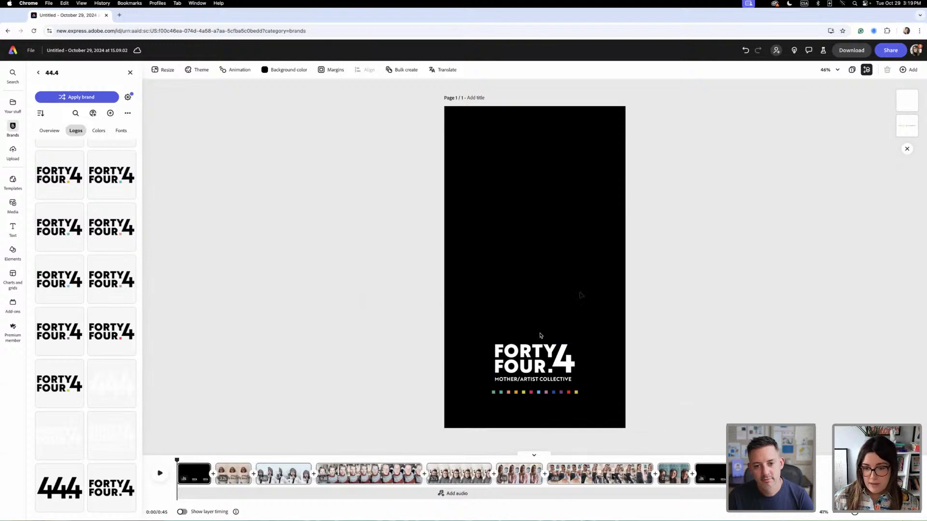
- Add the text "Do you see it now?" to the black end scene above the logo
click(710, 475)
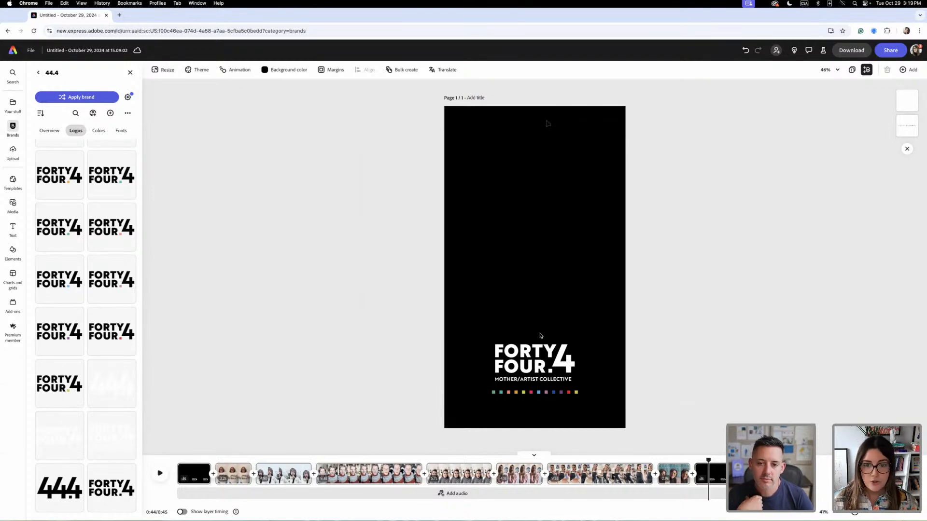
click(13, 230)
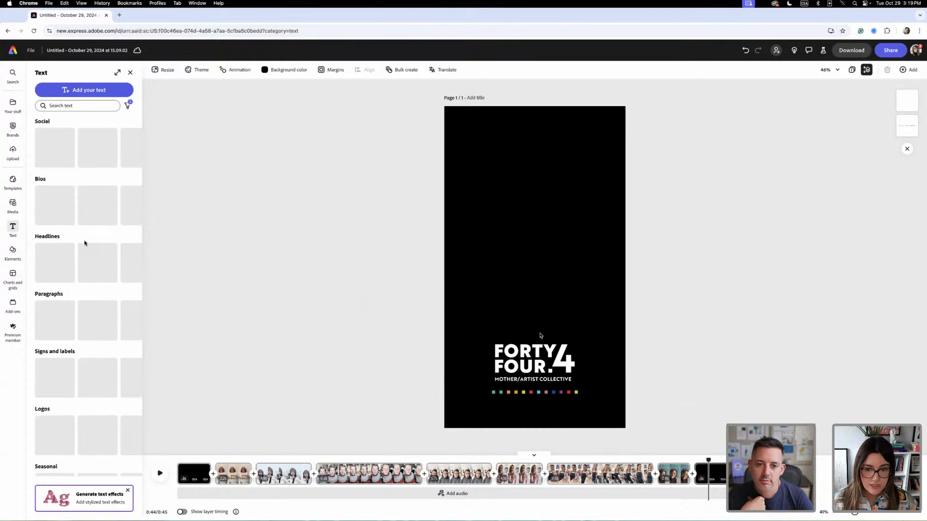
click(81, 90)
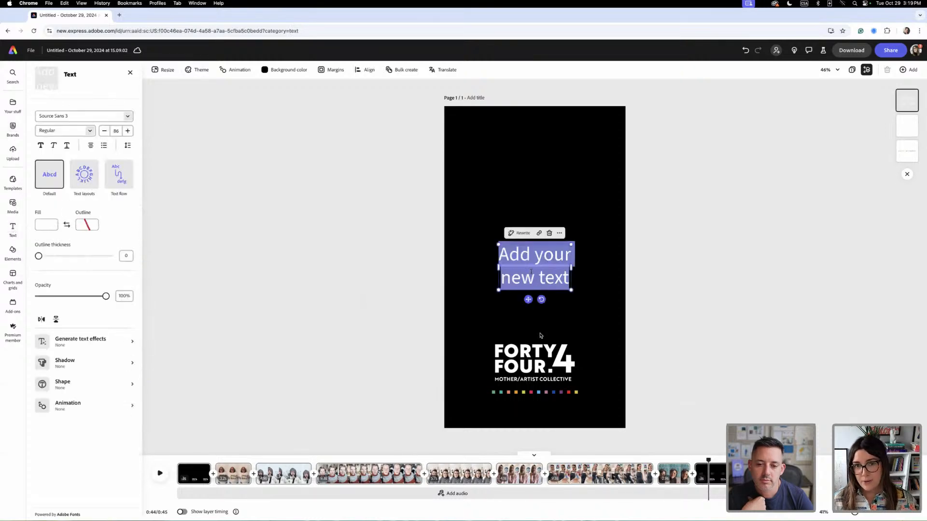
click(566, 278)
drag(567, 279, 488, 253)
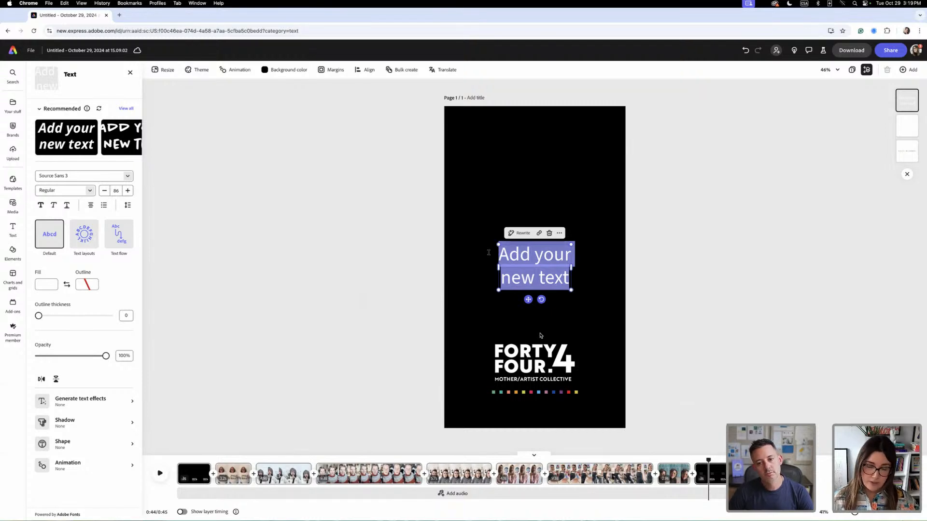
text(Do you se)
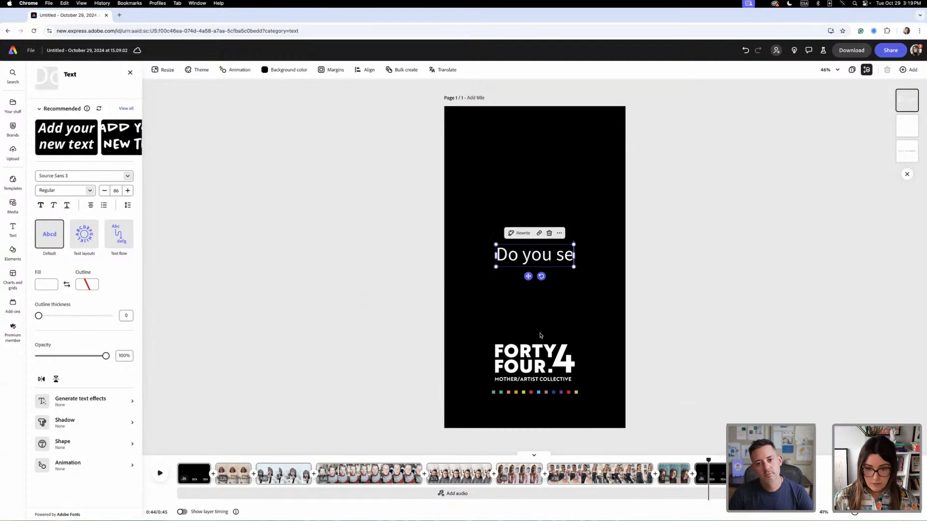
text(e it now?)
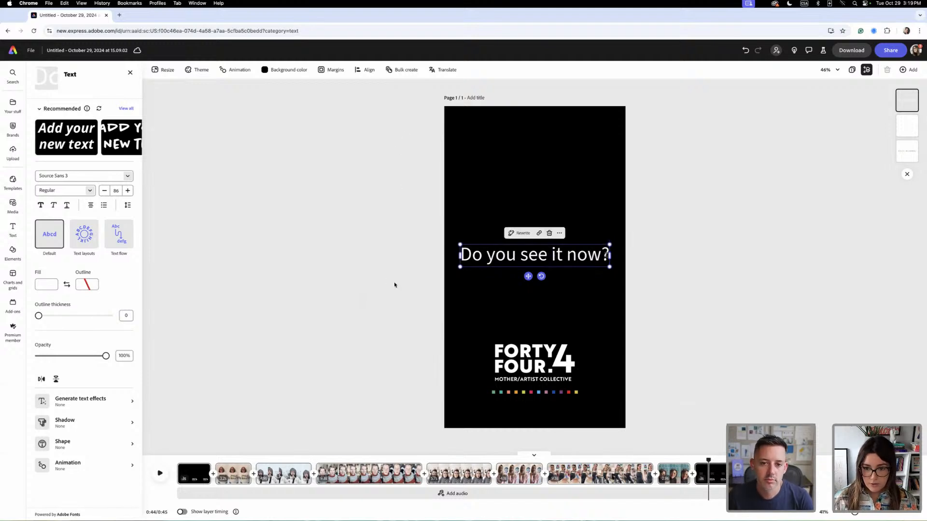
- Set the font of the "Do you see it now?" text to the 44.4 brand's Perfectly Nineties Regular
key(super+a)
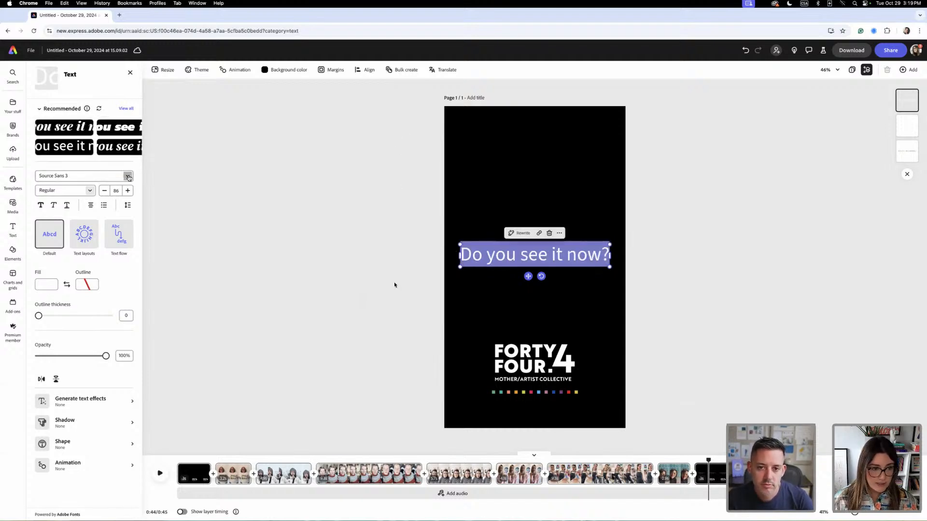
click(82, 176)
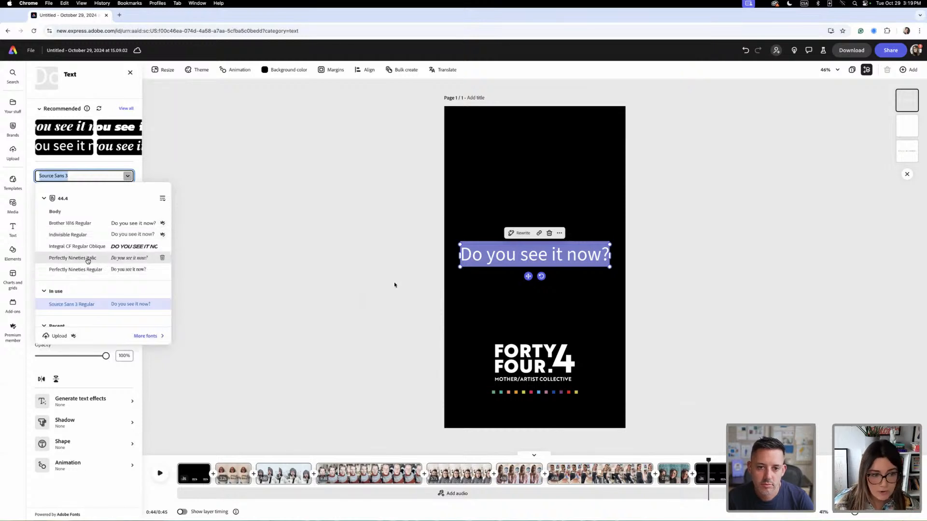
click(88, 270)
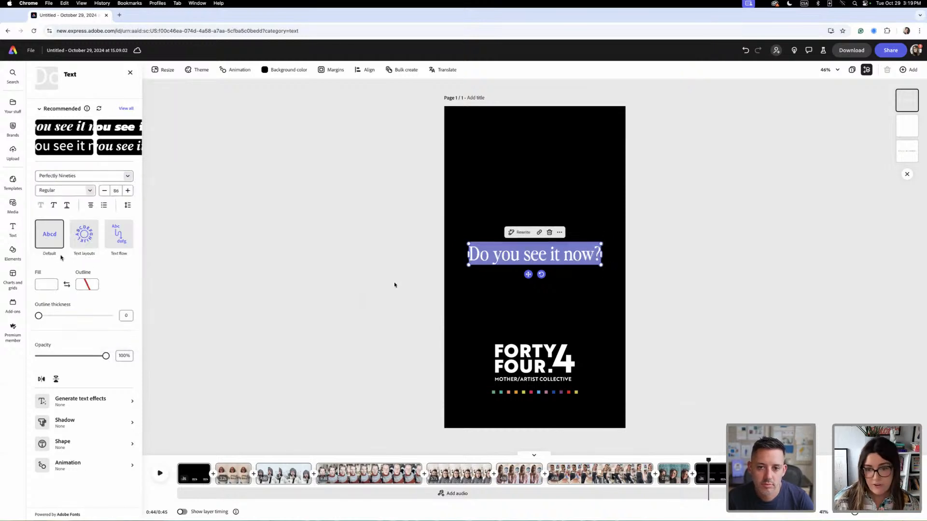
- Break the question into two lines, "Do you" and "see it now?"
click(542, 254)
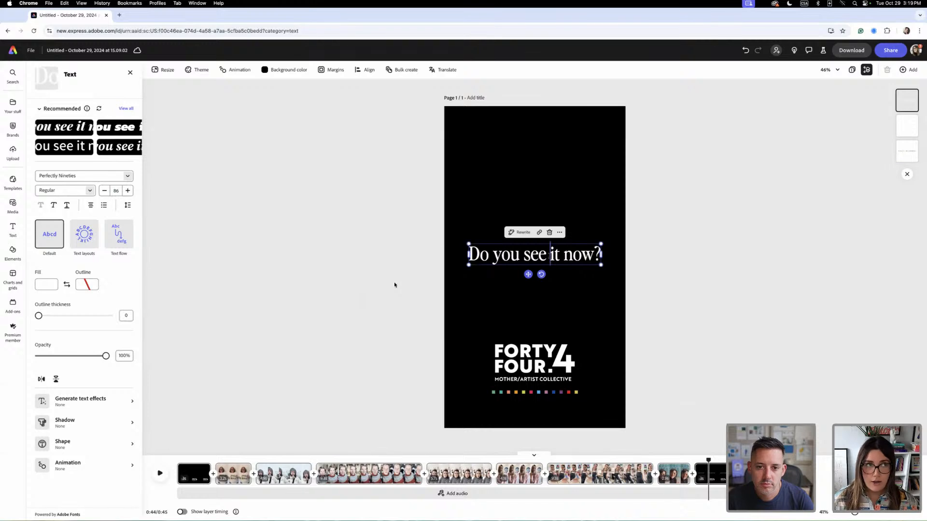
key(Return)
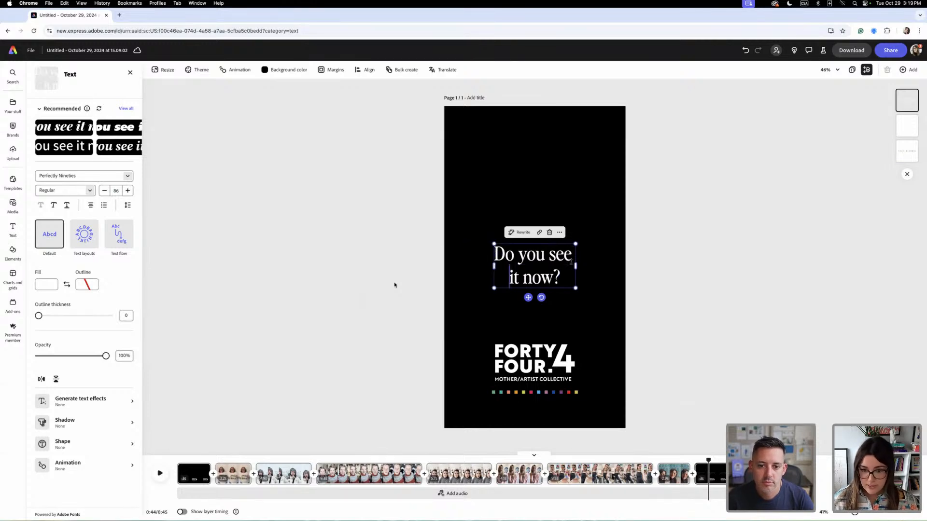
key(super+z)
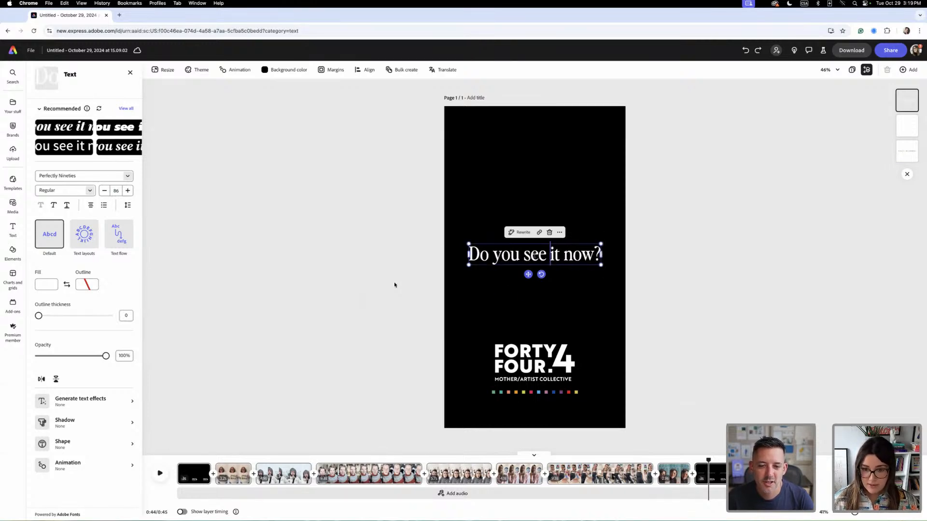
key(Return)
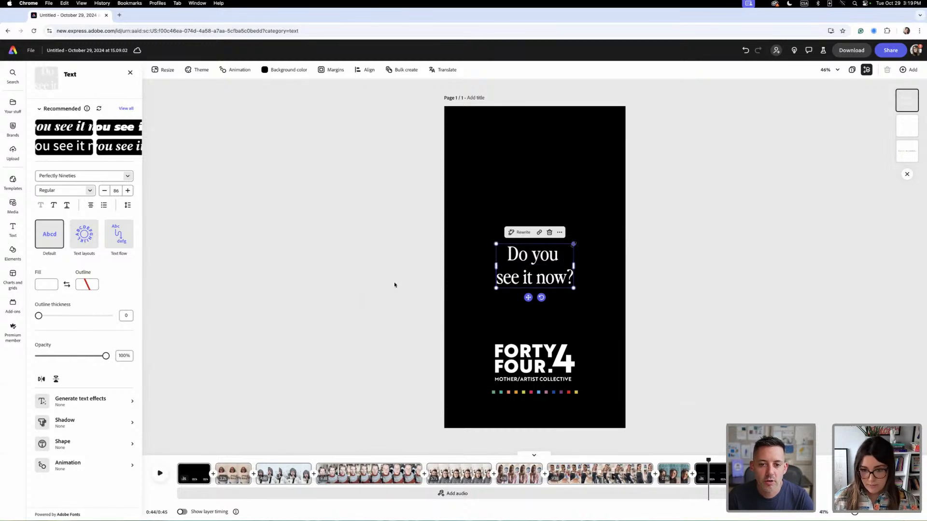
- Enlarge the question text to size 138 and centre it horizontally, slightly above the middle of the end scene
drag(573, 244, 620, 217)
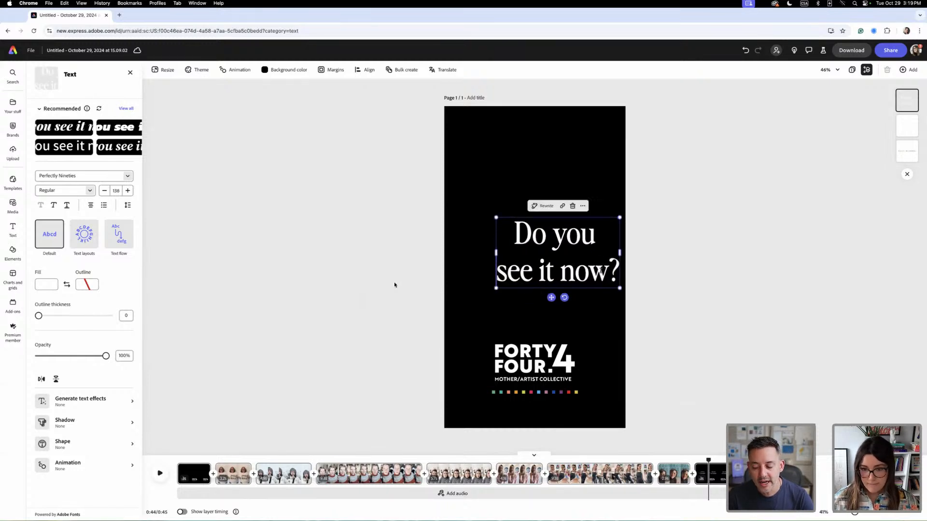
drag(576, 240, 556, 223)
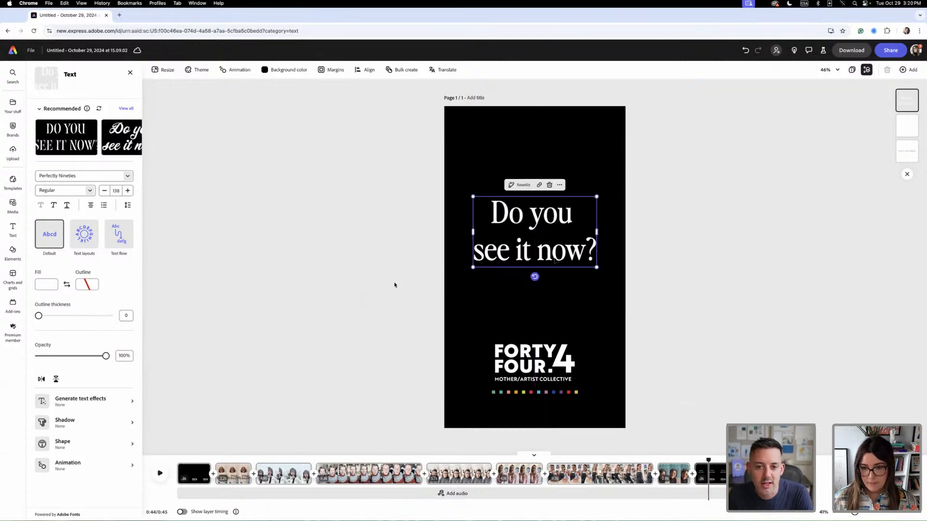
click(737, 323)
click(559, 253)
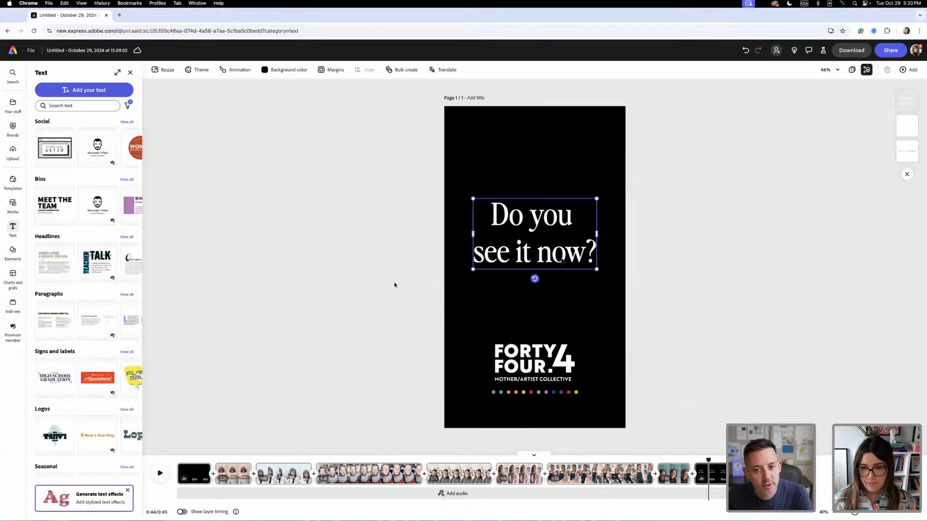
click(69, 467)
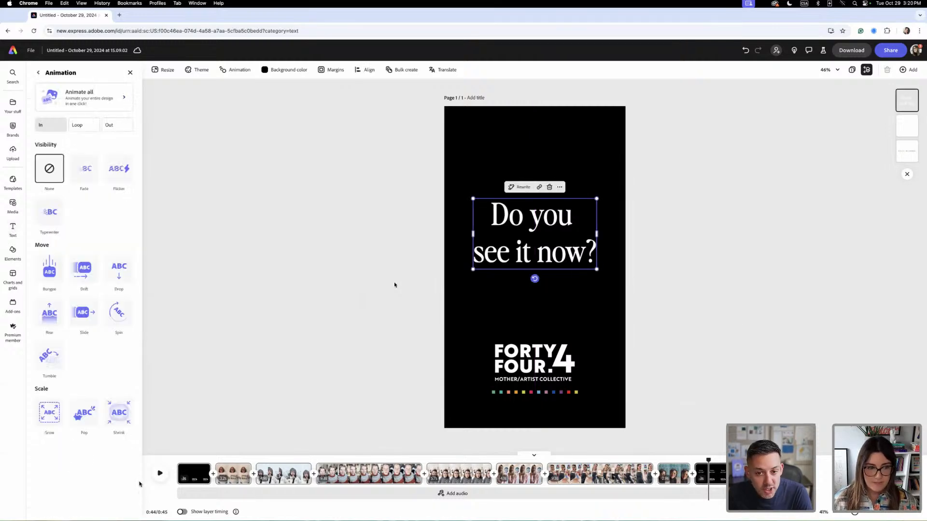
click(110, 130)
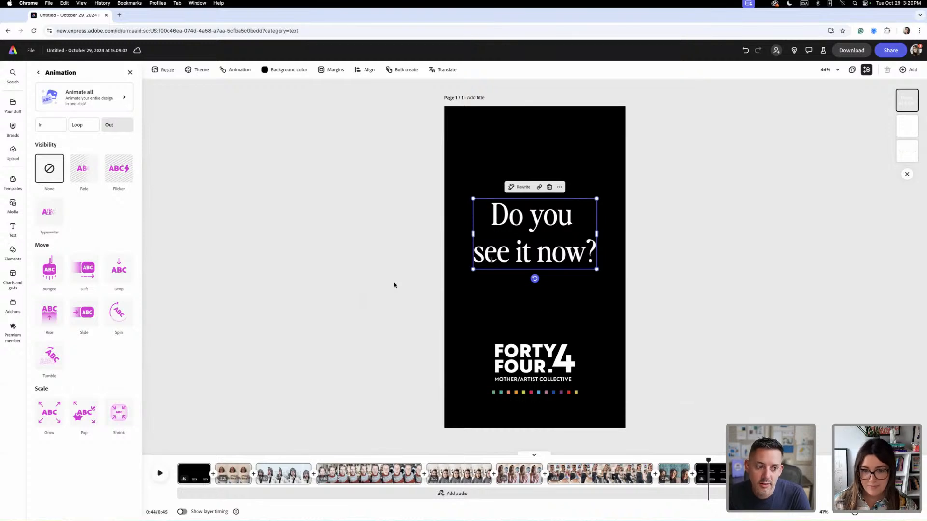
click(491, 259)
drag(509, 258, 472, 258)
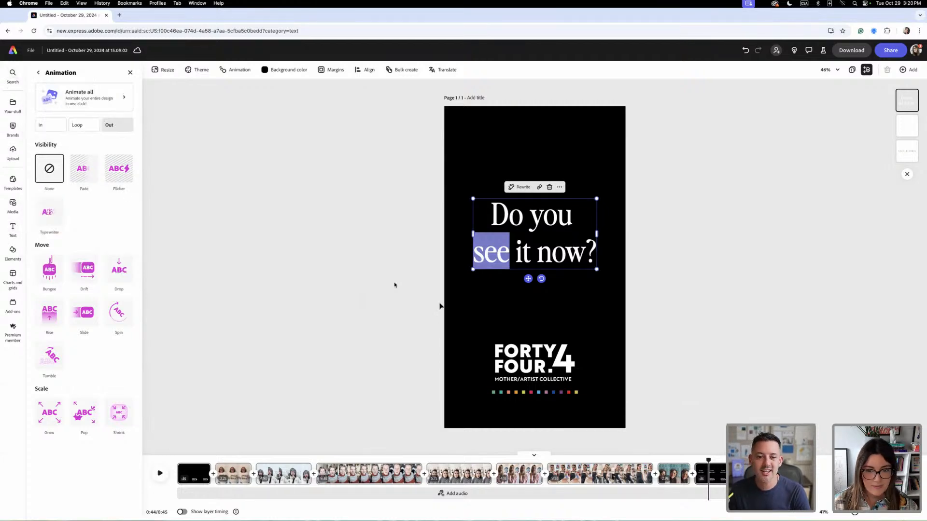
click(477, 298)
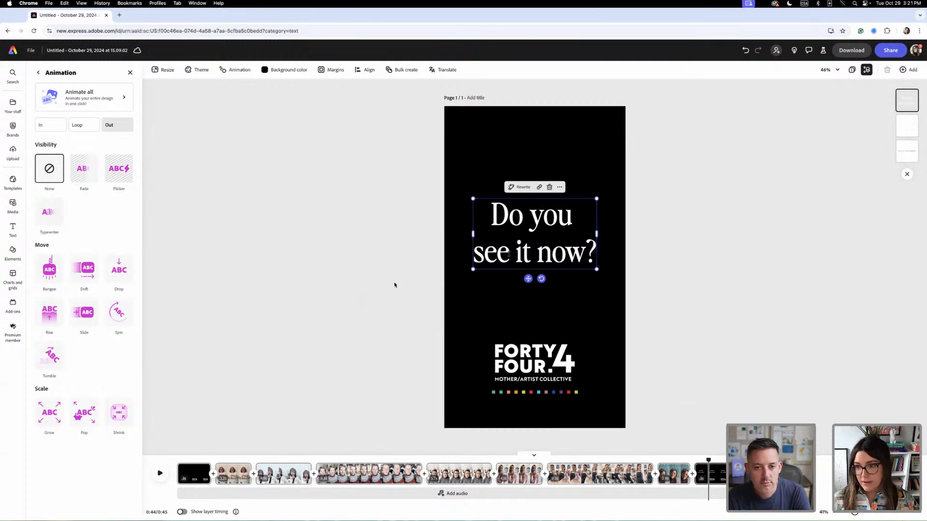
drag(509, 254, 474, 256)
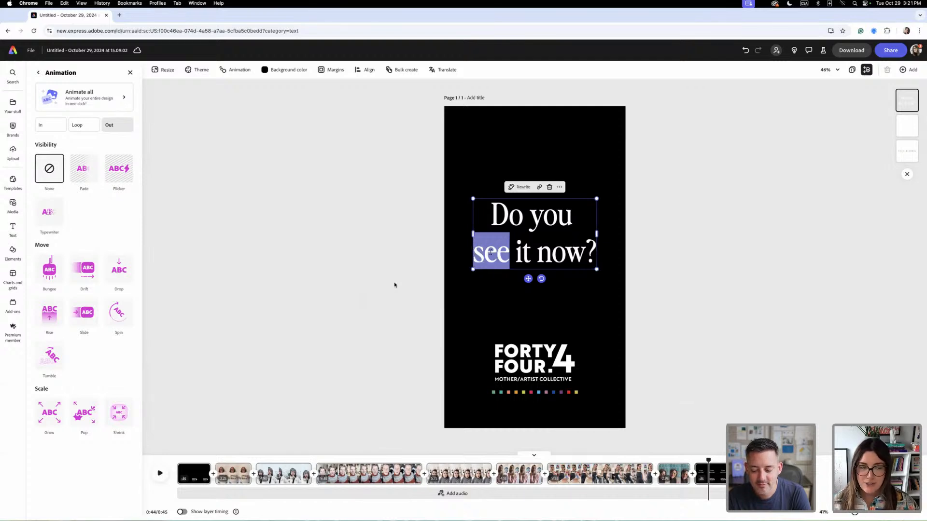
key(Escape)
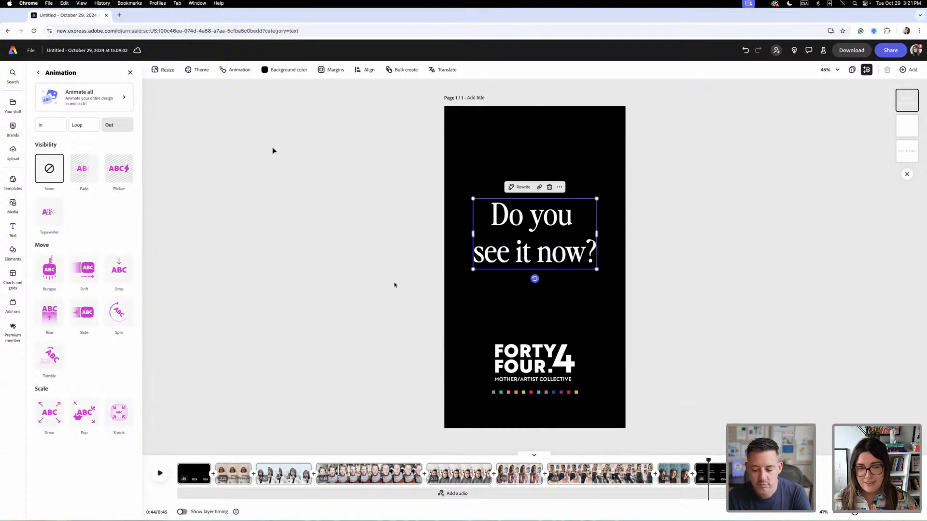
- Nudge the question text slightly upward and give it a Fade animation on its way out
drag(553, 259, 552, 253)
click(38, 72)
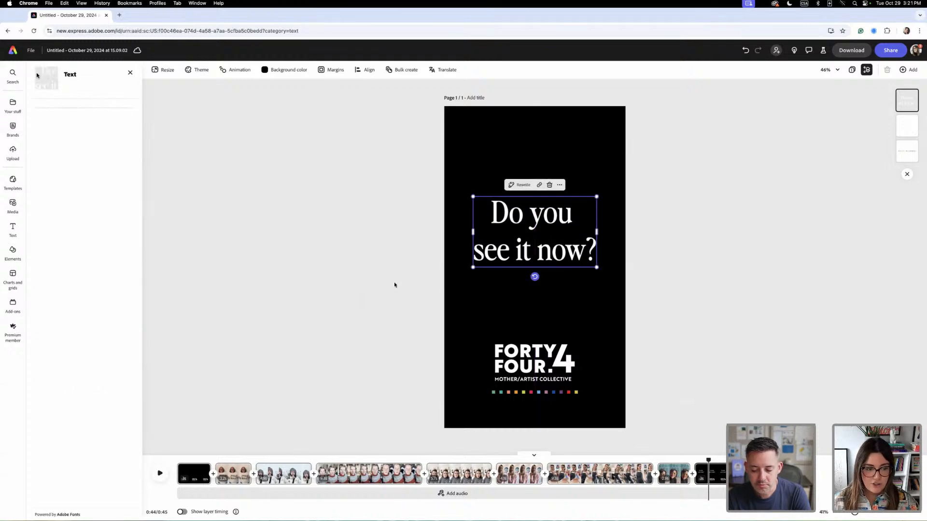
click(60, 467)
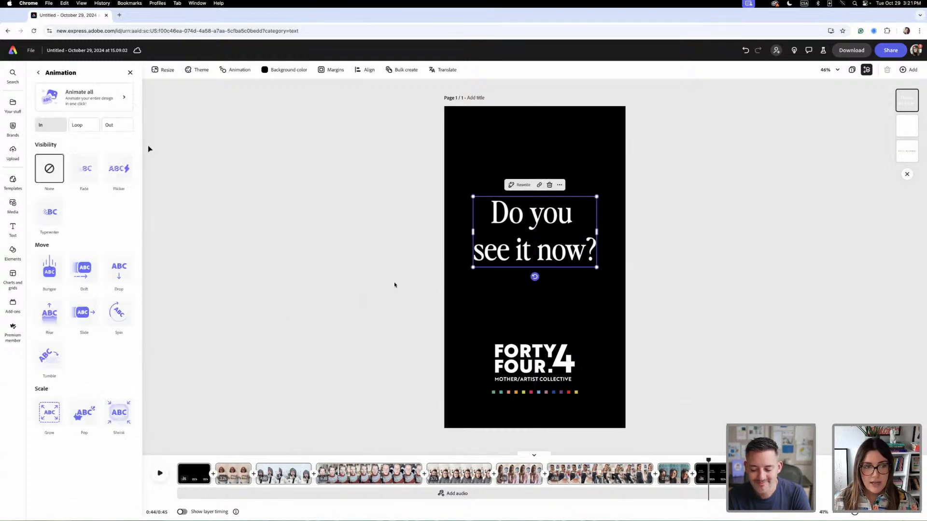
click(117, 127)
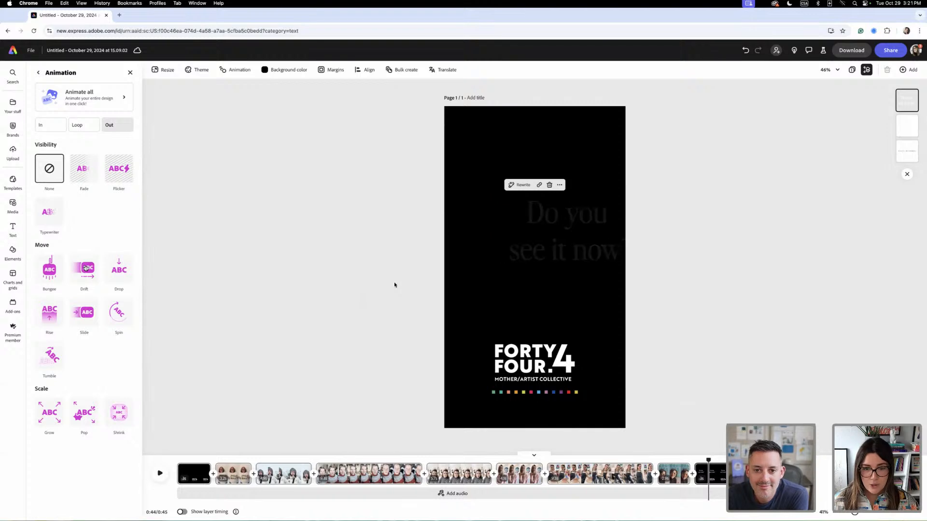
click(83, 179)
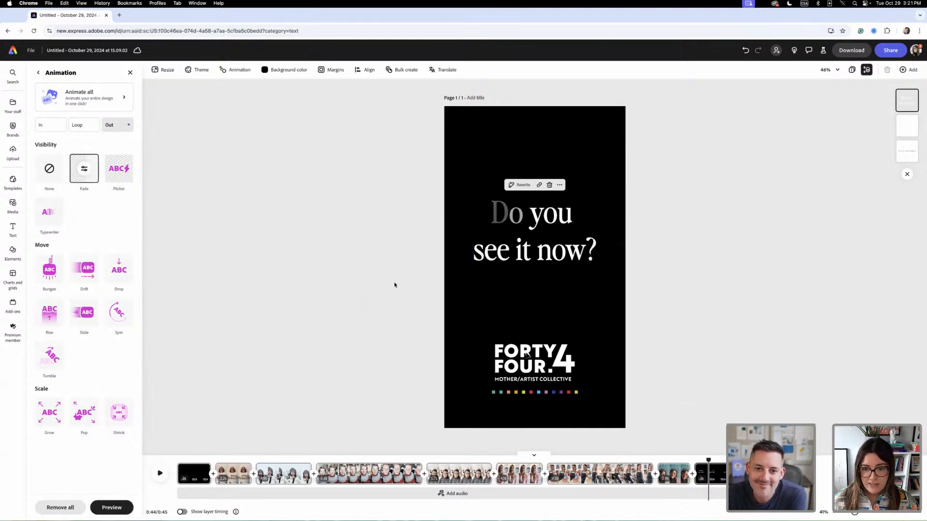
- Give the FORTY FOUR.4 logo on the end scene a Fade animation on its way in
click(534, 364)
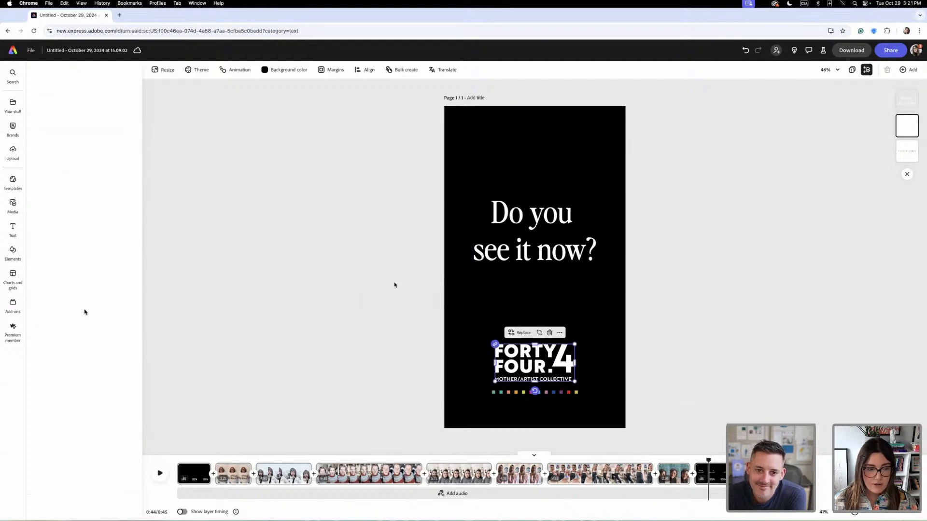
click(83, 303)
click(80, 171)
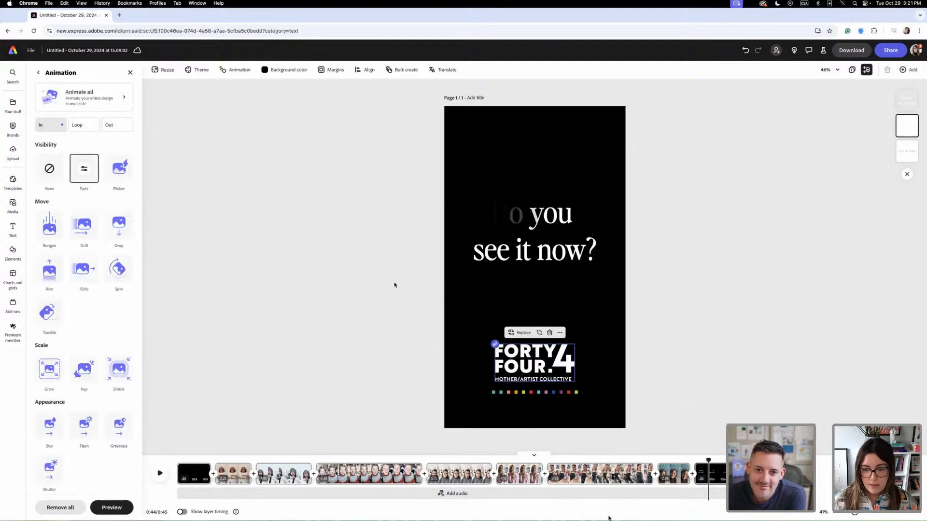
- Play the reel from the end of the last selfie clip through the end scene to check the animations
drag(708, 461, 690, 457)
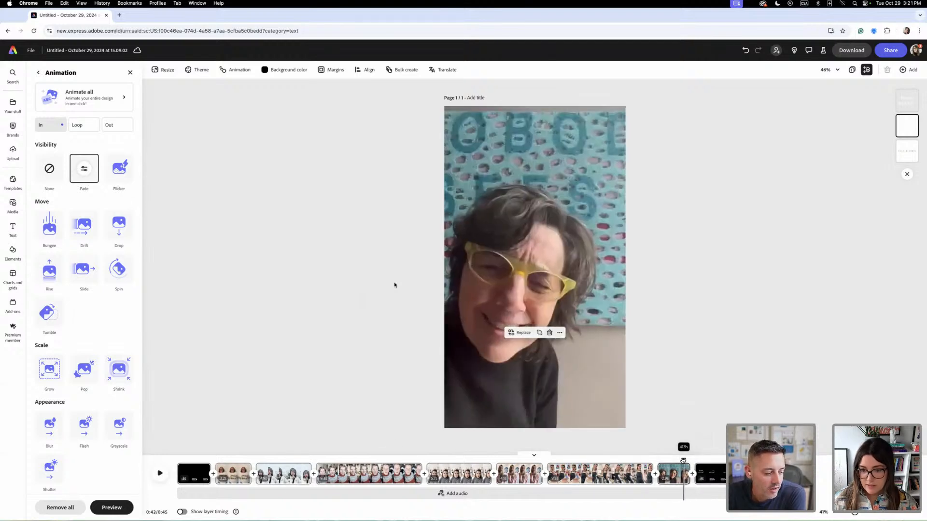
key(space)
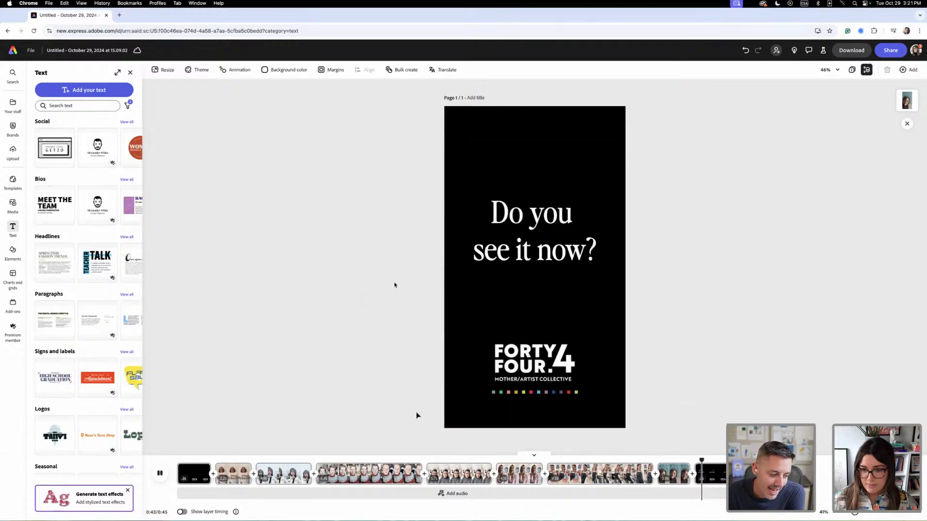
key(space)
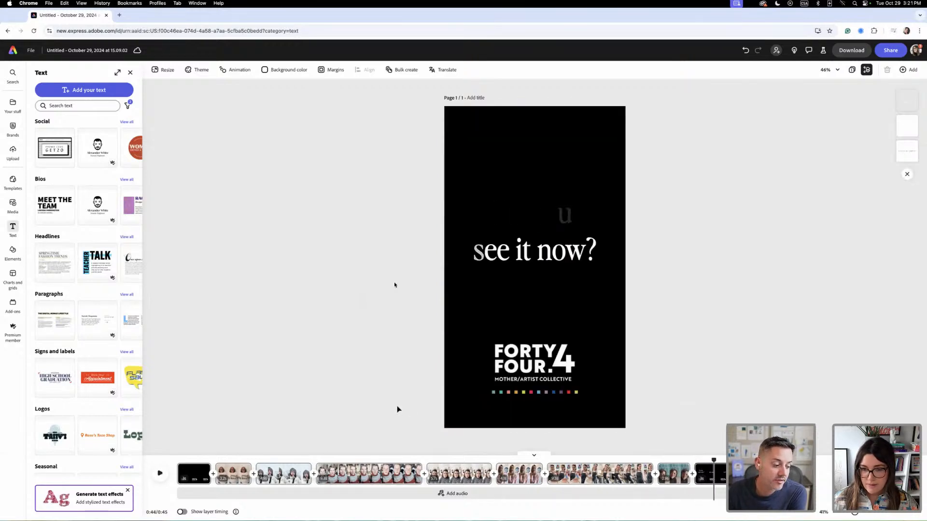
key(space)
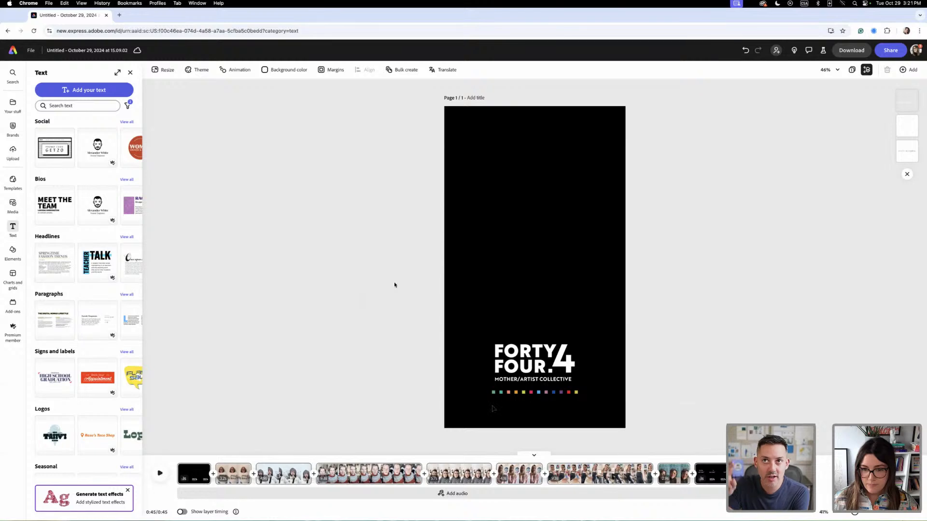
- Remove the incoming Fade from the FORTY FOUR.4 logo on the end scene and give it a Fade animation on its way out
click(546, 370)
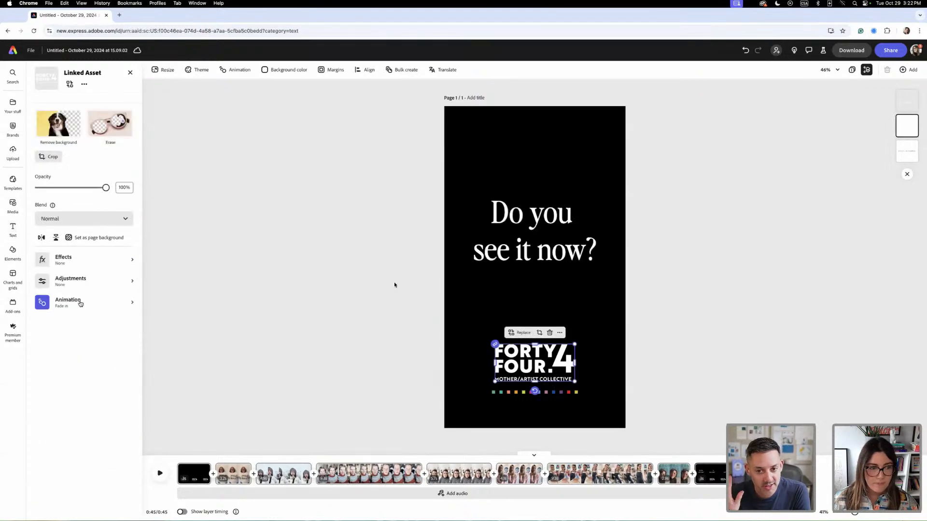
click(79, 303)
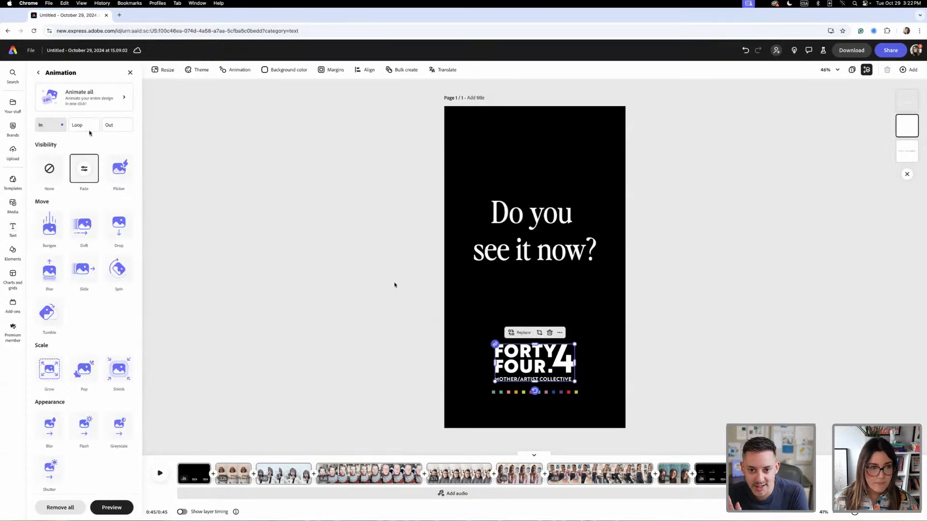
click(48, 169)
click(117, 125)
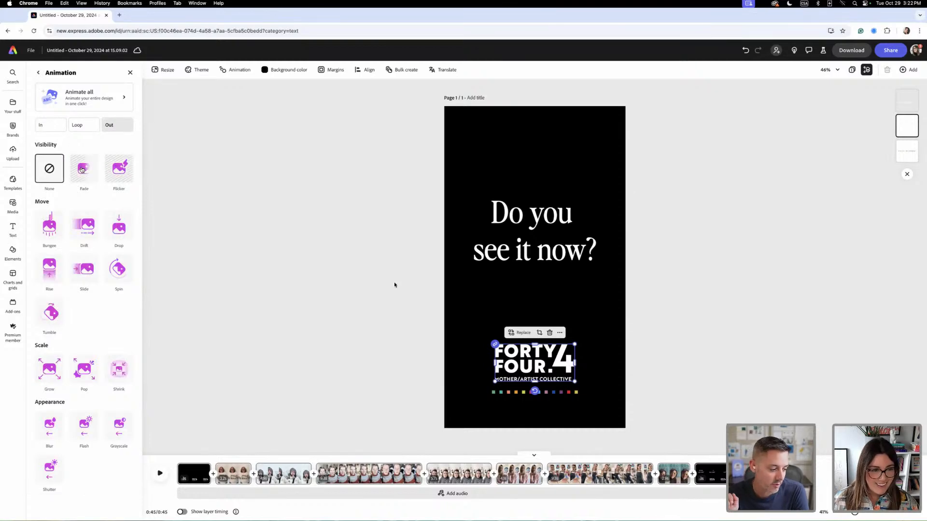
click(84, 168)
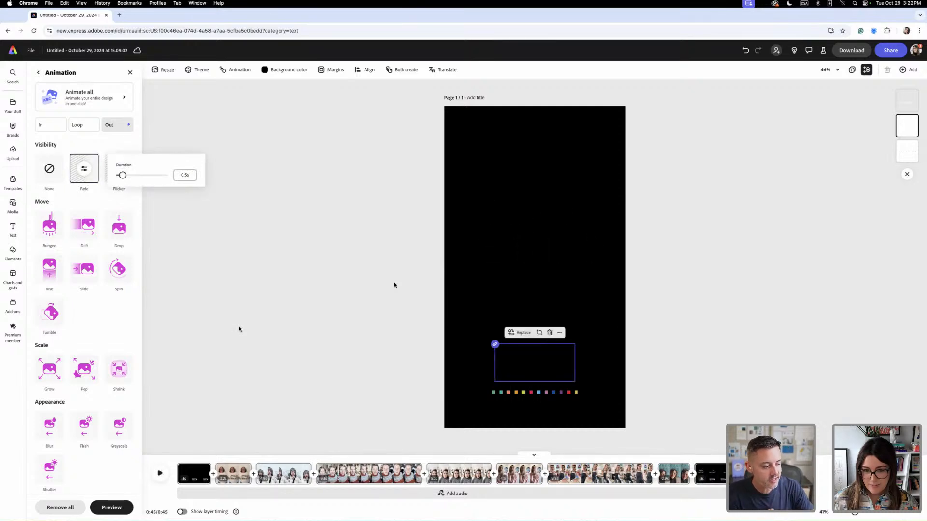
click(395, 285)
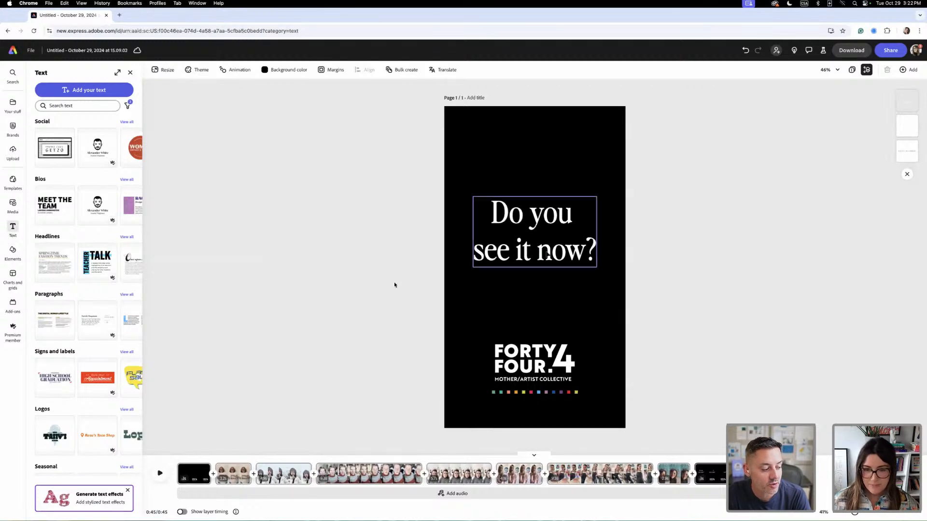
- Recolour the word "see" in the end scene's question with the light blue sampled from the coloured squares below the logo
click(548, 254)
double_click(511, 251)
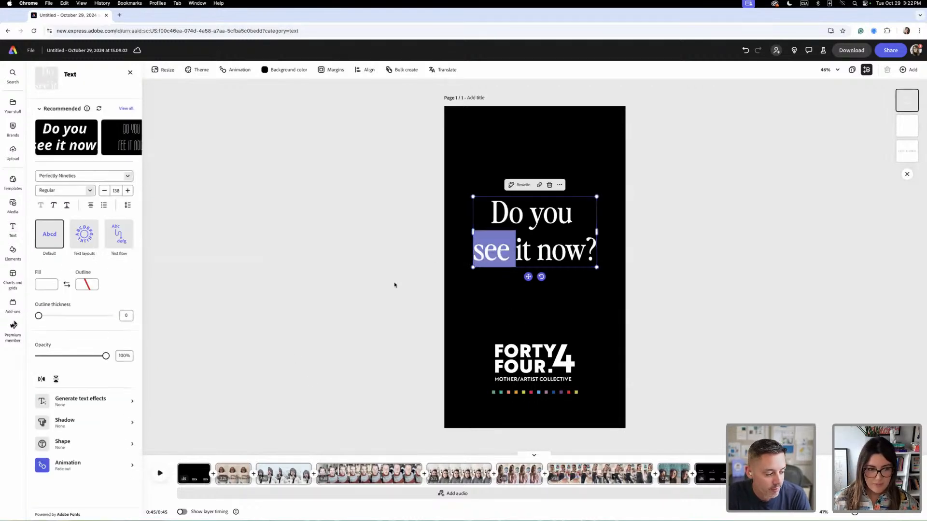
click(46, 284)
click(126, 177)
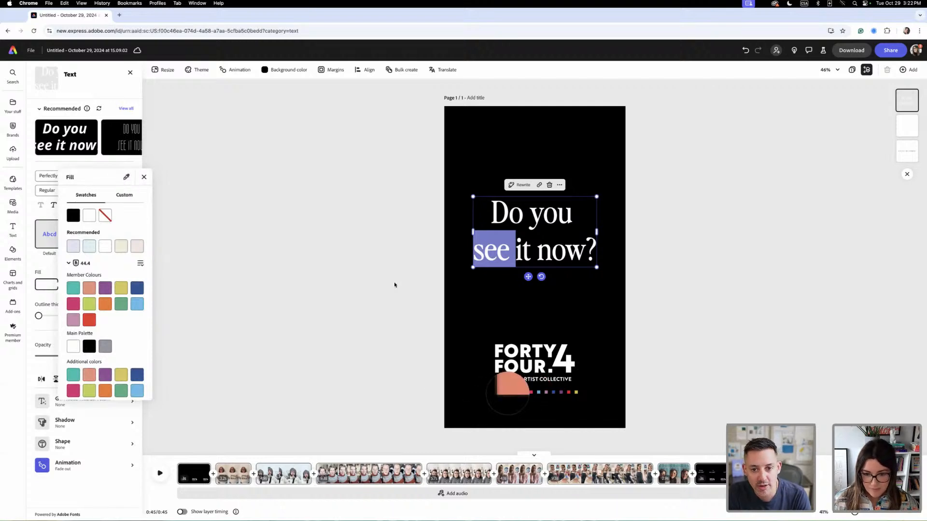
click(539, 392)
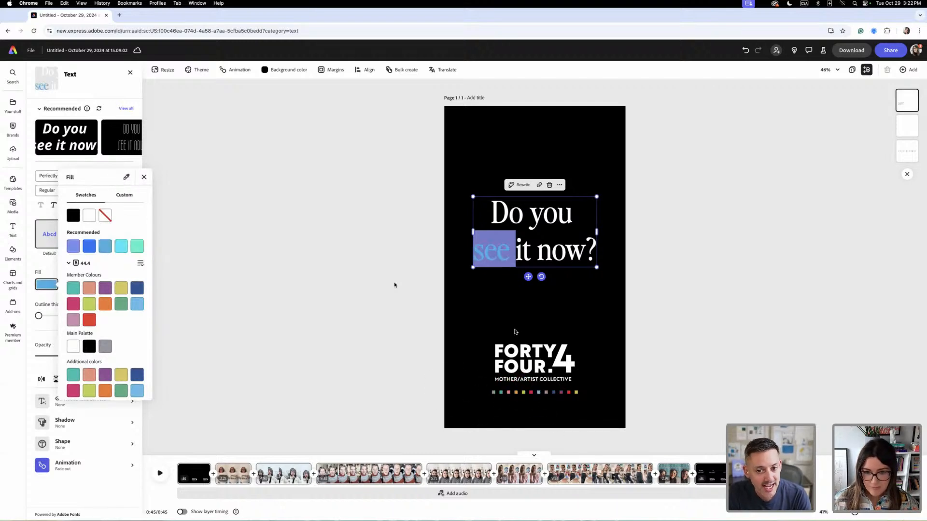
- Enlarge the question text to size 157 and place it slightly lower, horizontally centred on the end scene
click(500, 299)
drag(566, 265, 566, 277)
drag(597, 208, 612, 198)
drag(591, 264, 586, 271)
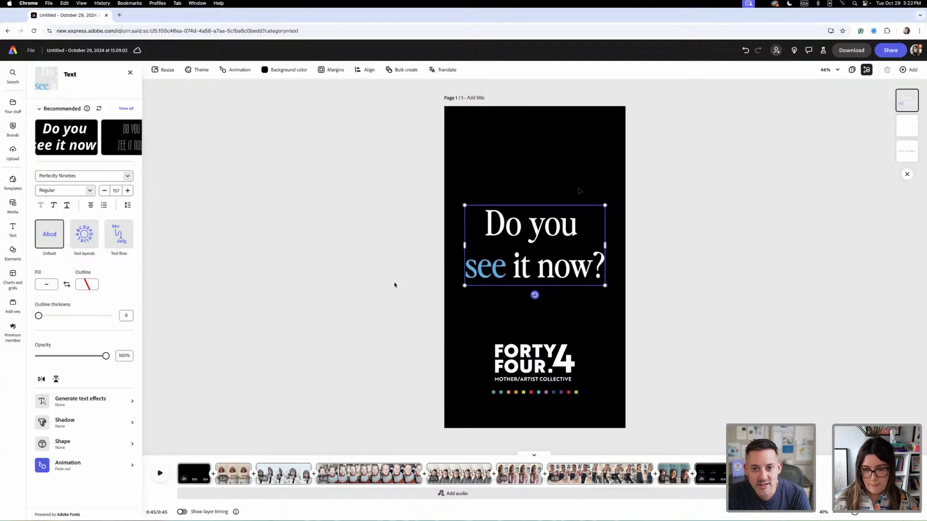
click(720, 348)
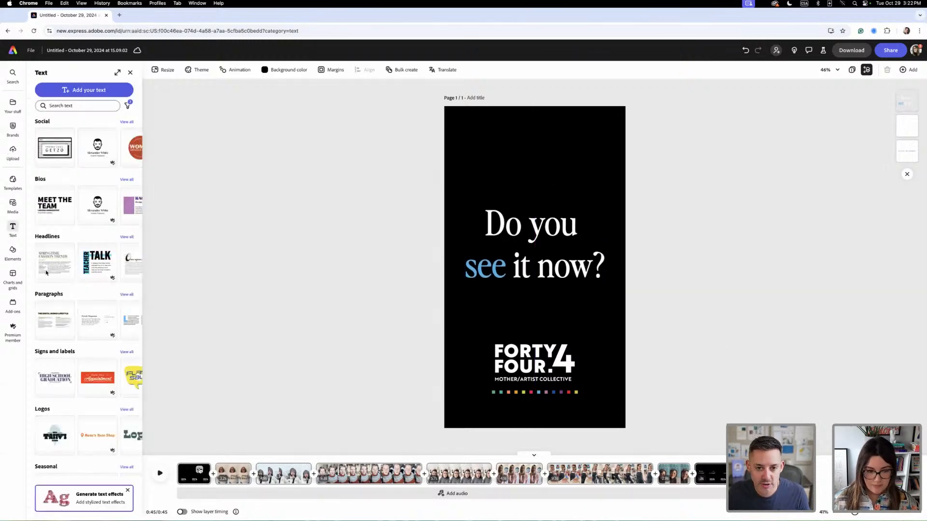
- Delete the opening scene and put a duplicate of the end scene in its place at the start of the reel
click(200, 470)
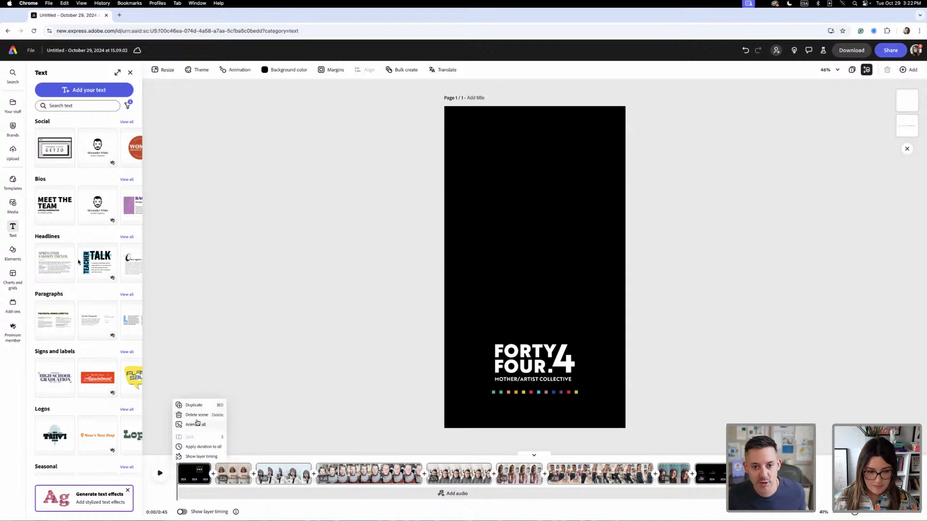
click(198, 416)
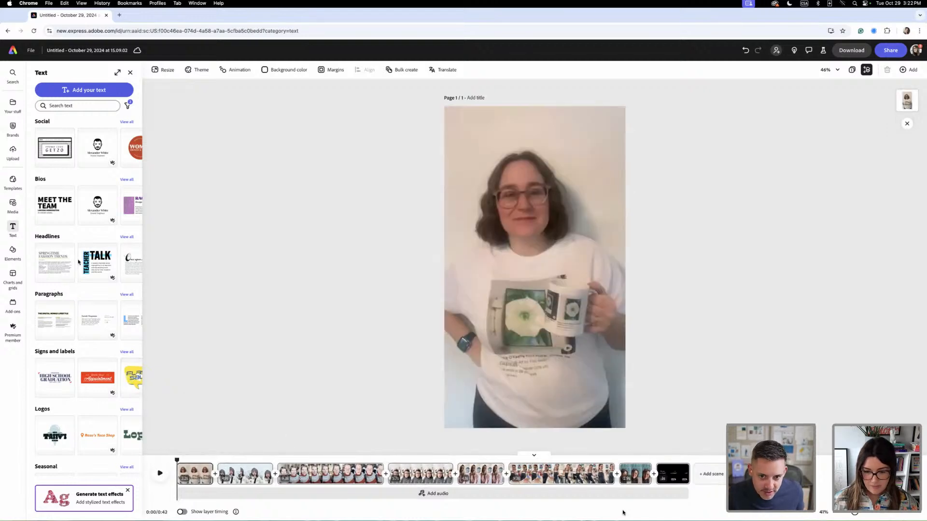
click(679, 470)
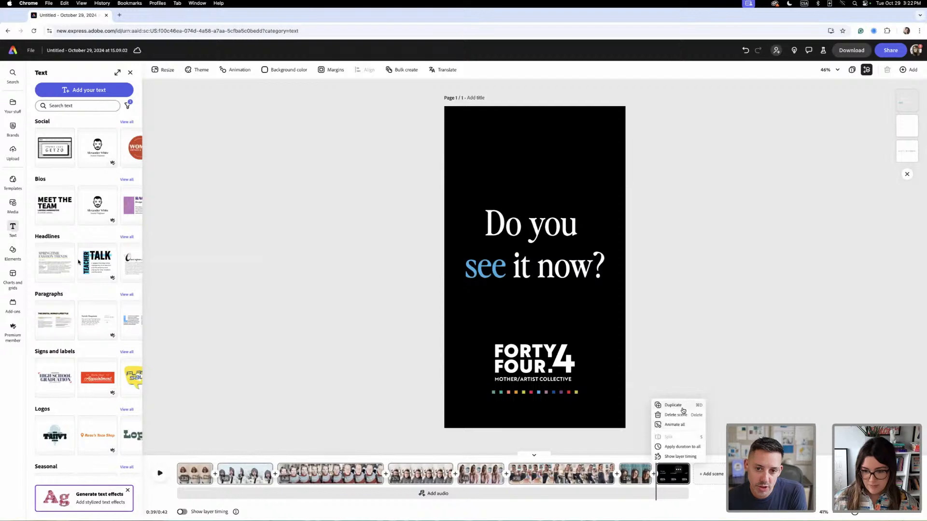
click(711, 474)
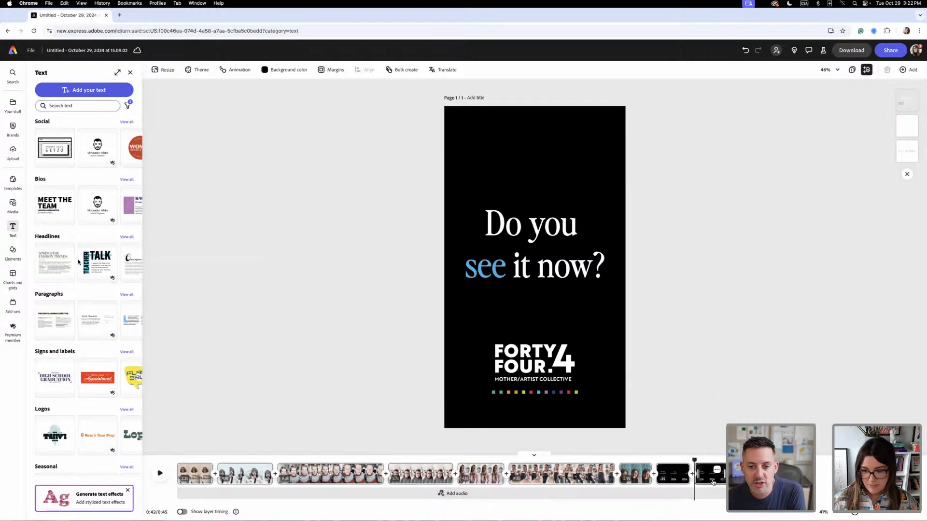
drag(700, 476, 397, 486)
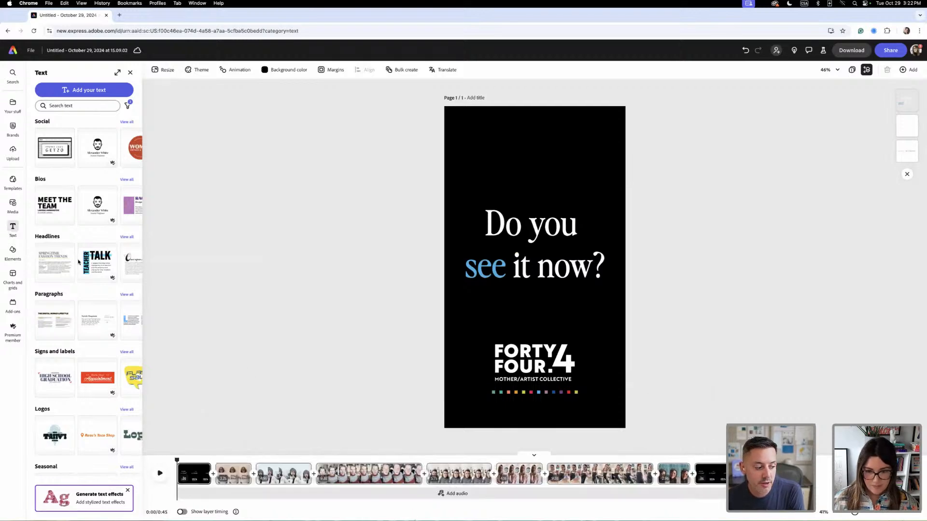
- Replace the question text on the opening scene with "Nobody sees a mother..."
double_click(540, 241)
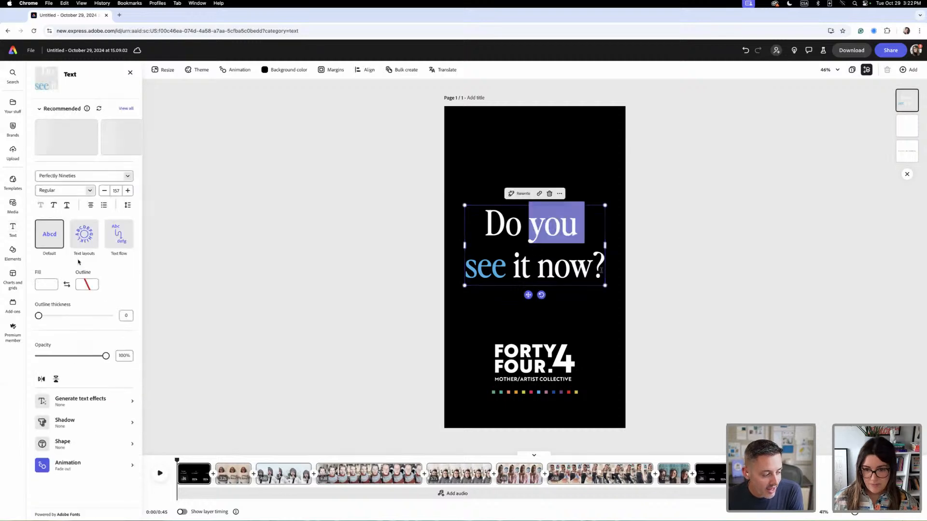
click(507, 227)
drag(593, 268, 474, 222)
text(Nob)
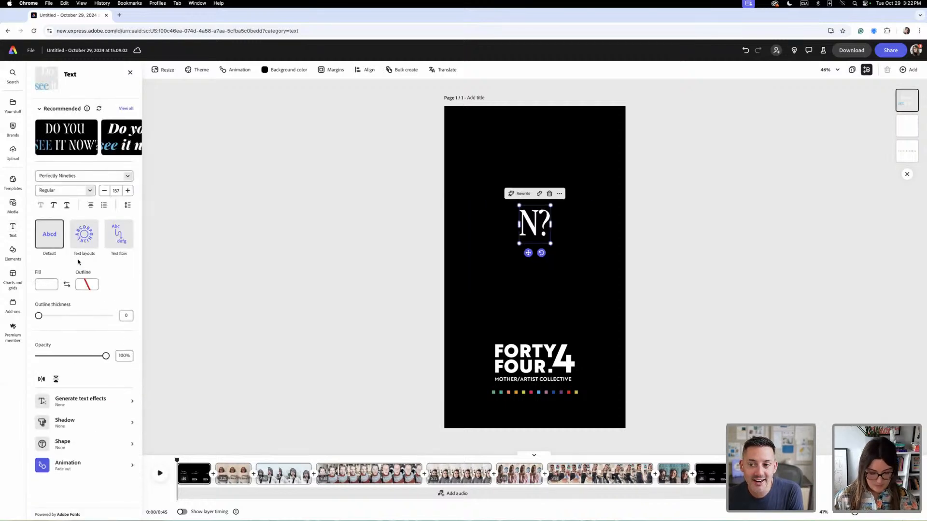
text(o)
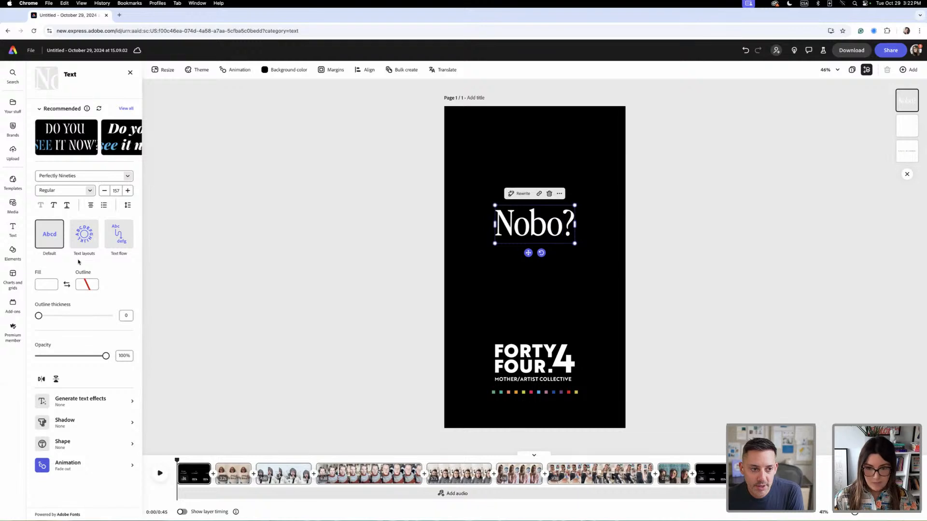
text(dy)
text( sees a)
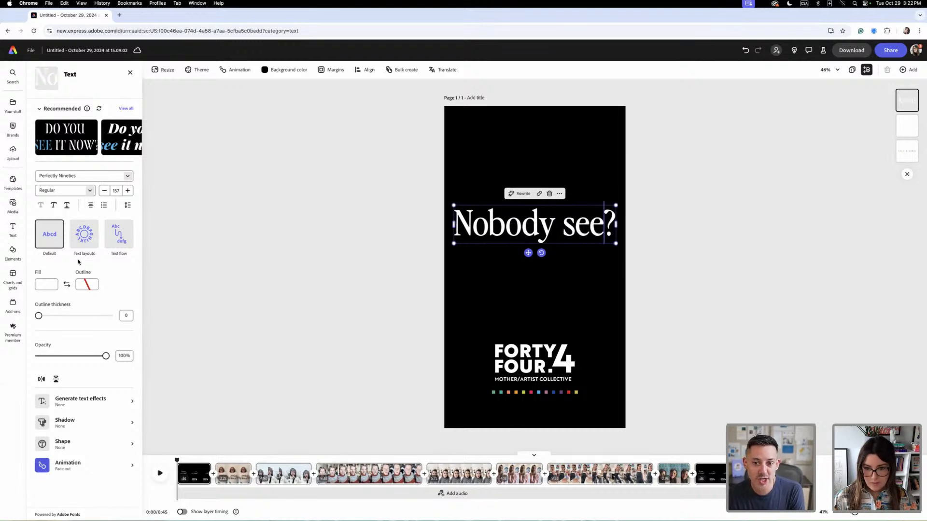
text( mother)
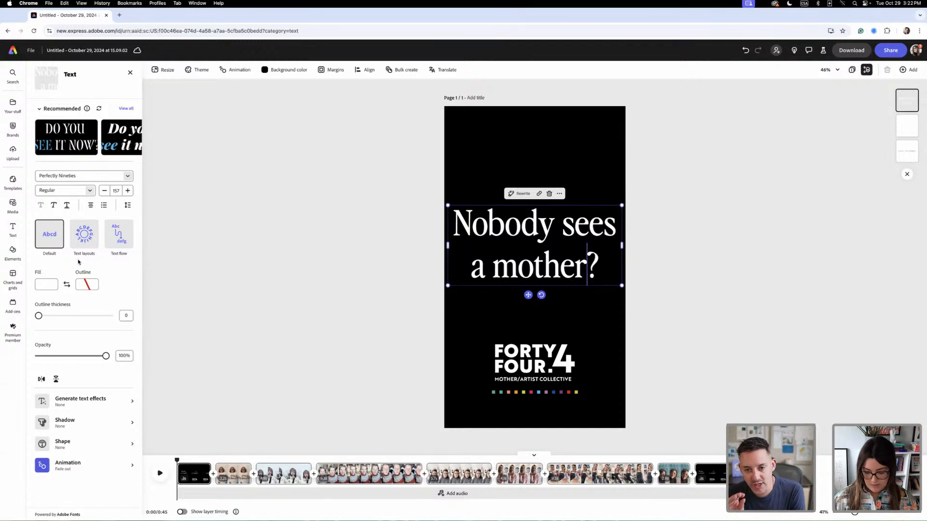
key(Delete)
text(...)
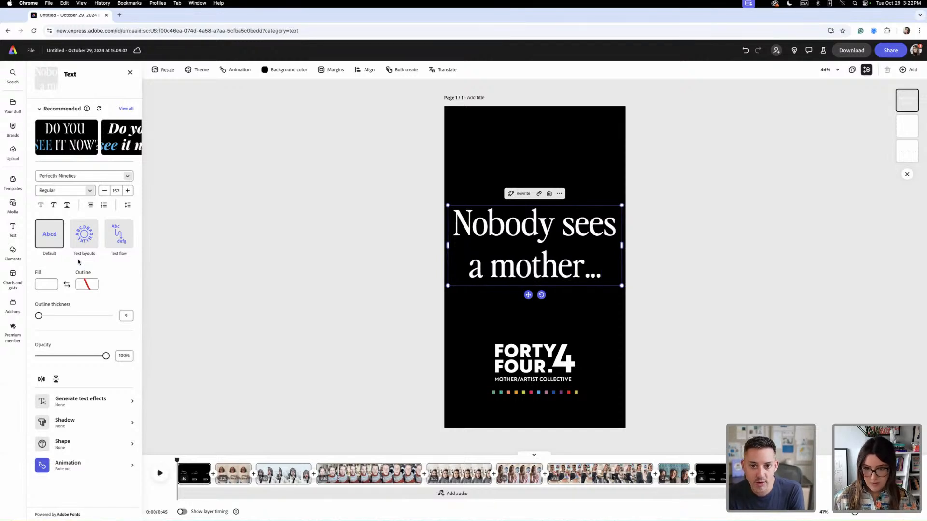
- Recolour the word "sees" in the opening text with the light blue sampled from the squares below the logo
drag(561, 225, 616, 224)
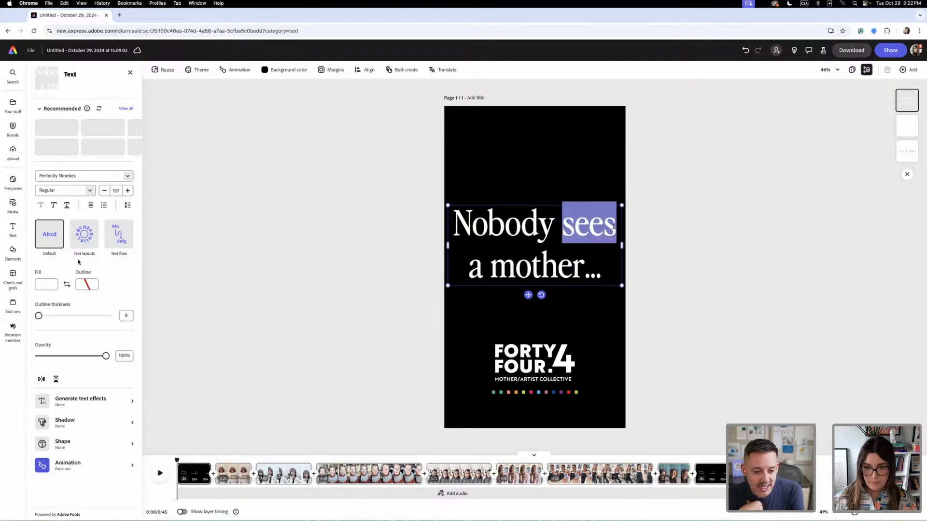
click(52, 286)
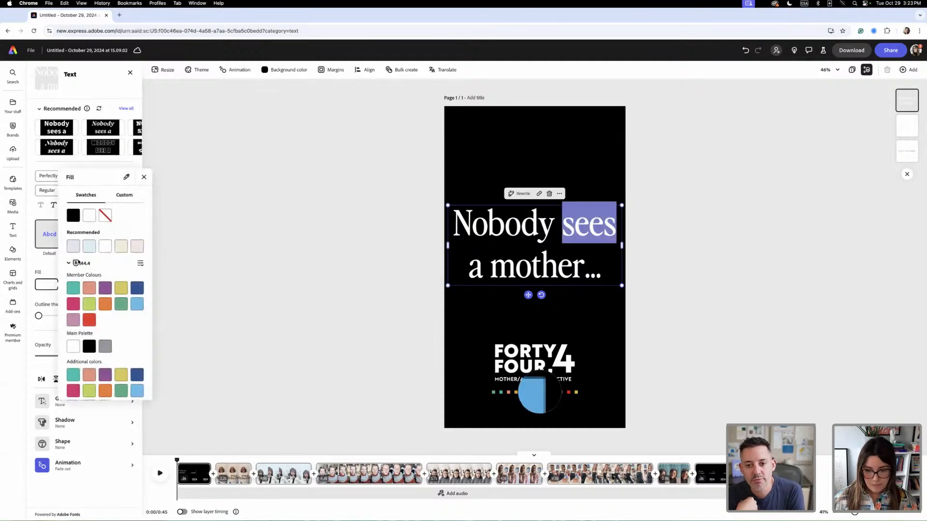
click(538, 392)
click(578, 174)
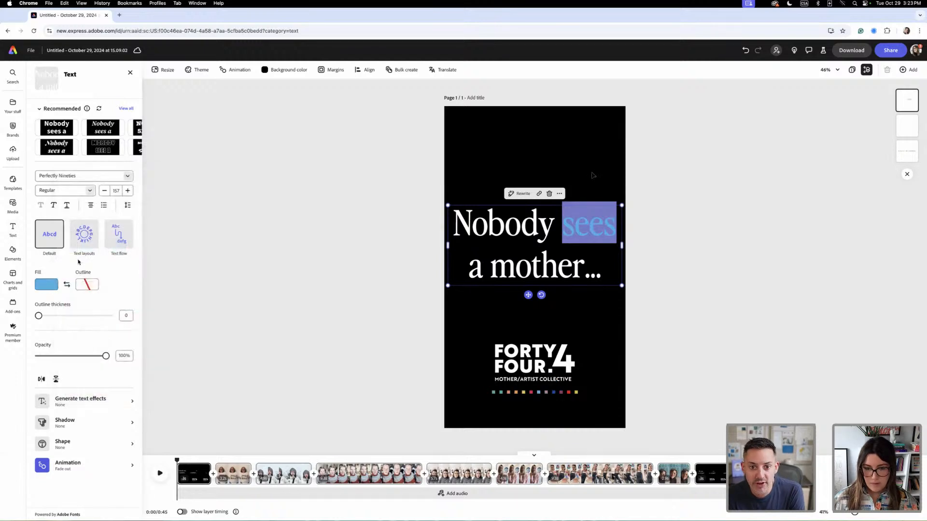
click(593, 175)
click(604, 223)
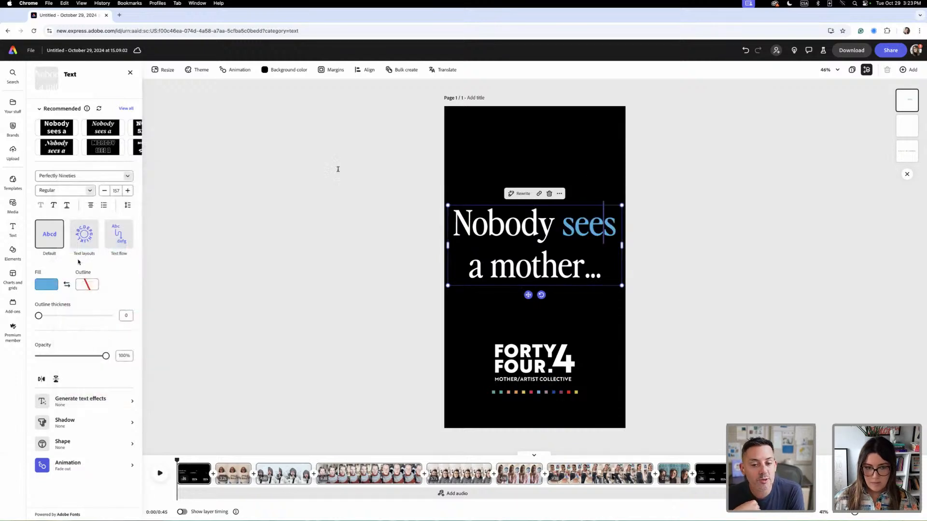
click(578, 309)
click(572, 265)
click(601, 308)
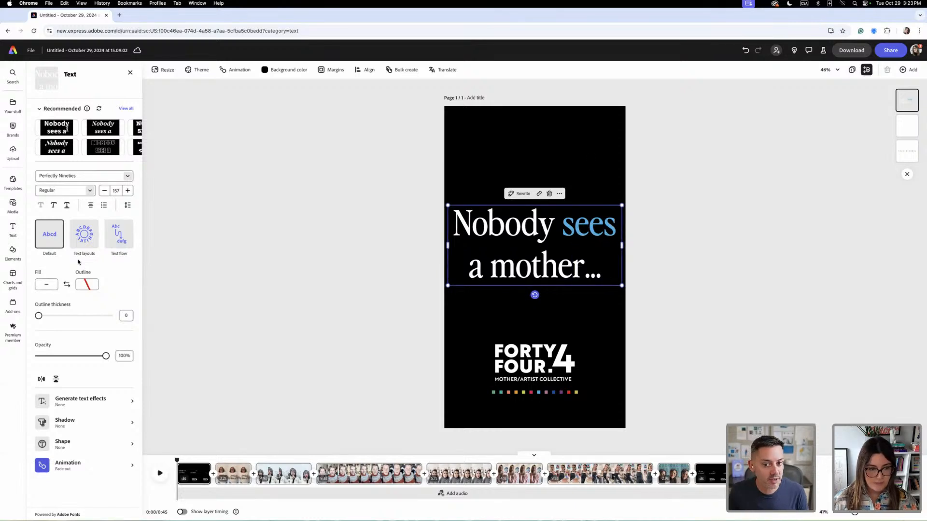
- Give the opening text a Fade animation on its way in and set its outgoing animation to None
click(65, 466)
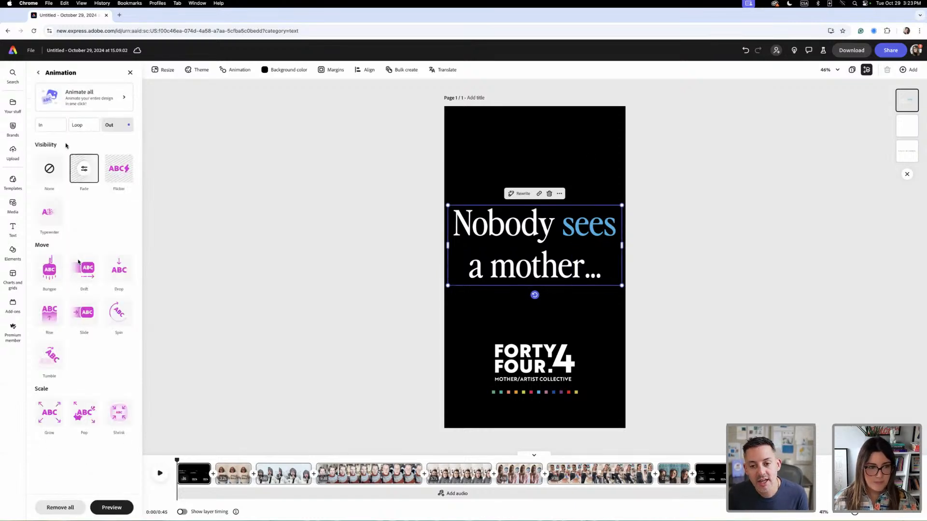
click(56, 128)
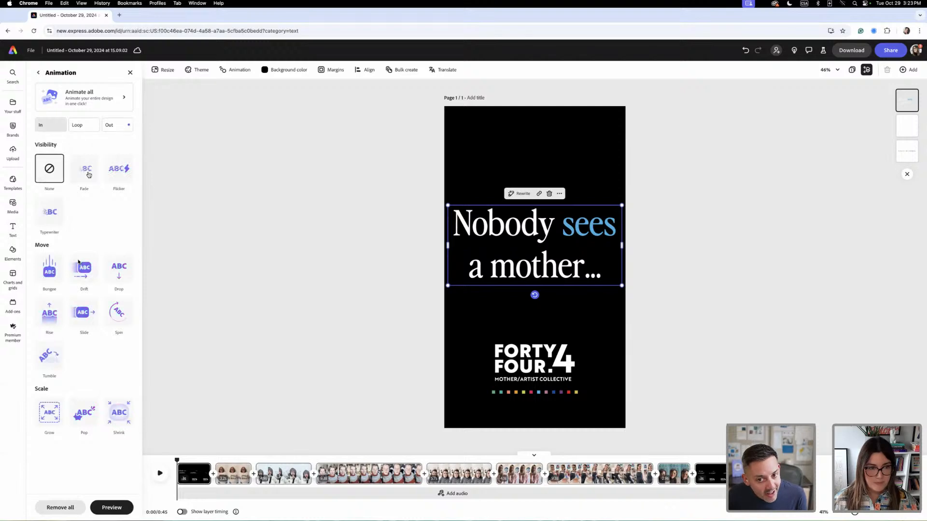
click(89, 174)
click(113, 129)
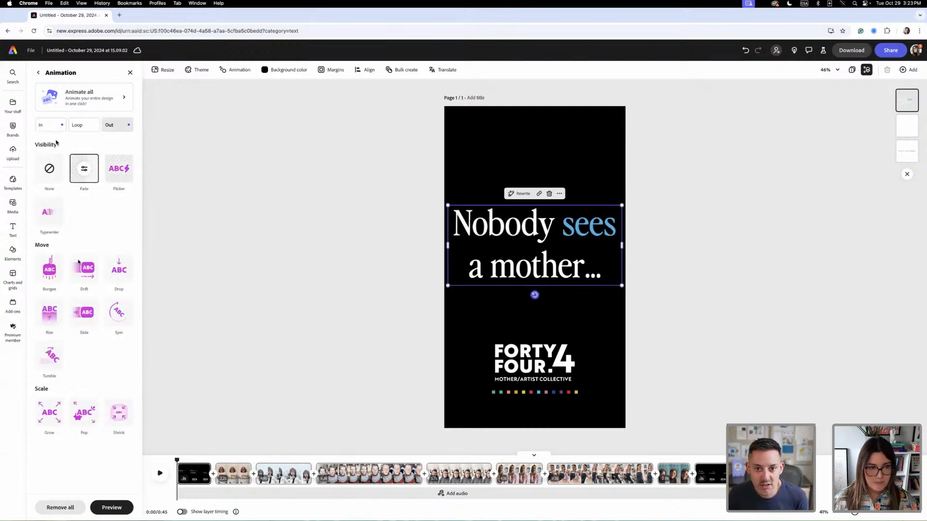
- Check which outgoing animations are set on the opening scene's logo and text
click(560, 361)
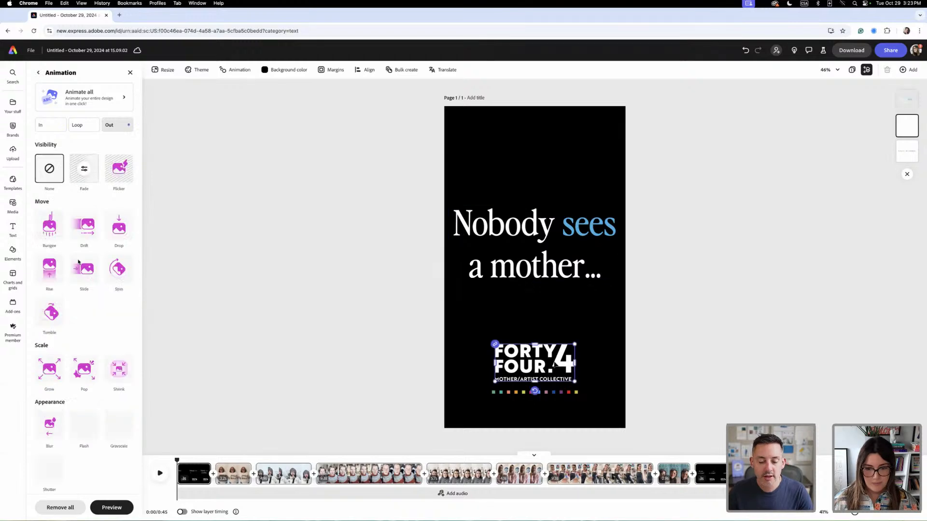
click(68, 304)
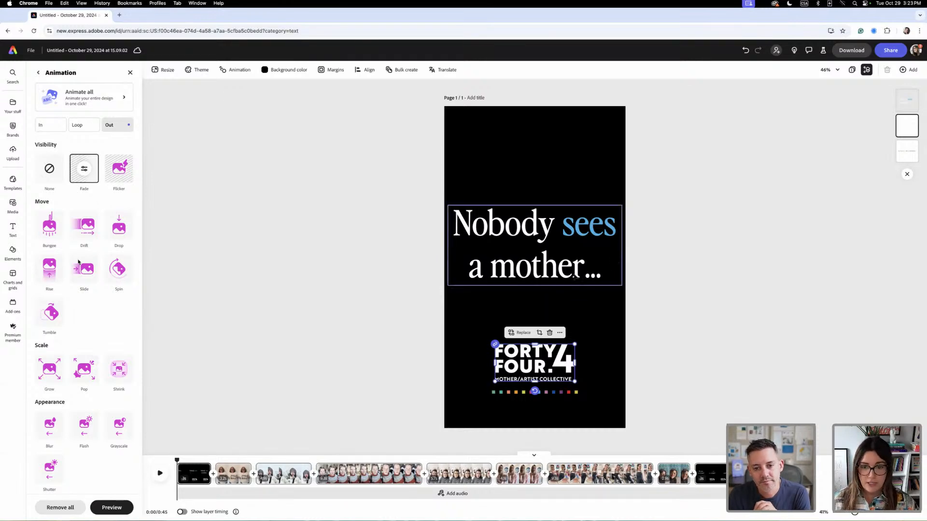
click(583, 268)
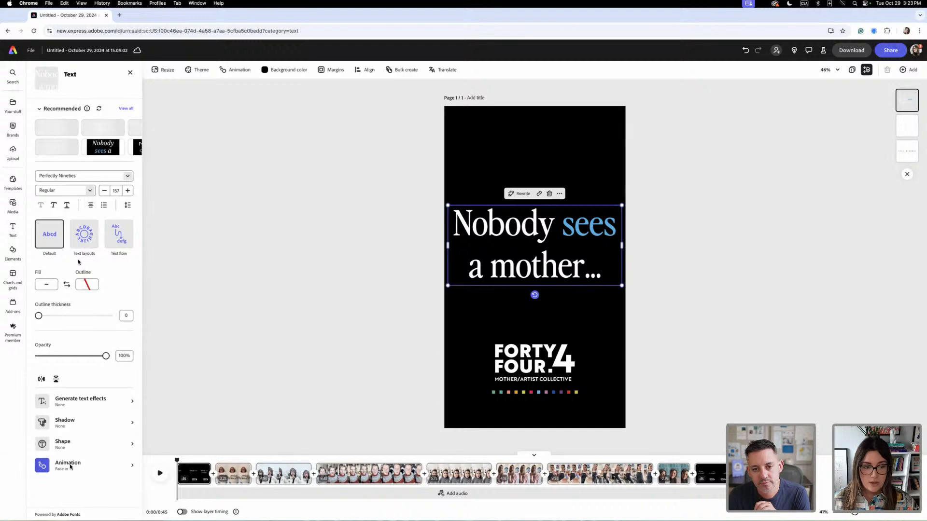
click(68, 467)
click(113, 127)
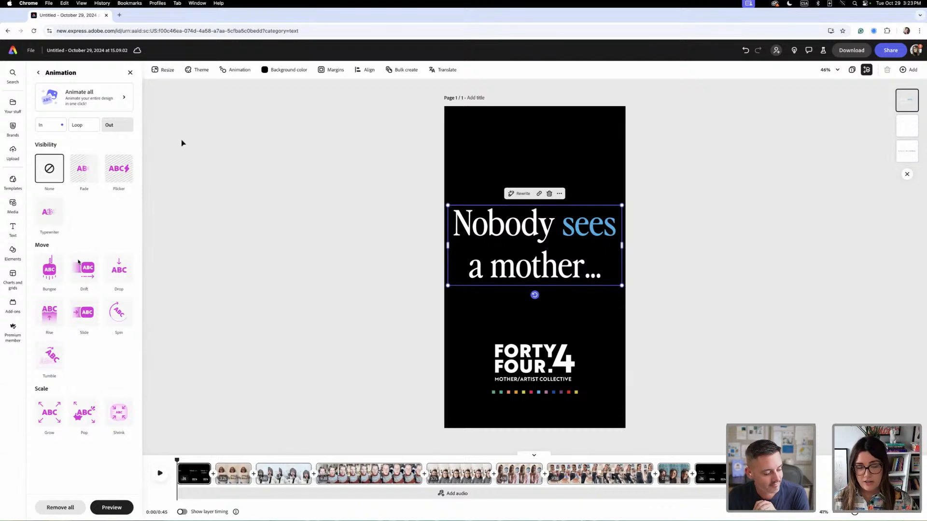
- Set the opening logo's outgoing animation to None and its incoming animation to Fade, and play back the scene
click(526, 365)
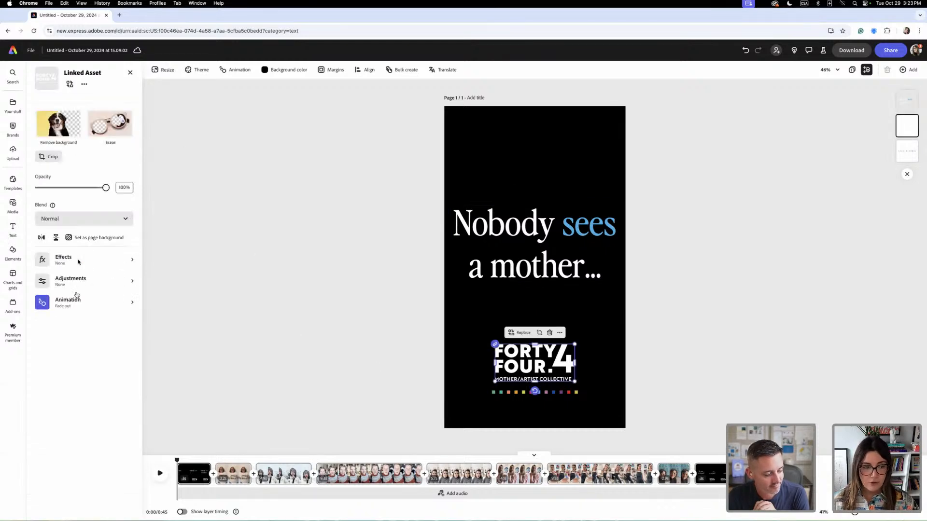
click(82, 307)
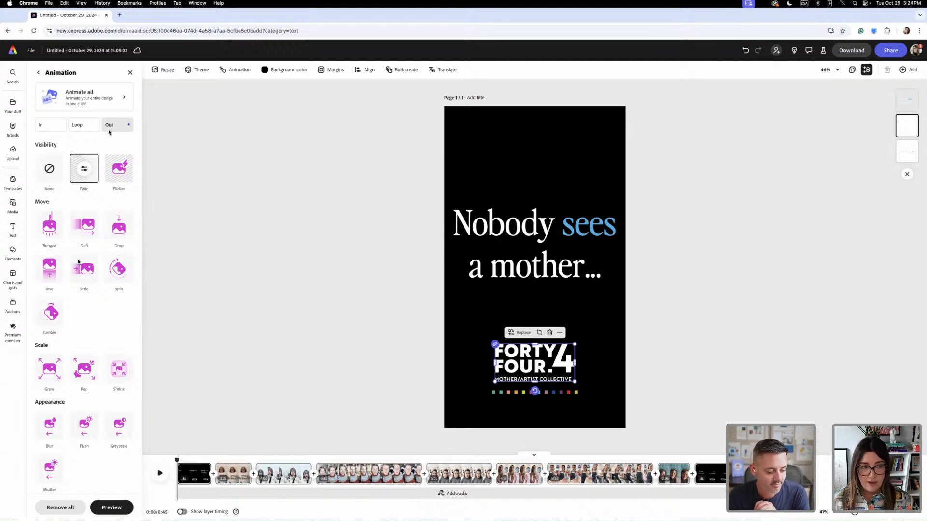
click(48, 175)
click(48, 127)
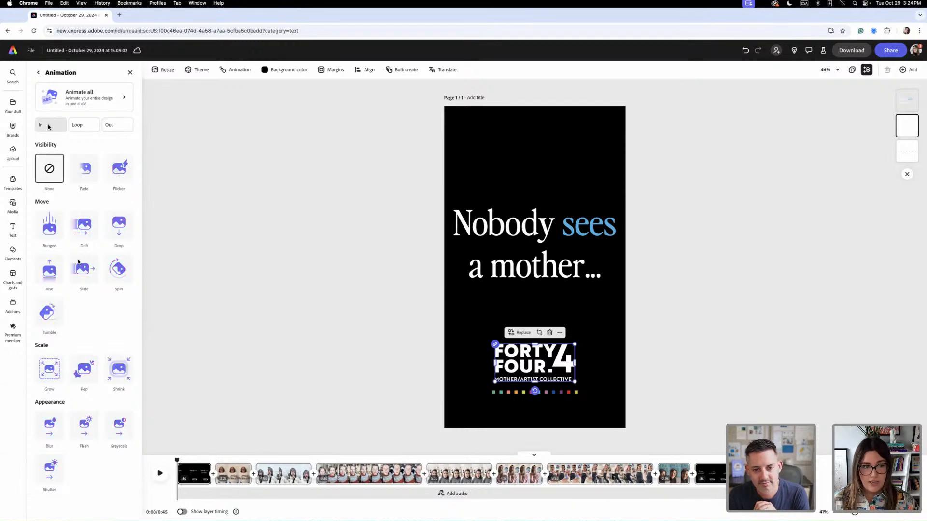
click(84, 172)
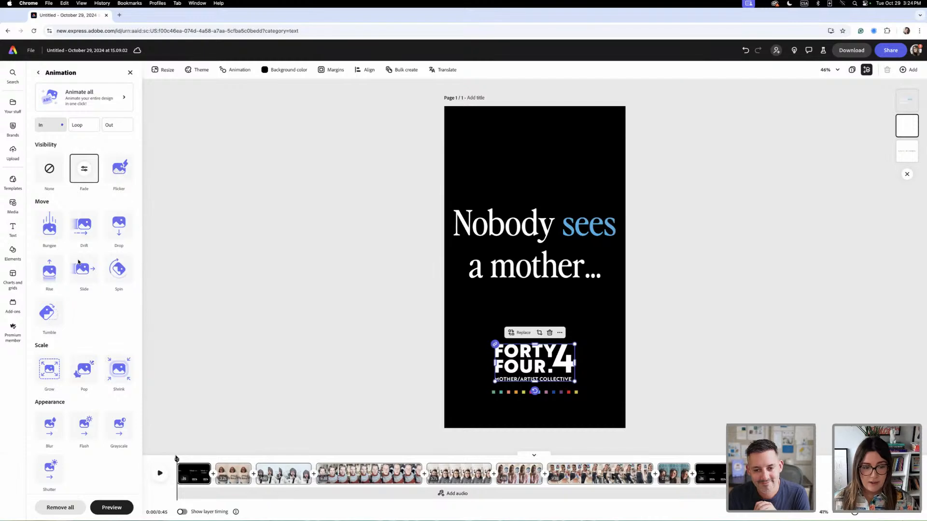
click(159, 474)
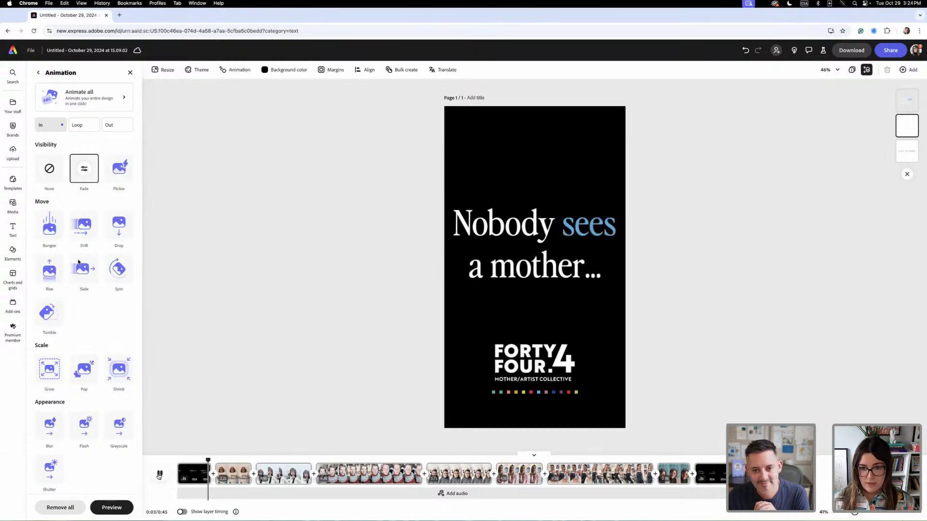
click(159, 475)
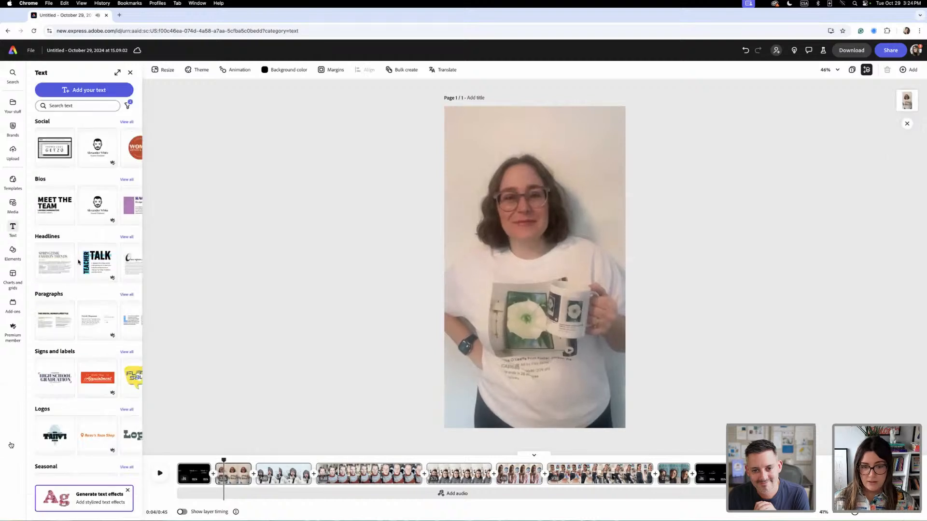
- Scale the "Nobody sees a mother..." text on the opening scene down slightly
click(186, 480)
click(550, 269)
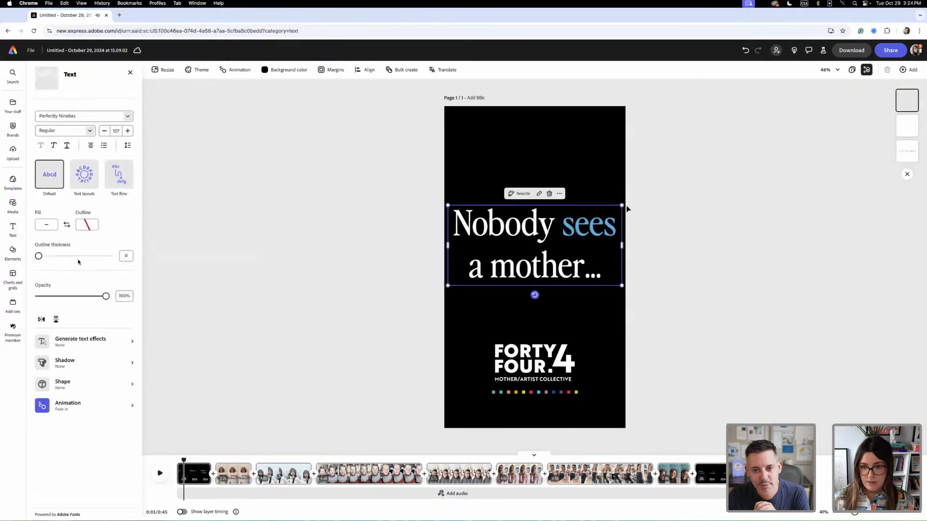
drag(622, 206, 593, 230)
- Scale the "Do you see it now?" text on the closing scene down slightly
click(711, 480)
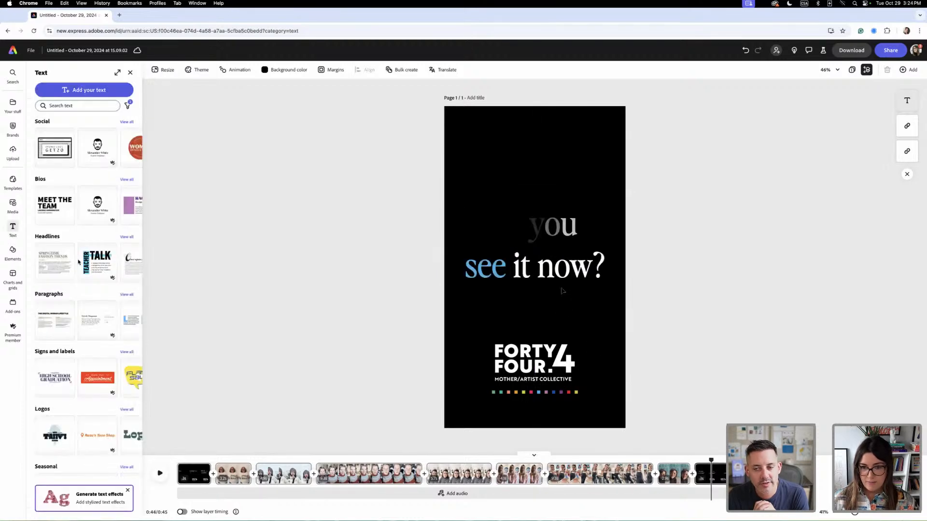
click(565, 268)
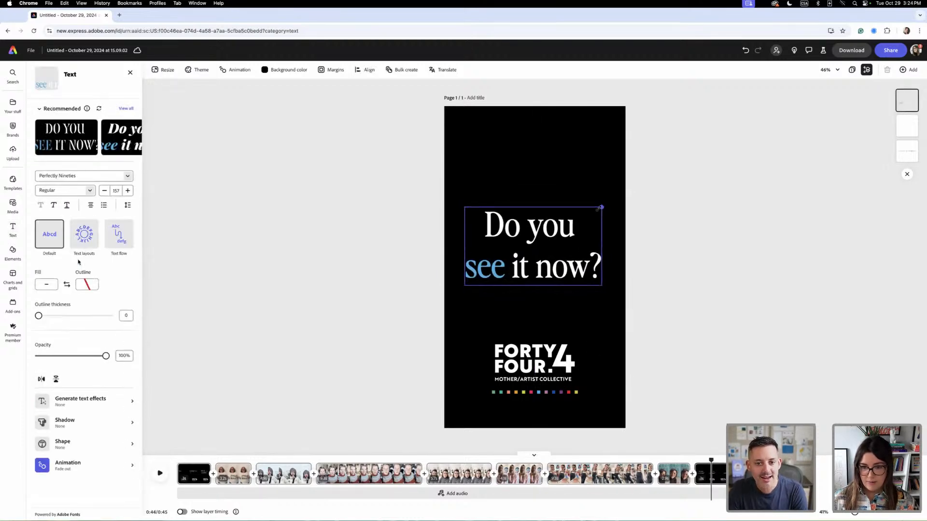
drag(599, 208, 561, 227)
click(339, 316)
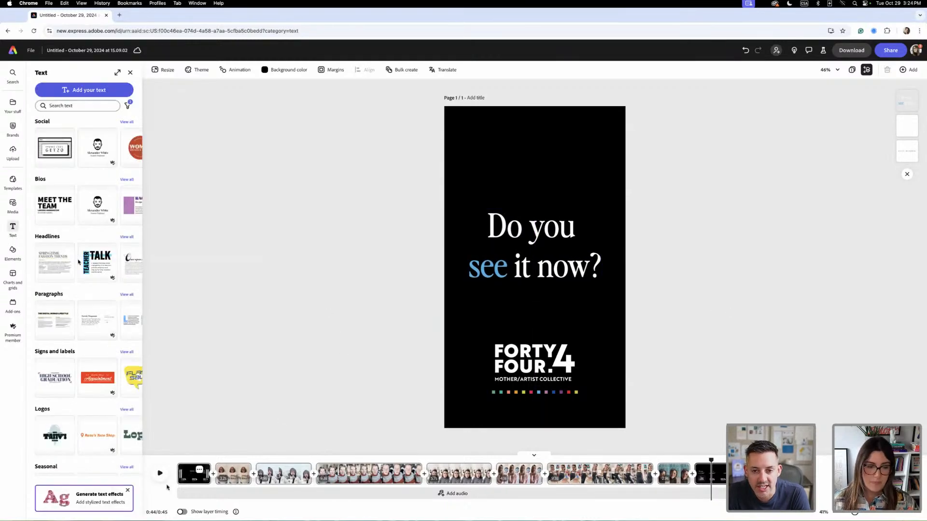
- Return the playhead to the start of the reel and search the audio library for "upbeat happy"
click(188, 461)
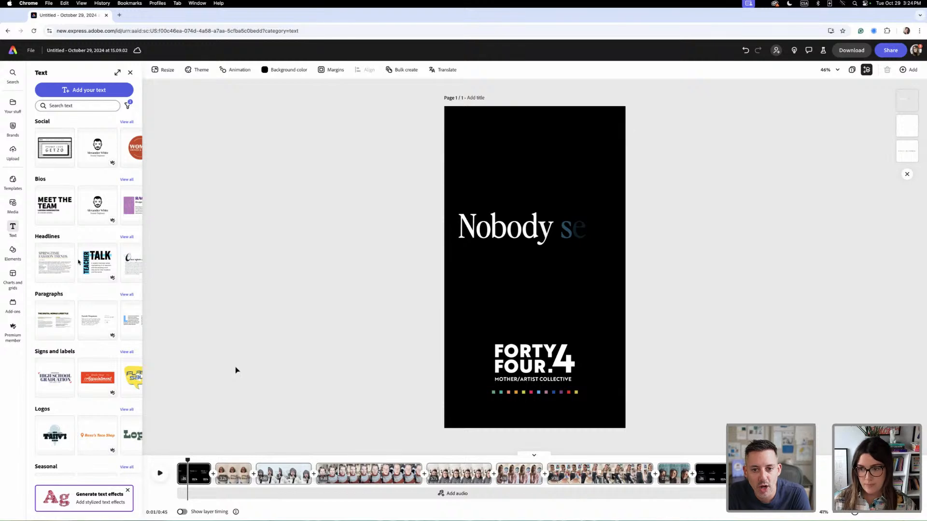
drag(187, 460, 174, 460)
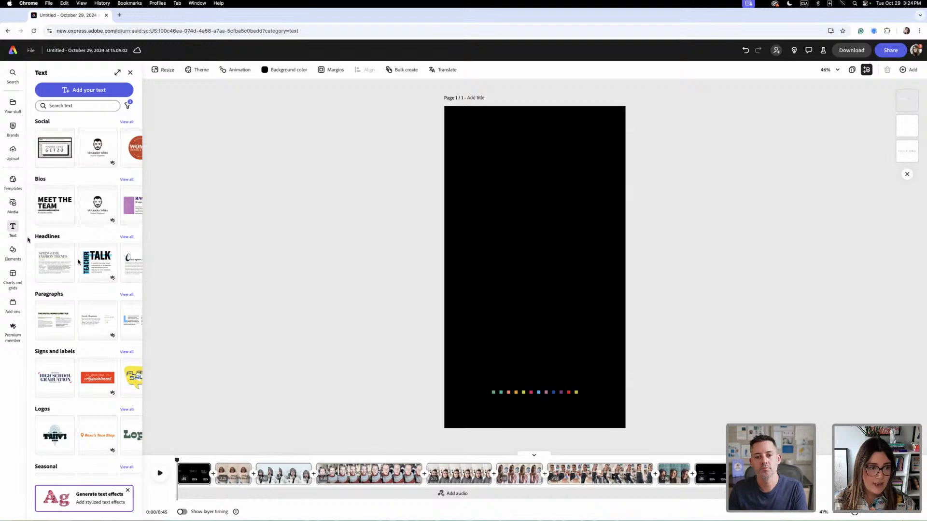
click(12, 211)
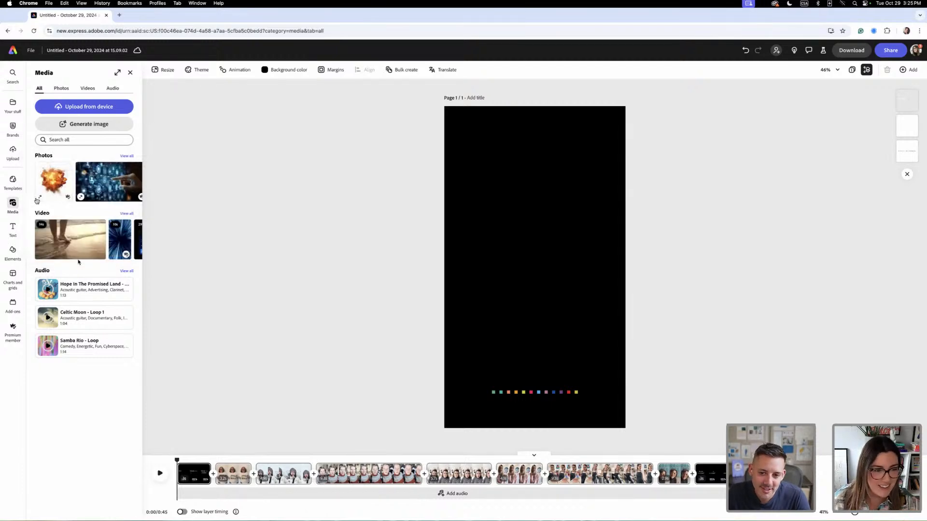
click(115, 89)
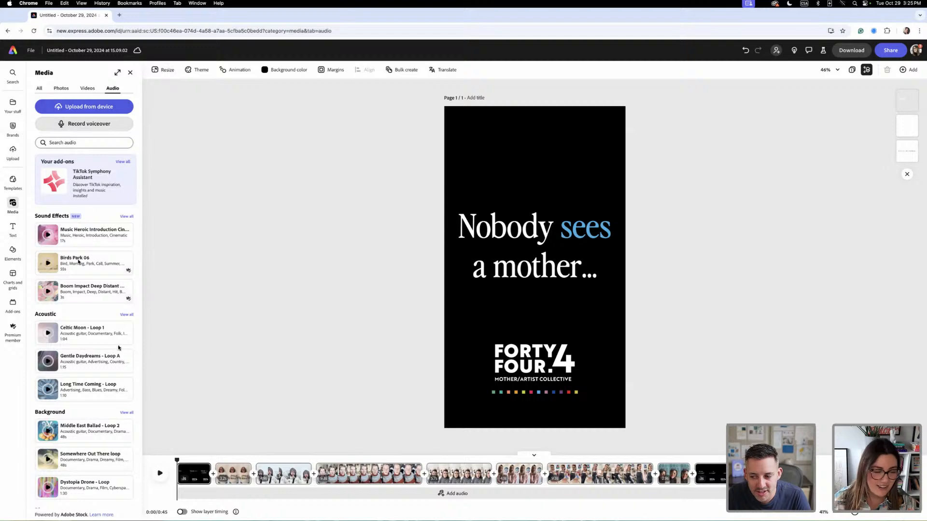
scroll(108, 319, down, 1)
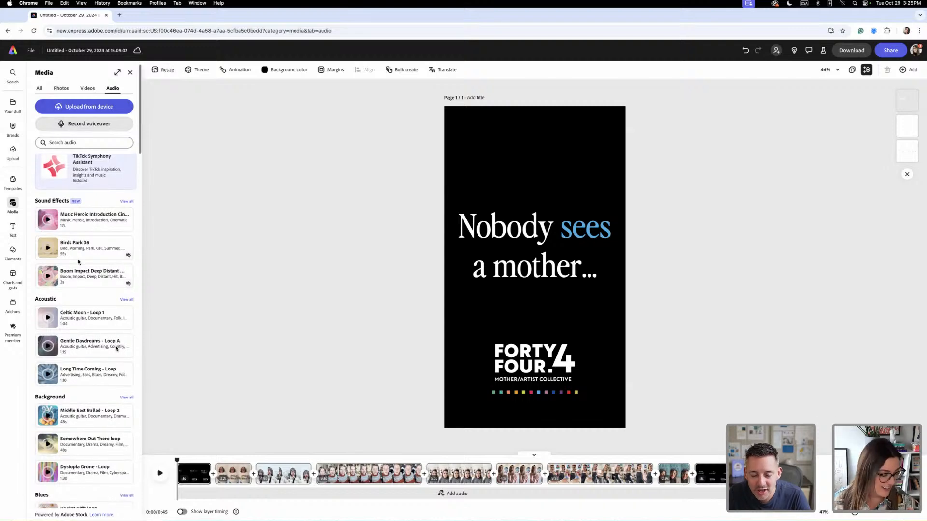
click(85, 143)
text(u)
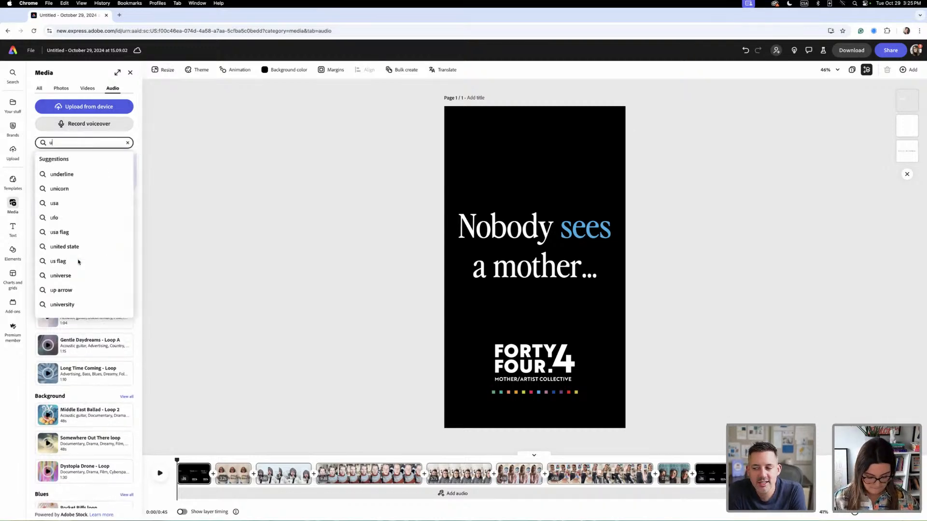
text(pbeat happy)
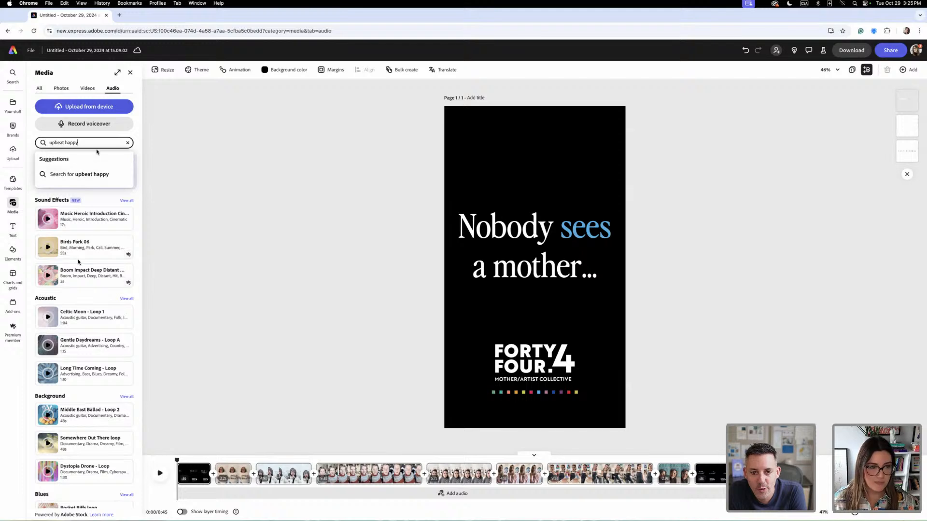
key(Return)
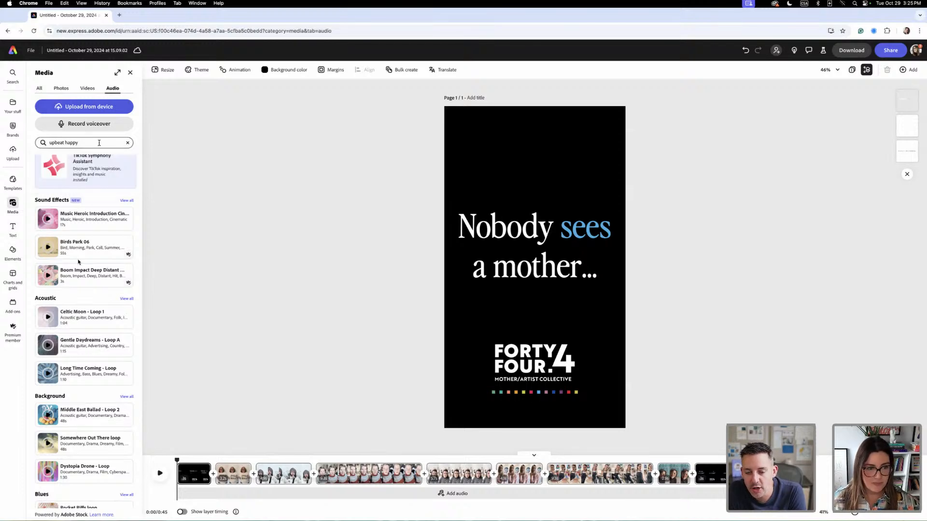
click(88, 142)
click(90, 174)
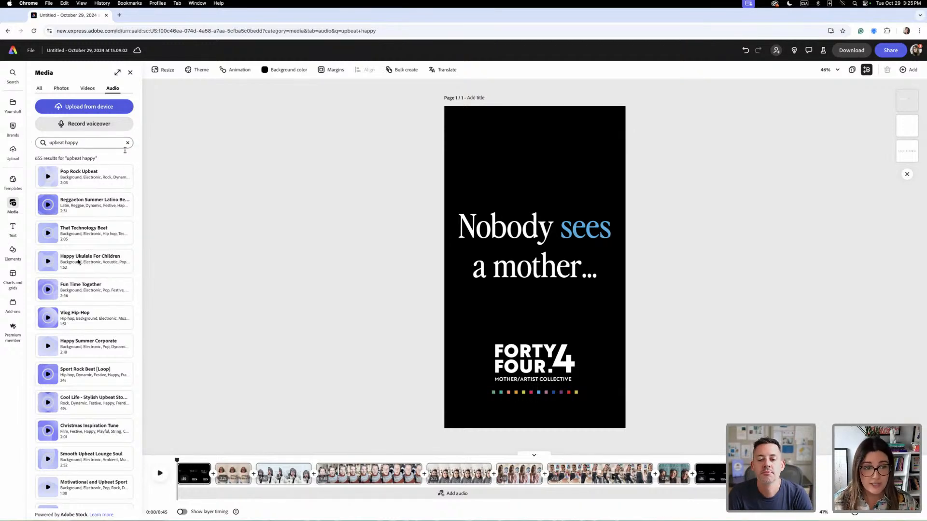
- Add the "Upbeat Happy Music" track to the reel and give it an In & Out fade
scroll(87, 420, down, 5)
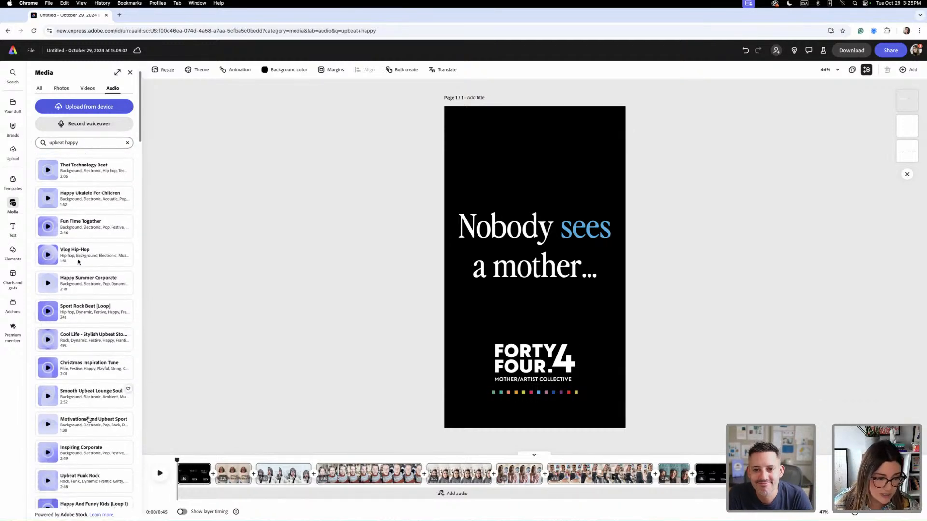
scroll(86, 421, down, 4)
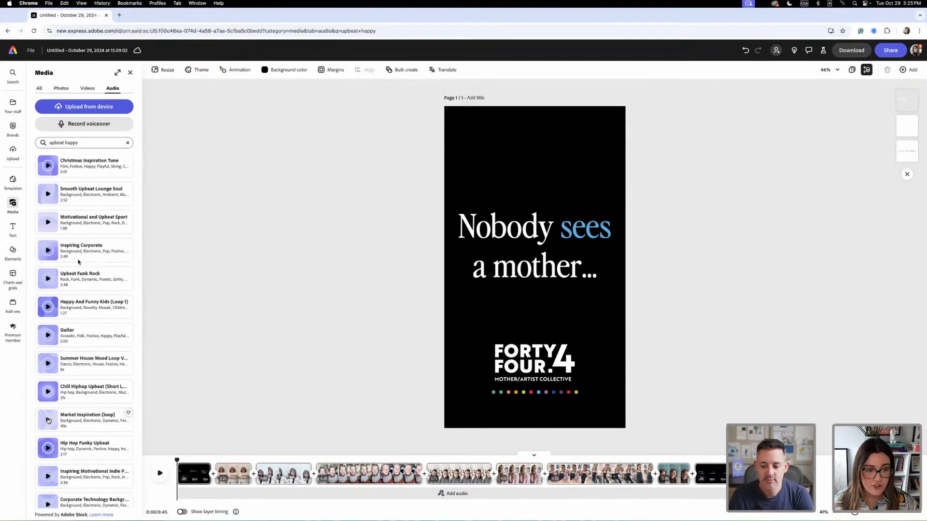
scroll(48, 423, down, 1)
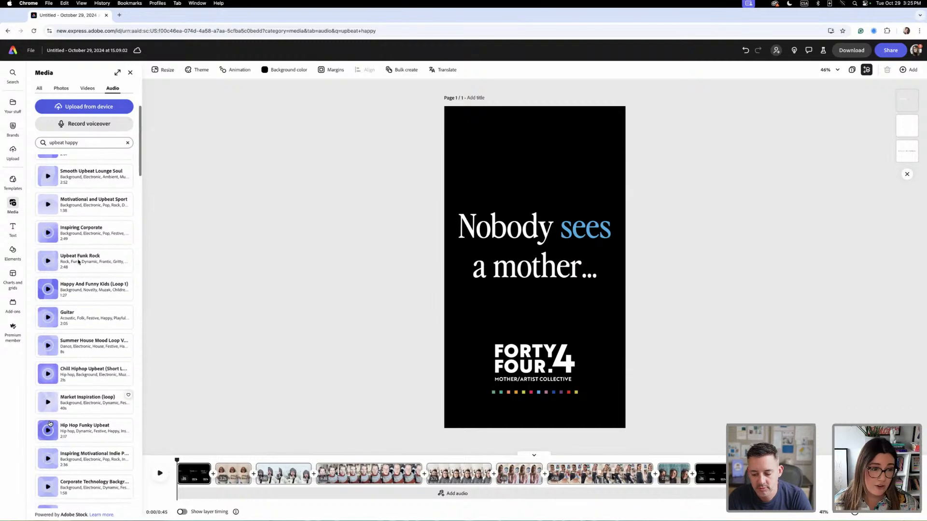
scroll(49, 423, down, 3)
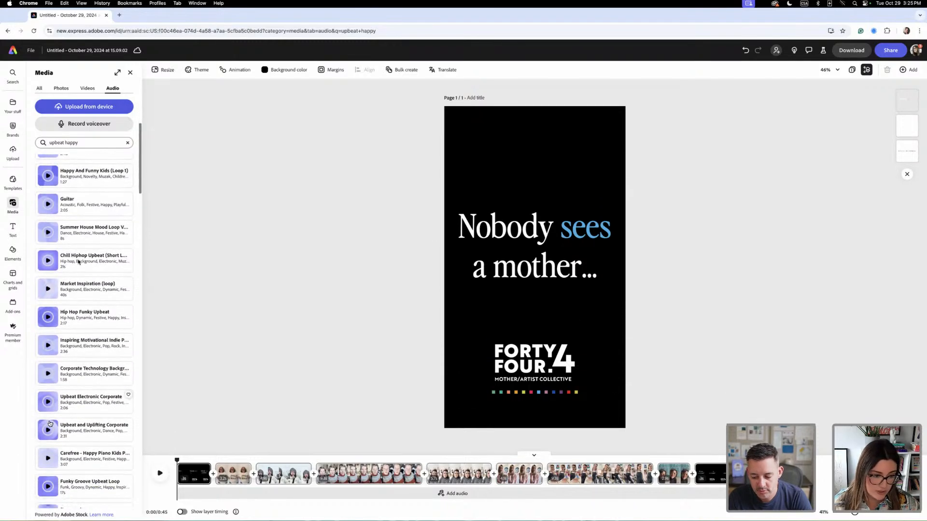
scroll(50, 423, down, 5)
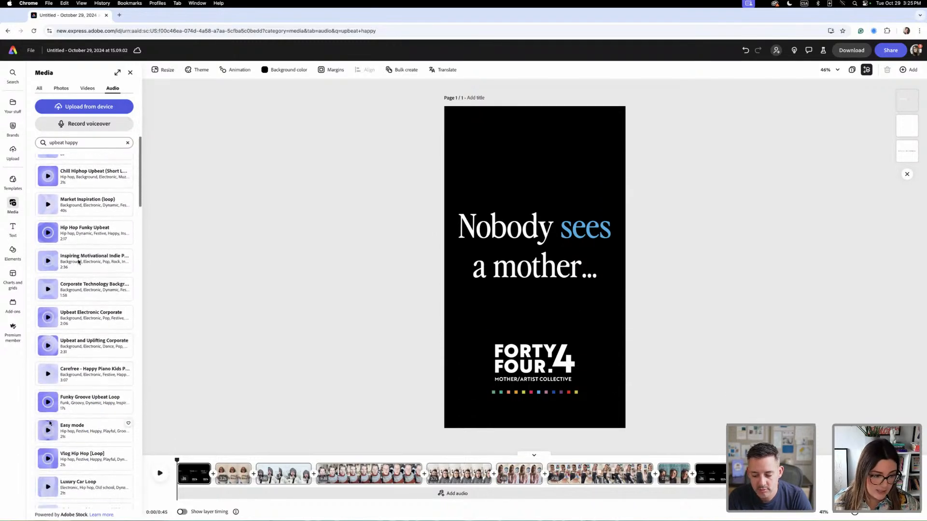
scroll(50, 423, down, 3)
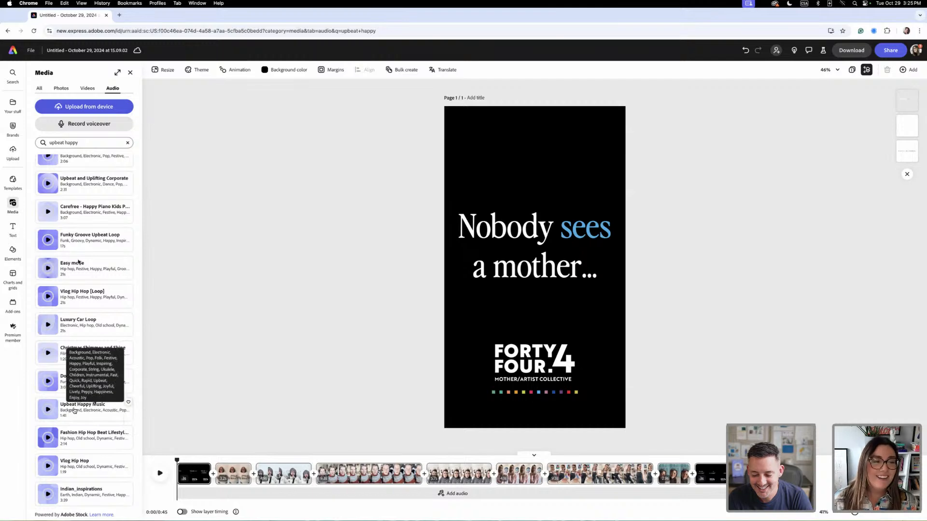
click(61, 407)
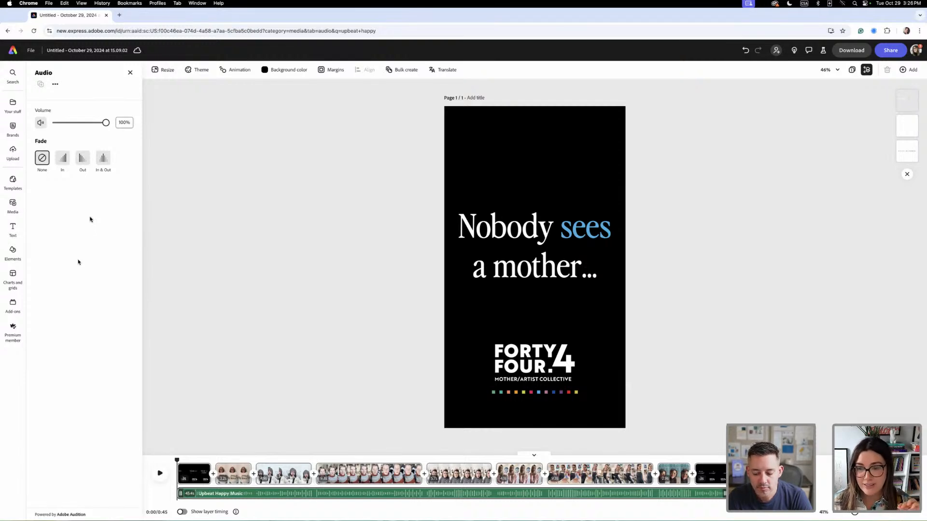
click(103, 159)
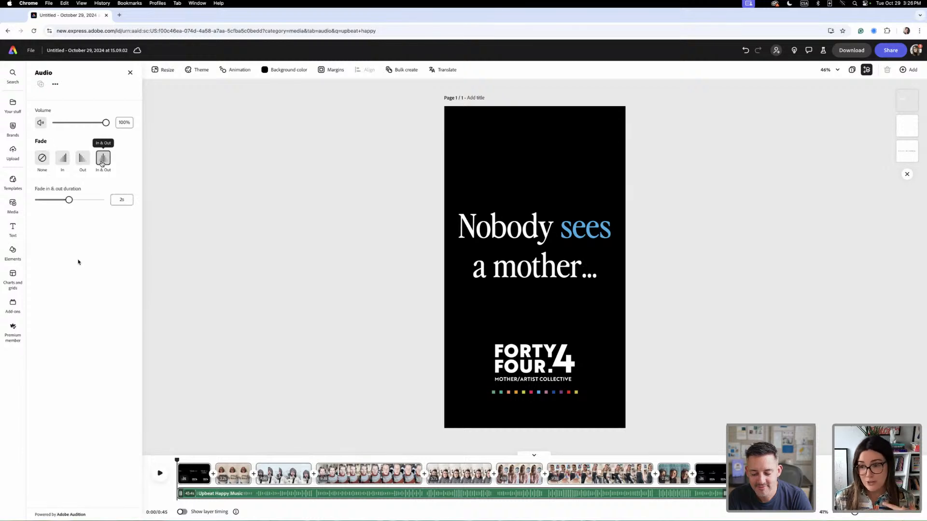
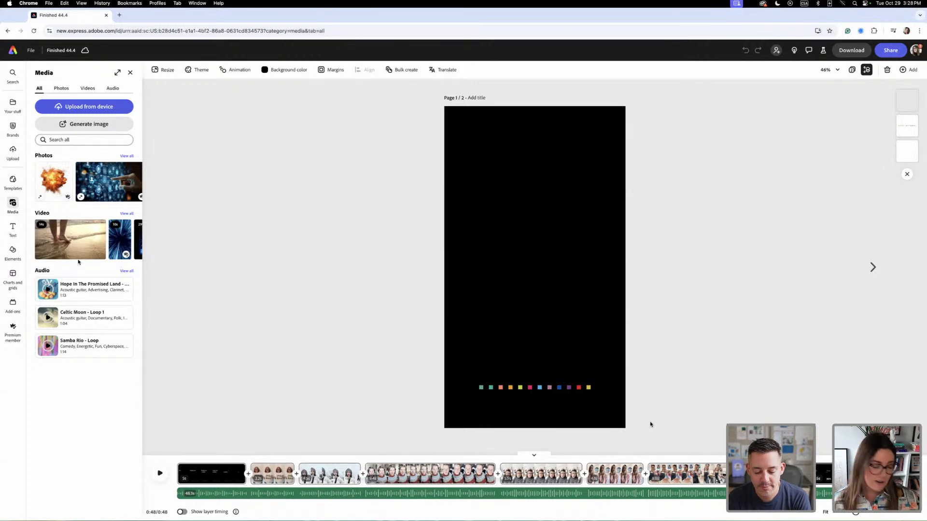
- Open the untitled reel project from the home page and add a blank second page, opening it for editing
click(12, 48)
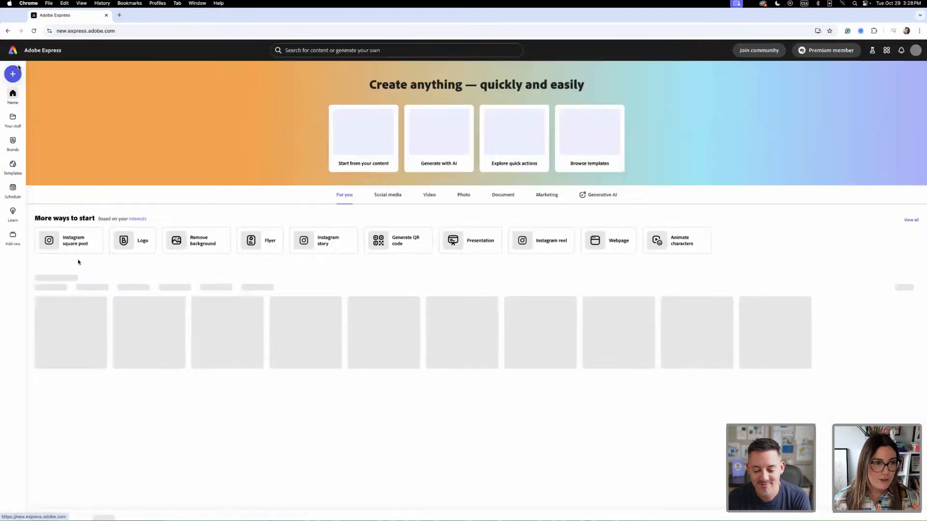
click(102, 509)
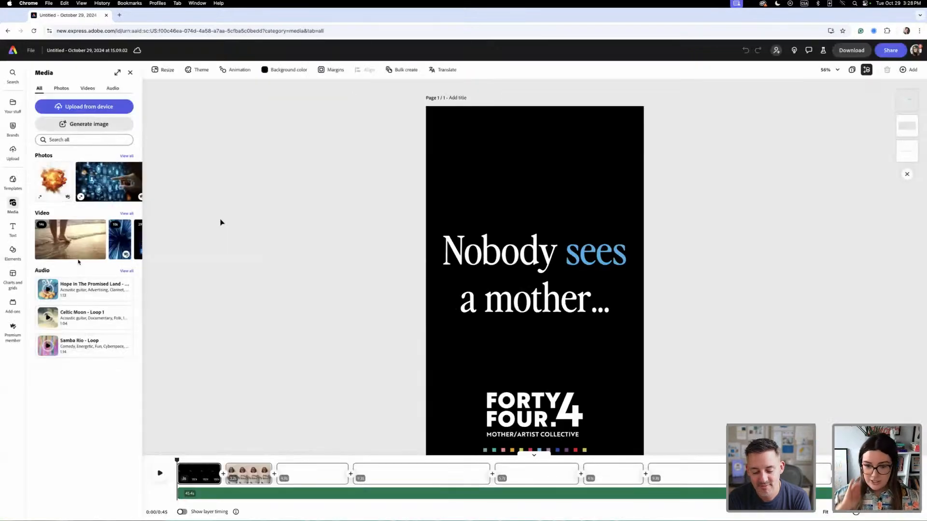
click(854, 70)
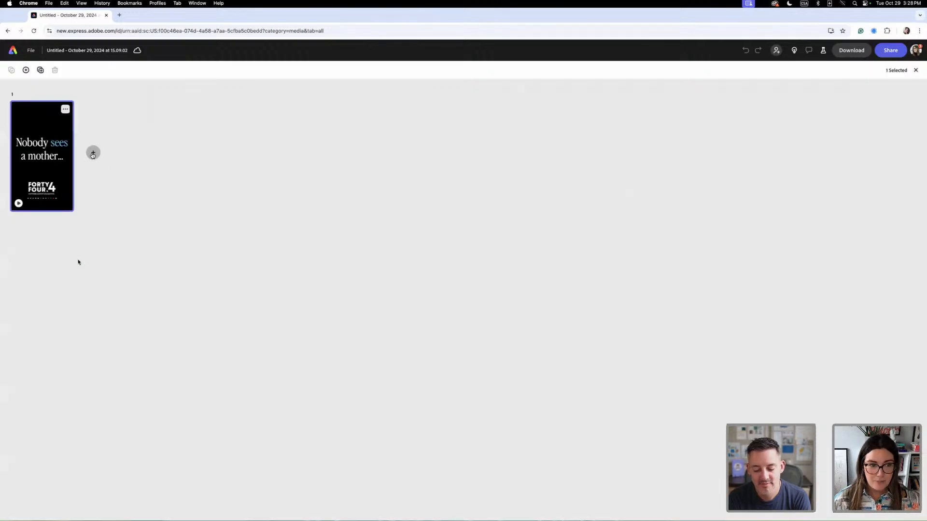
click(93, 153)
double_click(119, 151)
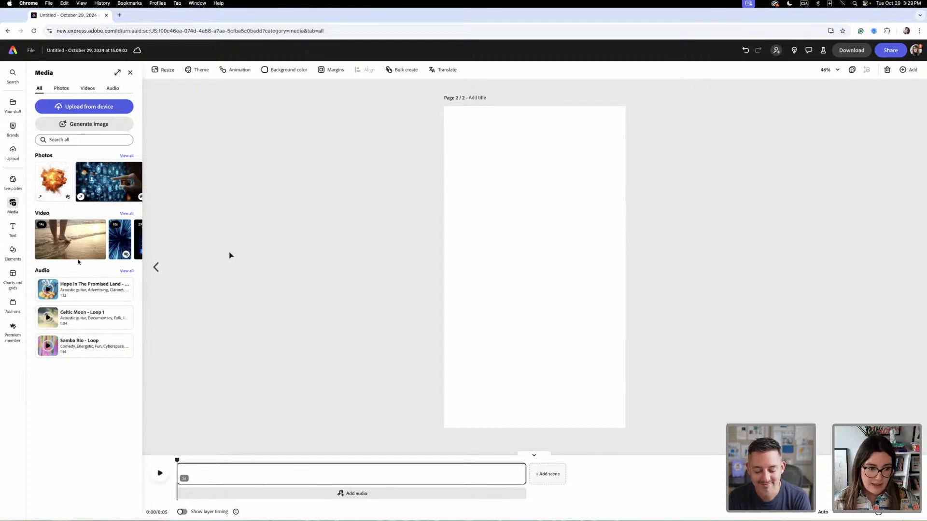
- Place the teal portrait from the 44.4 brand assets on the blank page, enlarge it and position it slightly above the centre
click(11, 131)
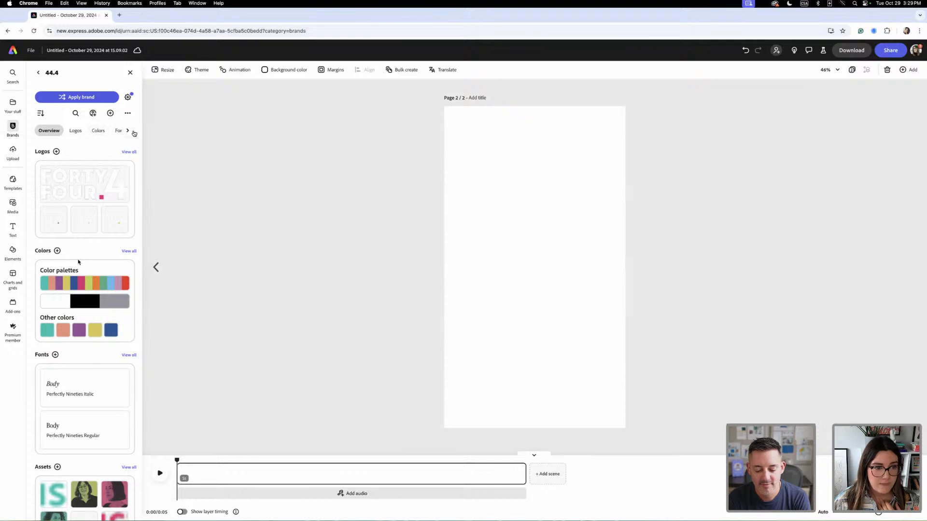
click(126, 130)
click(120, 131)
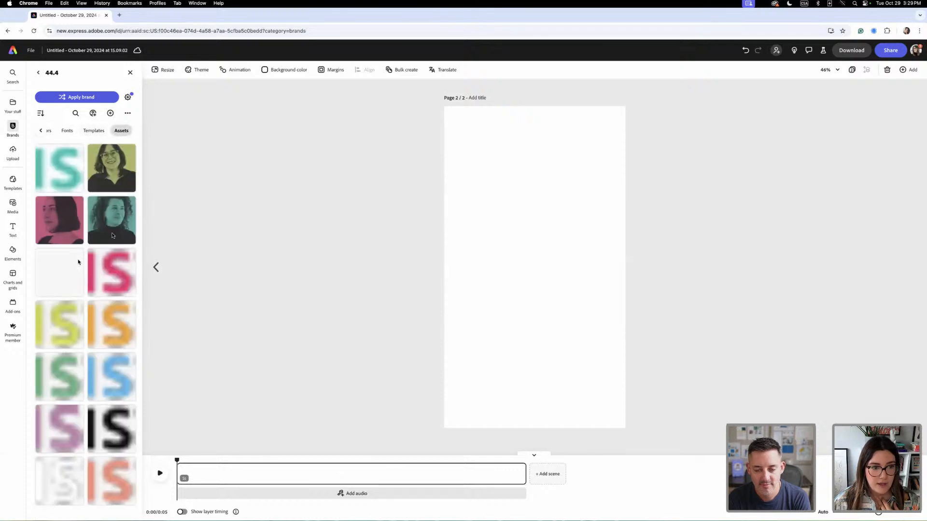
click(93, 228)
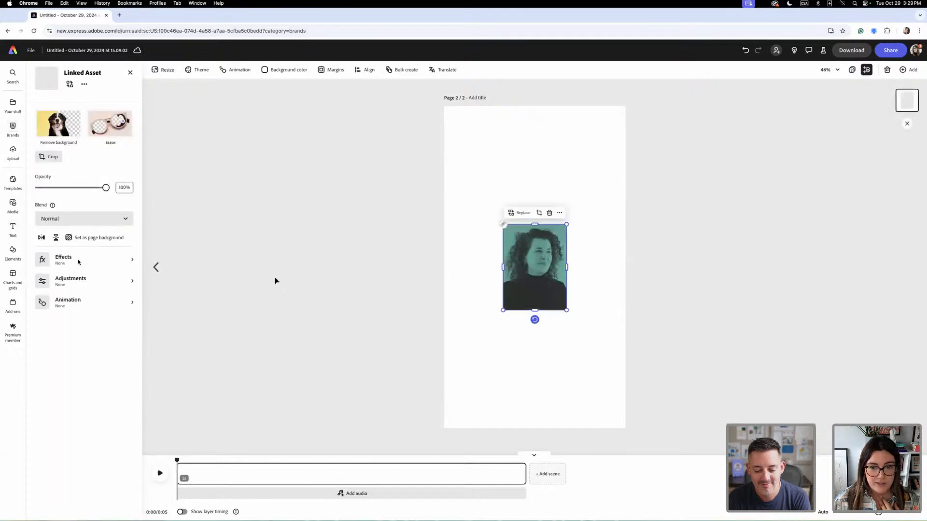
drag(566, 223, 618, 172)
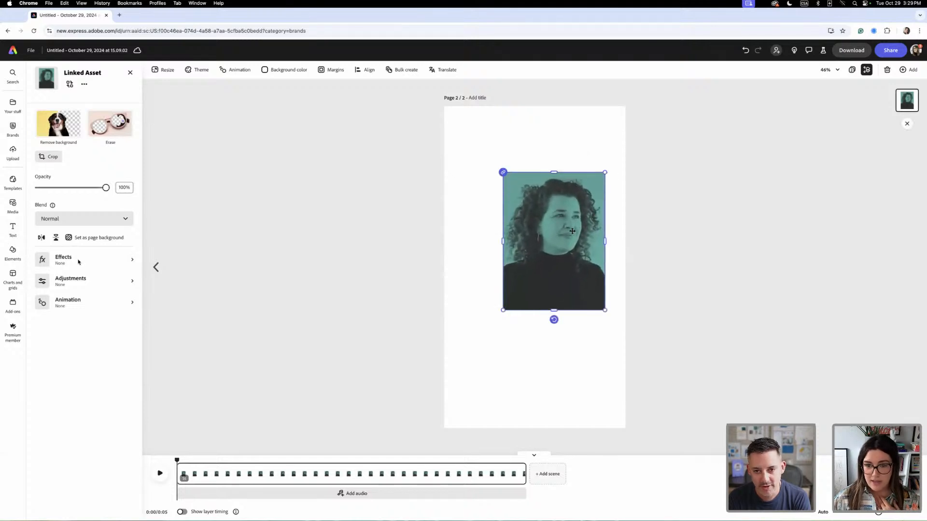
drag(582, 231, 560, 241)
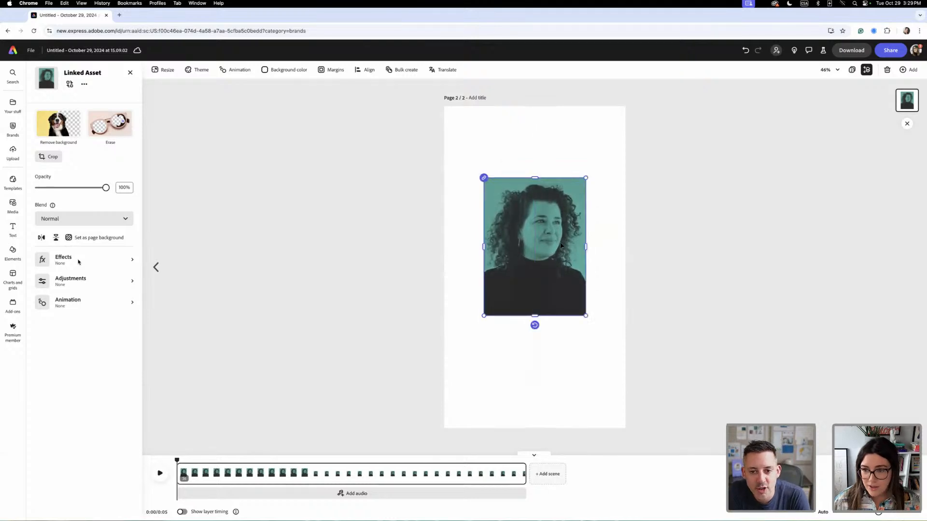
drag(587, 178, 573, 195)
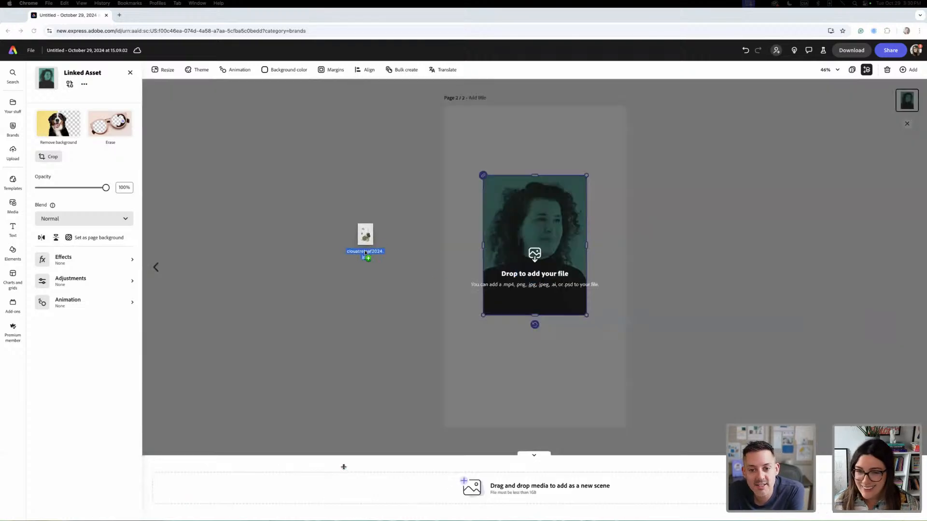
drag(364, 240, 454, 256)
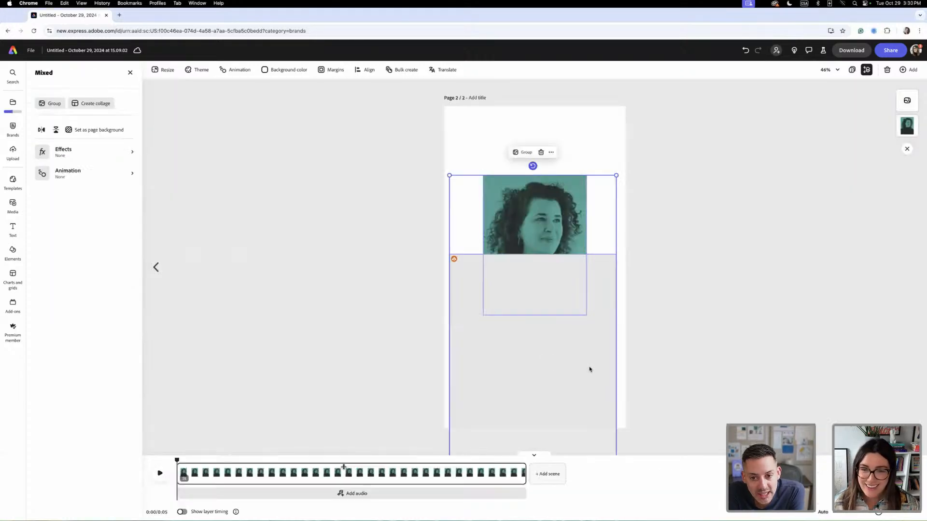
click(571, 376)
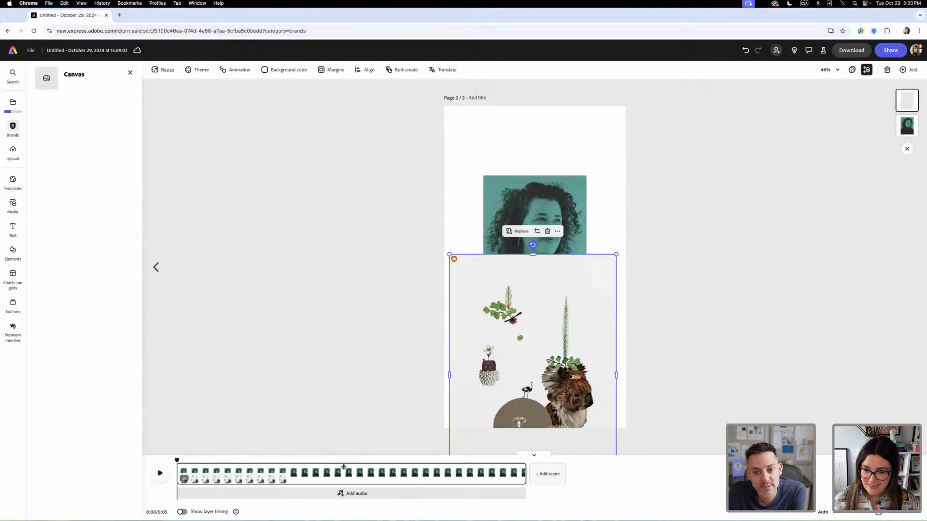
key(Delete)
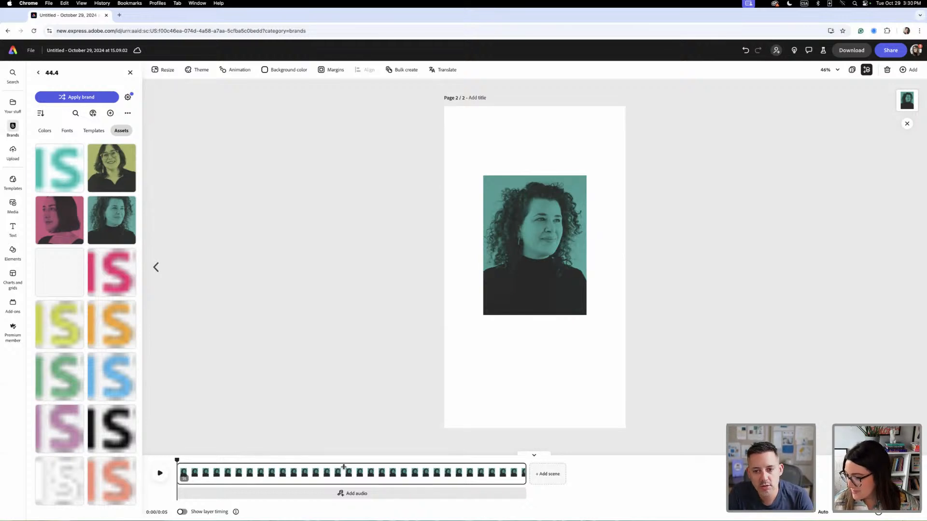
- Bring the collage artwork with the deer and beige circle onto the page, enlarge it and order it behind the portrait
drag(926, 362, 504, 226)
drag(574, 280, 512, 157)
drag(559, 211, 849, 442)
drag(558, 405, 508, 394)
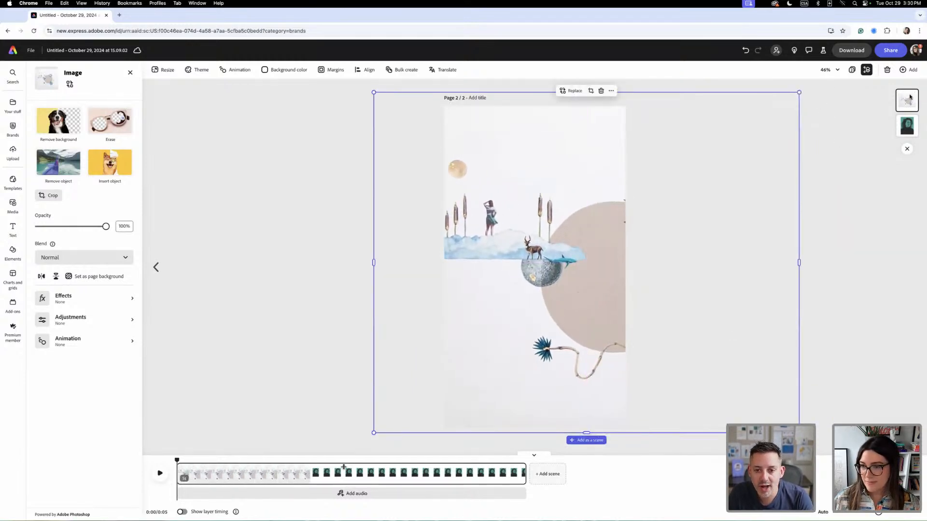
drag(909, 99, 909, 133)
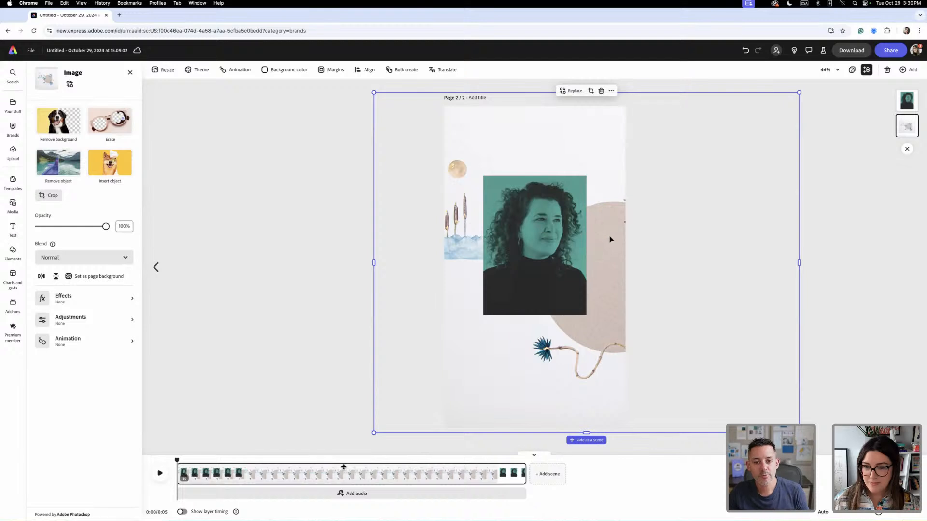
- Enlarge the collage artwork well beyond the page edges and reposition it so its beige circle sits behind the portrait
drag(623, 238, 663, 244)
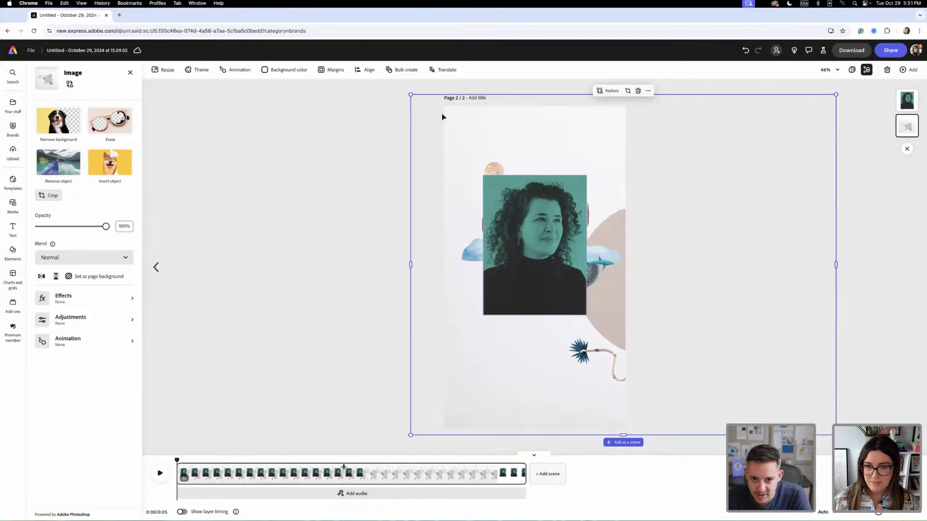
key(super+minus)
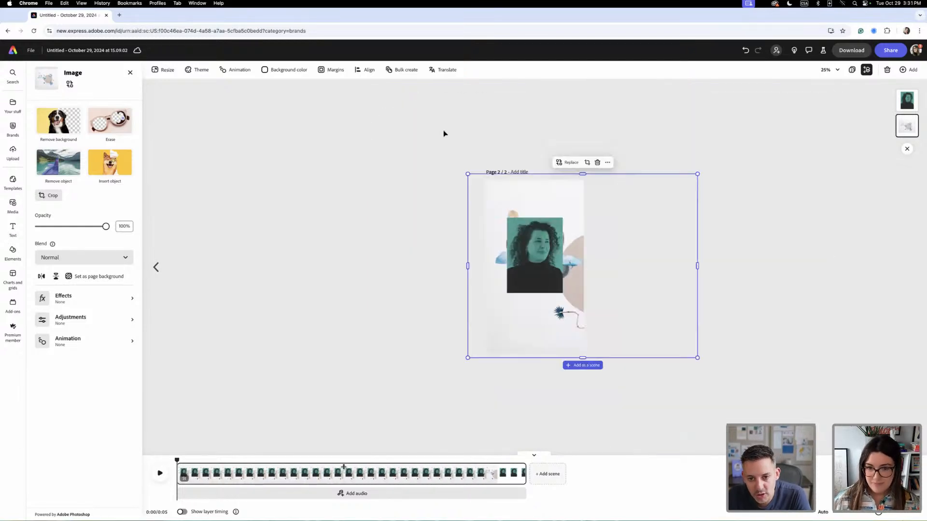
drag(467, 173, 343, 106)
drag(573, 201, 572, 204)
click(770, 380)
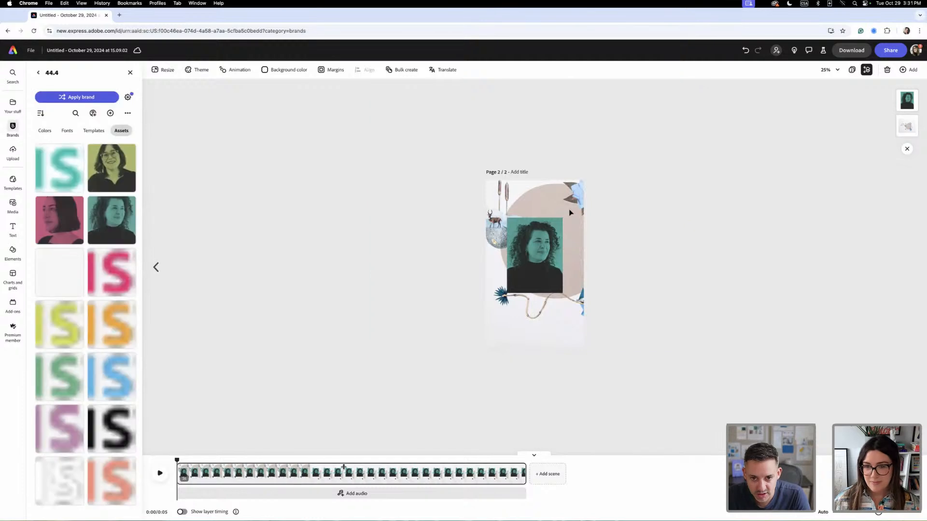
- Fully lock the collage background image so it cannot be moved
click(422, 151)
click(558, 89)
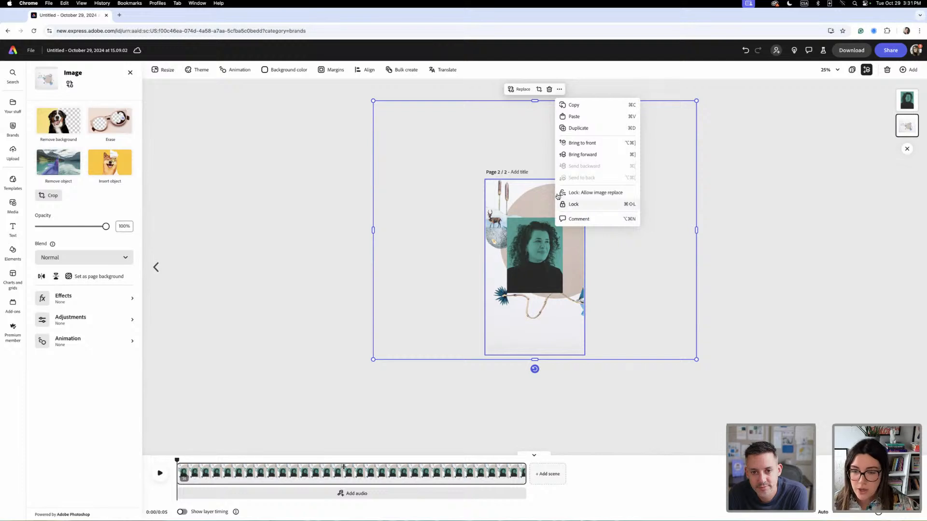
click(717, 250)
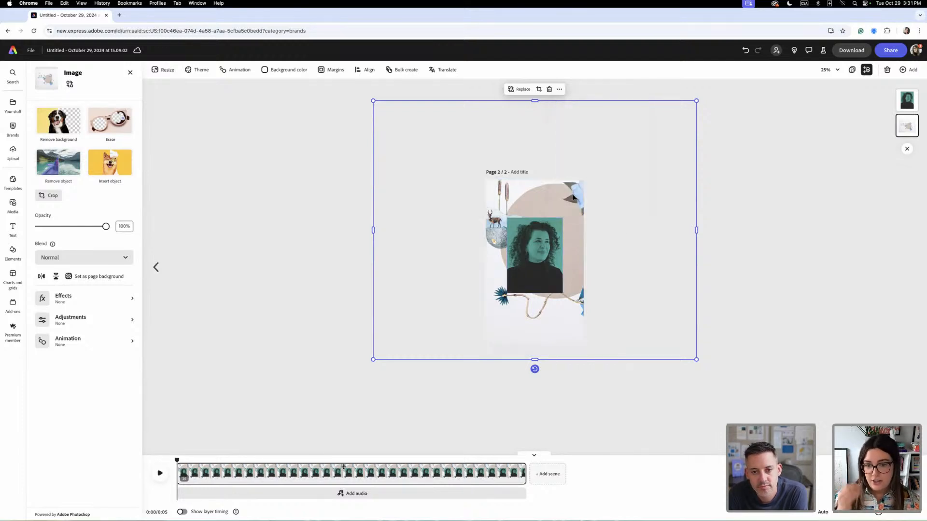
click(559, 89)
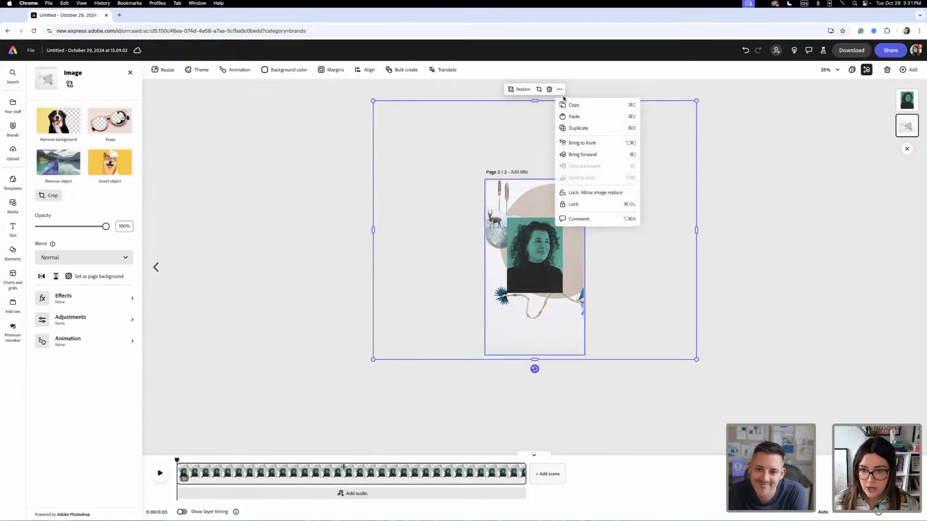
click(573, 204)
click(590, 273)
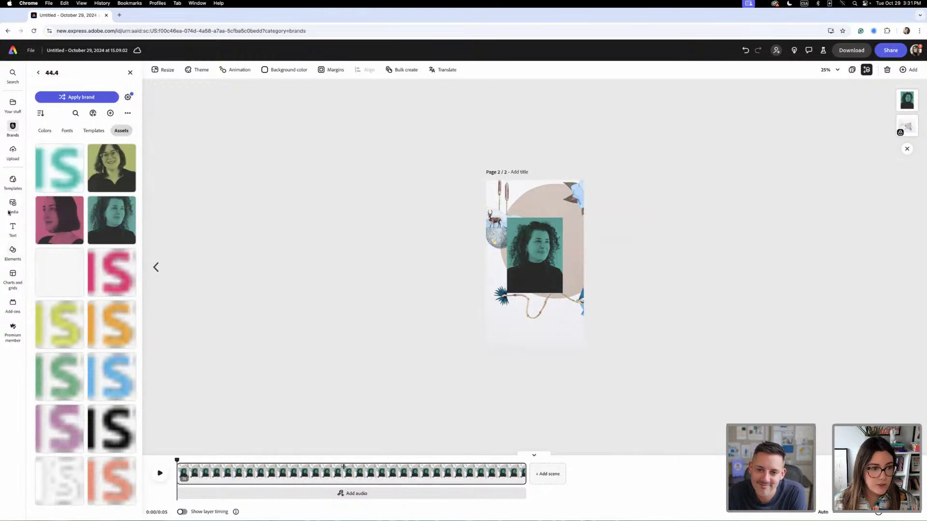
- Add a new text box containing the featured artist's full name
click(13, 231)
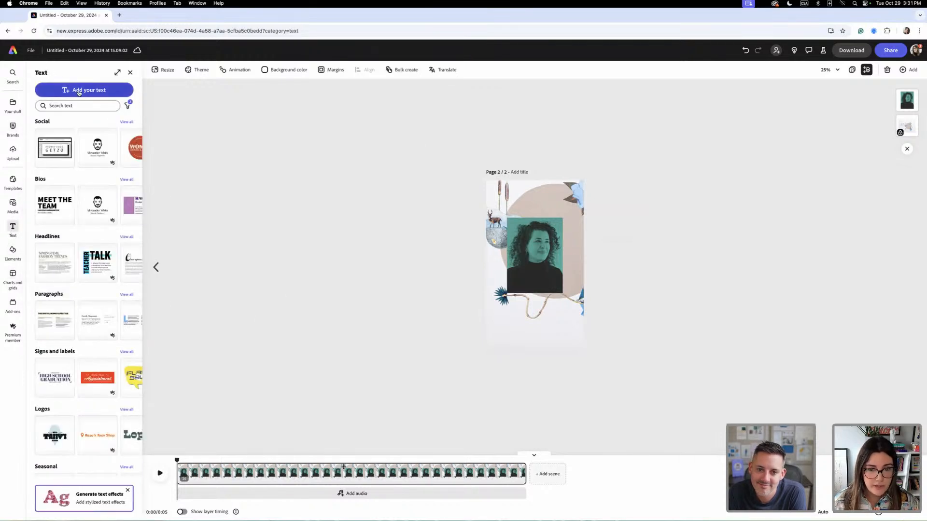
click(85, 90)
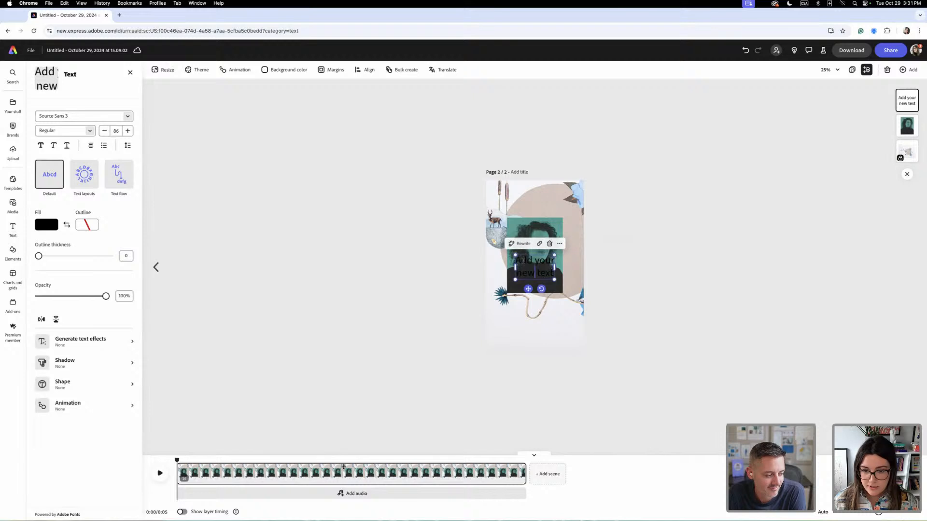
key(Return)
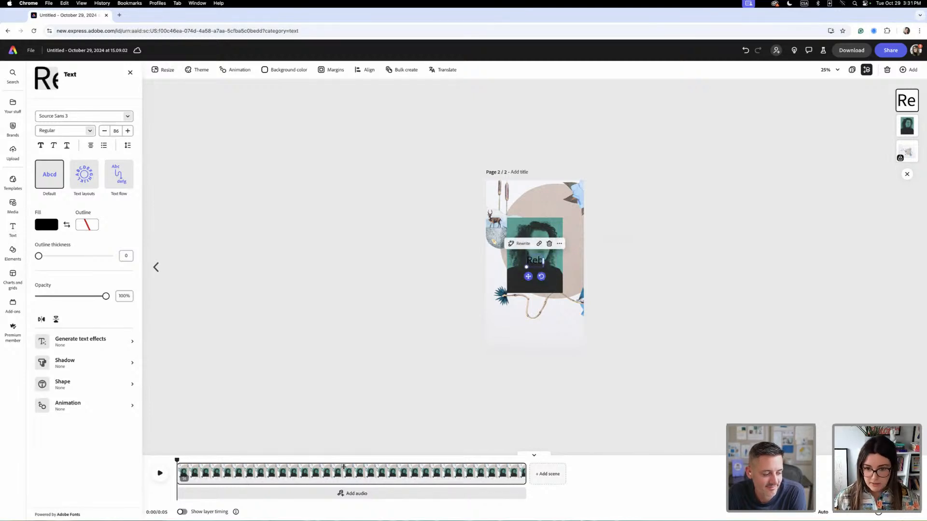
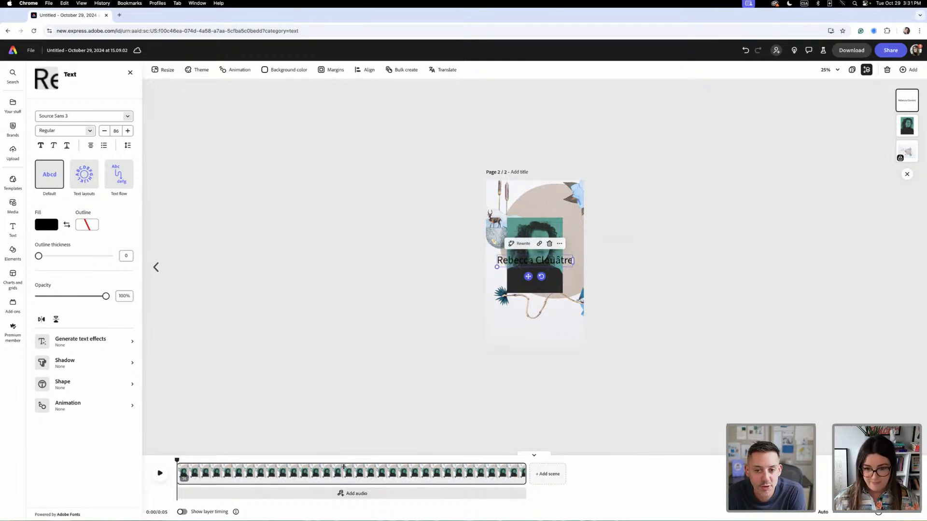
- Set the artist name's font to the brand typeface Integral CF in the Heavy style
key(super+a)
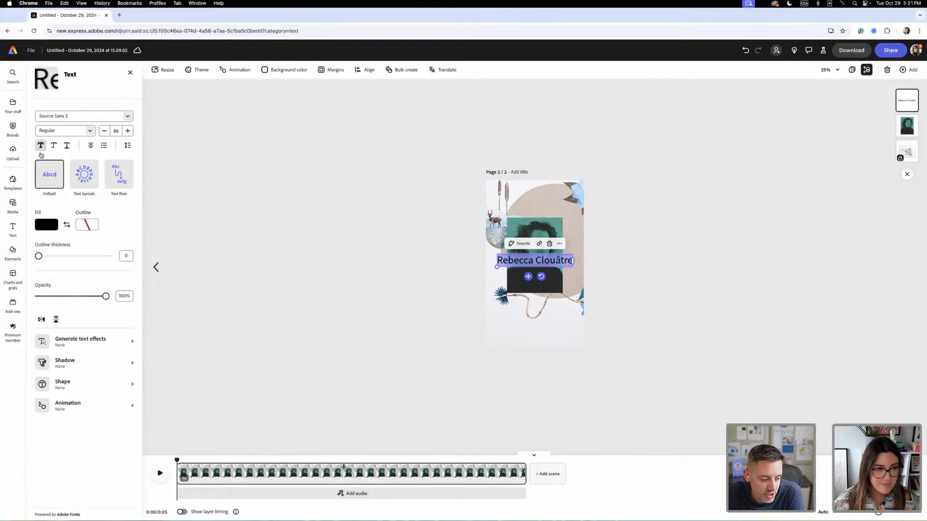
click(82, 176)
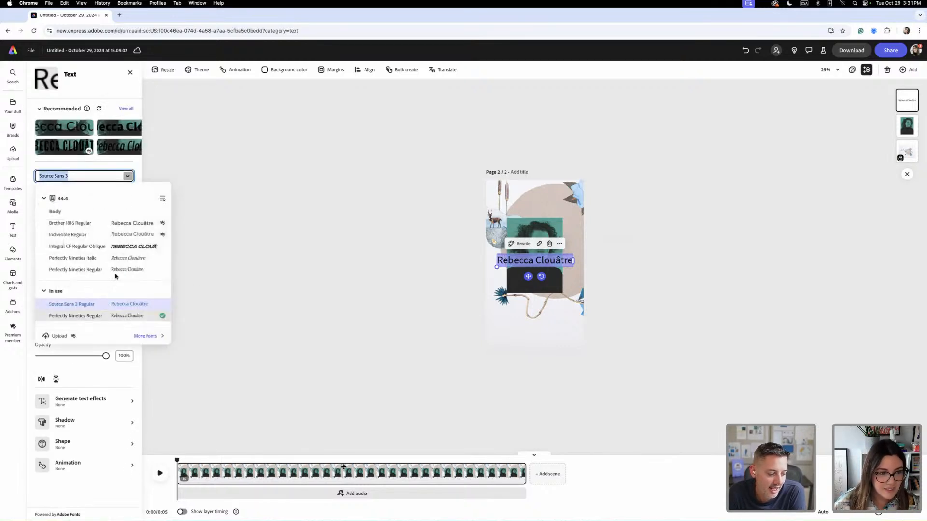
click(107, 247)
click(90, 190)
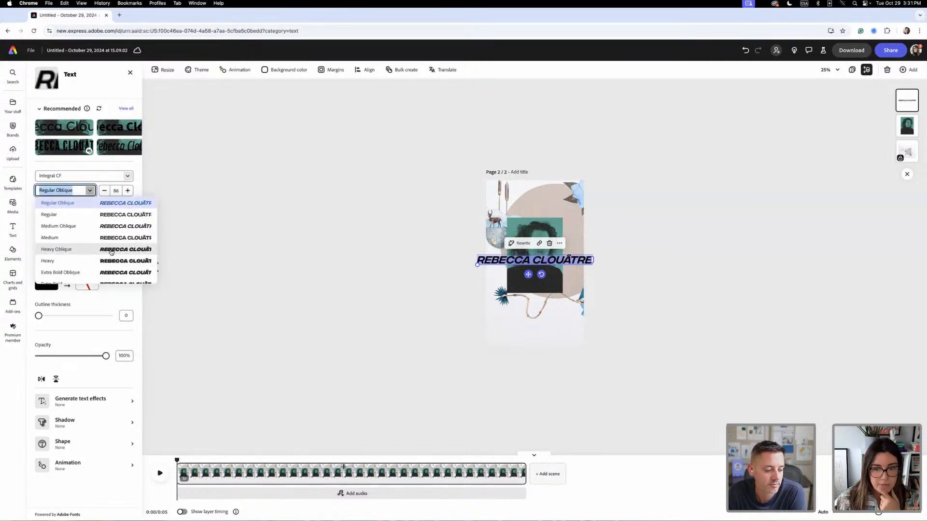
click(111, 250)
click(90, 190)
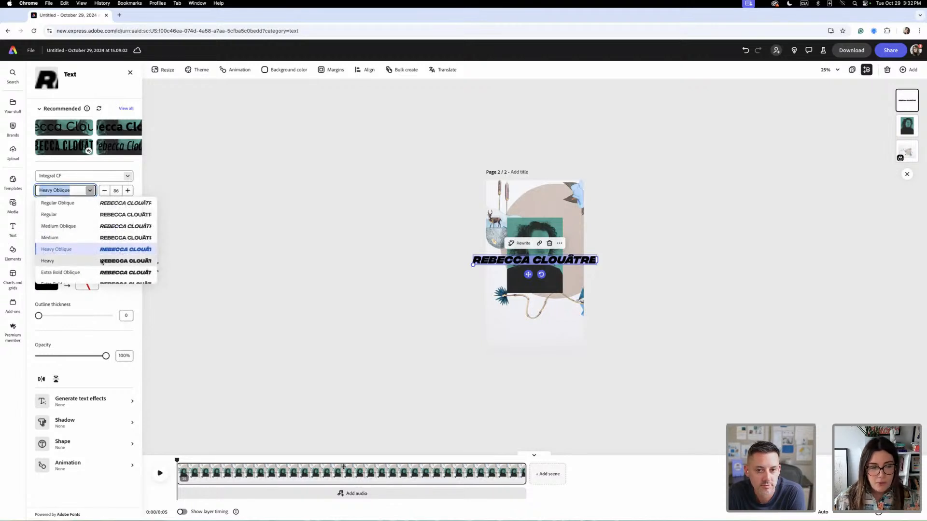
click(101, 261)
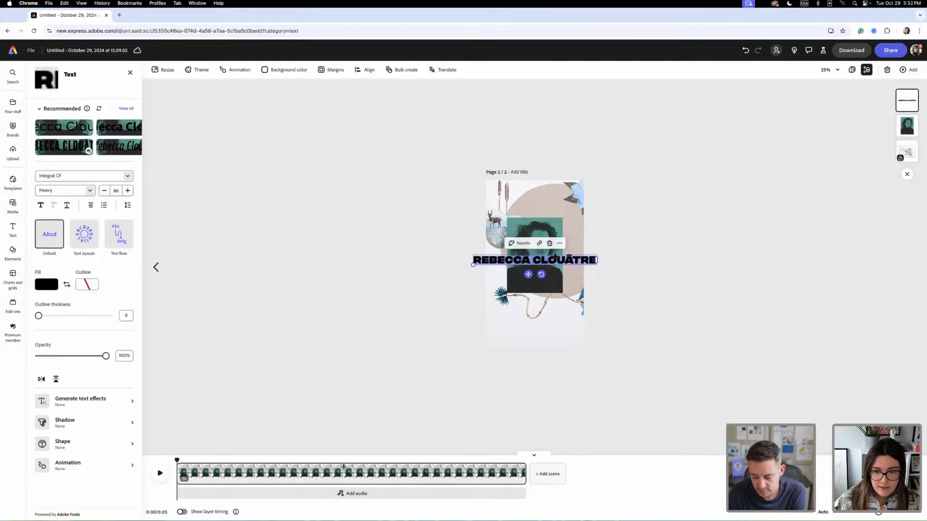
- Break the artist's name onto two lines and place it just below the portrait
key(Return)
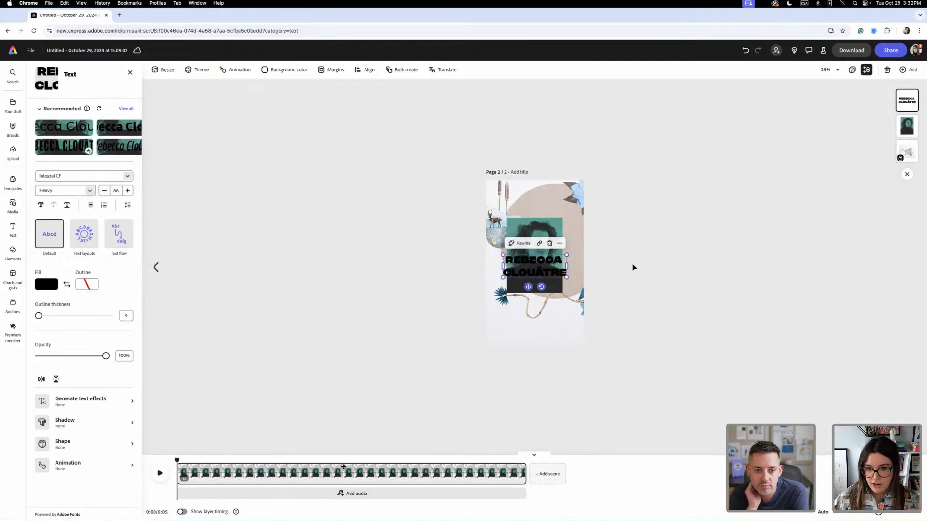
drag(560, 277, 561, 323)
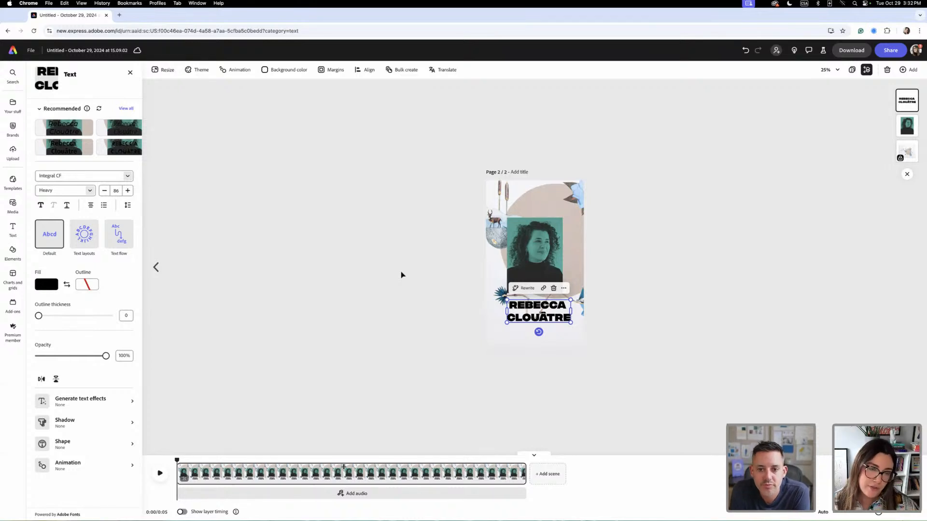
- Move the two-line artist name slightly lower to leave more space beneath the portrait
click(460, 228)
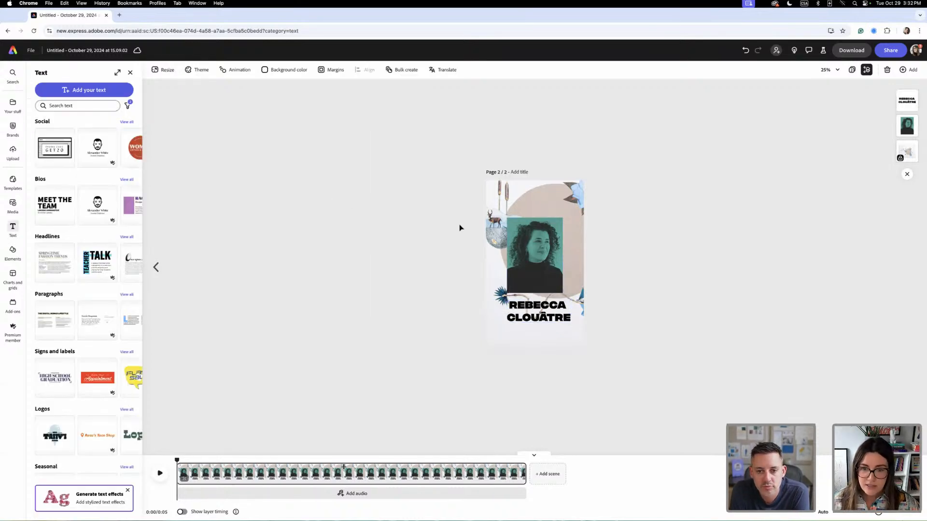
key(super+equal)
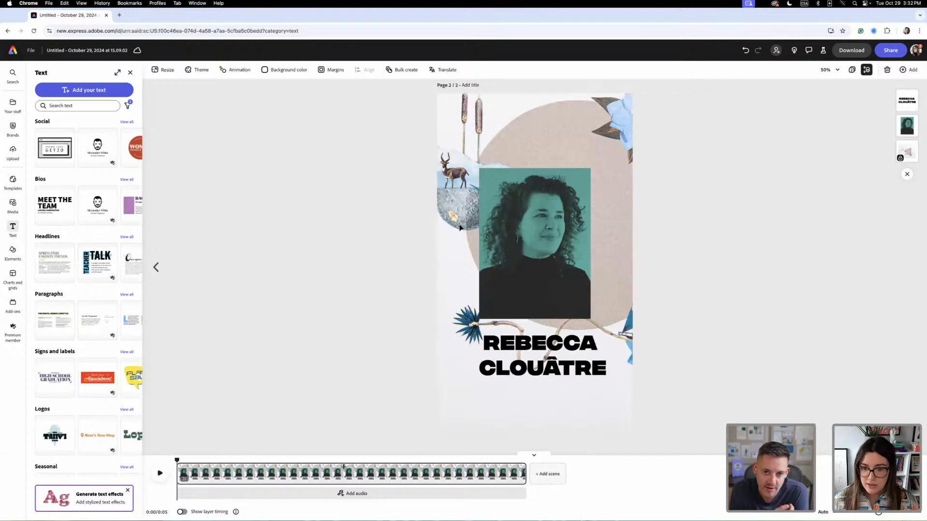
click(547, 372)
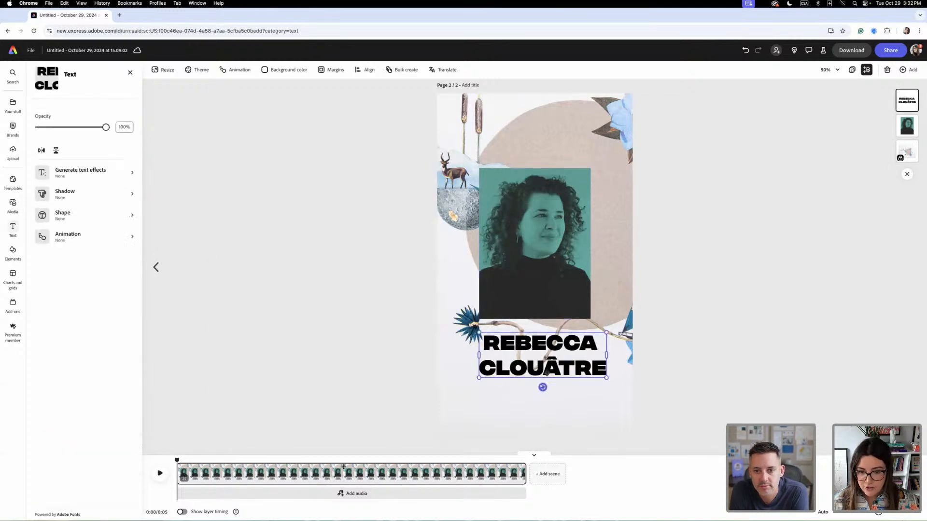
drag(547, 372, 547, 378)
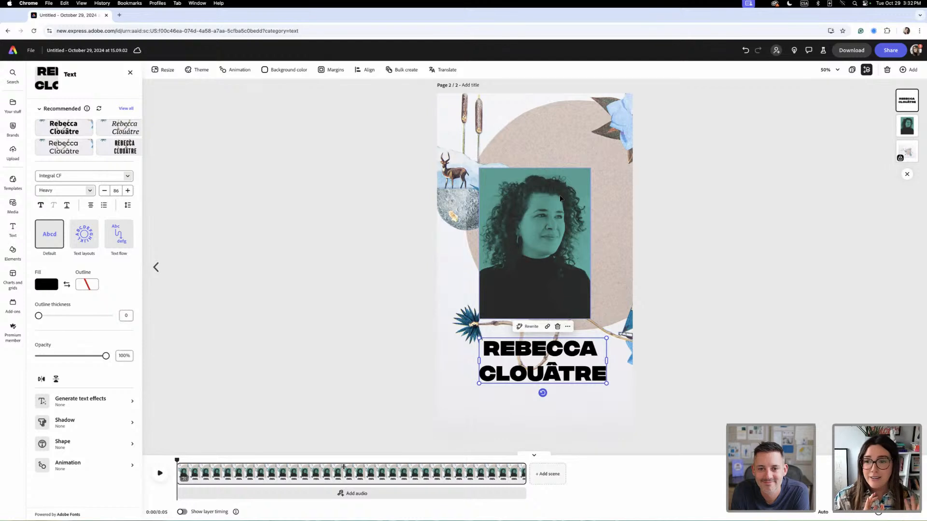
click(242, 346)
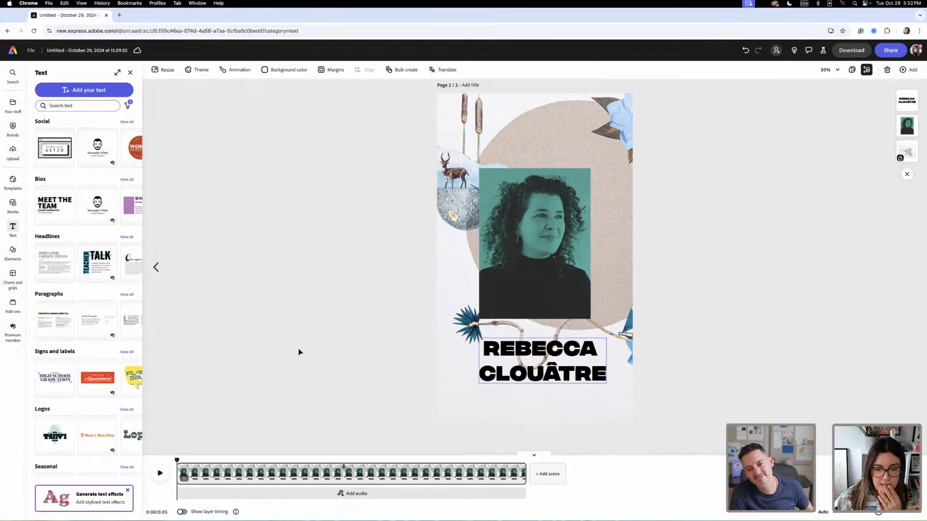
- Add the multicoloured dot-row asset from the 44.4 brand and place it centred below the artist's name
scroll(300, 352, down, 1)
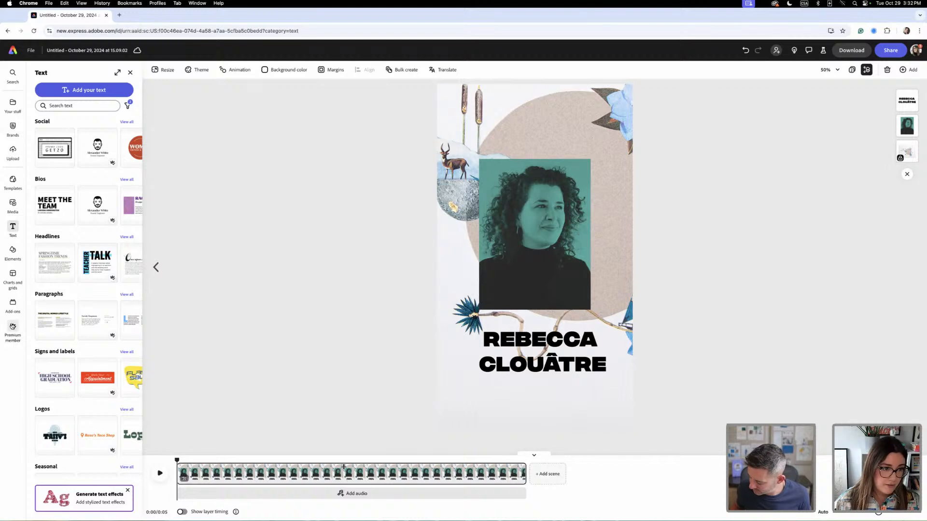
click(13, 135)
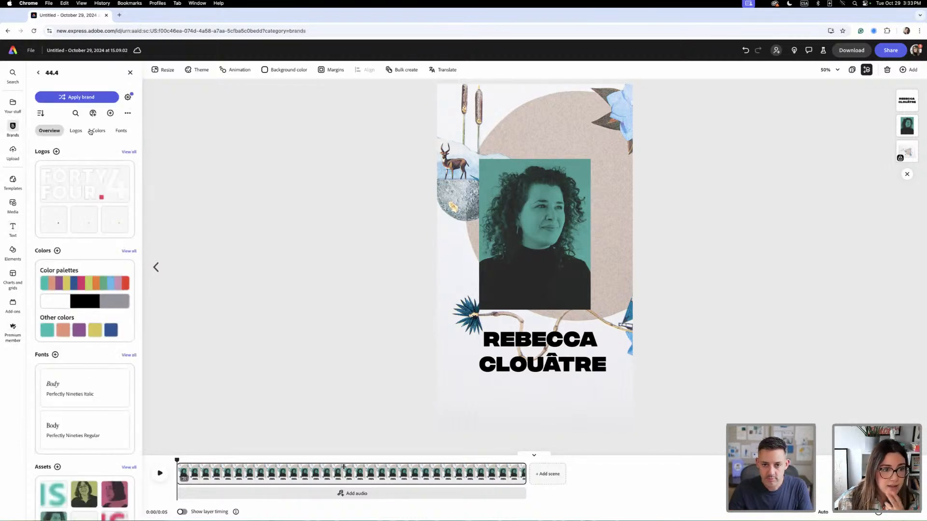
scroll(61, 507, down, 1)
click(75, 499)
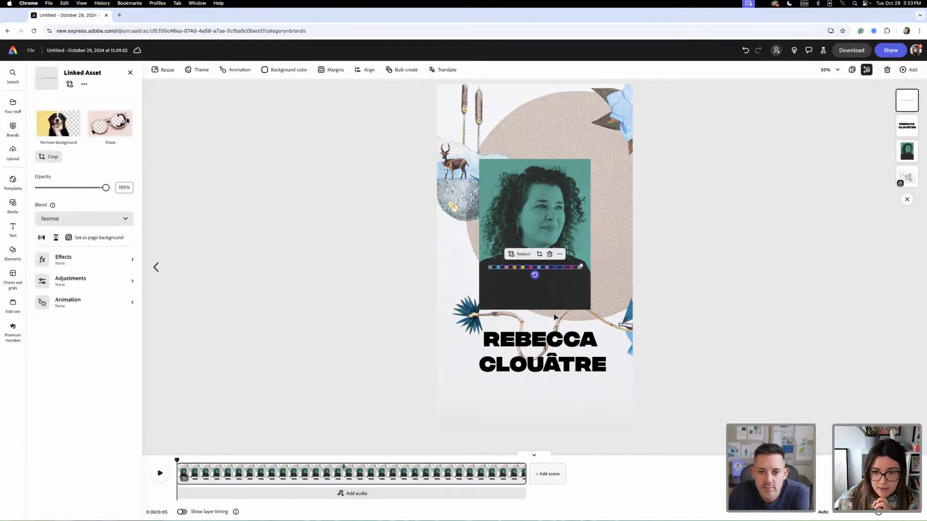
drag(561, 268, 568, 403)
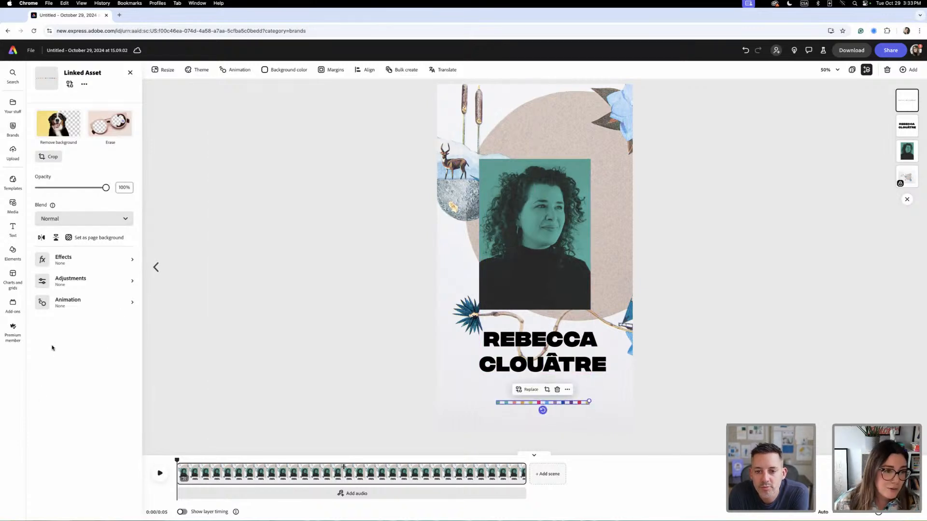
- Add the teal MOTHER/ARTIST COLLECTIVE brand asset below the artist's name and fit the dot row closely beneath it
click(13, 127)
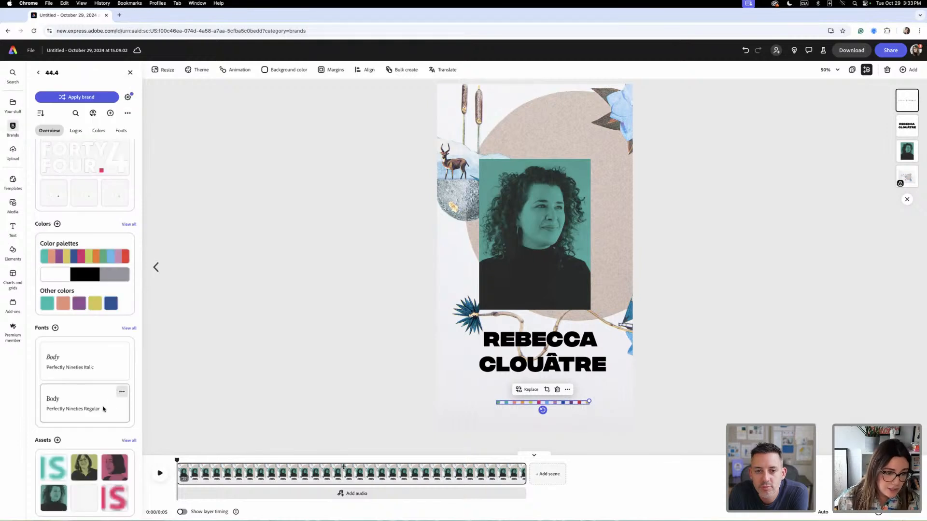
click(53, 475)
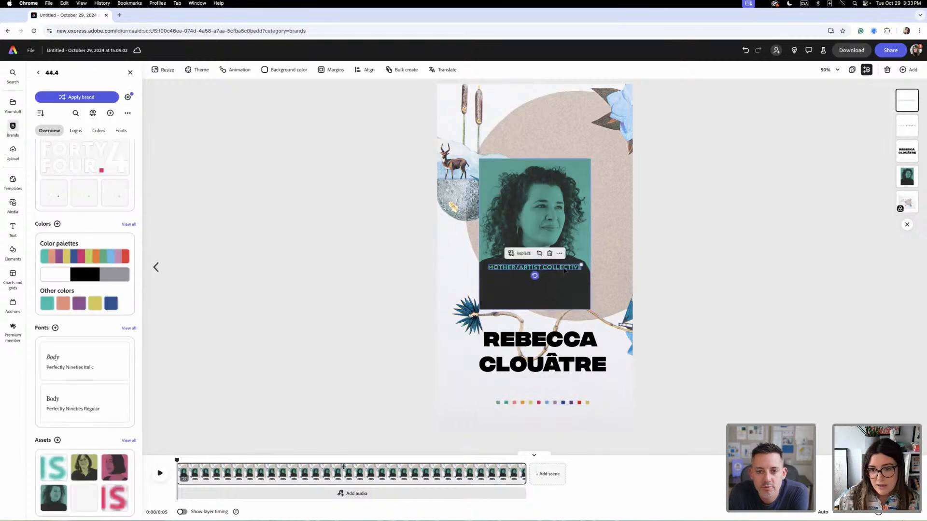
drag(563, 266, 570, 391)
click(569, 397)
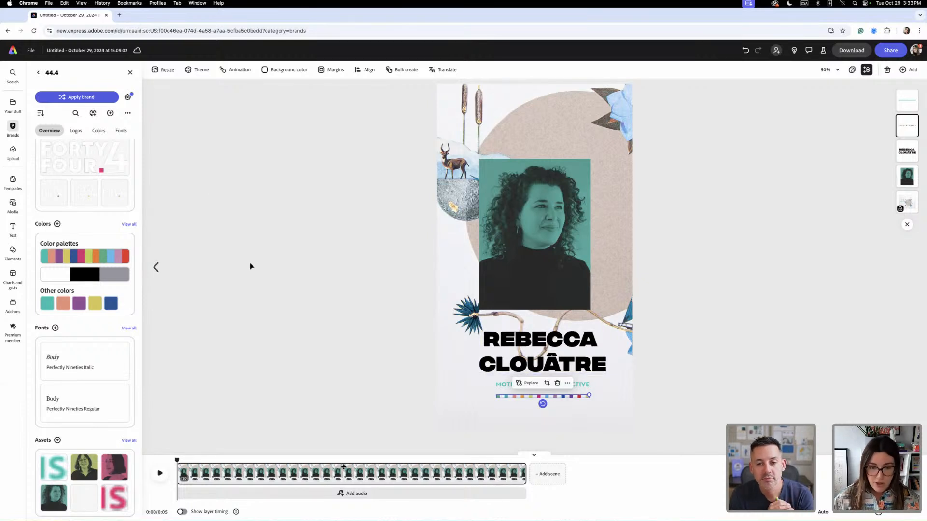
- Add a plain rectangle shape, enlarge it to cover the whole page and layer it directly above the locked background image
scroll(267, 262, up, 1)
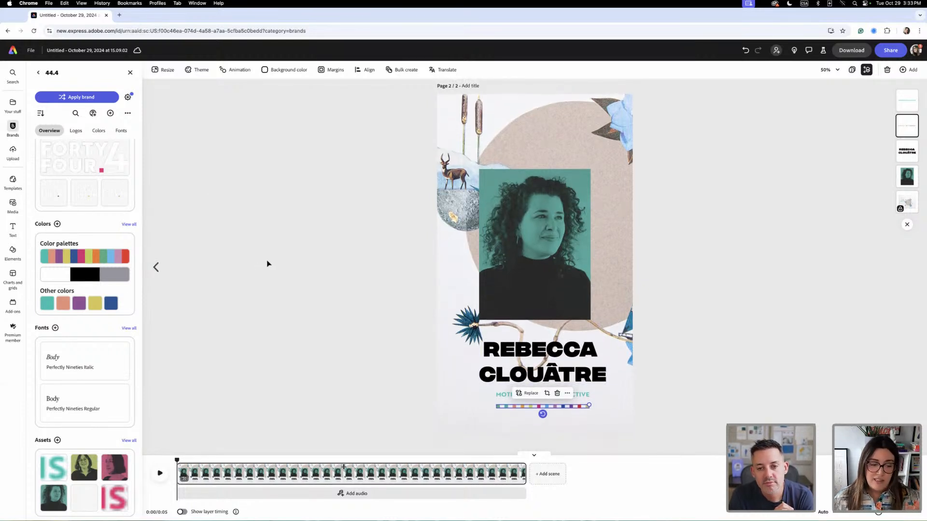
scroll(268, 264, up, 1)
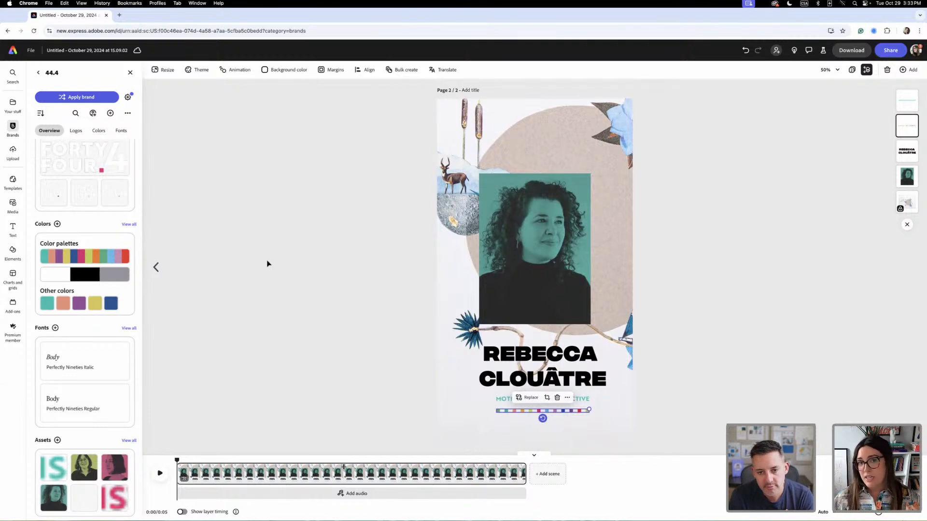
scroll(268, 264, up, 1)
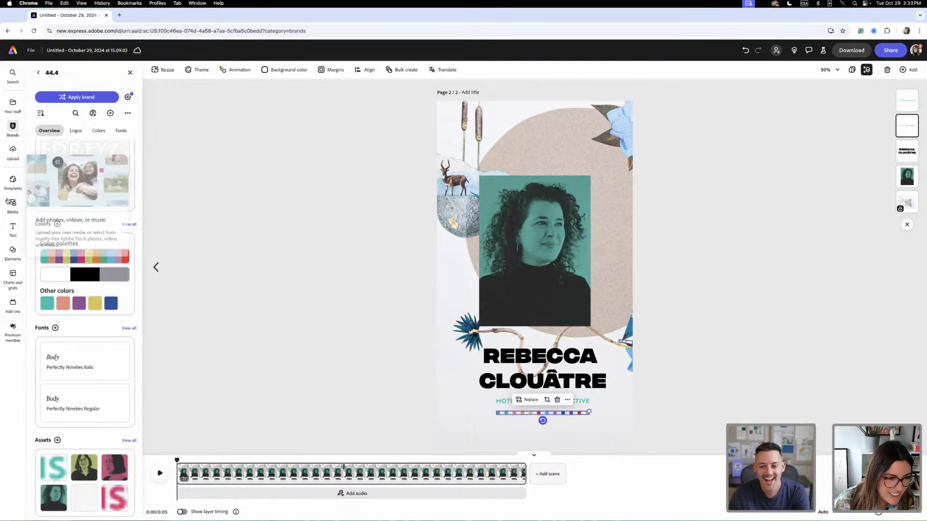
click(12, 251)
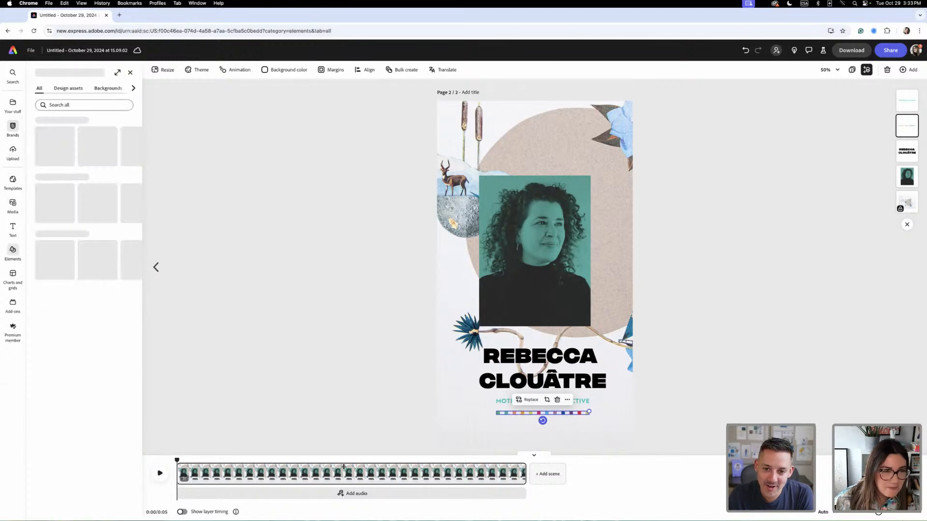
click(133, 89)
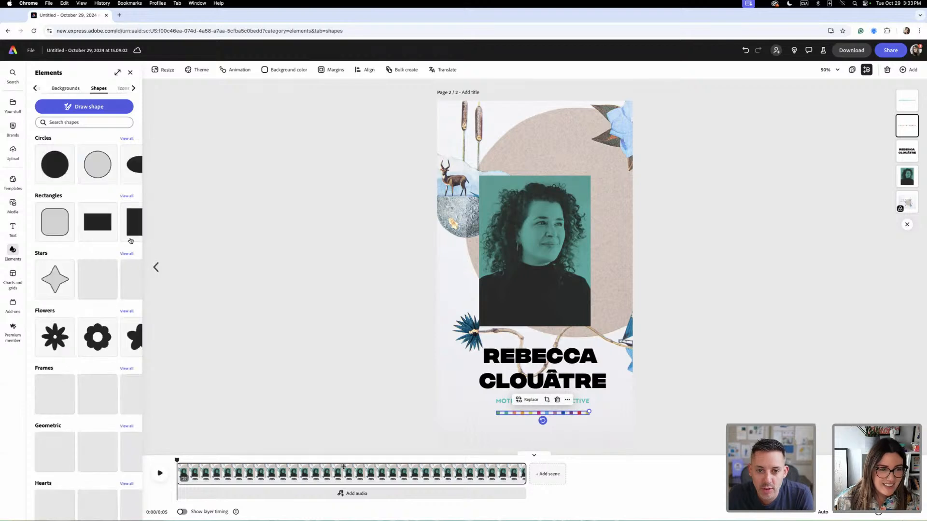
click(87, 230)
drag(525, 243, 459, 109)
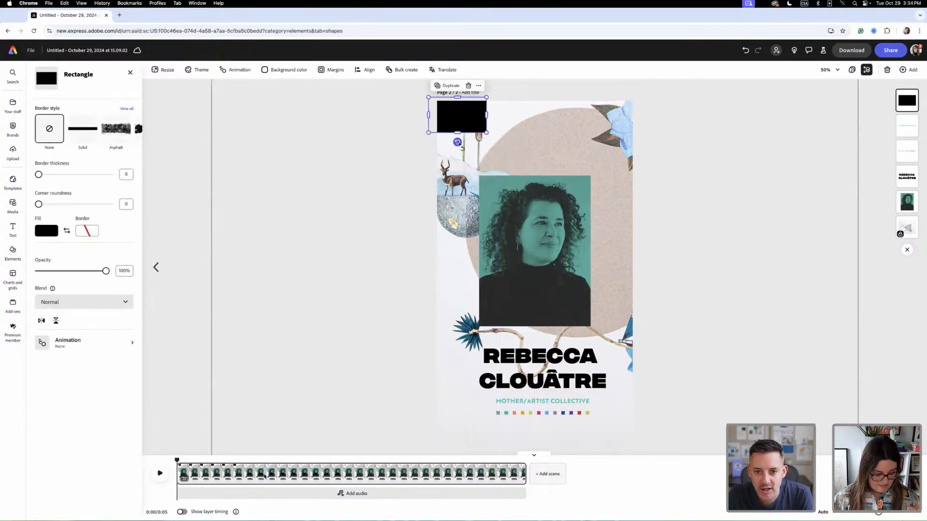
drag(458, 142, 421, 123)
drag(475, 144, 600, 359)
drag(562, 281, 563, 286)
drag(901, 110, 906, 209)
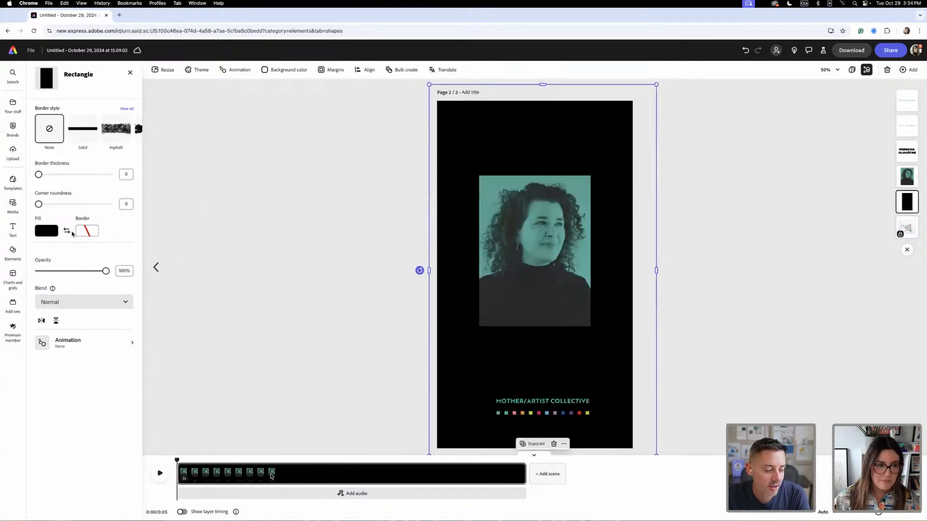
click(12, 128)
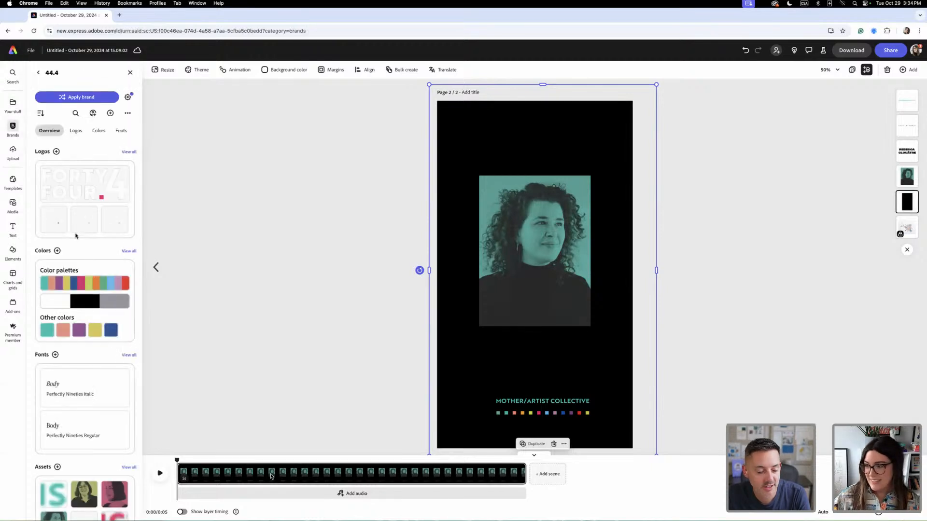
click(47, 331)
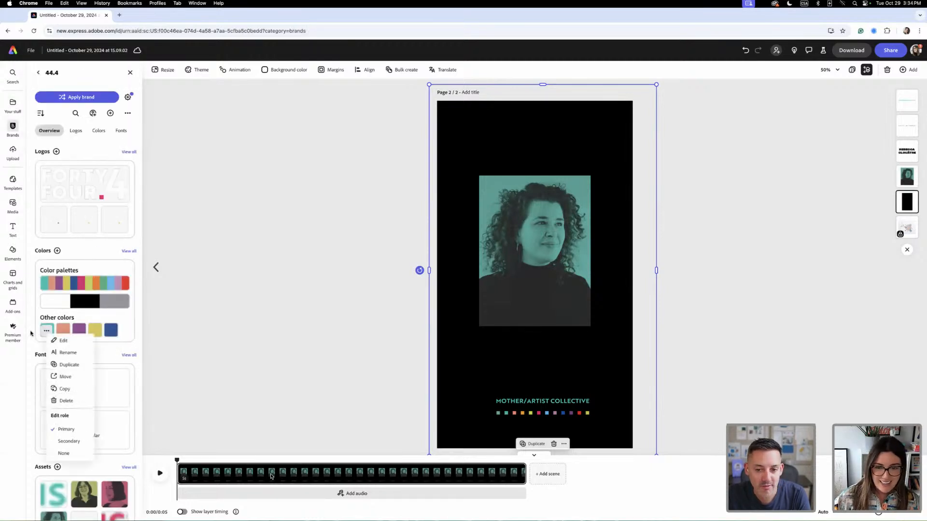
click(315, 324)
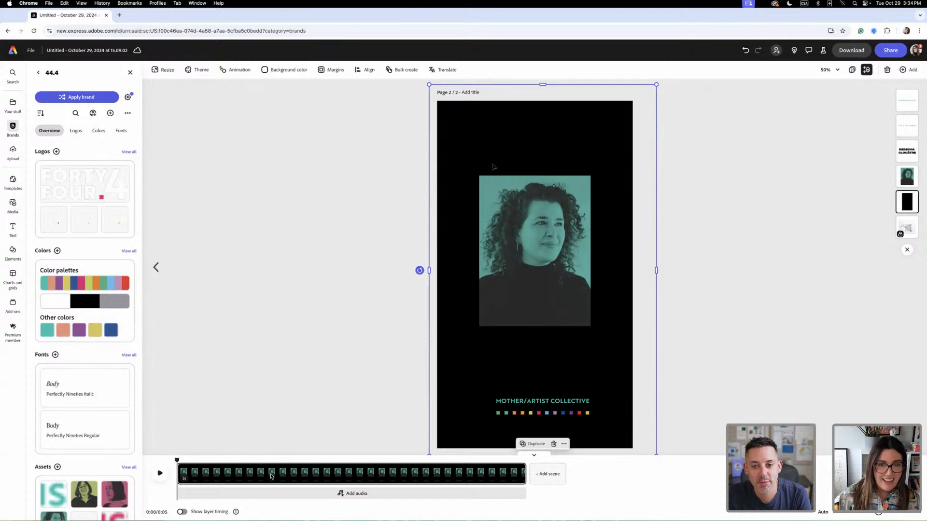
- Fill the full-page rectangle with the teal swatch from the brand's Member Colours and lower its opacity to 20%
click(443, 149)
click(47, 232)
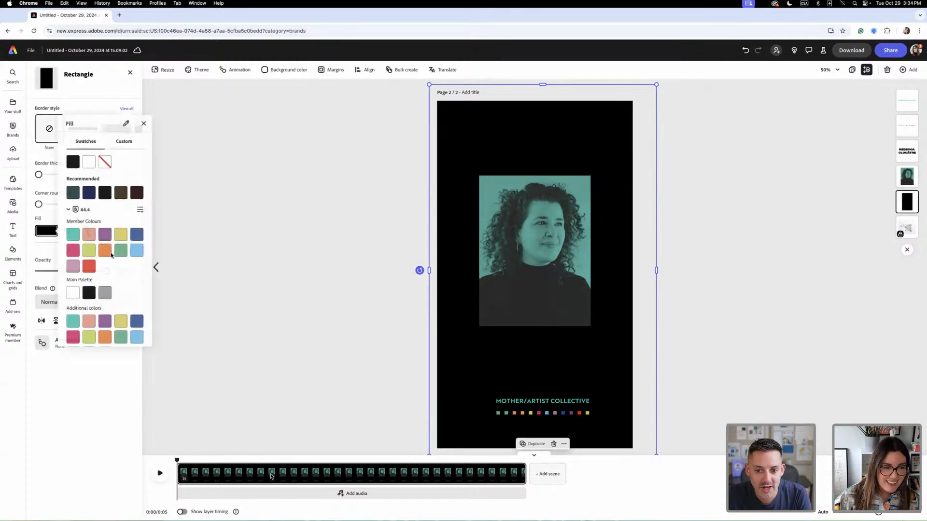
click(73, 234)
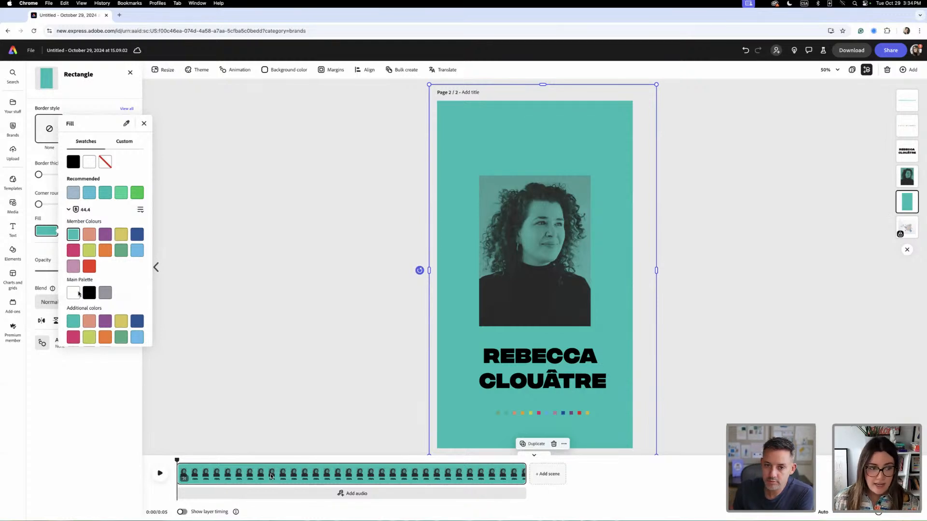
click(145, 124)
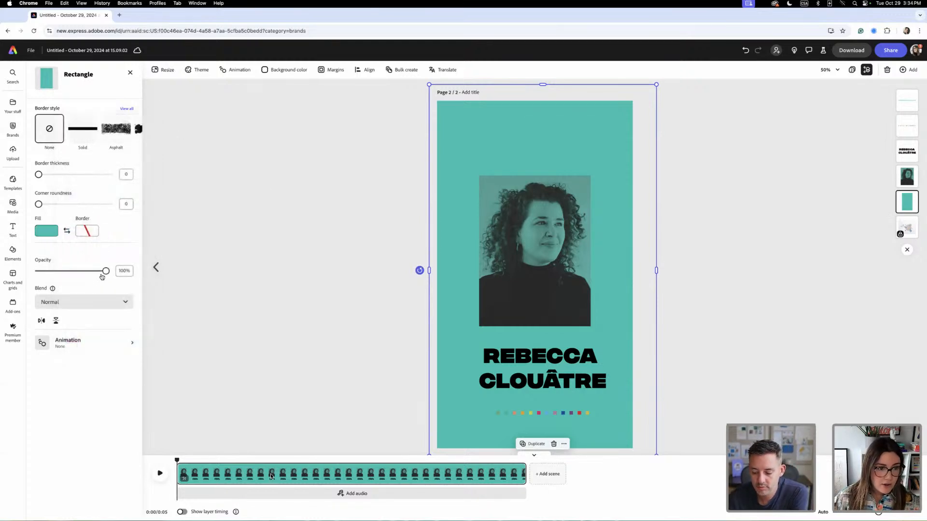
drag(98, 273, 42, 275)
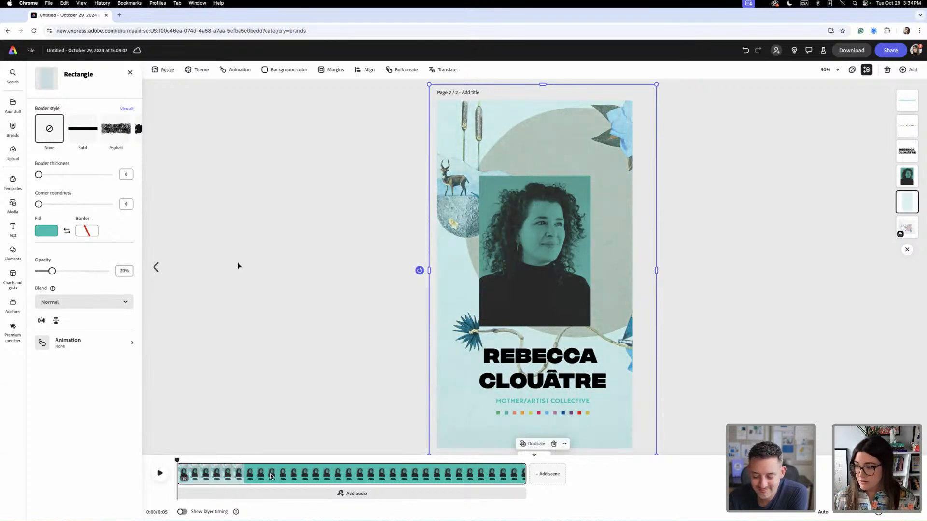
click(252, 387)
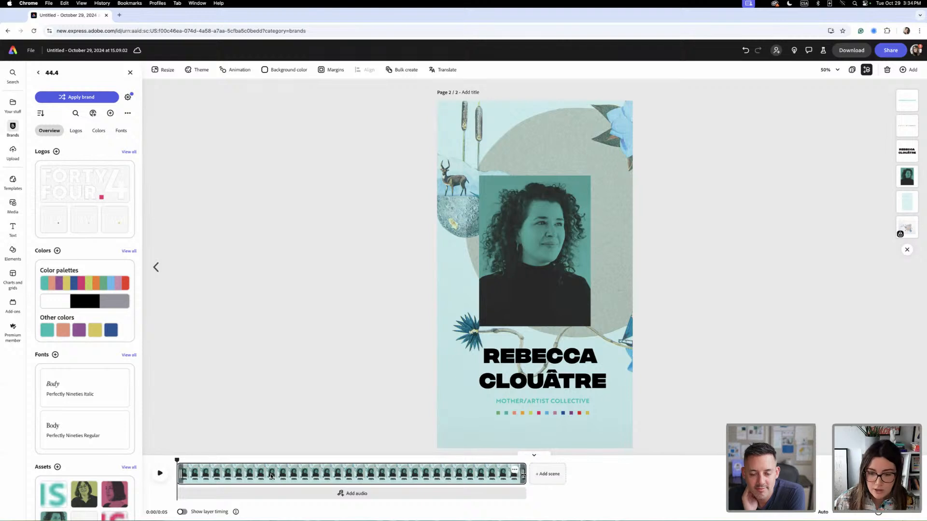
- Shorten the artist portrait scene to about 1.5 seconds and add a blank scene after it
drag(523, 474, 278, 468)
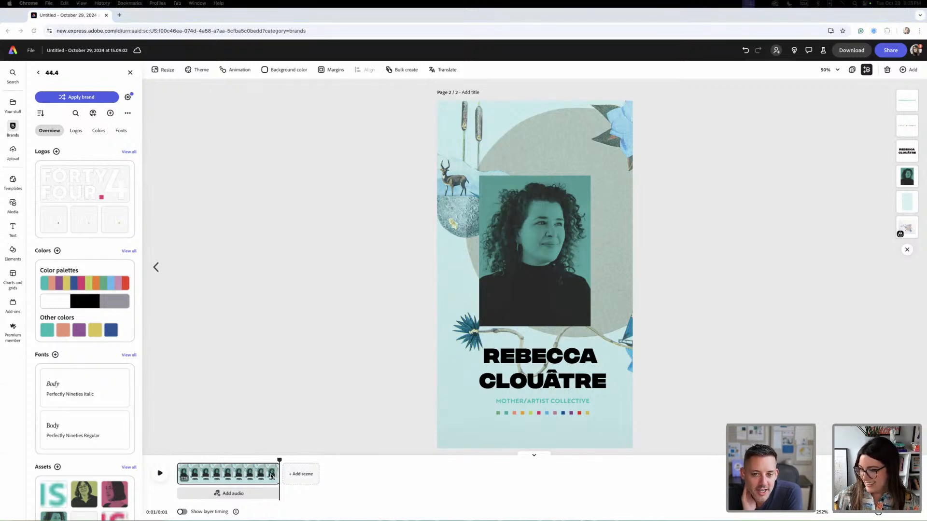
click(301, 475)
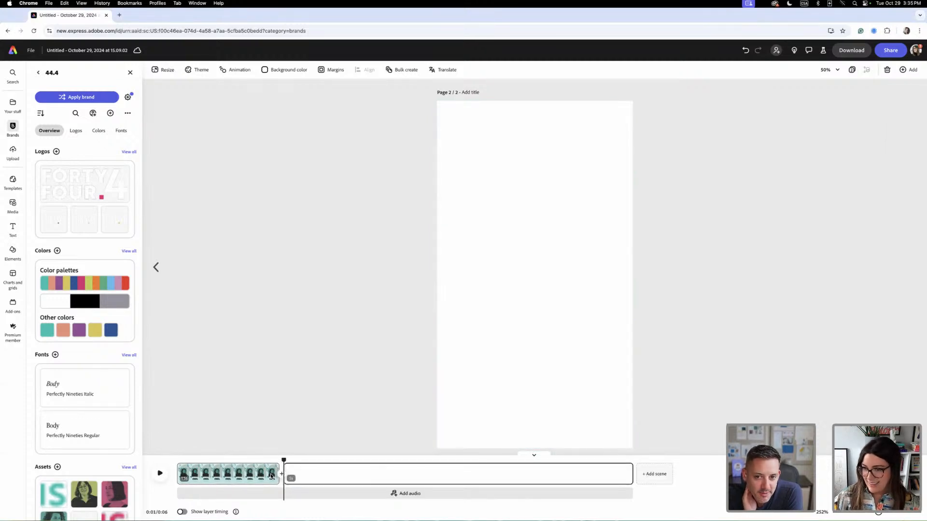
- Fill the new scene with the green collage artwork featuring the classical bust, and trim the scene to about half a second
drag(271, 476, 504, 242)
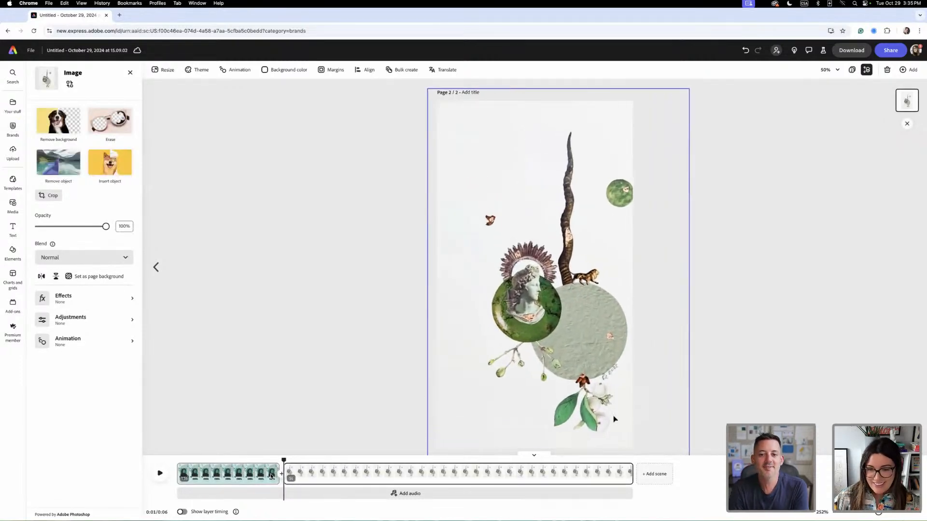
drag(614, 419, 578, 395)
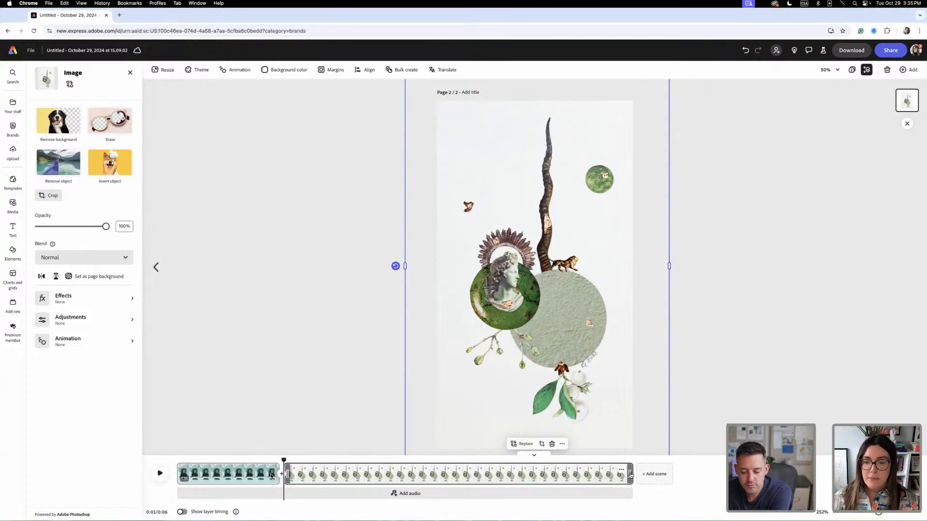
drag(630, 476, 320, 476)
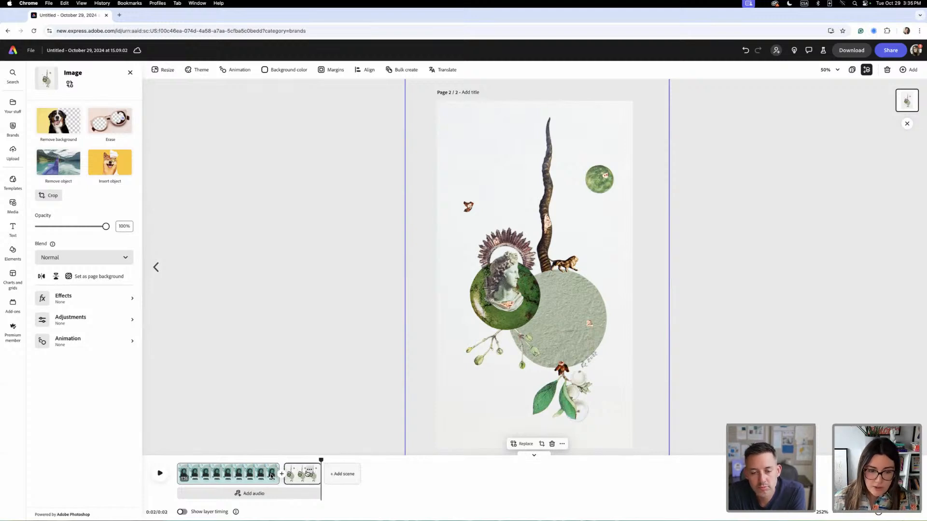
- Duplicate the half-second green bust artwork scene seven times to make a row of eight identical artwork scenes
click(309, 469)
click(313, 406)
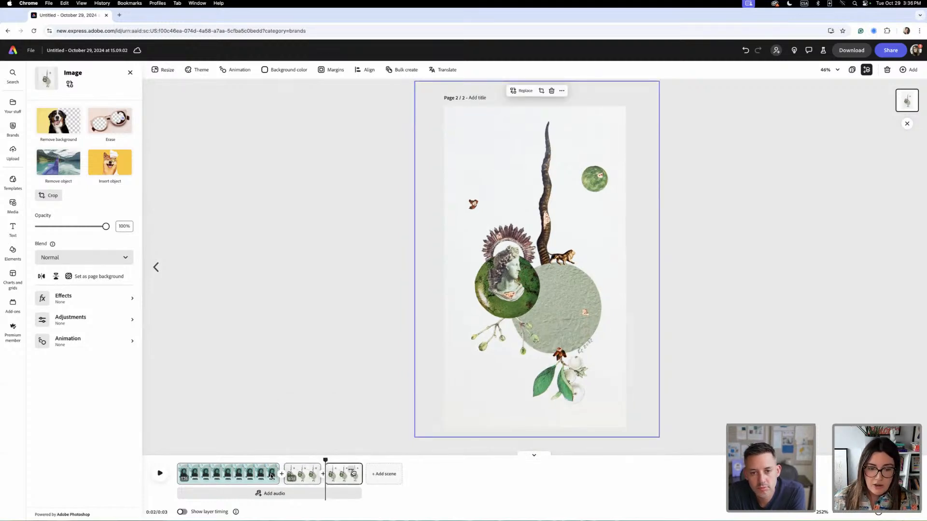
click(351, 469)
click(362, 407)
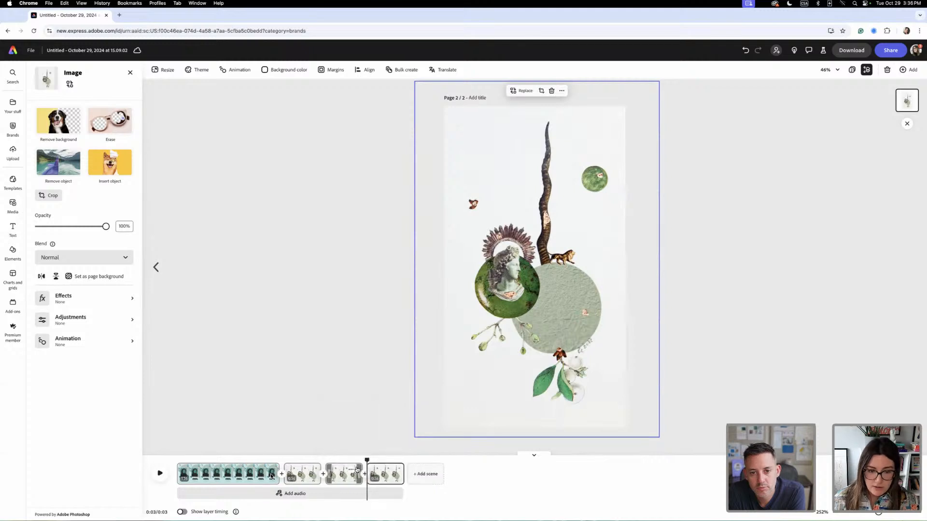
click(391, 469)
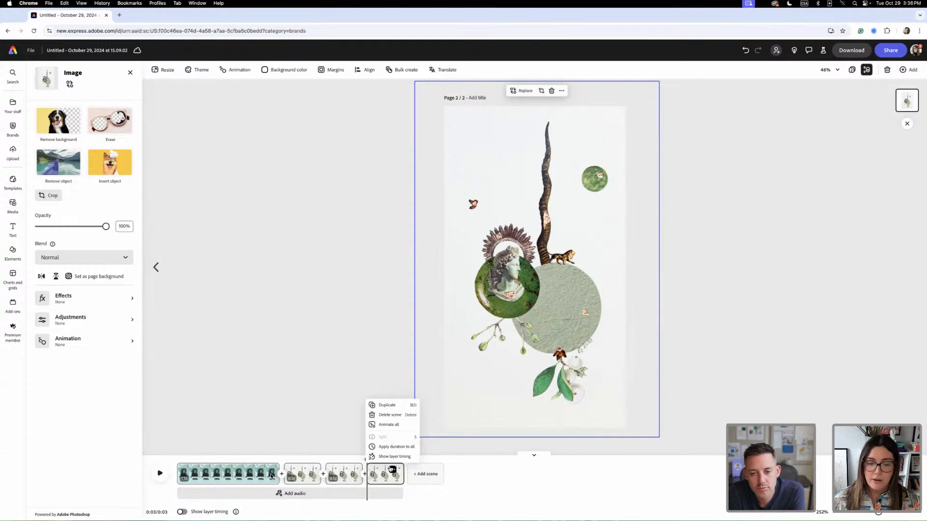
click(389, 406)
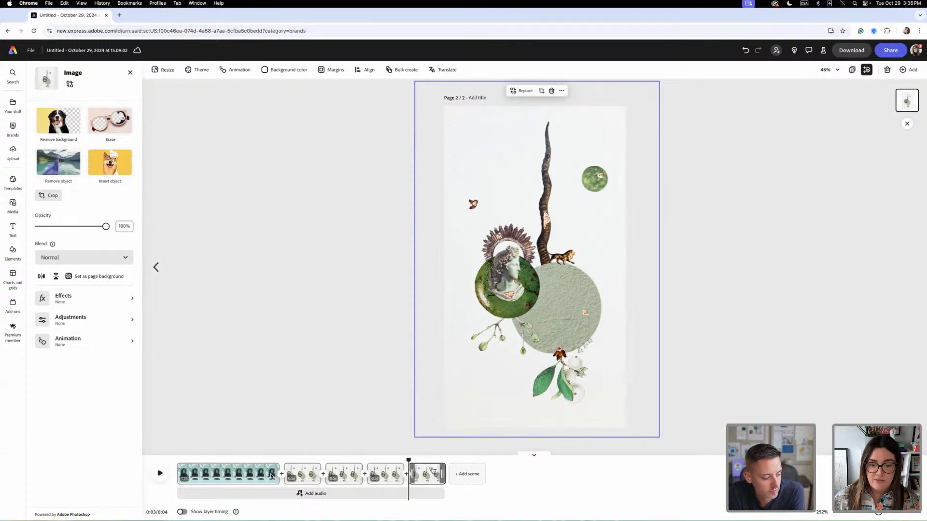
click(434, 469)
click(429, 405)
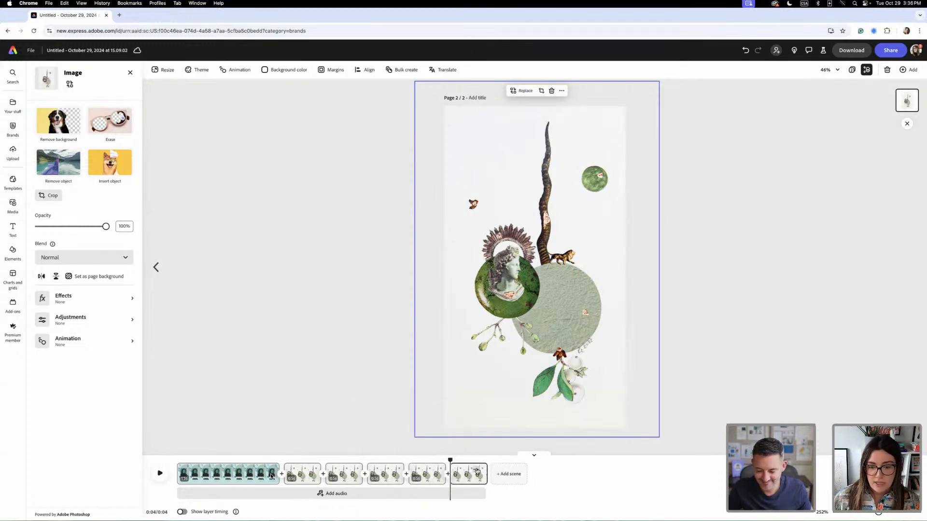
click(476, 469)
click(470, 405)
click(518, 470)
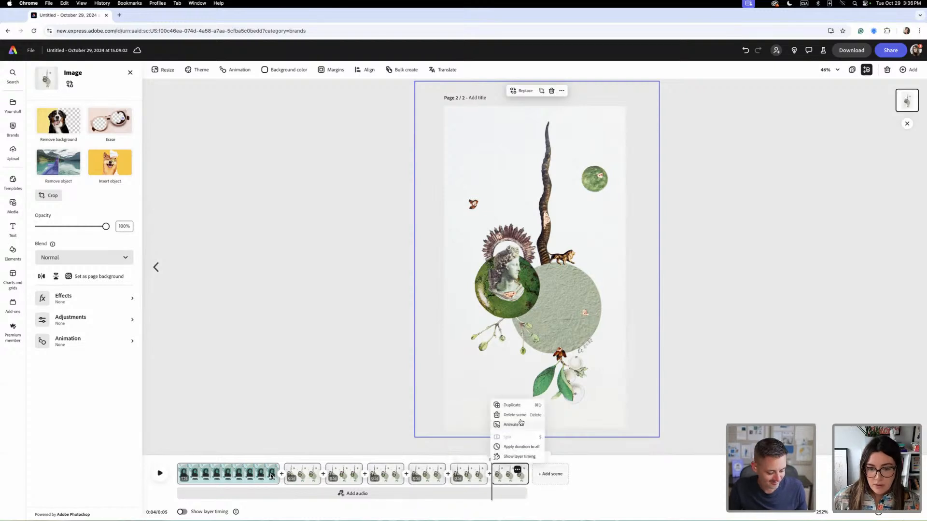
click(510, 405)
click(558, 469)
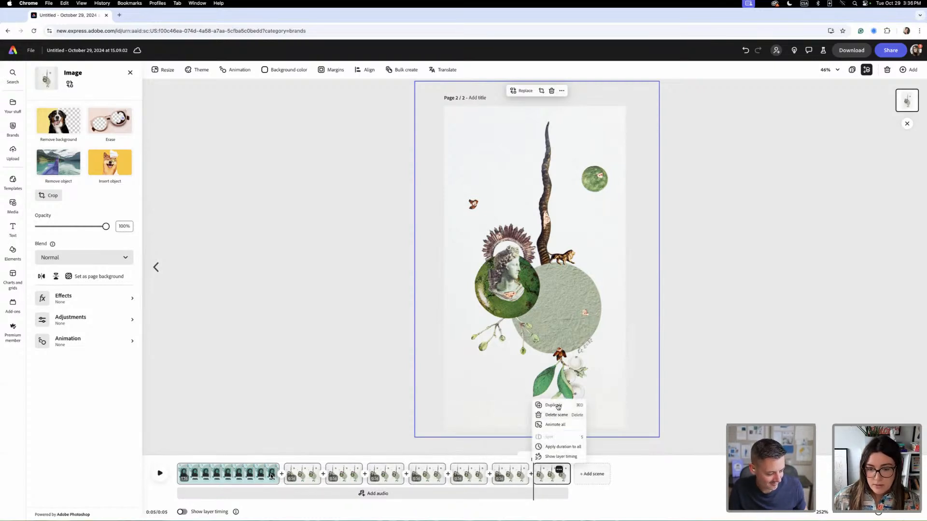
click(552, 405)
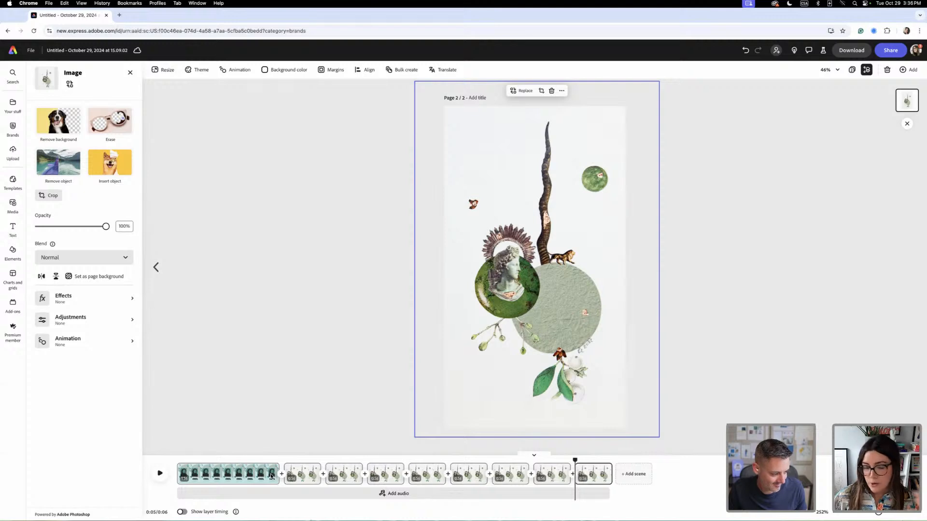
- Replace the image in the second artwork scene with the round grey-framed collage, enlarged to page height with its right part filling the page
click(343, 478)
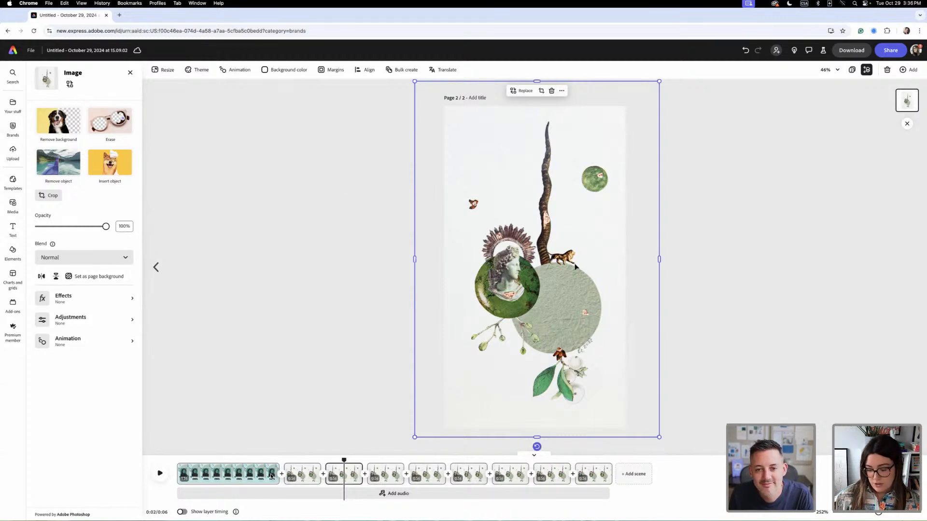
key(Delete)
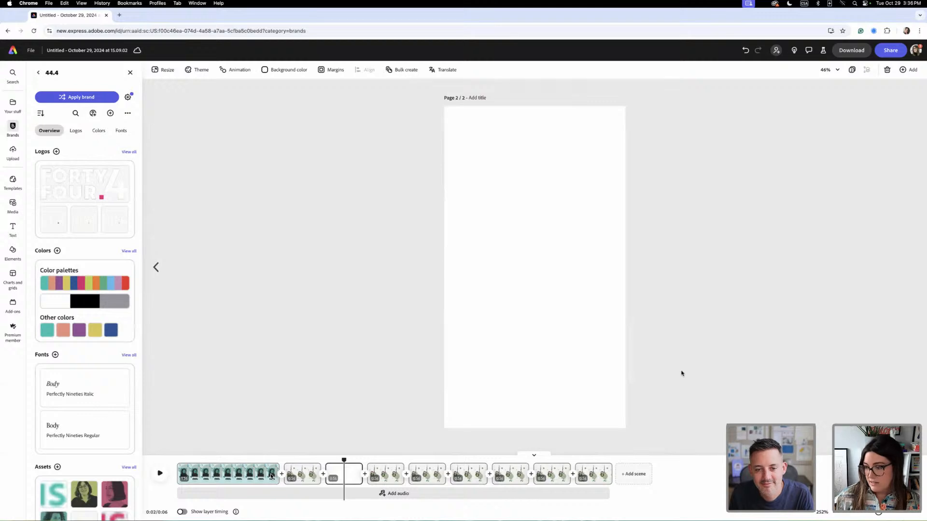
drag(521, 305, 496, 284)
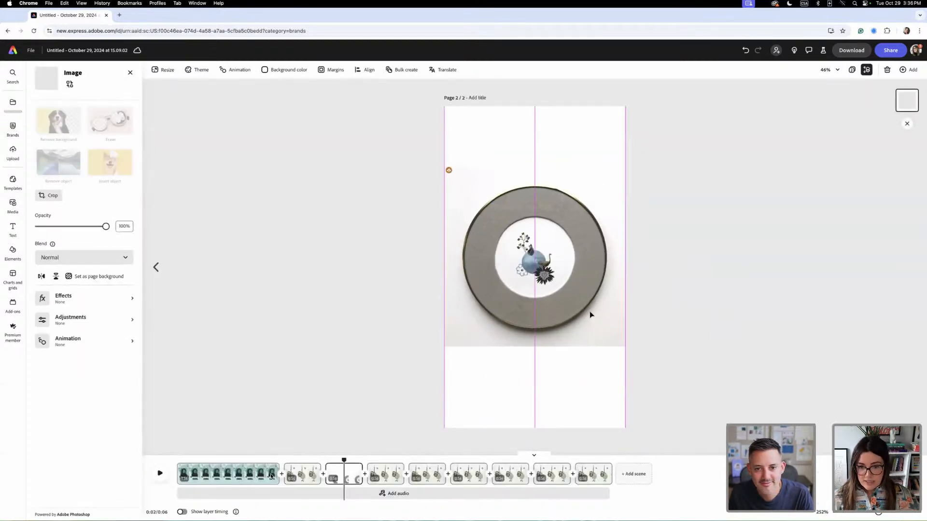
drag(596, 292, 598, 294)
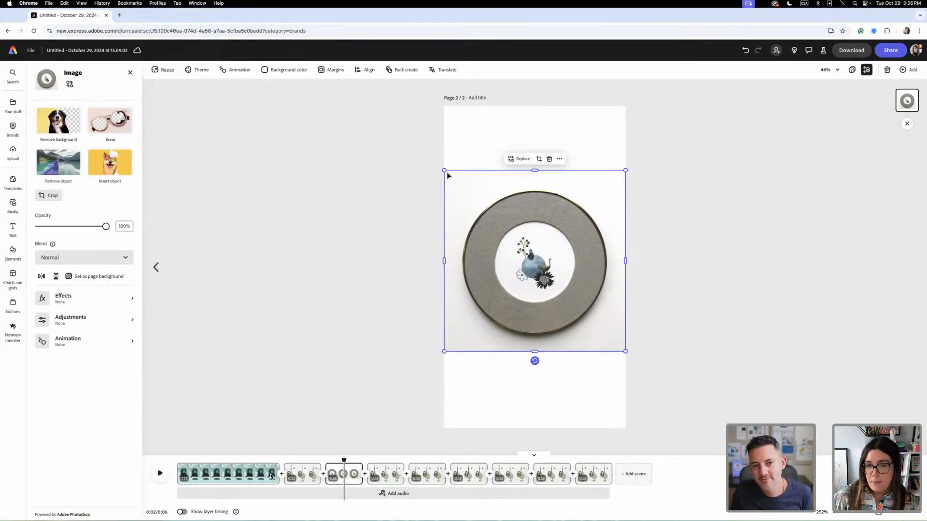
drag(443, 170, 312, 39)
drag(609, 321, 622, 399)
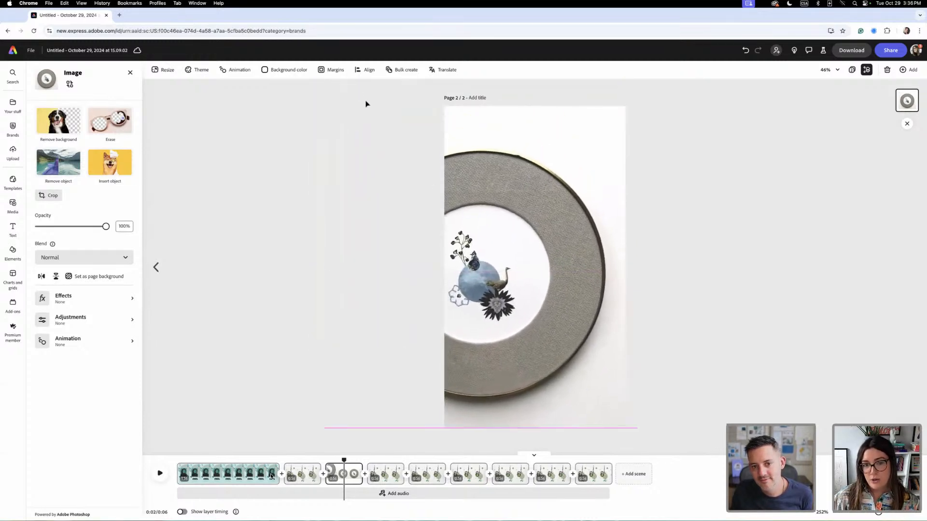
drag(321, 118, 271, 74)
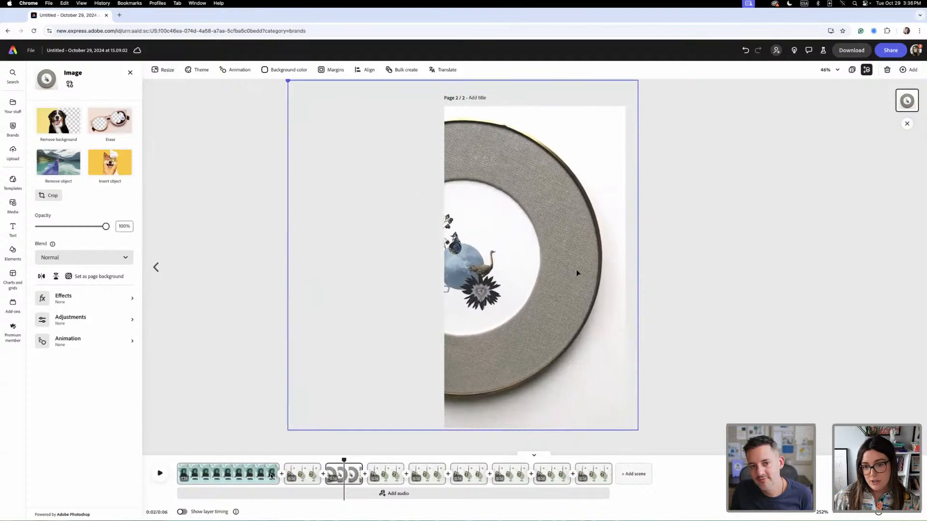
drag(595, 272, 609, 271)
- Replace the image in the third artwork scene with the twin arched-frame artwork, enlarged to fill the page with the left frame in view
click(380, 481)
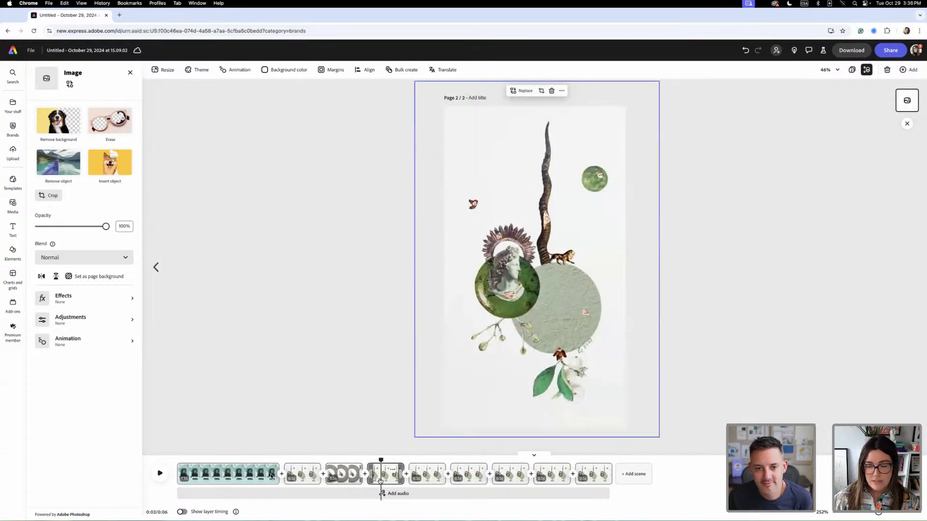
key(Delete)
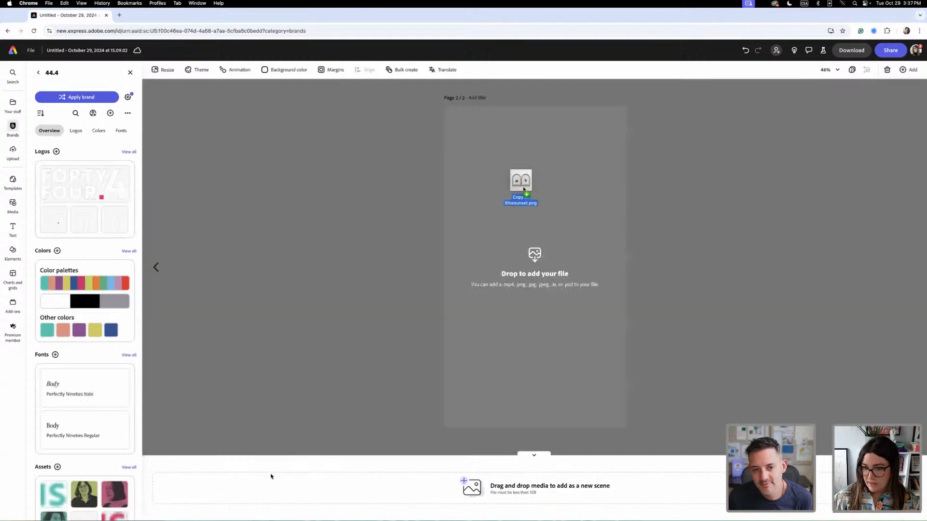
drag(522, 191, 534, 204)
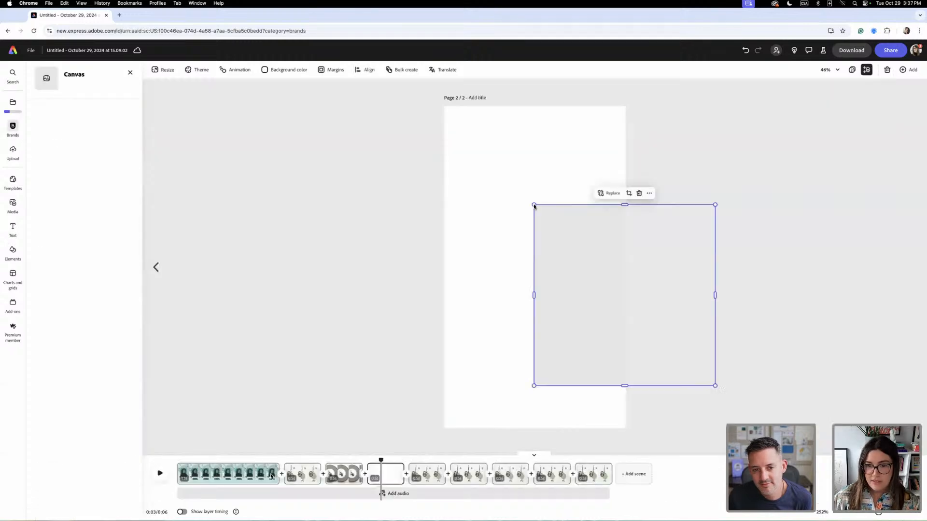
drag(563, 263, 474, 237)
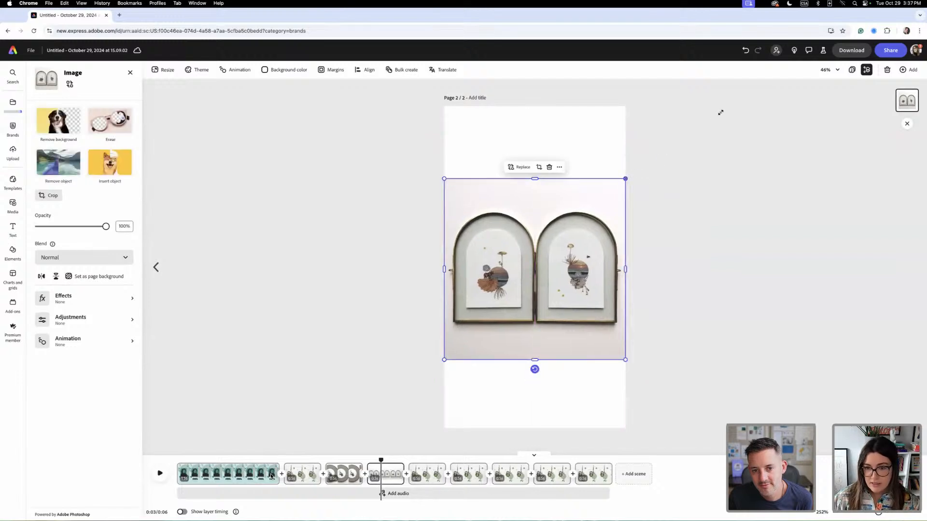
drag(624, 178, 745, 79)
drag(444, 360, 371, 433)
drag(547, 383, 564, 383)
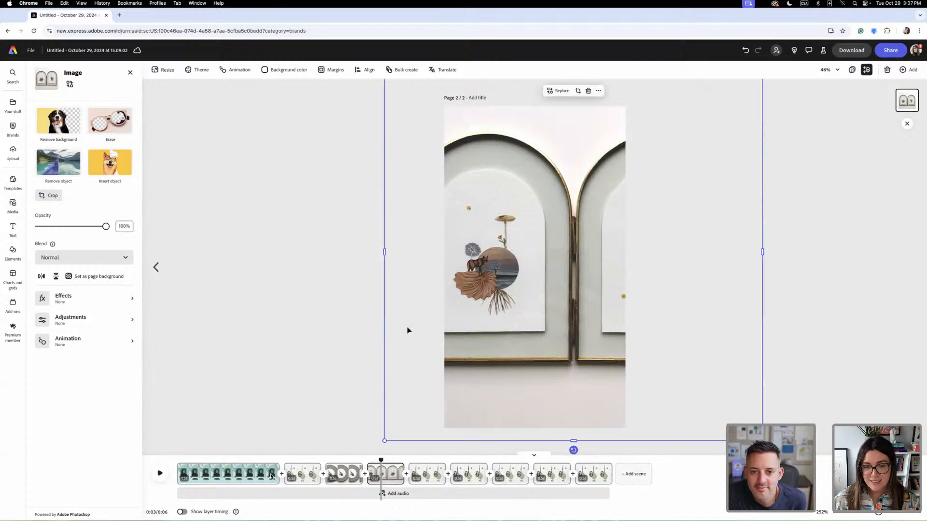
- Replace the image in the fourth artwork scene with the black heron and lemon collage, enlarged beyond the page width and centred
click(420, 475)
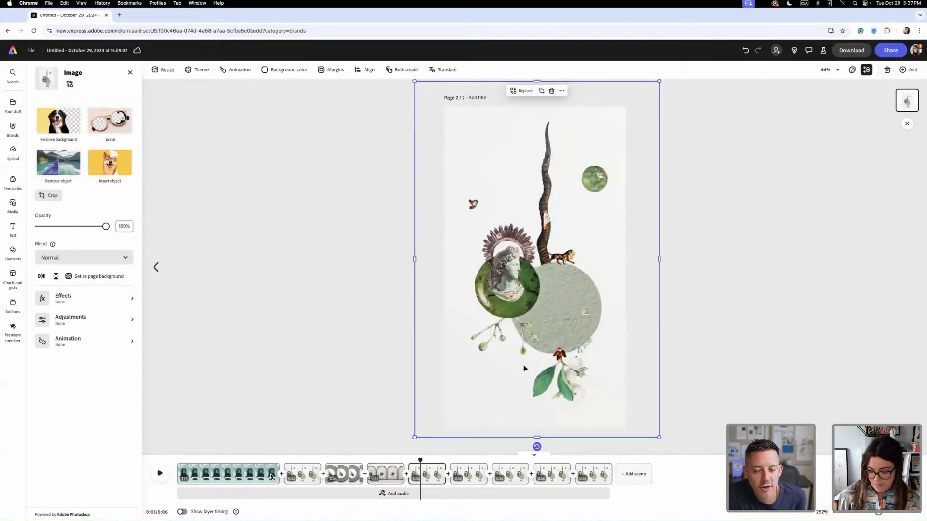
key(Delete)
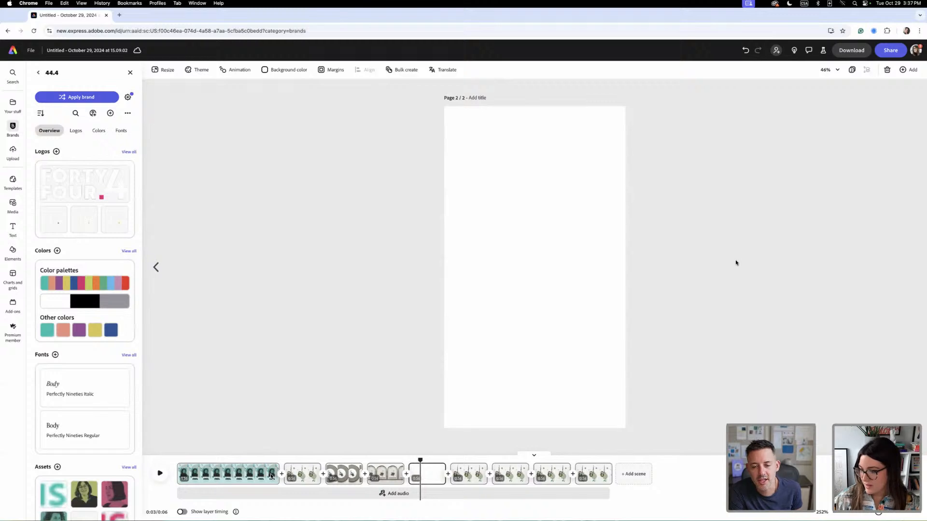
drag(735, 260, 543, 272)
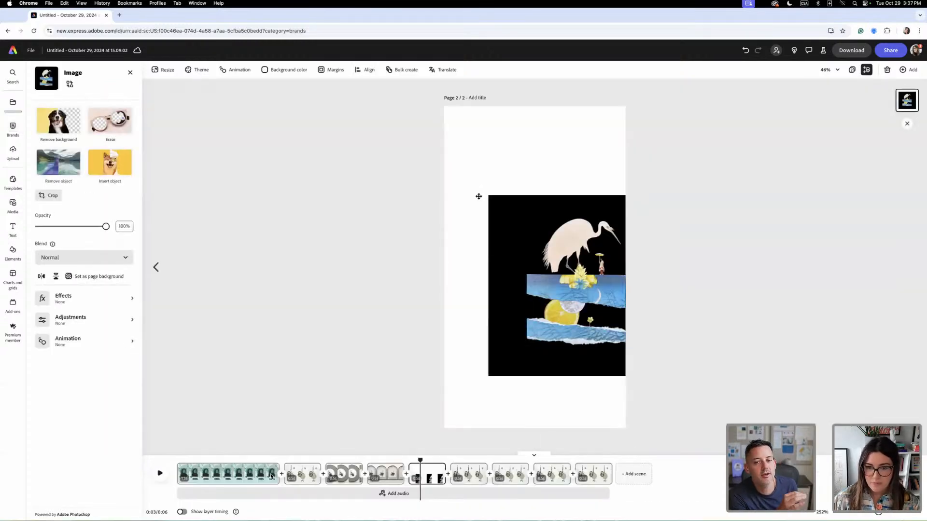
drag(640, 166, 700, 103)
drag(626, 253, 587, 303)
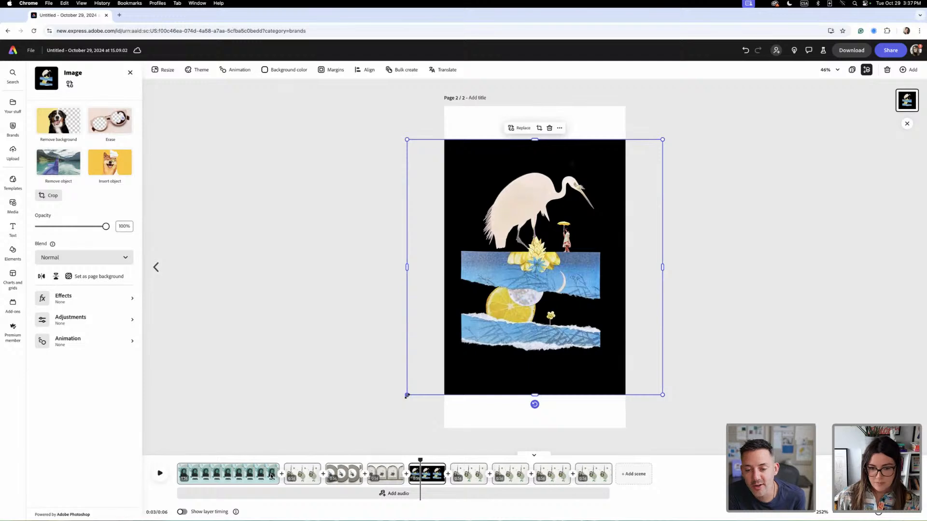
drag(407, 396, 374, 428)
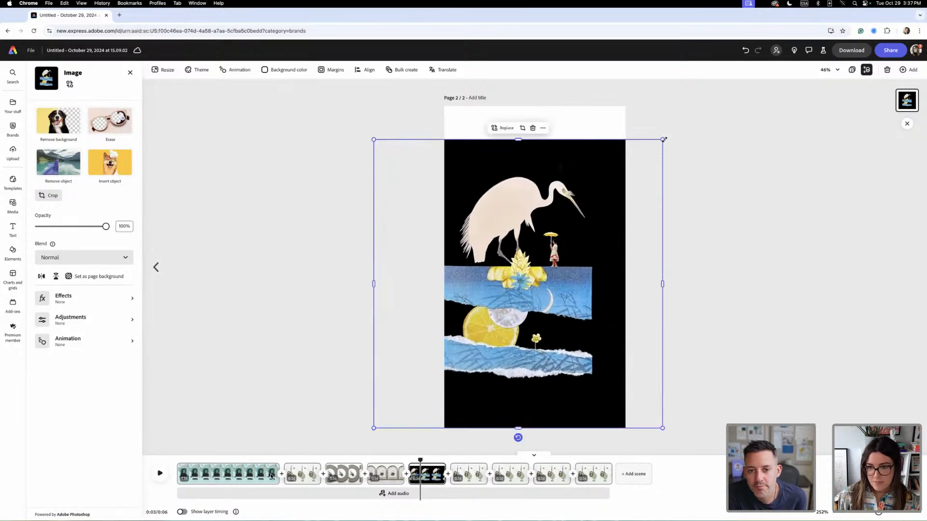
drag(664, 139, 592, 181)
drag(673, 136, 655, 152)
drag(585, 192, 589, 180)
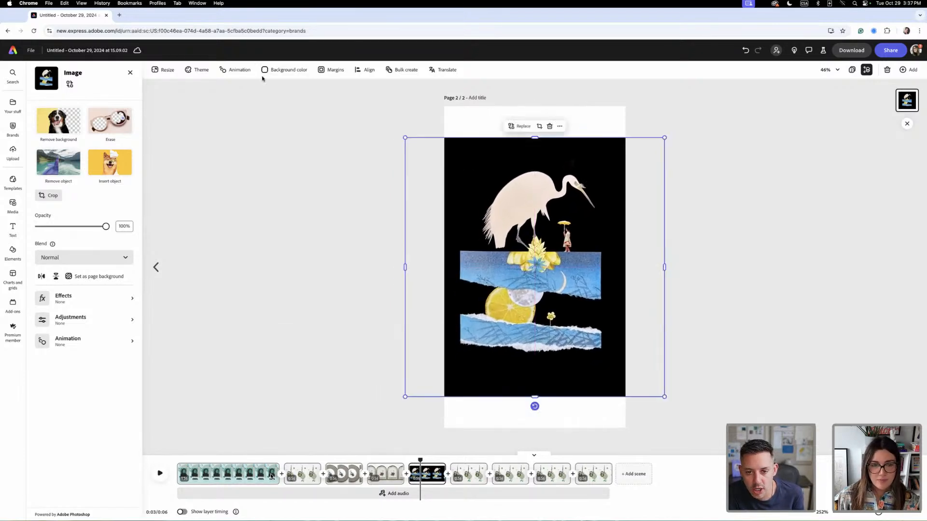
- Set the heron collage scene's background colour to black so it blends with the artwork
click(265, 72)
click(274, 126)
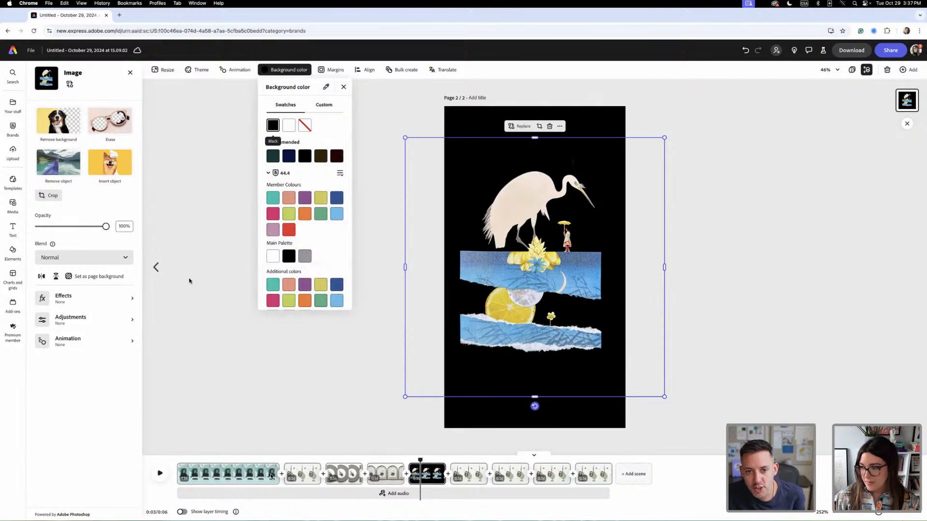
click(730, 211)
click(704, 218)
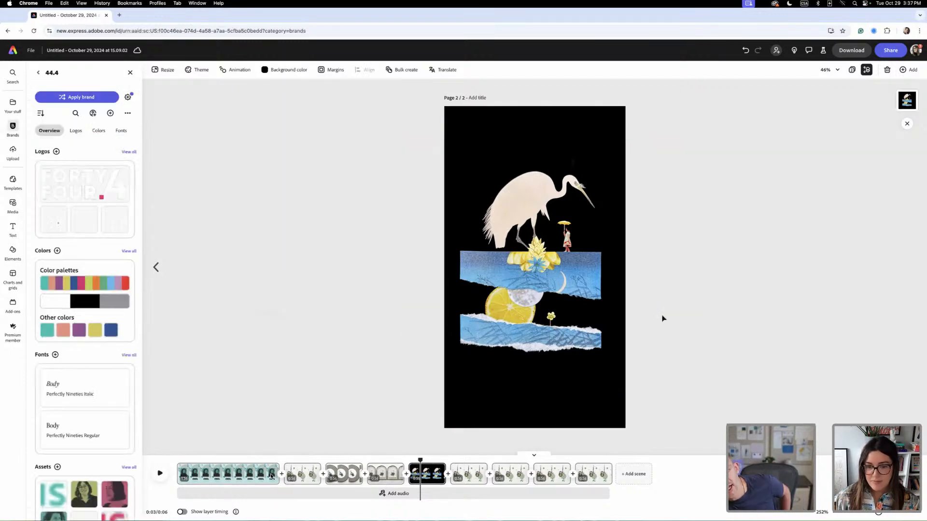
- Clear the fifth artwork scene, give it a black background and centre the wooden-framed collage on the page
click(467, 478)
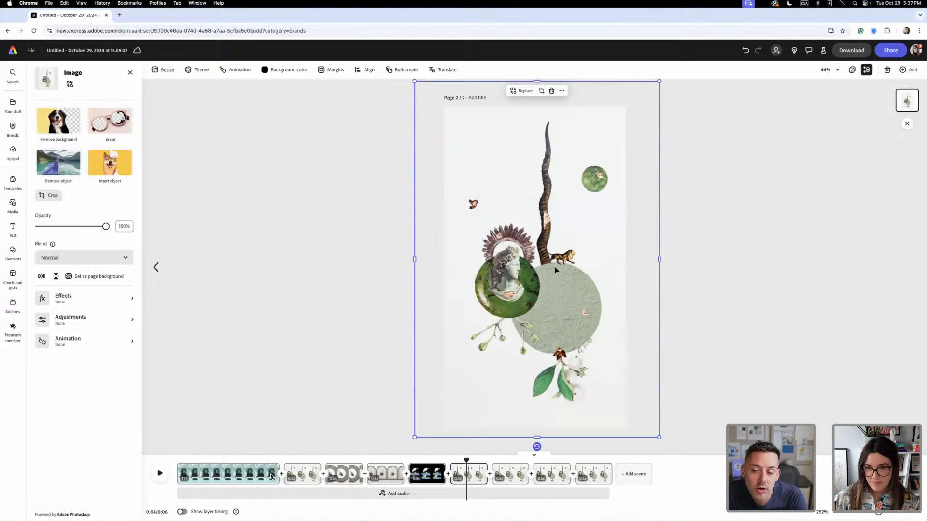
key(Delete)
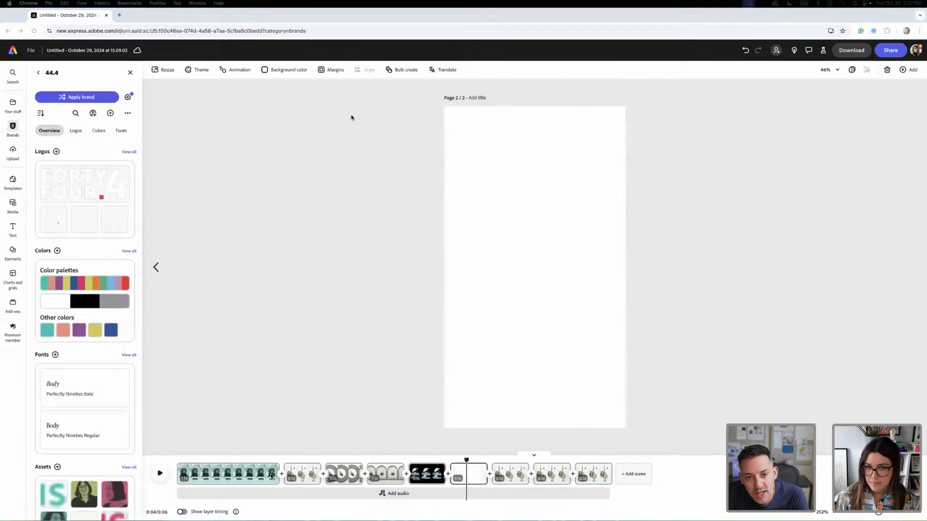
click(276, 71)
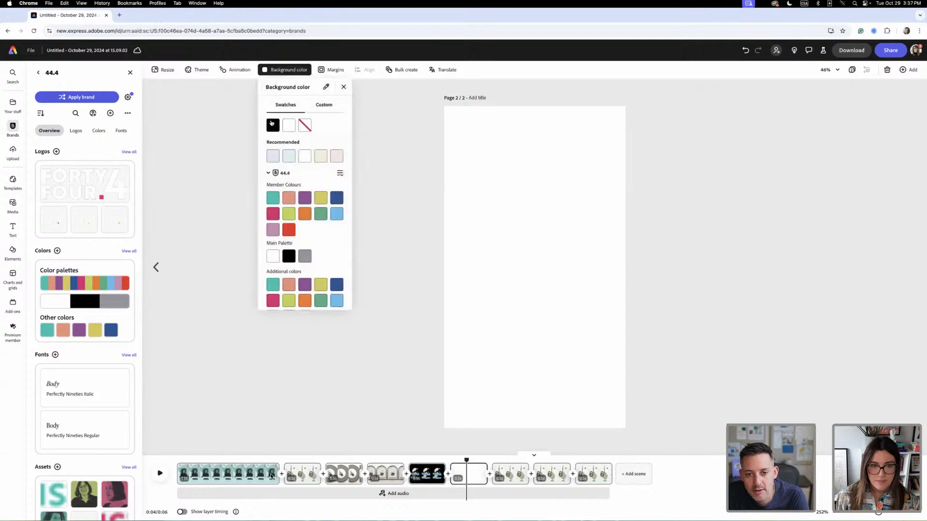
click(273, 125)
drag(924, 340, 549, 277)
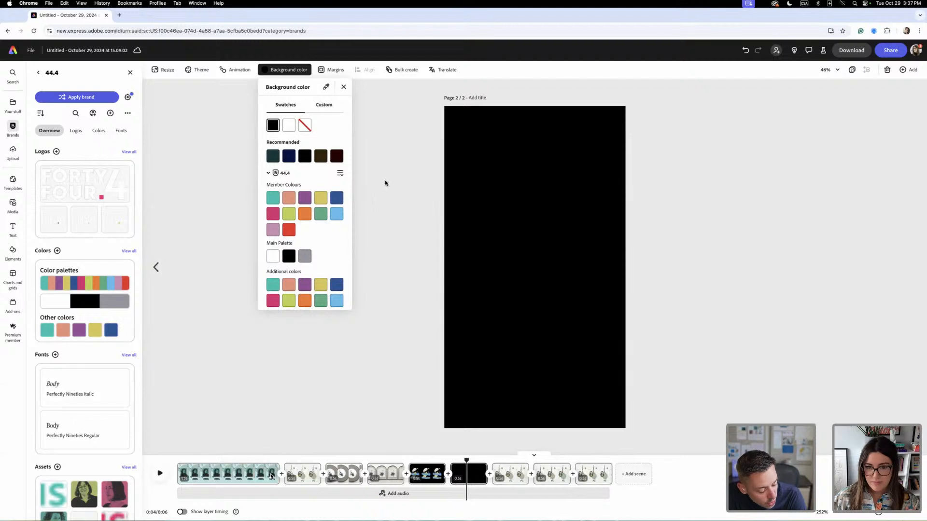
click(552, 261)
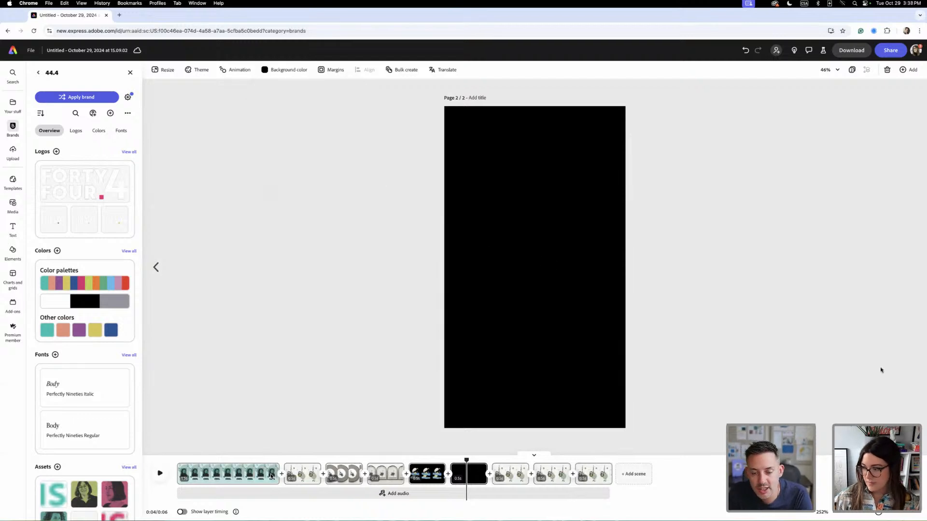
drag(881, 370, 538, 247)
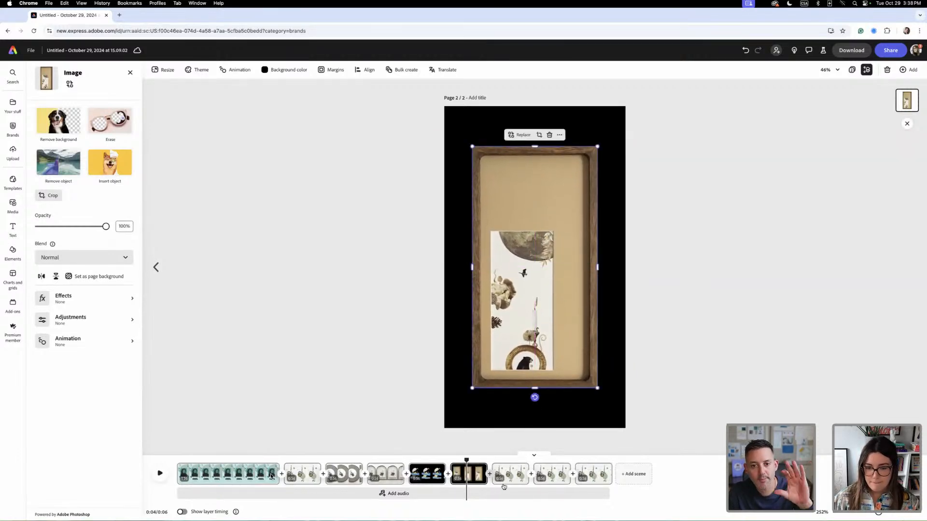
- Replace the image in the sixth artwork scene with the oval dark-red flower collage, enlarged to cover the whole page
click(504, 487)
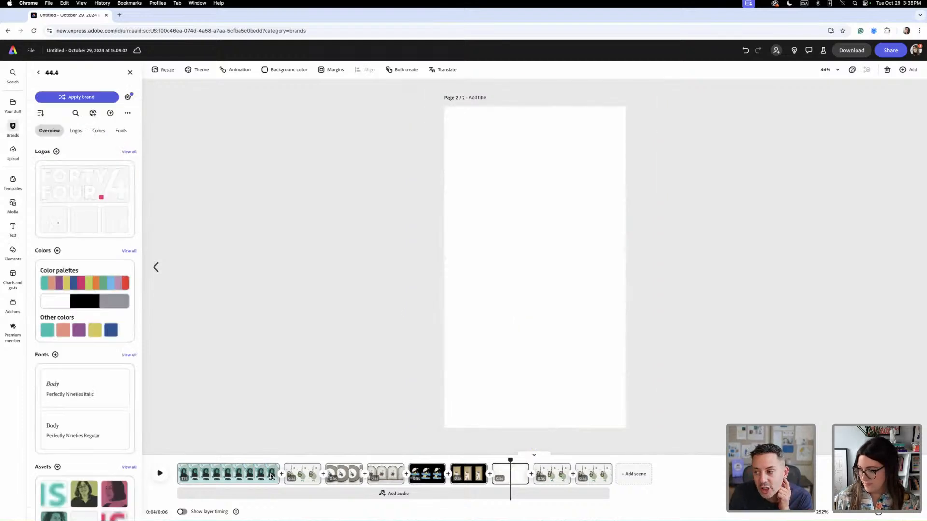
drag(926, 256, 581, 245)
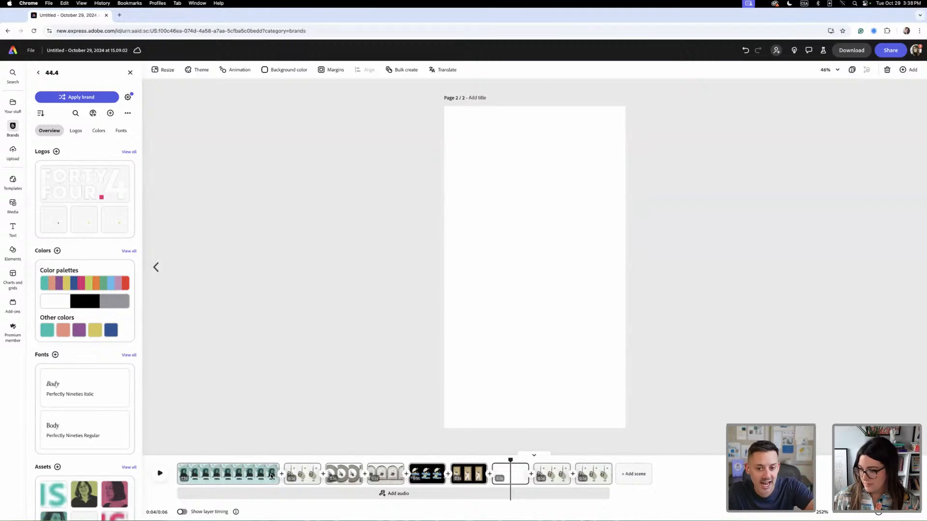
drag(926, 260, 555, 268)
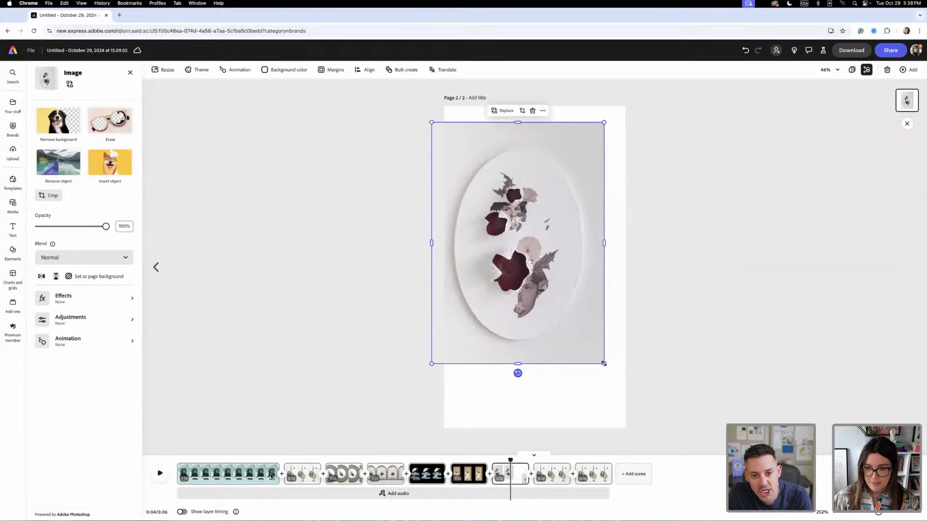
drag(604, 364, 673, 456)
drag(432, 123, 316, 54)
drag(581, 232, 594, 215)
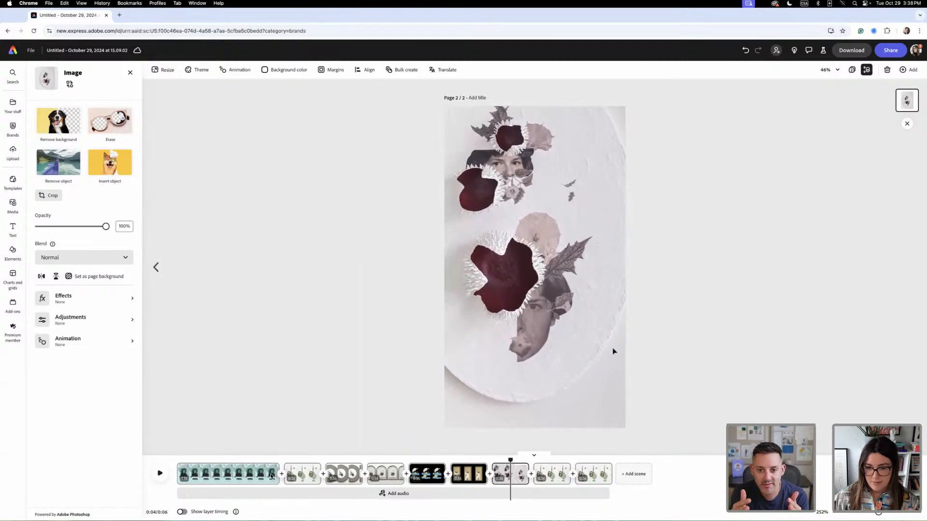
- Move the wooden-framed collage scene ahead of the twin arched-frame scene in the timeline
drag(467, 478, 377, 487)
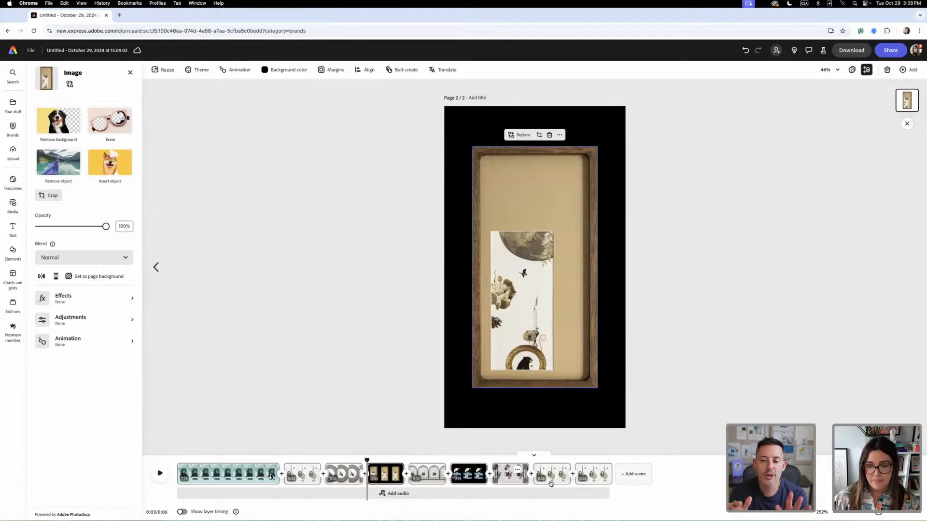
- Replace the image in the seventh artwork scene with the shell and leaf collage on black, enlarged beyond the page width and centred
click(551, 476)
click(559, 471)
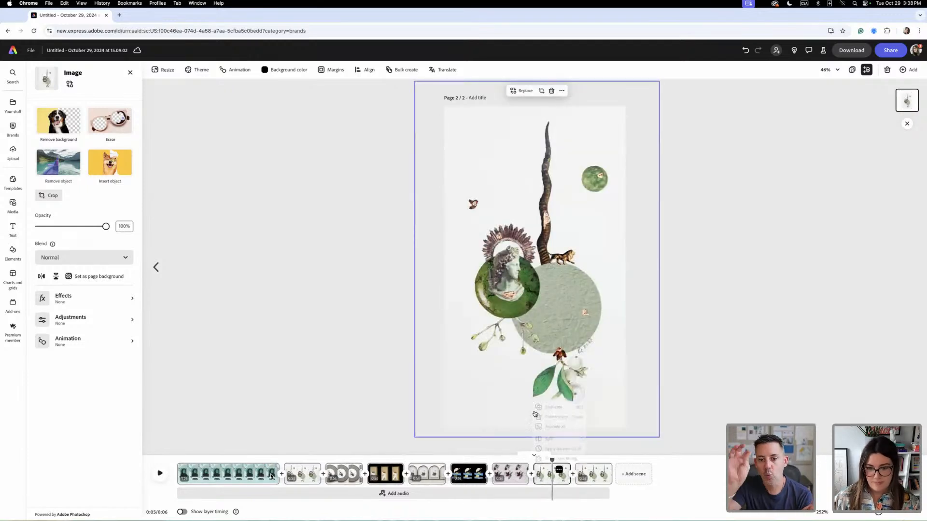
click(693, 394)
click(550, 324)
key(Delete)
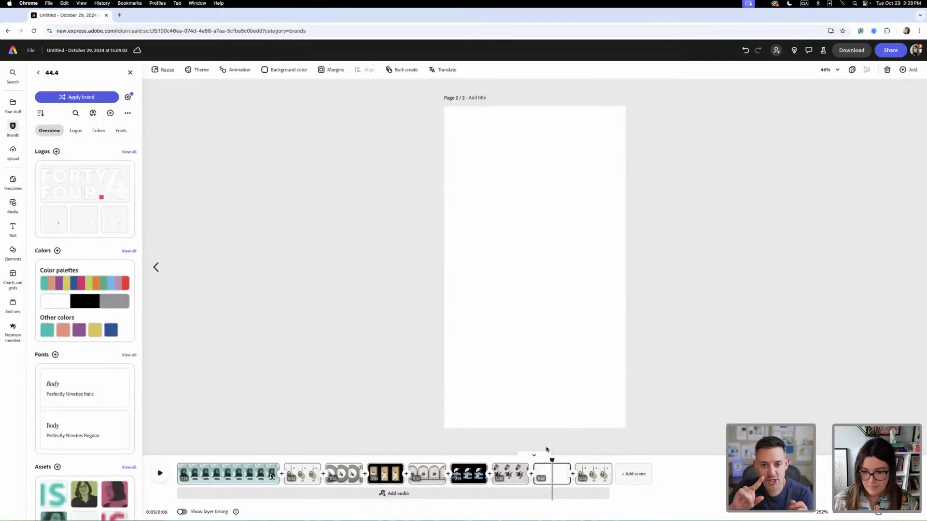
drag(926, 309, 560, 287)
drag(606, 353, 485, 242)
drag(619, 174, 595, 195)
- Set the shell collage scene's background colour to black
click(284, 70)
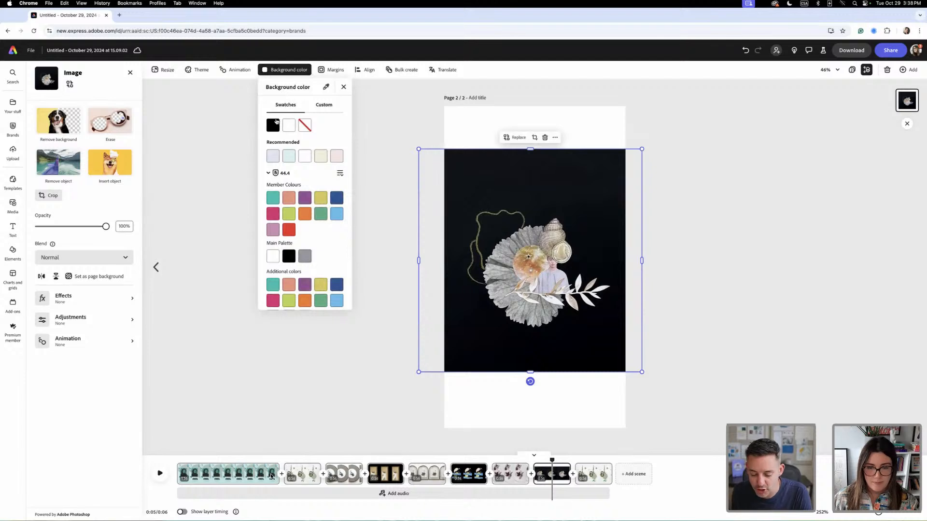
click(276, 121)
click(741, 350)
click(709, 253)
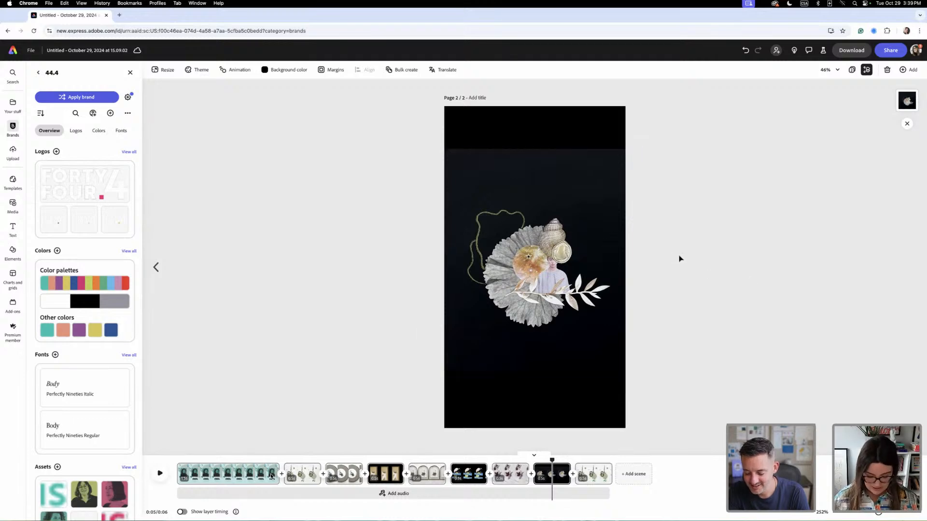
- Examine up close the upper and lower edges where the shell collage meets the black page background
key(super+plus)
key(super+plus)
scroll(659, 268, up, 5)
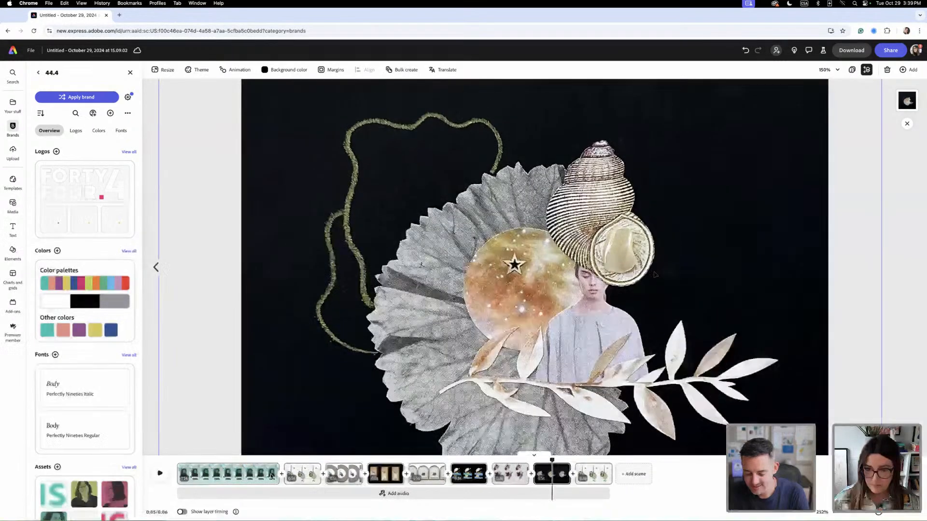
scroll(655, 274, up, 2)
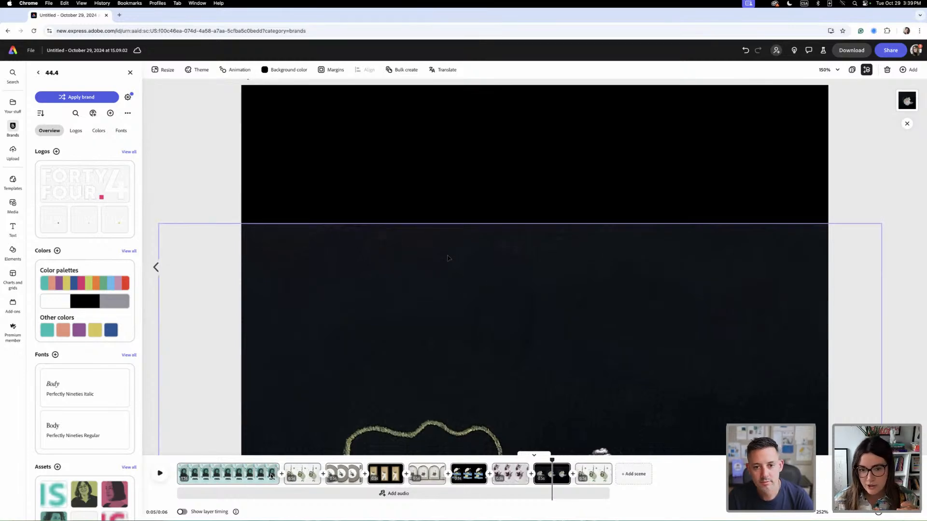
scroll(453, 256, down, 5)
scroll(448, 258, down, 5)
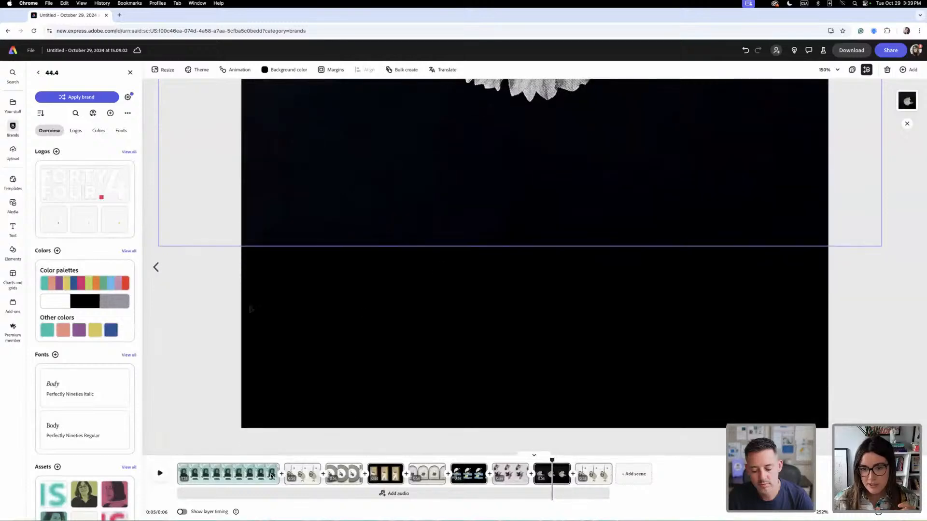
scroll(196, 331, up, 5)
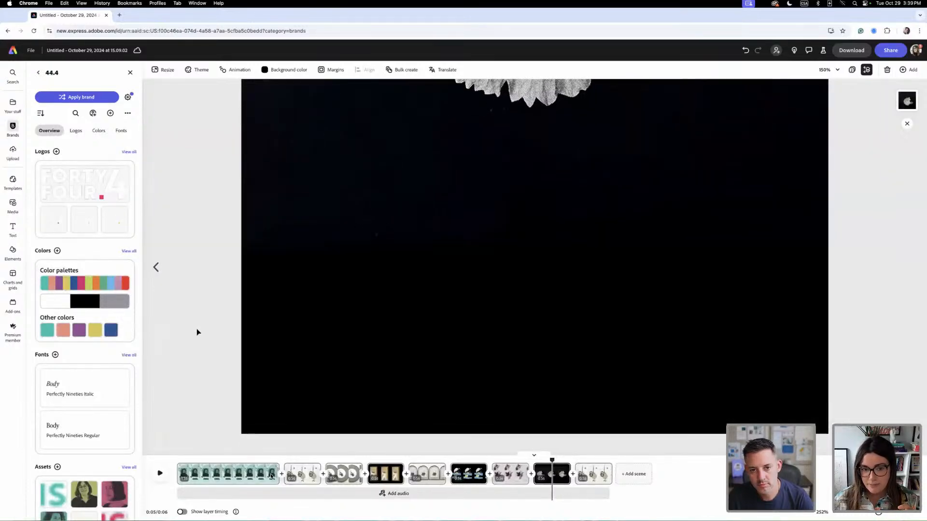
scroll(197, 332, up, 1)
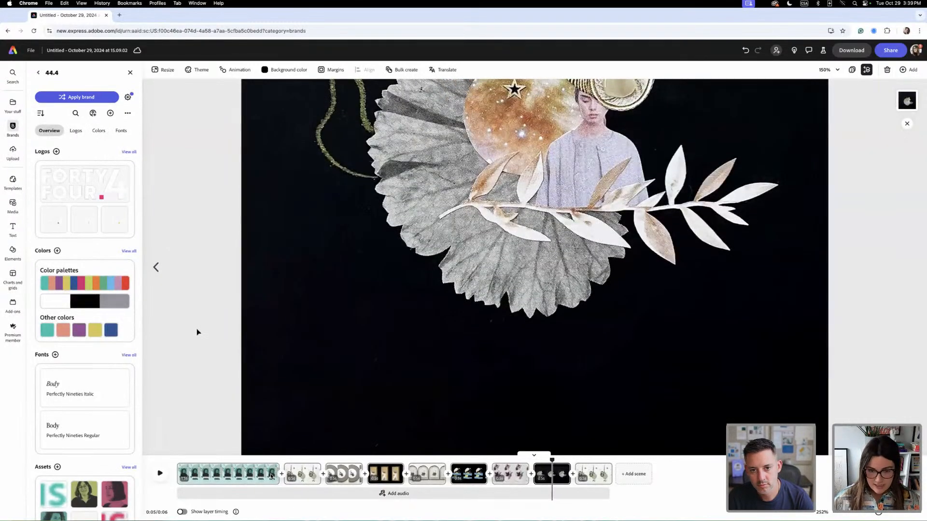
scroll(196, 332, down, 3)
scroll(197, 332, down, 5)
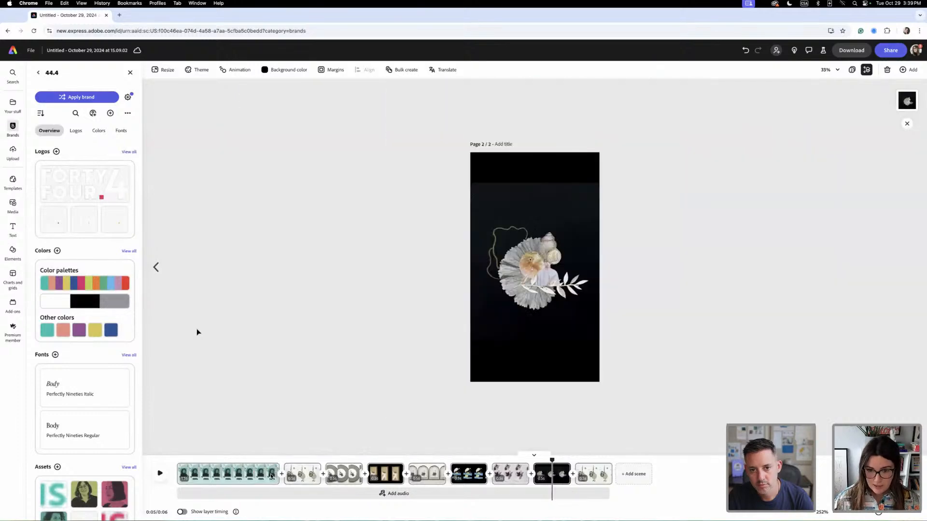
- Add a rectangle and enlarge it to cover the full-width black band above the shell collage
click(13, 251)
click(98, 222)
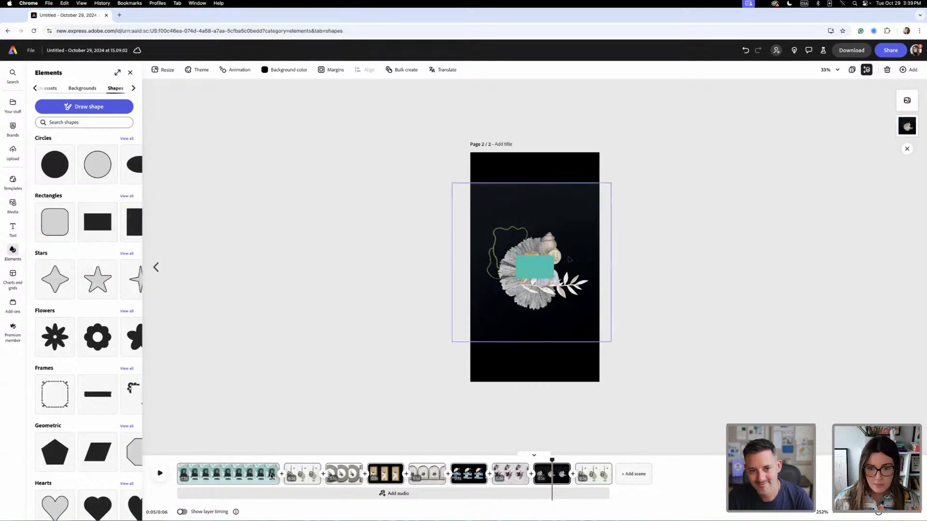
drag(496, 145, 623, 207)
mouse_move(577, 165)
mouse_down()
mouse_move(577, 139)
mouse_move(576, 147)
mouse_up()
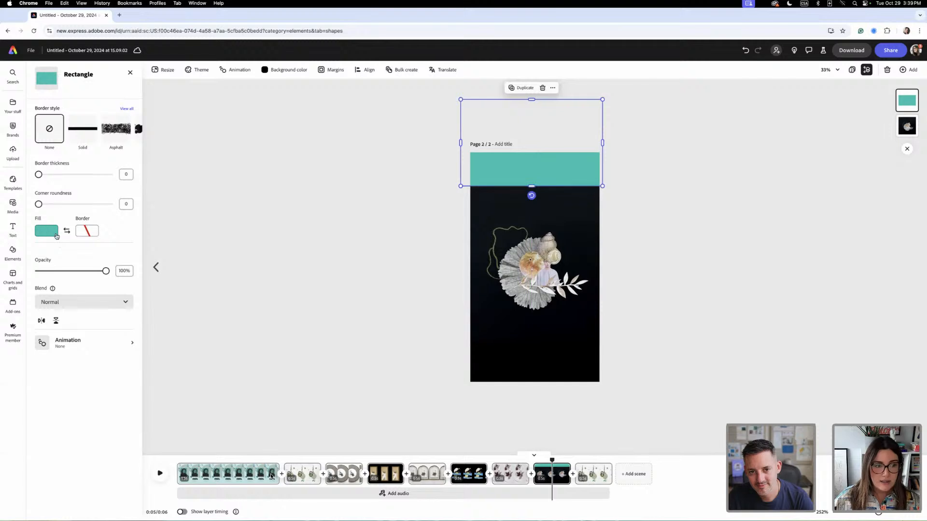
- Fill the rectangle with the near-black colour sampled from the upper edge of the shell collage
click(46, 231)
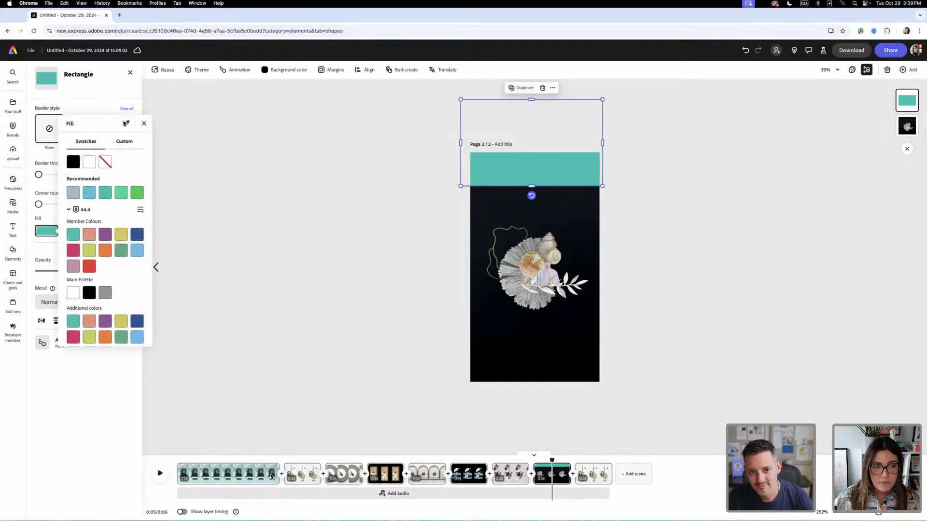
click(125, 123)
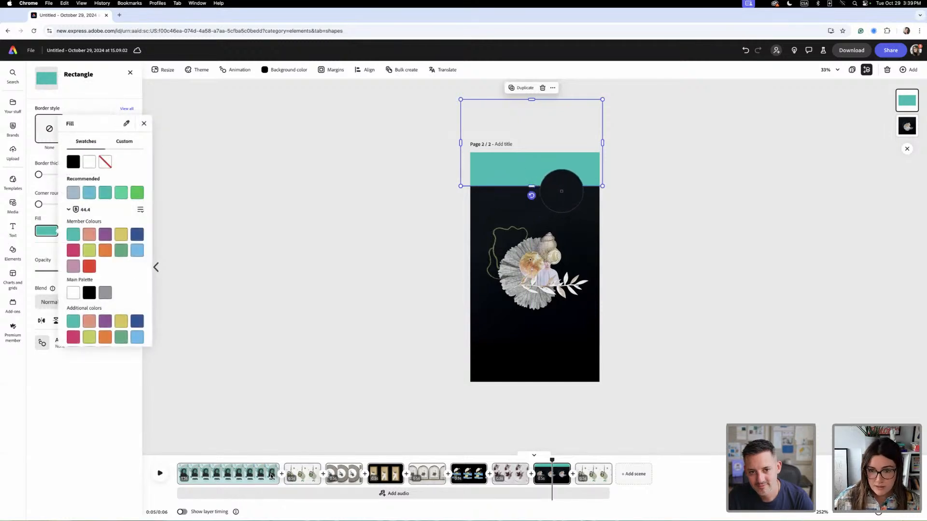
click(562, 191)
click(371, 176)
click(391, 230)
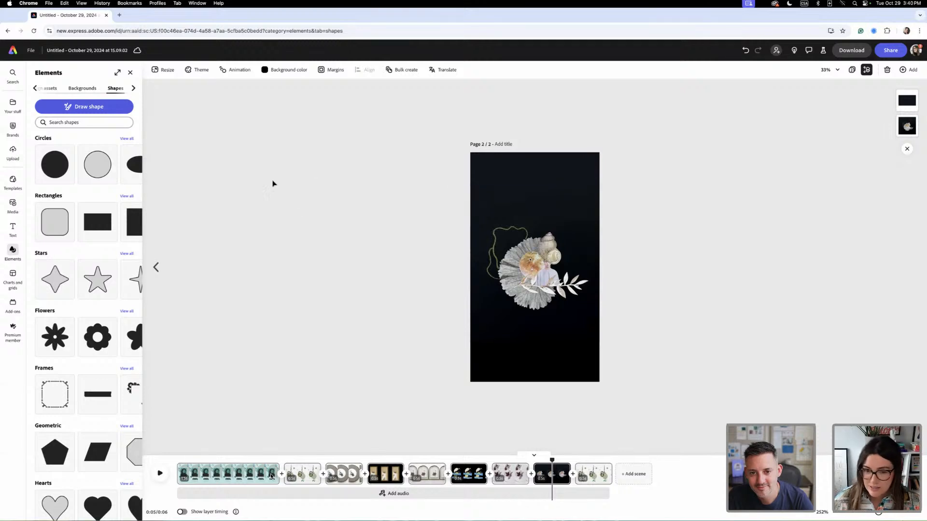
- Replace the image in the eighth artwork scene with the round botanical wreath collage, enlarged to fill the page with its left half in view
click(591, 475)
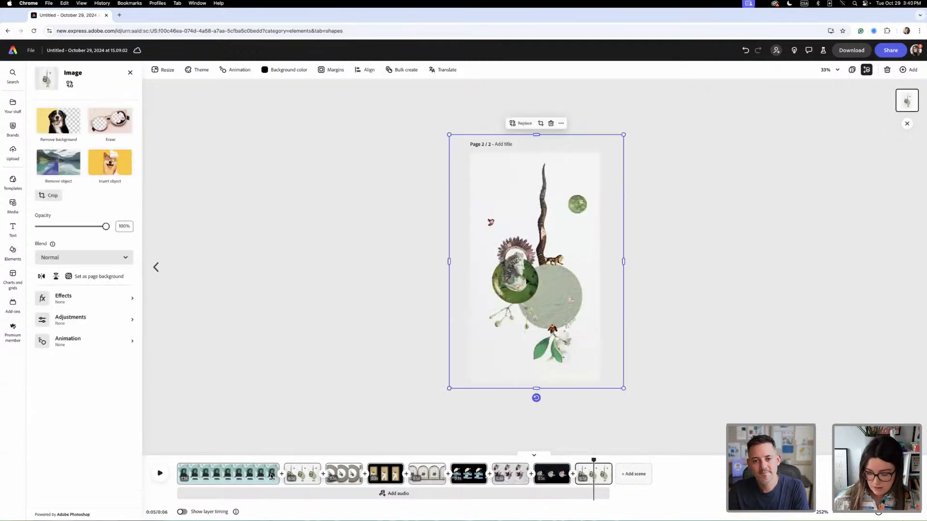
key(Delete)
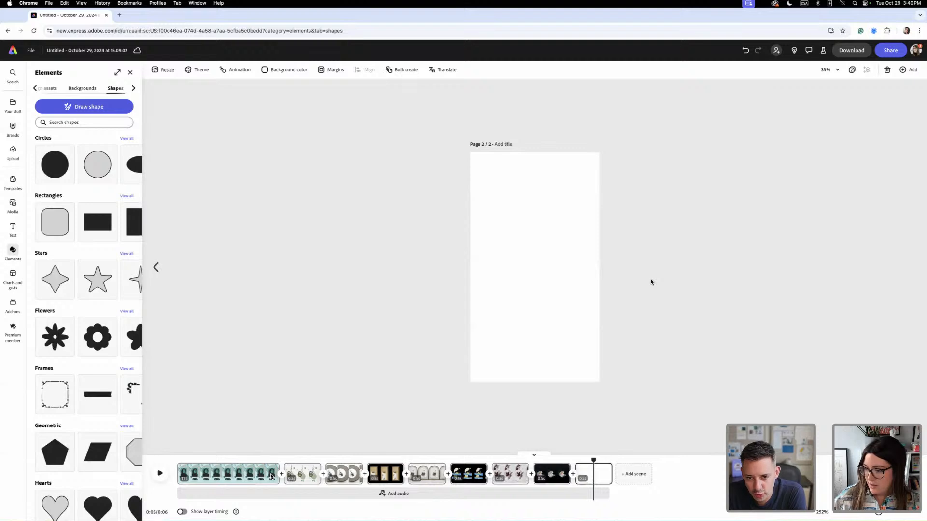
drag(611, 248, 586, 349)
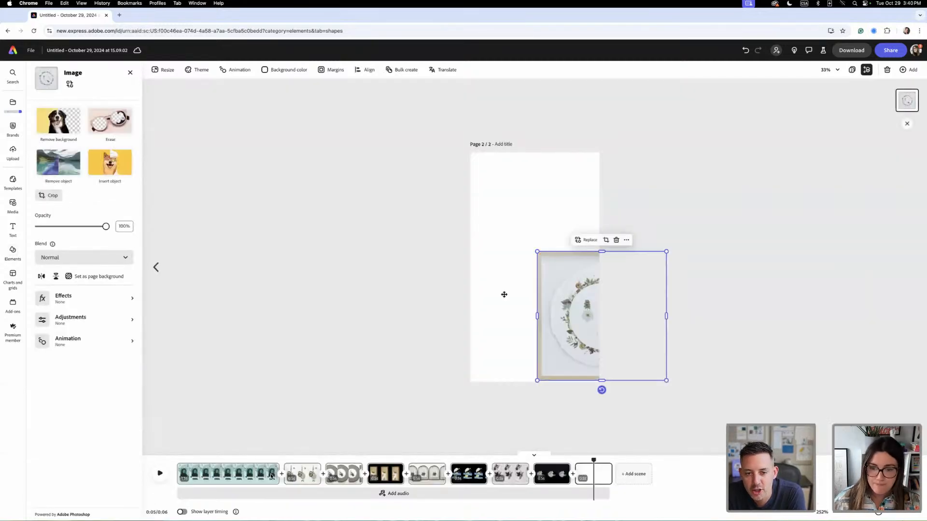
drag(575, 233, 781, 118)
drag(546, 202, 450, 169)
drag(465, 115, 440, 104)
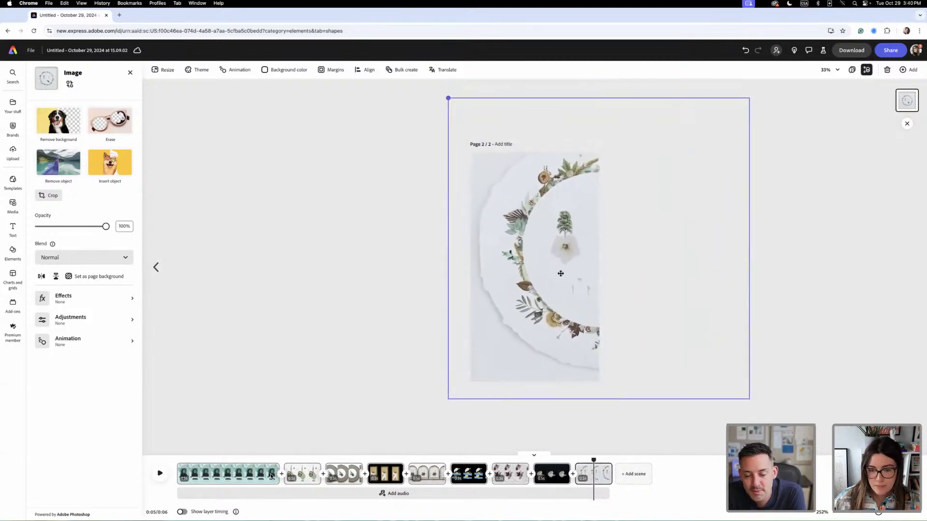
drag(554, 269, 560, 281)
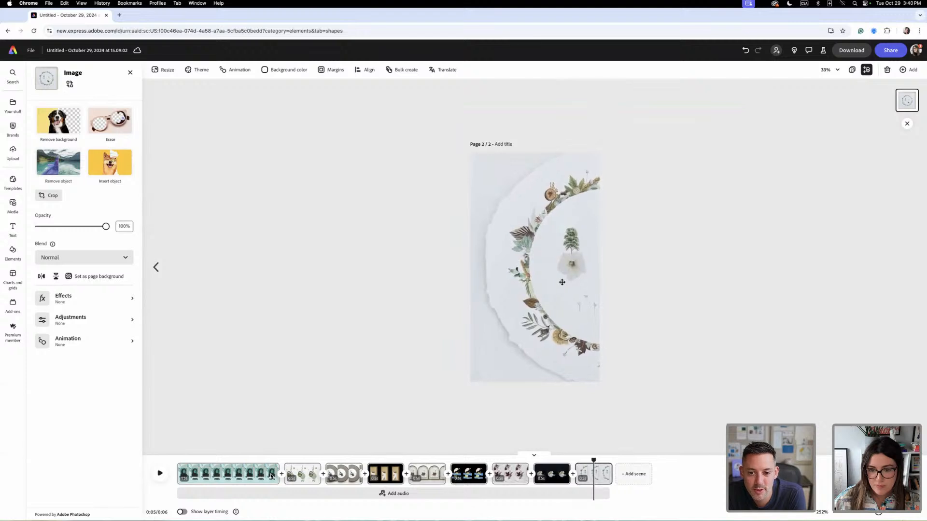
click(561, 282)
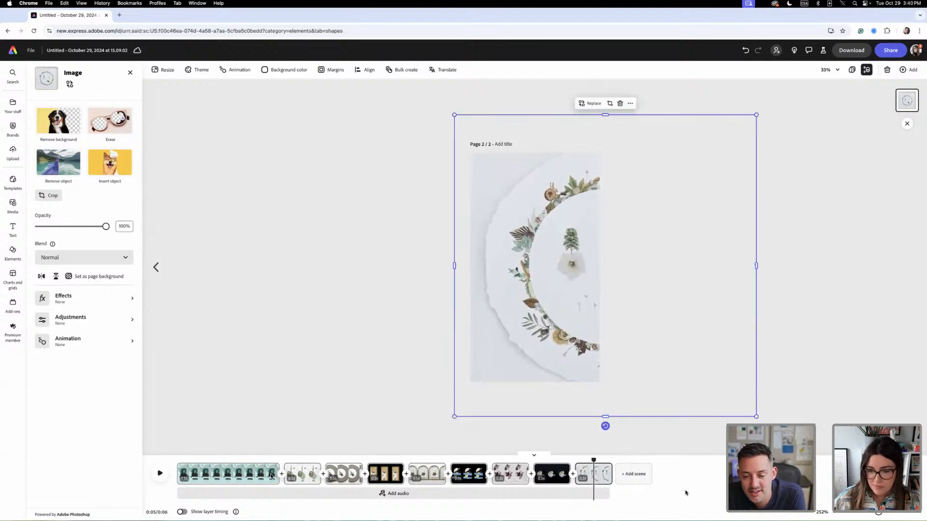
- Discard the newly added blank scene and duplicate the botanical wreath scene three times
click(635, 475)
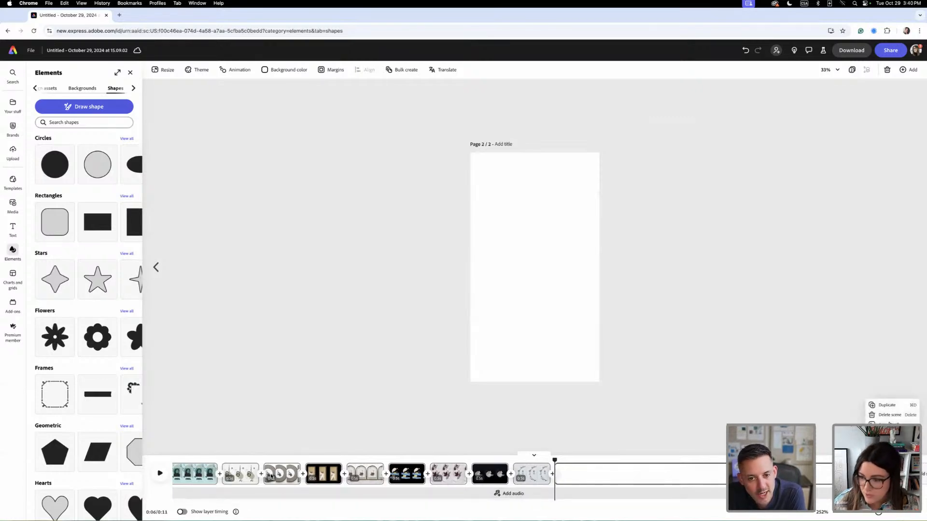
click(890, 416)
click(601, 471)
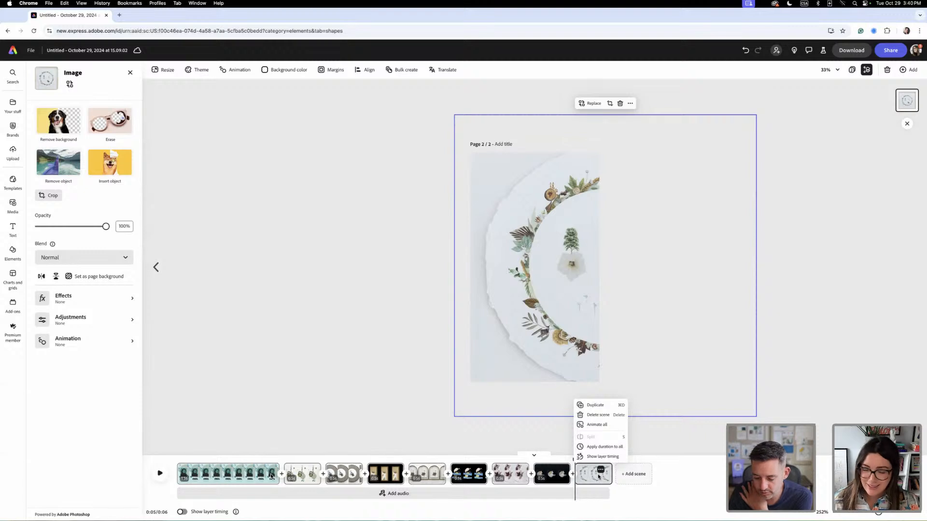
click(598, 405)
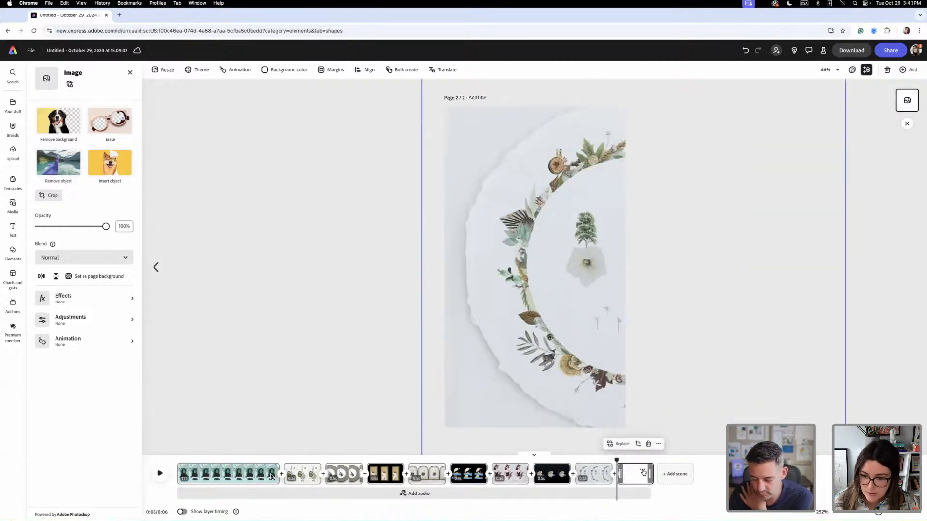
click(642, 470)
click(637, 405)
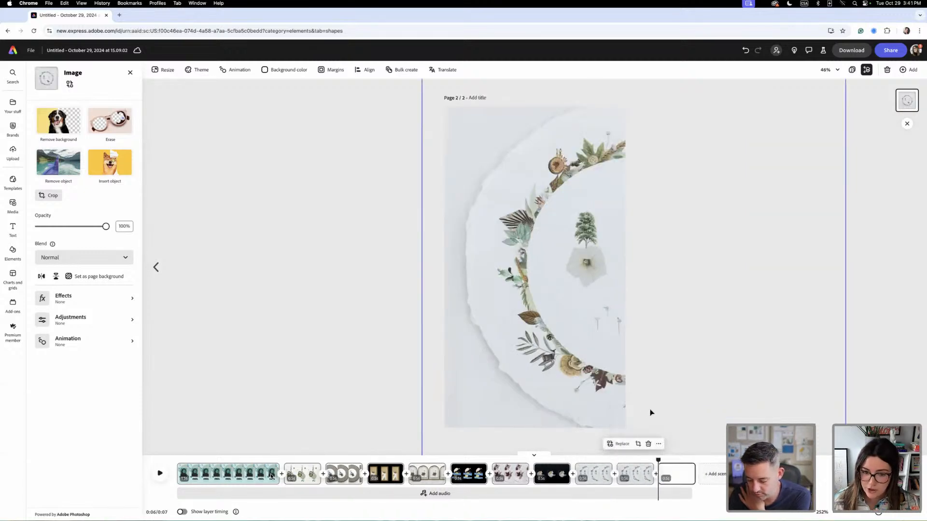
click(683, 470)
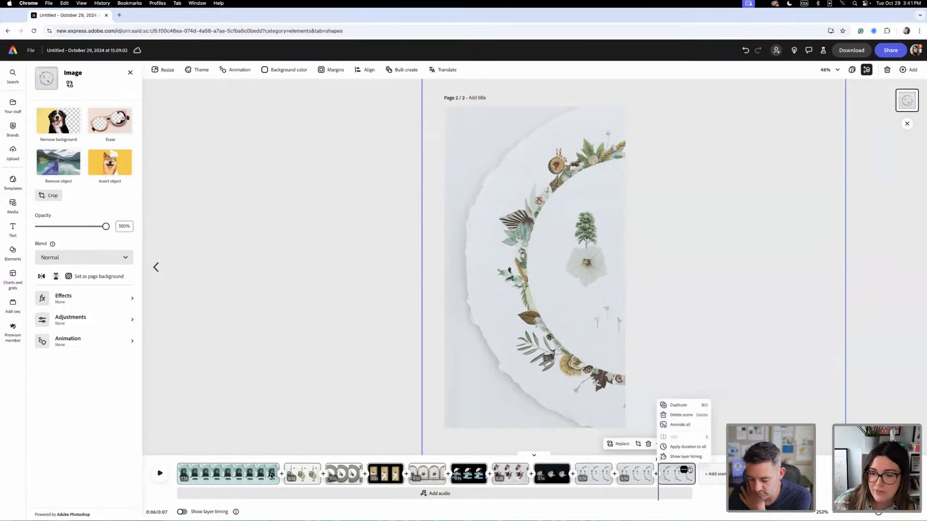
click(681, 406)
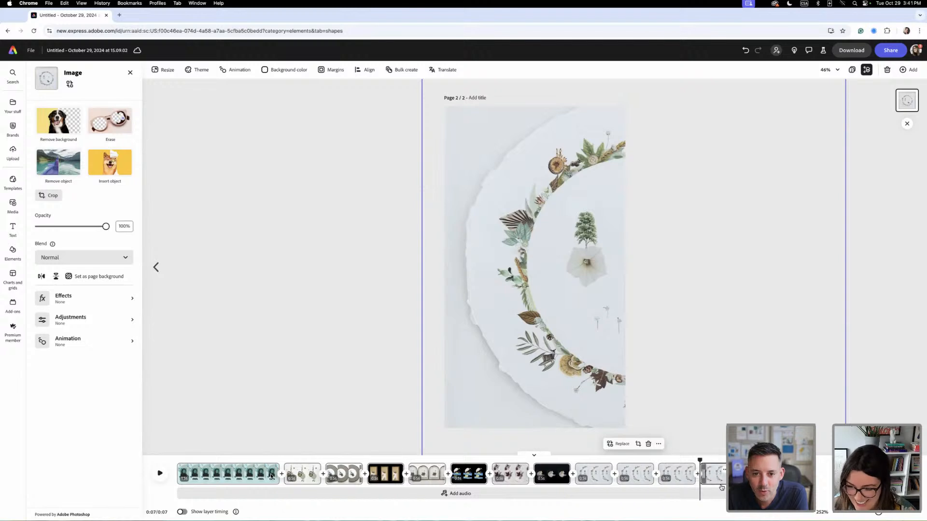
- Replace the image in the ninth artwork scene with the blue sailboat collage
click(633, 472)
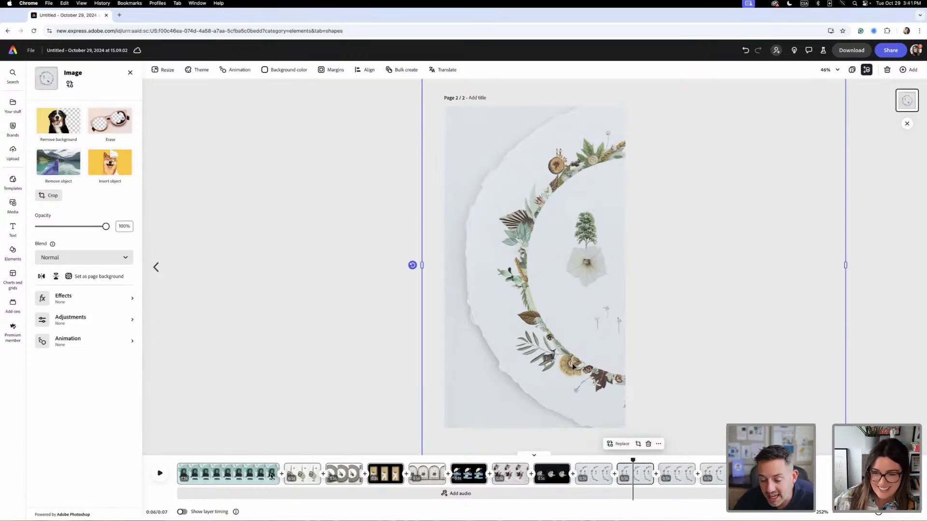
key(Delete)
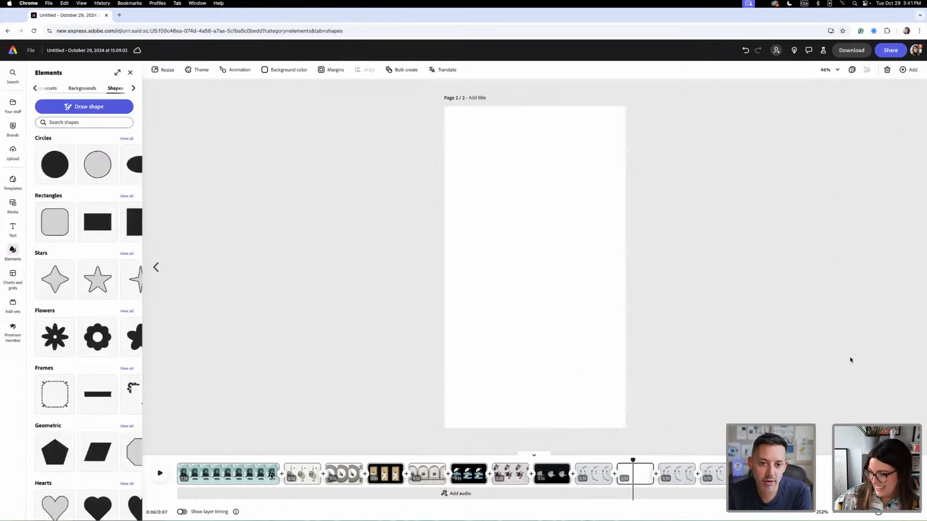
drag(850, 359, 614, 309)
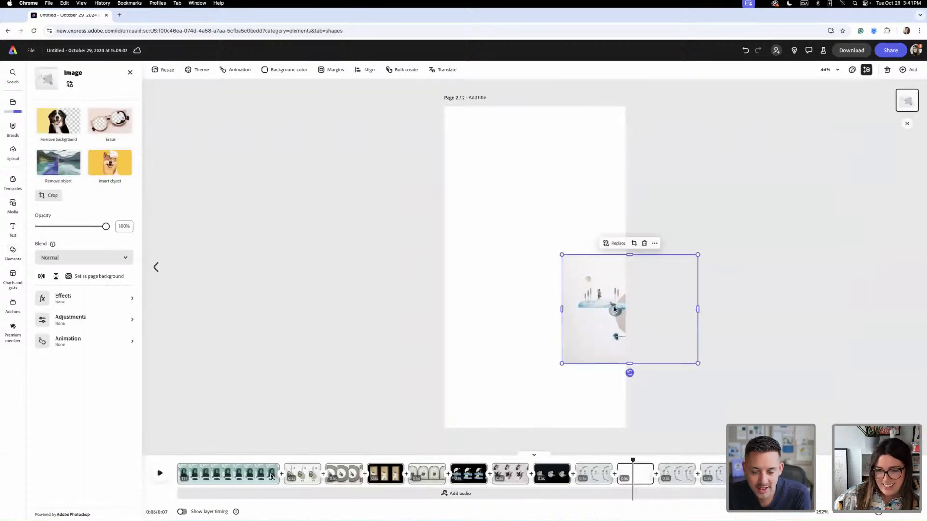
- Enlarge the sailboat collage to fill the page and position it so the boat, blue flowers and pointing hand are in view
drag(491, 156, 488, 152)
drag(576, 208, 861, 437)
mouse_move(519, 349)
mouse_down()
mouse_move(480, 348)
mouse_move(505, 343)
mouse_up()
drag(399, 96, 210, 25)
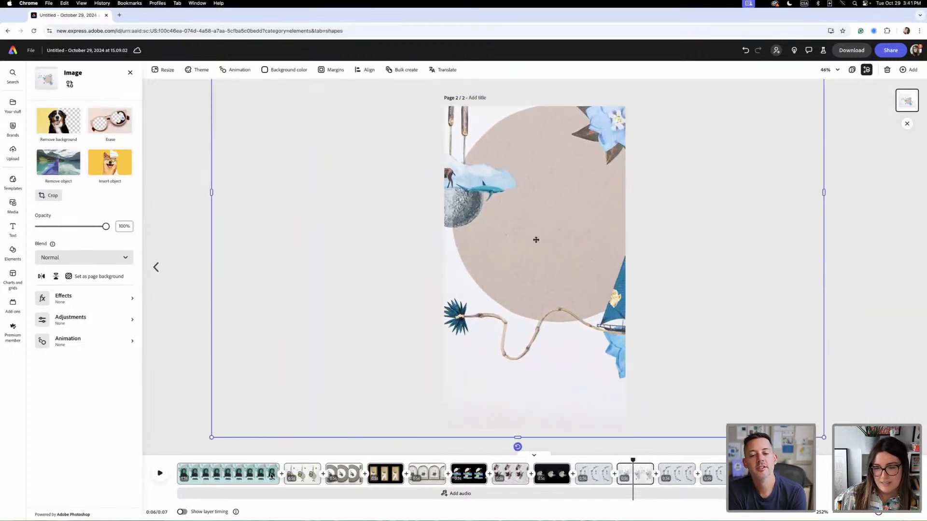
drag(535, 240, 483, 257)
drag(611, 290, 603, 304)
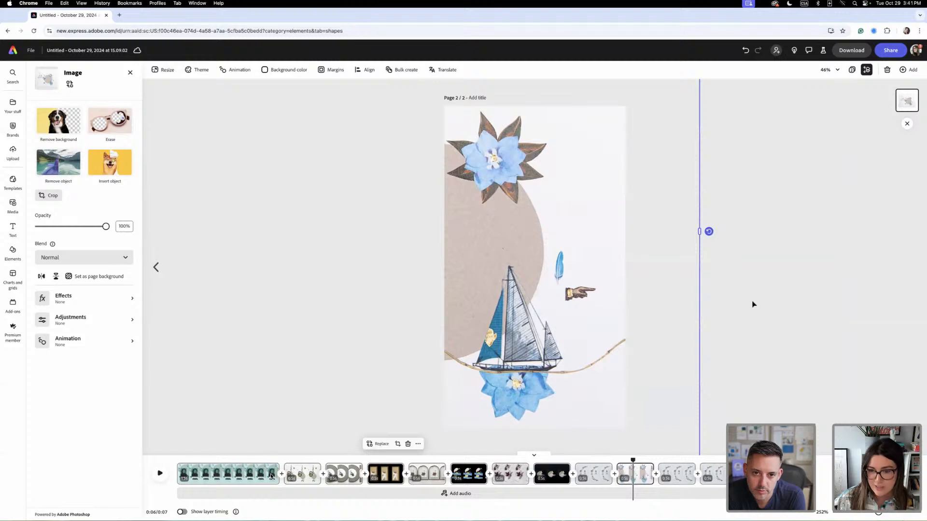
key(super+equal)
key(super+equal)
key(super+equal)
key(super+equal)
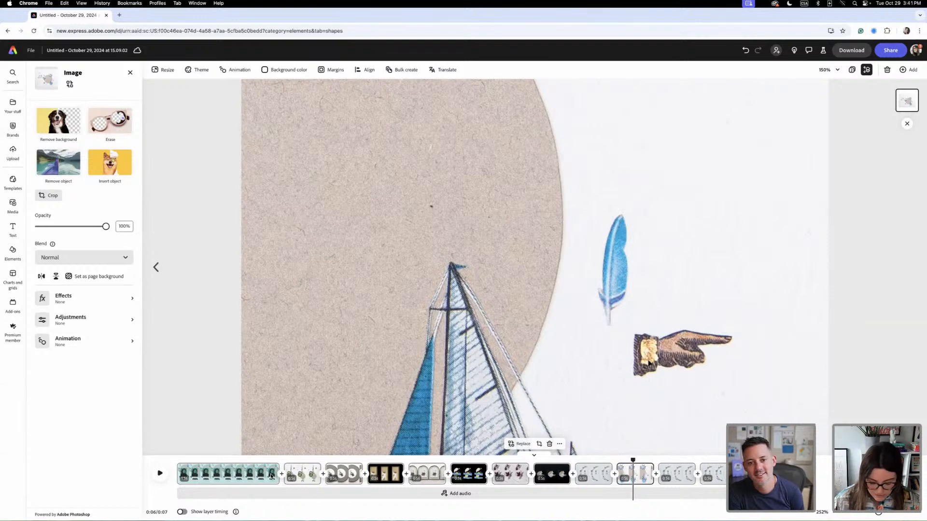
key(super+minus)
key(super+minus)
key(super+minus)
key(super+minus)
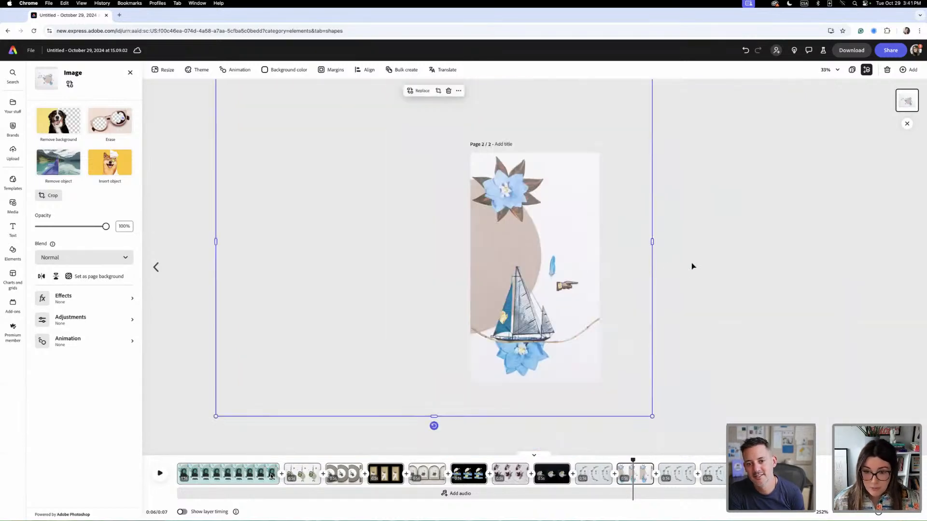
- Replace the image in the tenth artwork scene with the wood-framed green collage, centred on the page
click(693, 274)
click(685, 480)
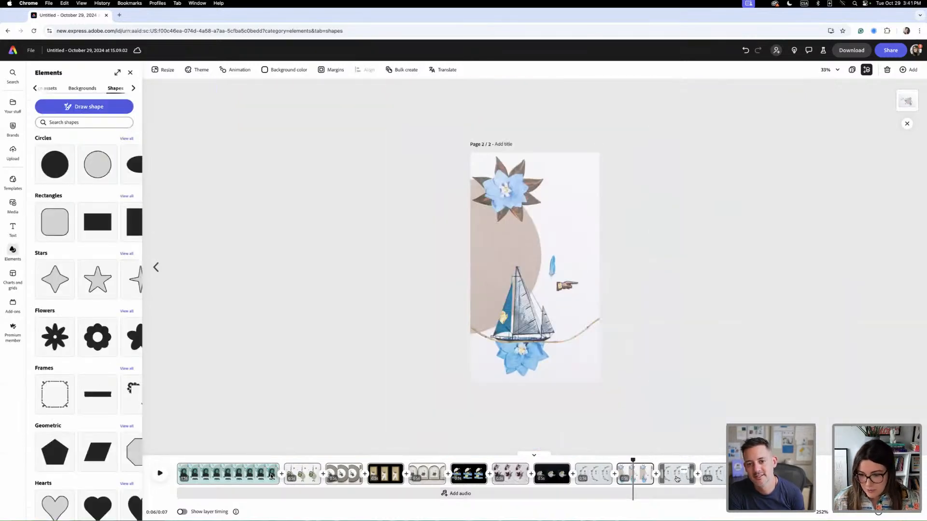
click(558, 346)
key(Delete)
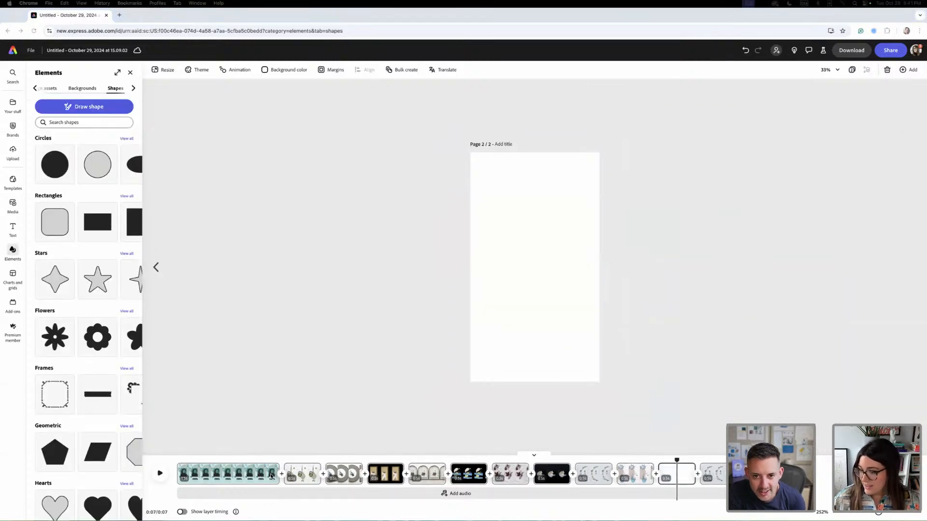
drag(926, 338, 525, 247)
drag(574, 335, 541, 269)
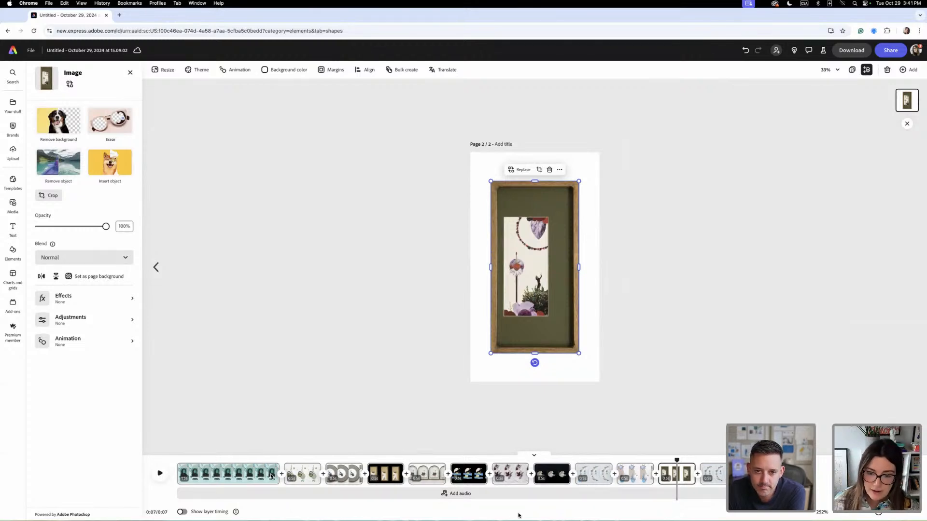
- Set the framed collage scene's background colour to black and play the page back from the start
click(590, 476)
click(560, 475)
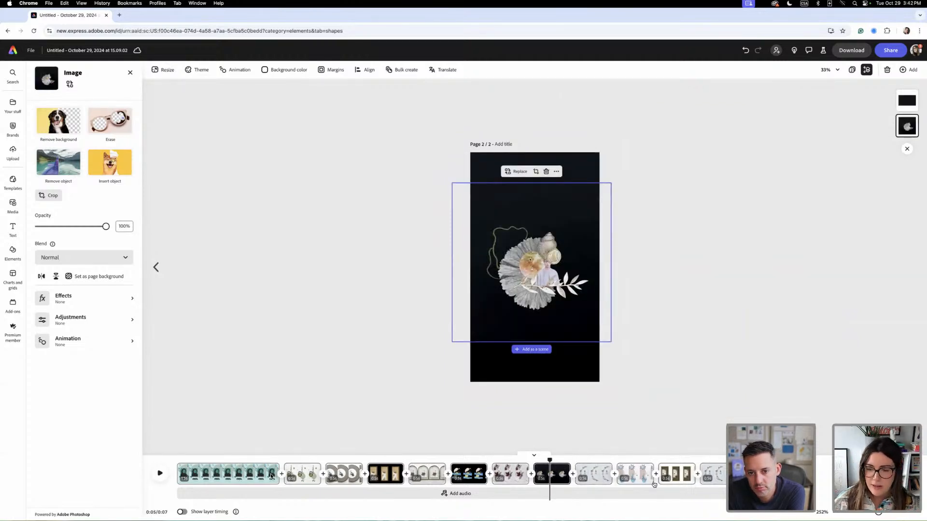
click(675, 477)
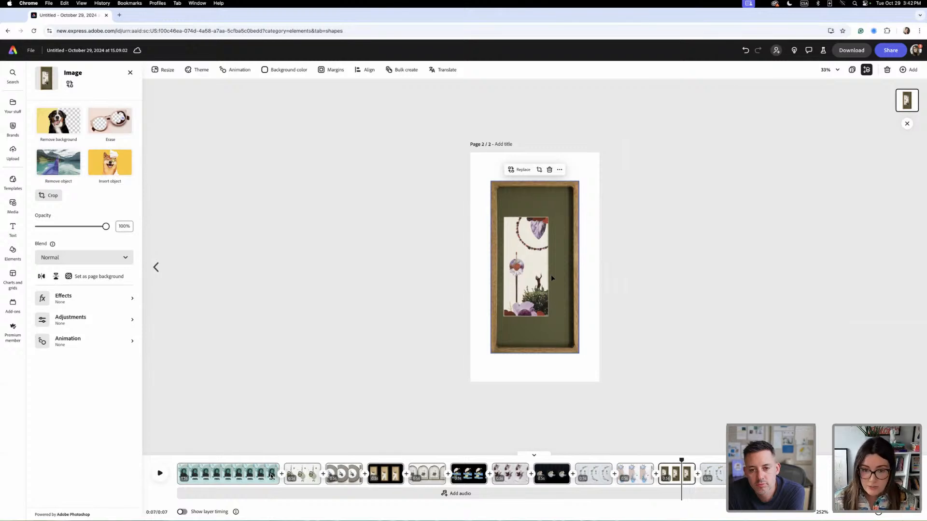
click(284, 69)
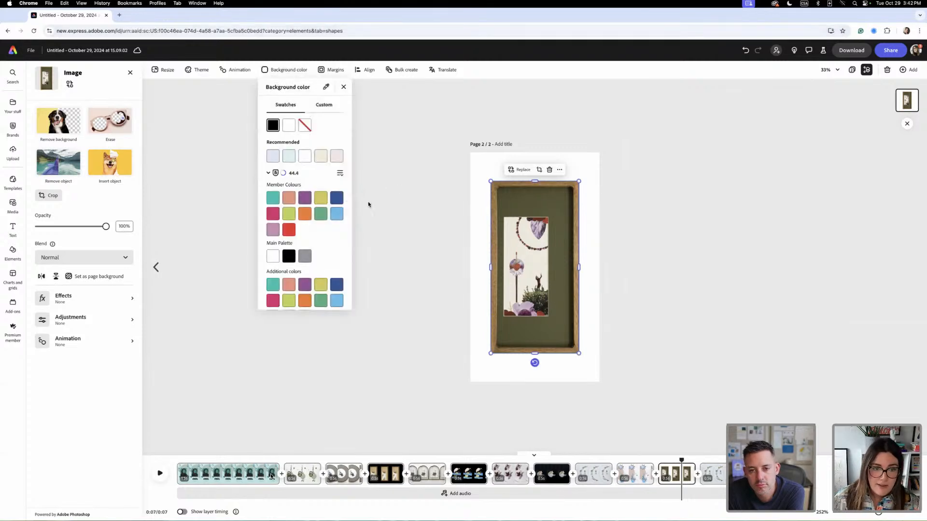
click(267, 125)
click(671, 304)
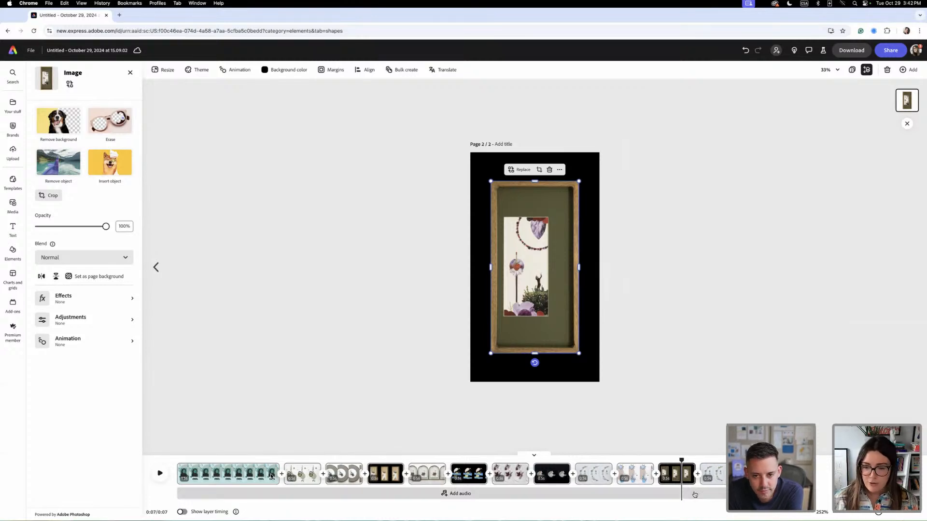
drag(681, 460, 186, 452)
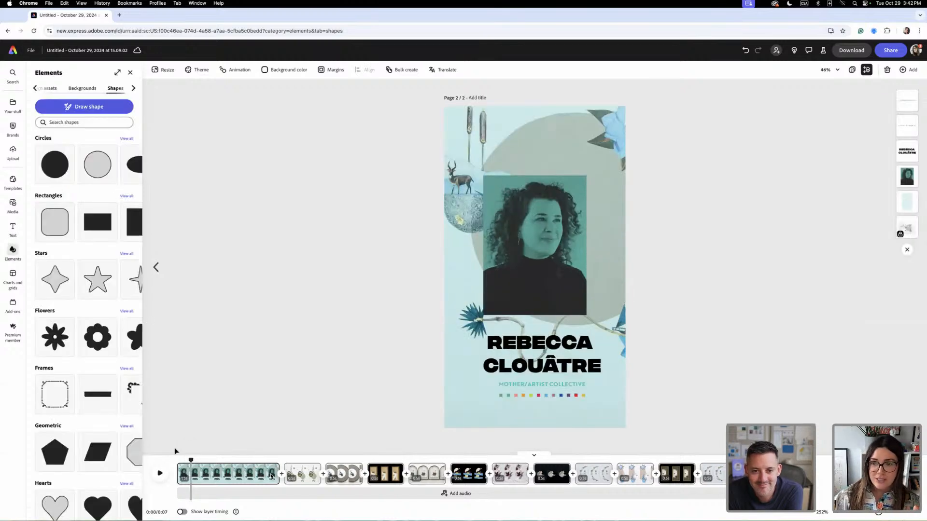
key(space)
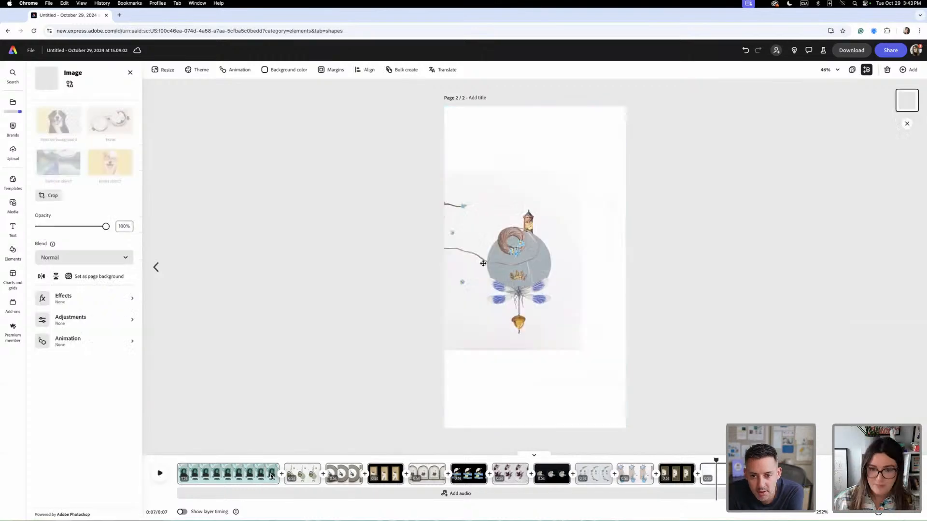
- Enlarge the tower and dragonfly collage to fill the eleventh artwork scene, with its grey circle centred in view
drag(484, 262, 517, 282)
drag(613, 188, 726, 78)
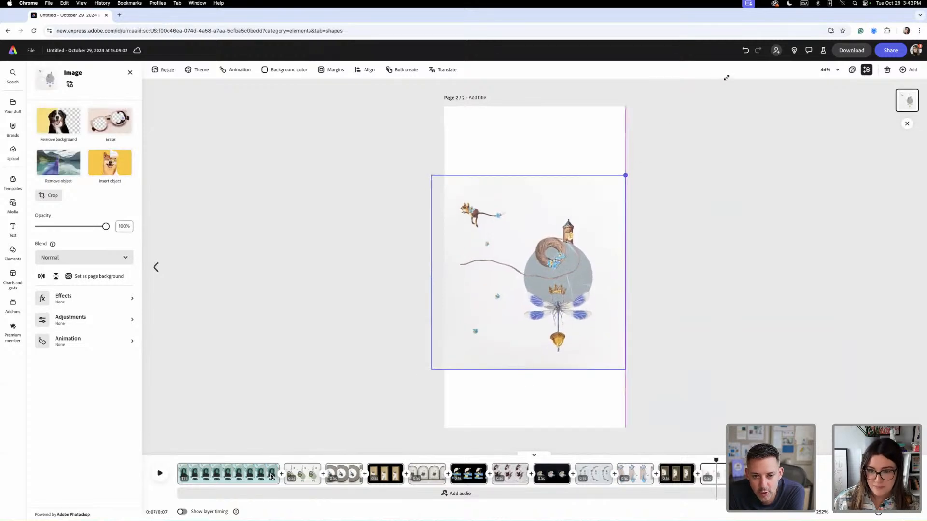
mouse_move(618, 193)
mouse_down()
mouse_move(570, 300)
mouse_move(617, 207)
mouse_up()
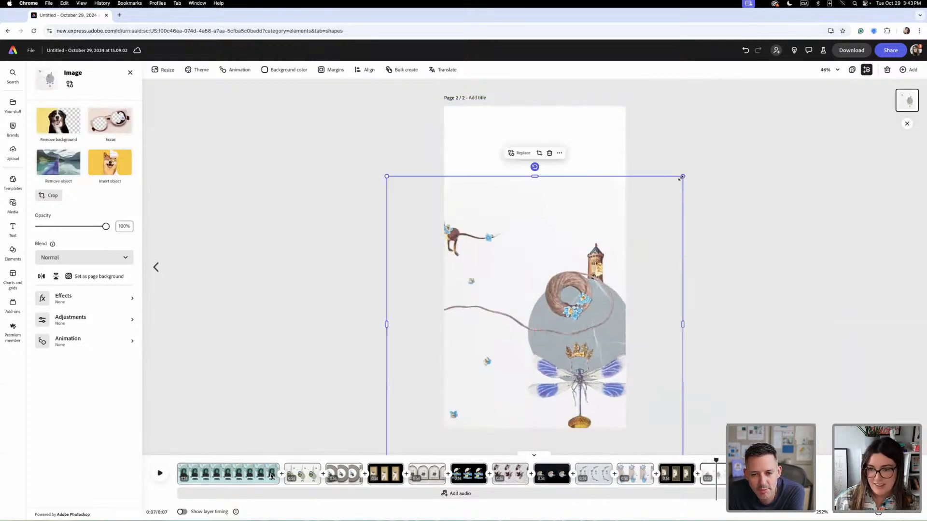
drag(683, 177, 812, 82)
drag(640, 213, 652, 232)
drag(589, 260, 437, 221)
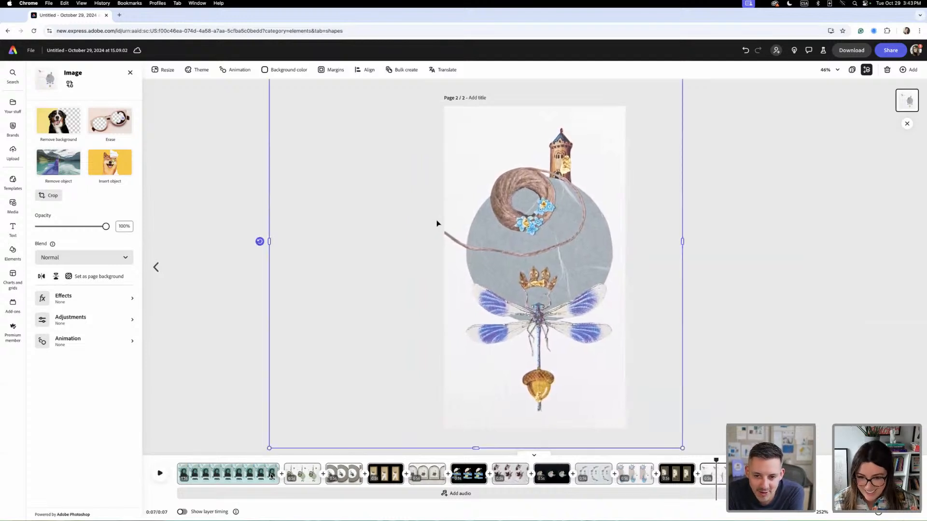
- Discard the blank scene at the end of the page and duplicate the tower and dragonfly scene
click(777, 408)
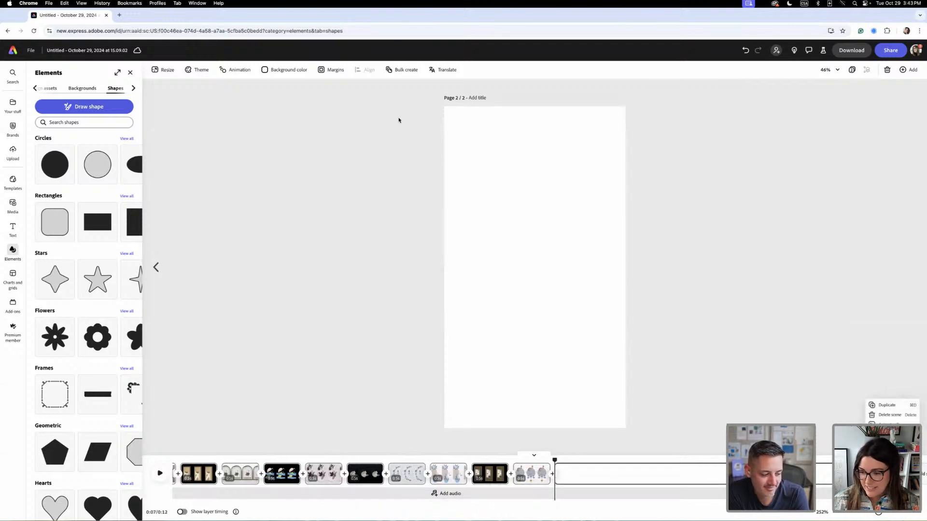
key(Delete)
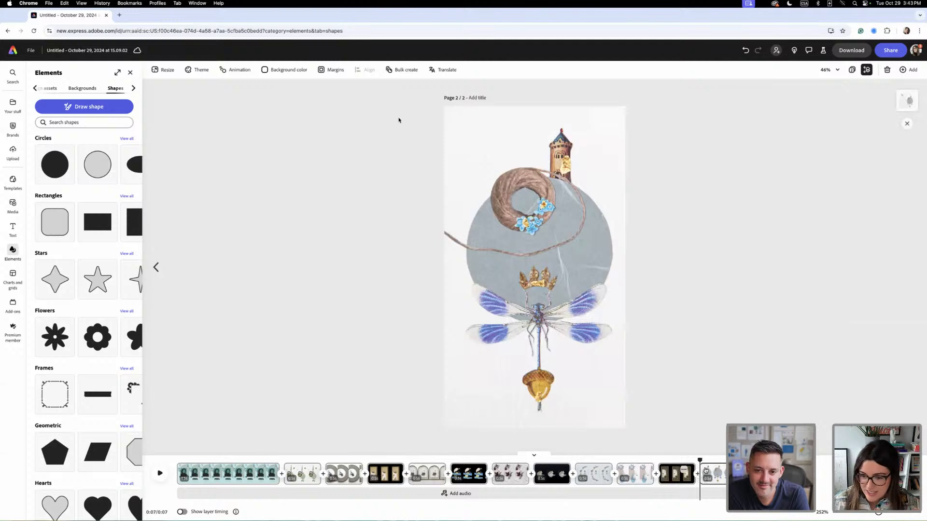
click(724, 470)
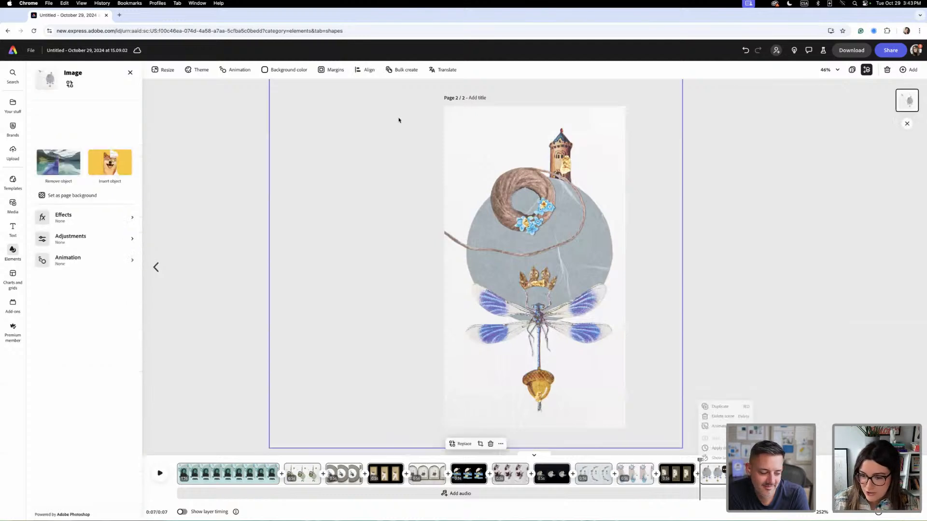
click(728, 409)
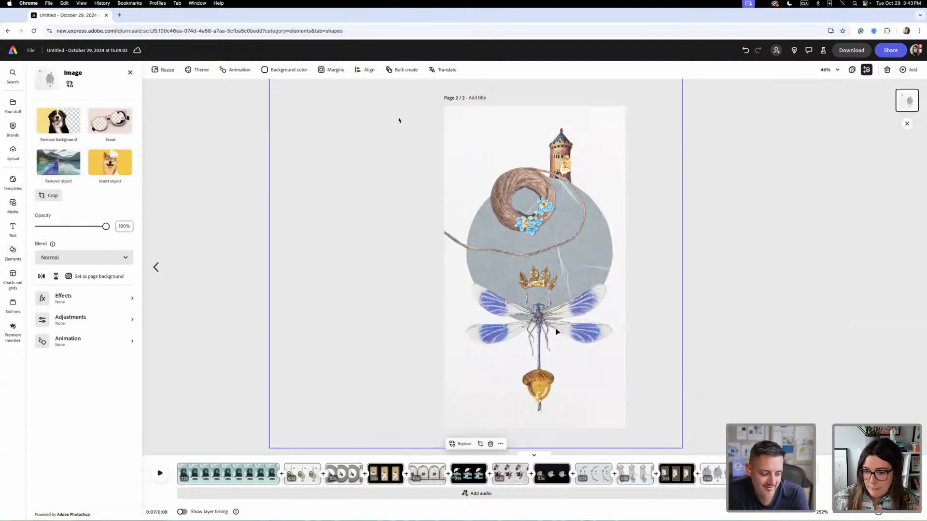
- Replace the image in the duplicated scene with the collage of the mother in a gilt frame beside a clay figurine
key(Delete)
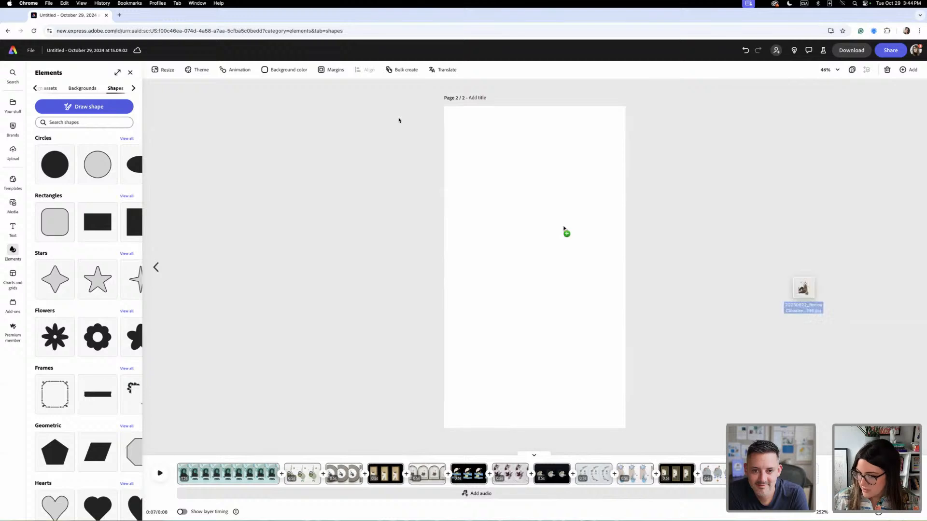
drag(802, 289, 491, 150)
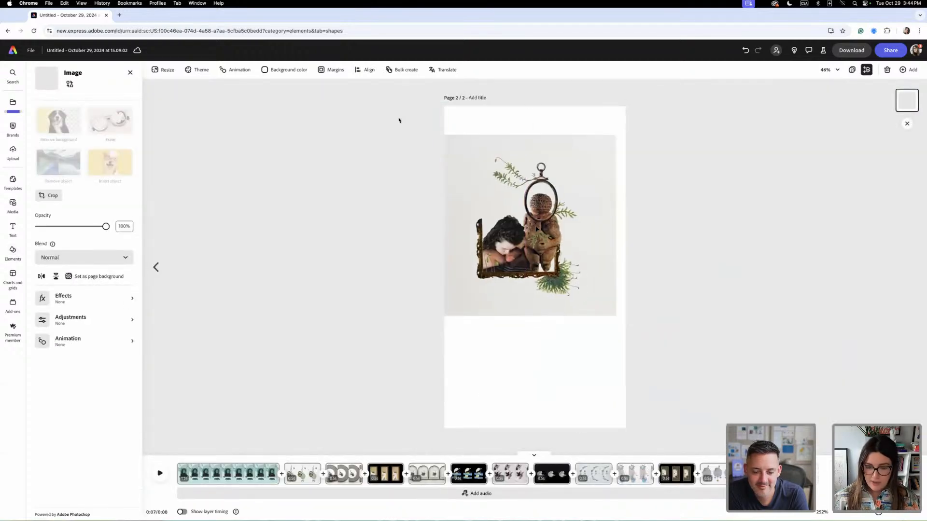
key(super+plus)
key(super+plus)
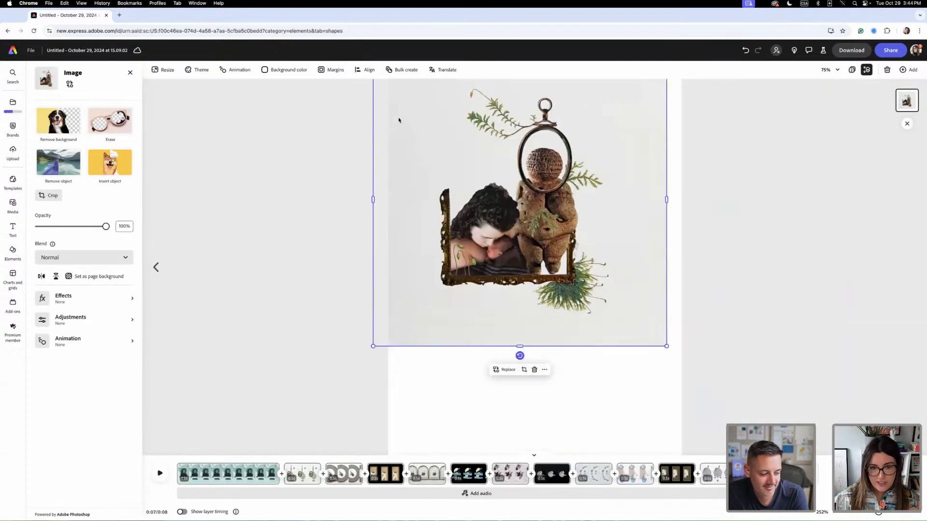
drag(574, 282, 577, 264)
scroll(562, 309, up, 1)
drag(573, 327, 574, 256)
scroll(573, 298, up, 1)
scroll(677, 354, down, 1)
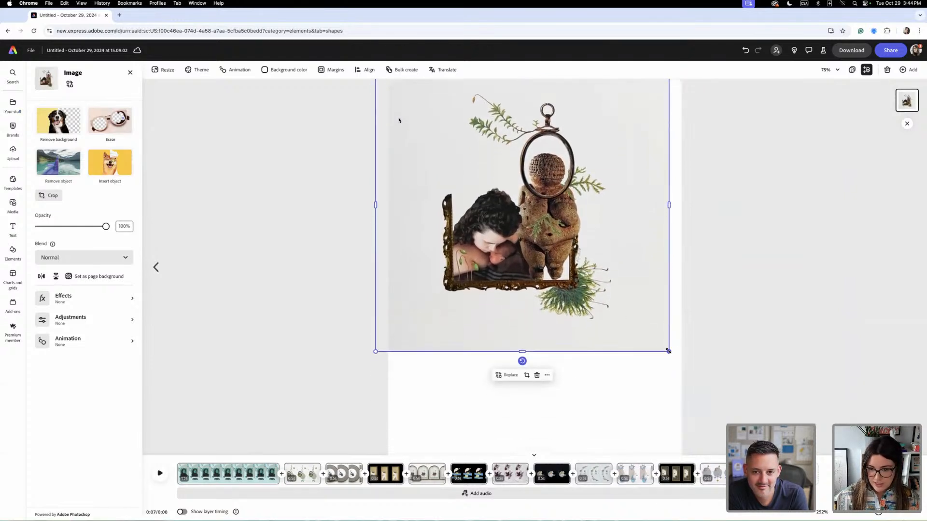
- Enlarge the mother and figurine collage to cover the whole page, centre its subject, and play the page back from the start
drag(668, 352, 792, 475)
drag(601, 318, 570, 325)
key(super+minus)
key(super+minus)
drag(635, 328, 706, 387)
drag(564, 302, 539, 294)
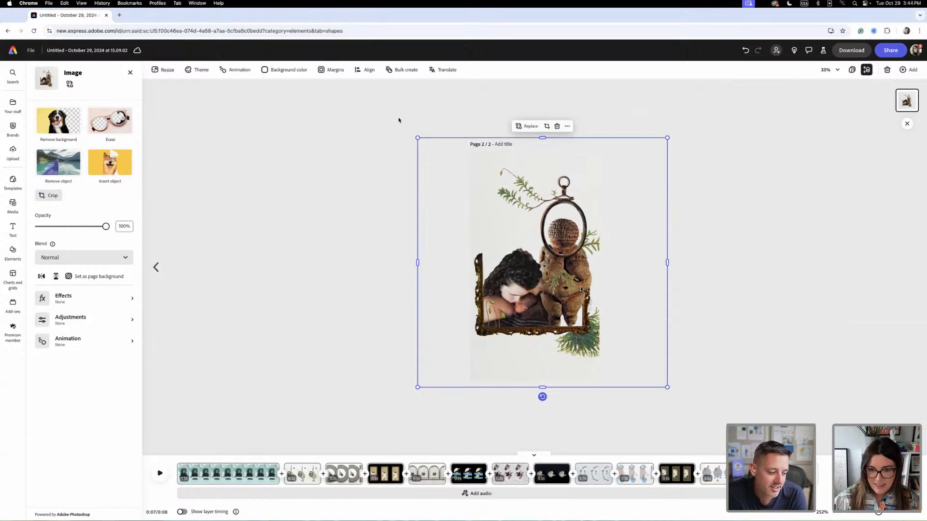
click(774, 346)
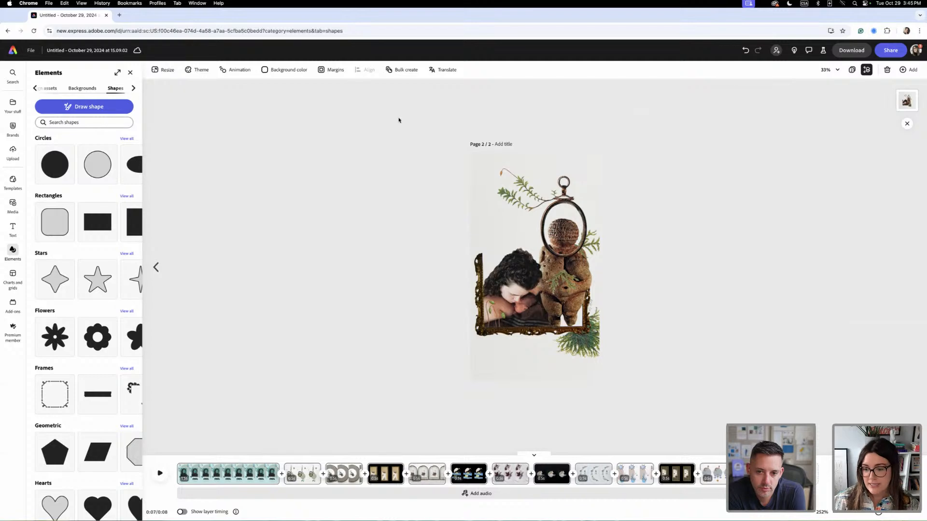
drag(777, 461, 138, 452)
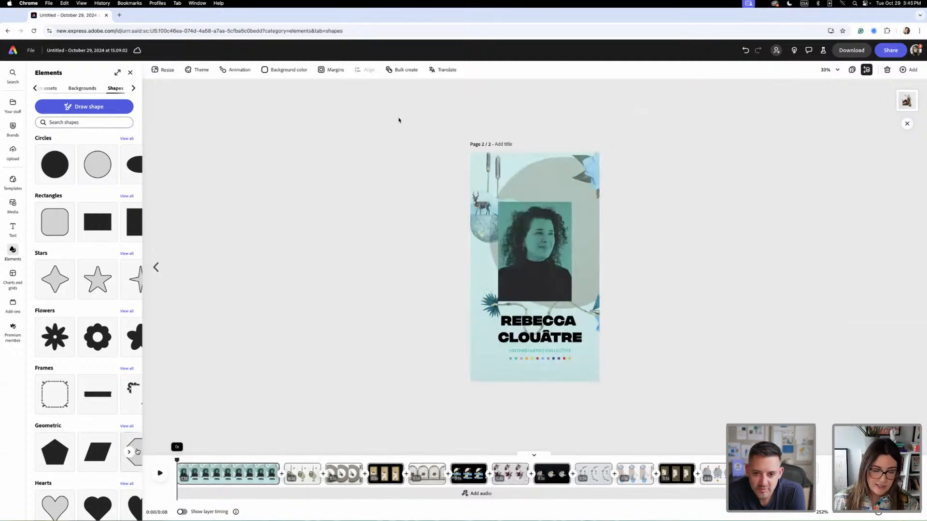
key(space)
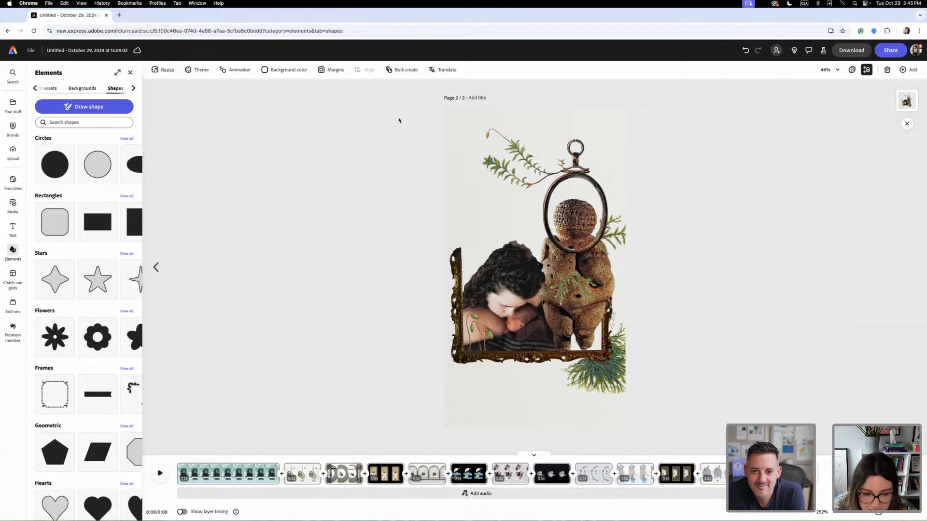
- Duplicate the artist portrait scene and move the copy to the end of the page
click(299, 476)
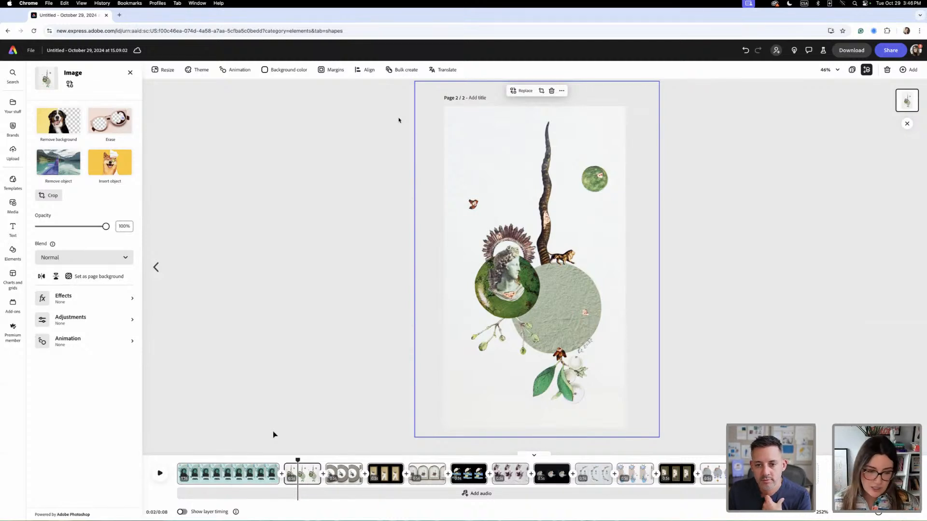
right_click(267, 470)
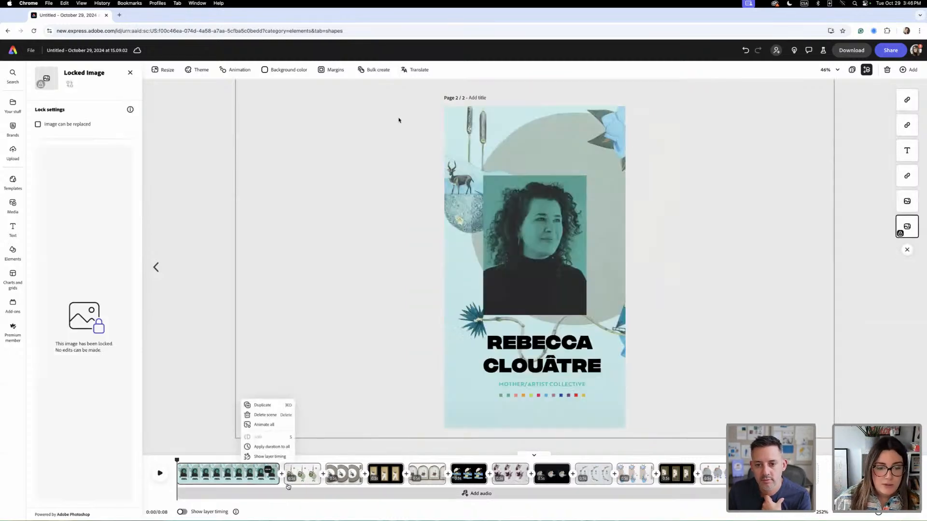
click(269, 408)
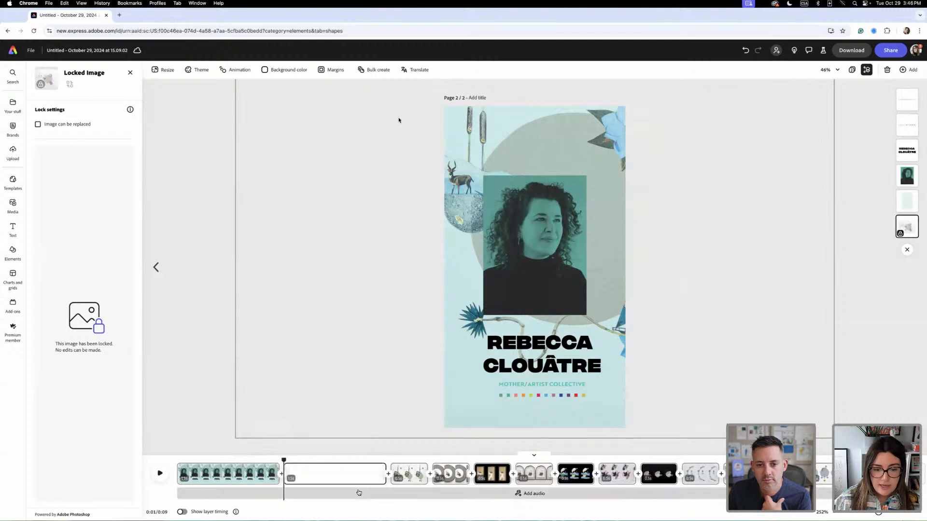
mouse_move(313, 473)
mouse_down()
mouse_move(335, 427)
mouse_move(624, 431)
mouse_move(771, 447)
mouse_move(823, 473)
mouse_up()
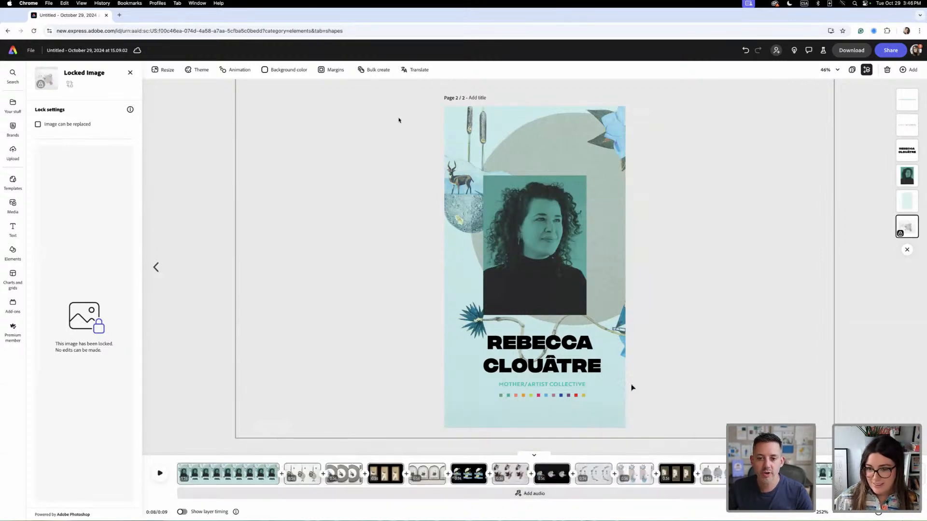
- Delete the portrait from the closing scene and replace the artist's name with "NICE TO MEET YOU!", breaking the line before MEET
click(575, 295)
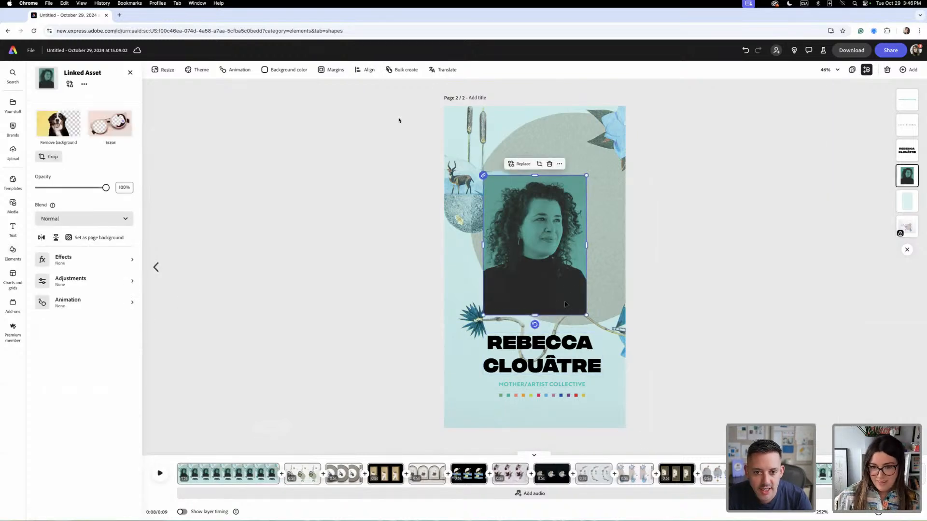
key(Delete)
click(590, 368)
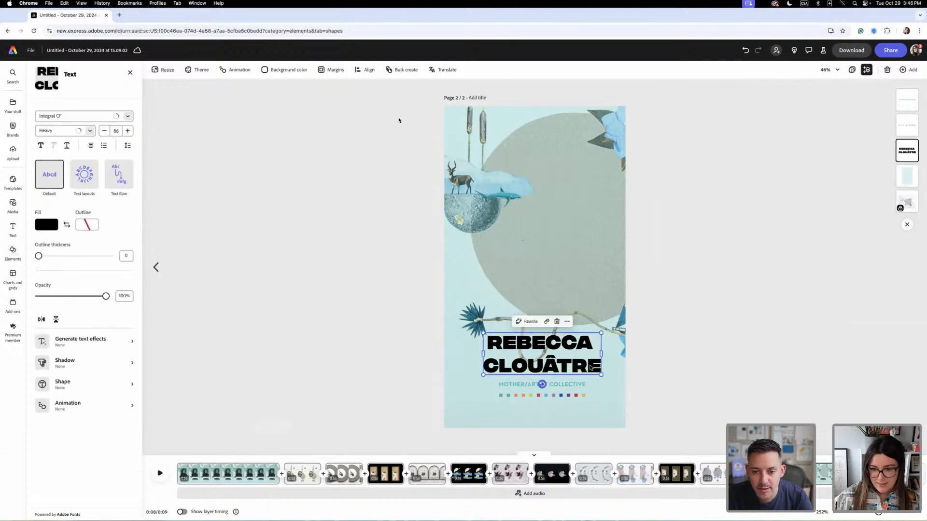
double_click(590, 368)
drag(599, 370, 487, 338)
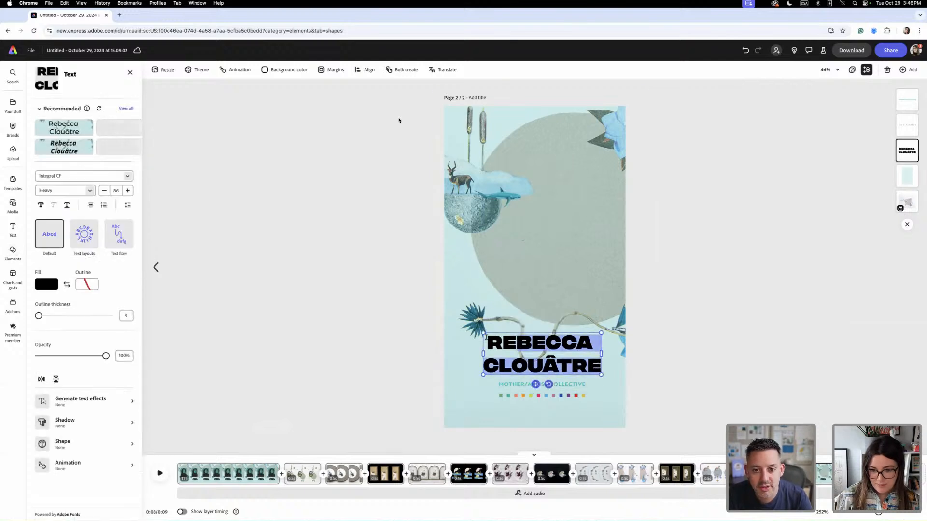
text(NICE TO)
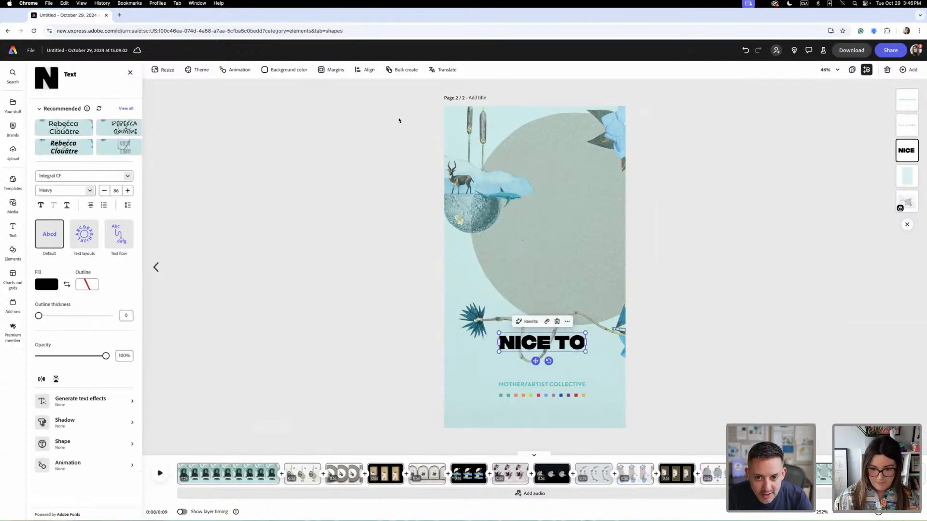
text( MEET YOU!)
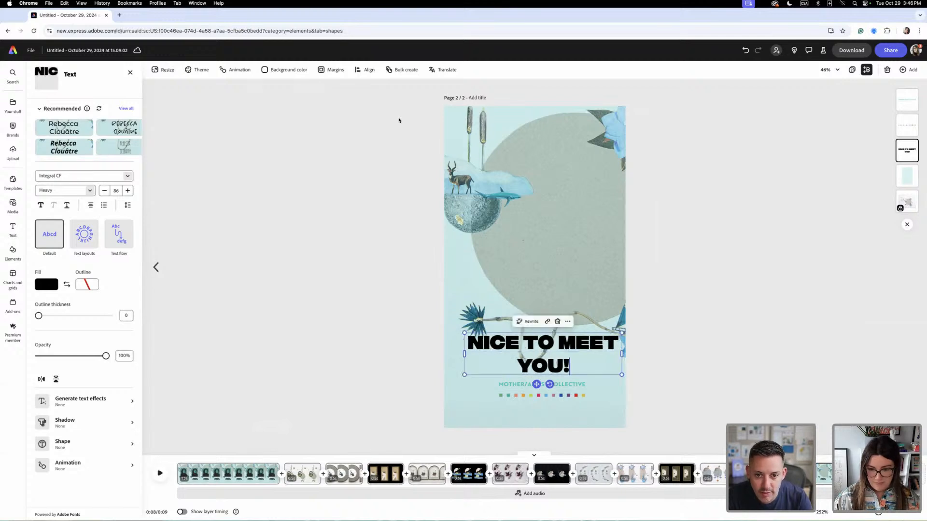
key(alt+Left)
key(alt+Left)
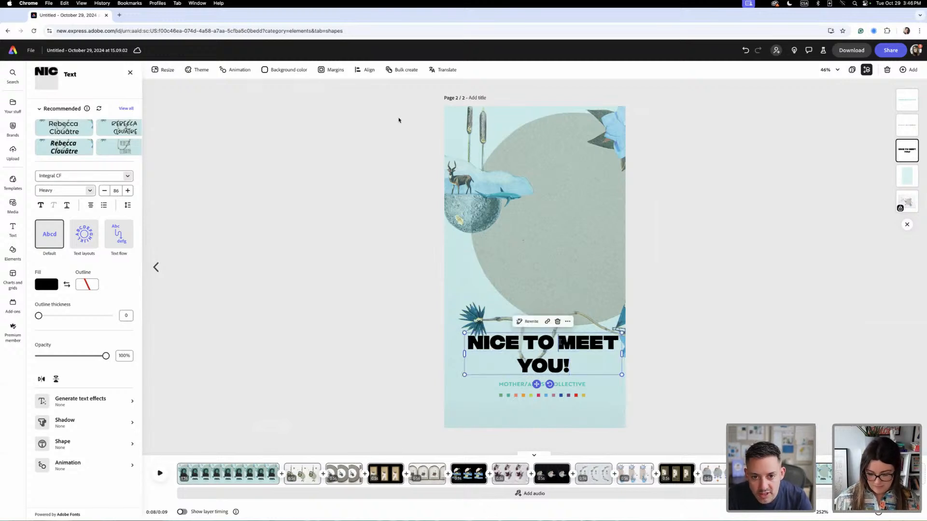
key(Return)
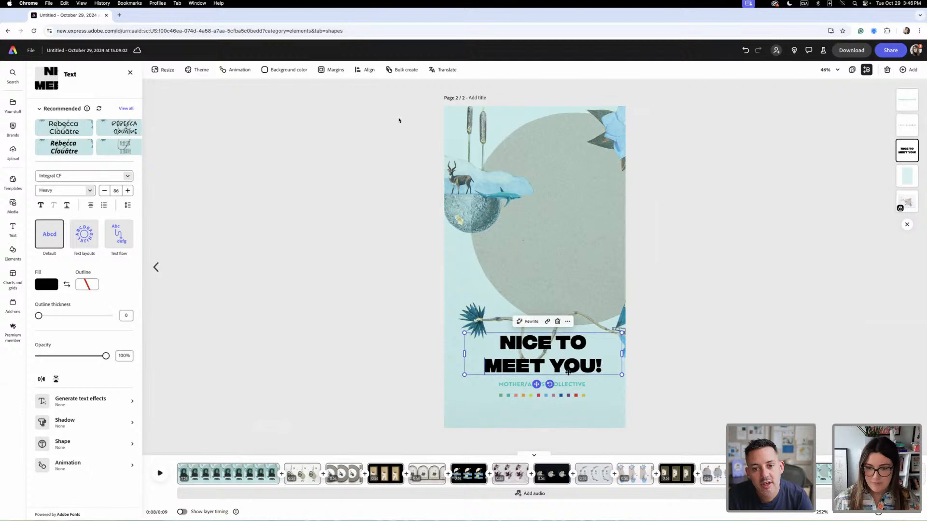
- Move the "NICE TO MEET YOU!" heading up to the page's middle over the grey circle and set its line spacing to 0.97
drag(582, 369, 582, 321)
click(699, 397)
click(600, 372)
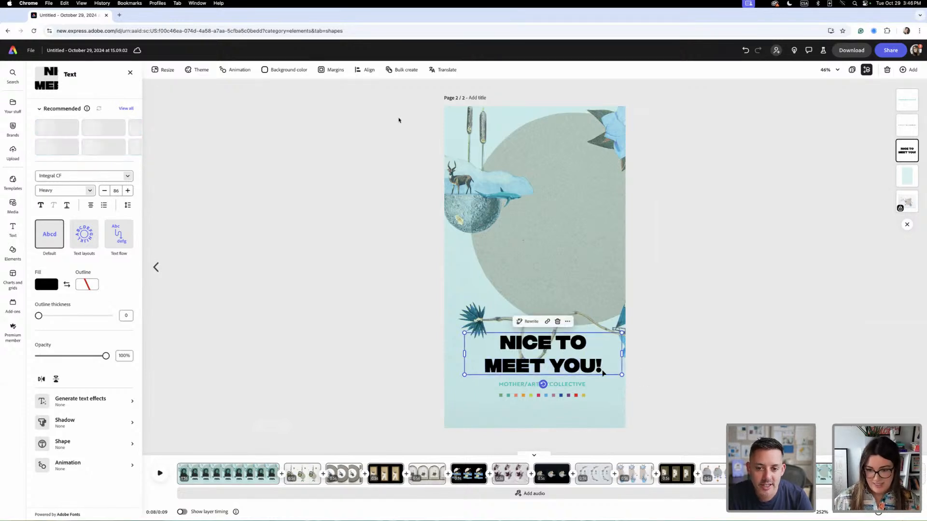
drag(595, 369, 584, 267)
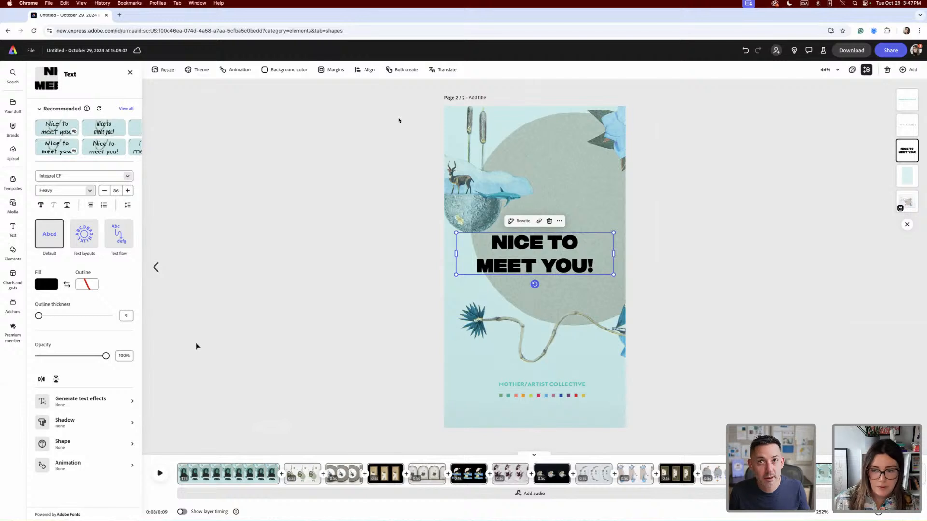
click(129, 207)
drag(107, 265, 101, 267)
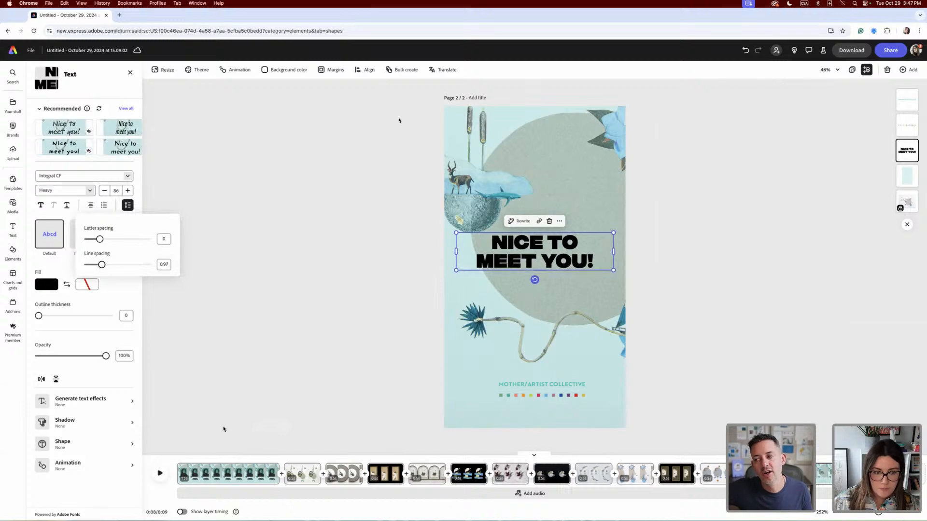
click(186, 461)
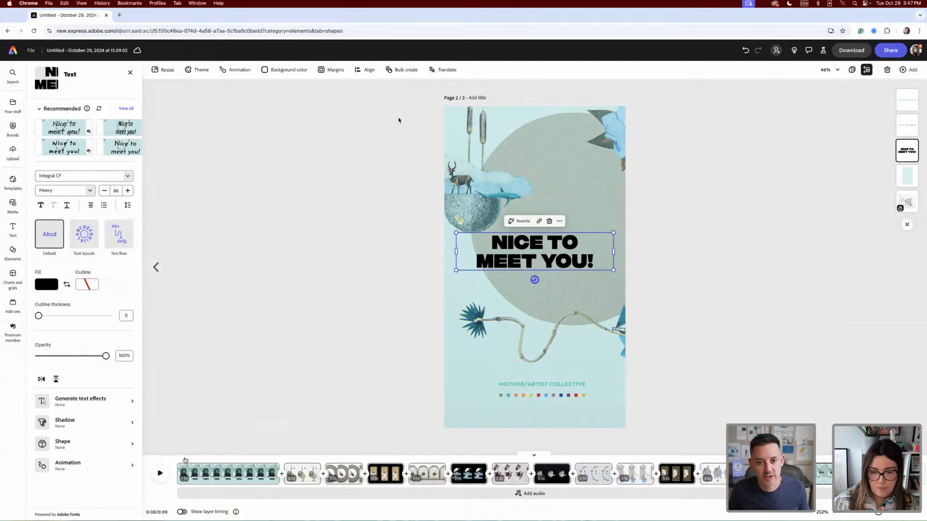
- In the opening portrait scene, tighten the line spacing of the artist's name heading to 1.02
click(237, 477)
click(553, 369)
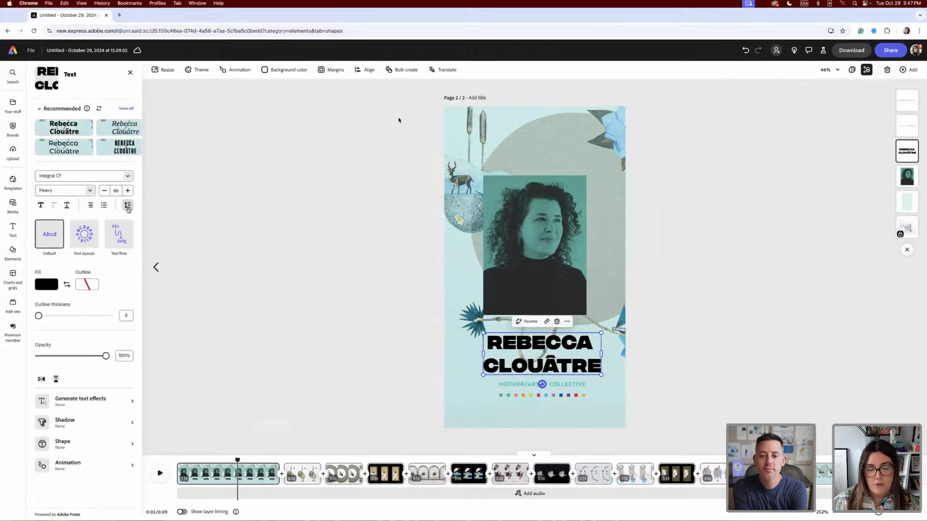
click(128, 206)
drag(109, 267, 103, 268)
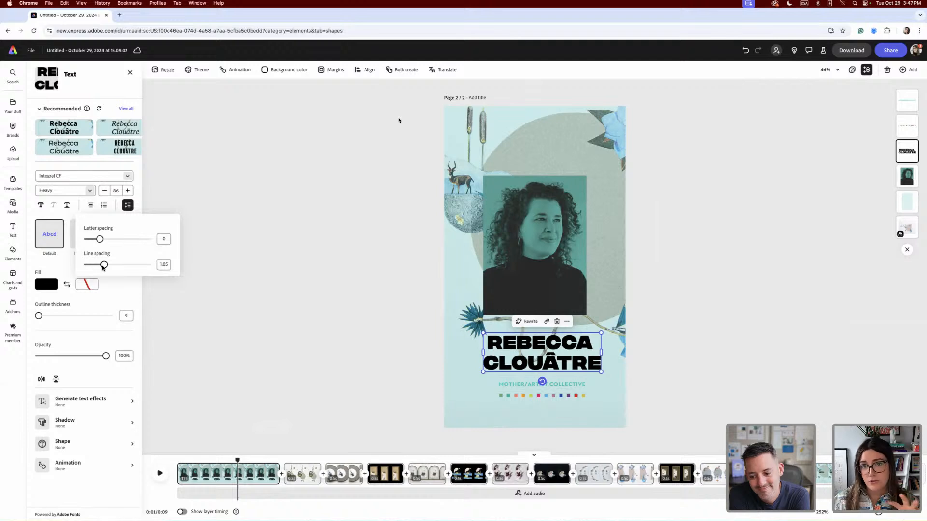
drag(103, 268, 99, 271)
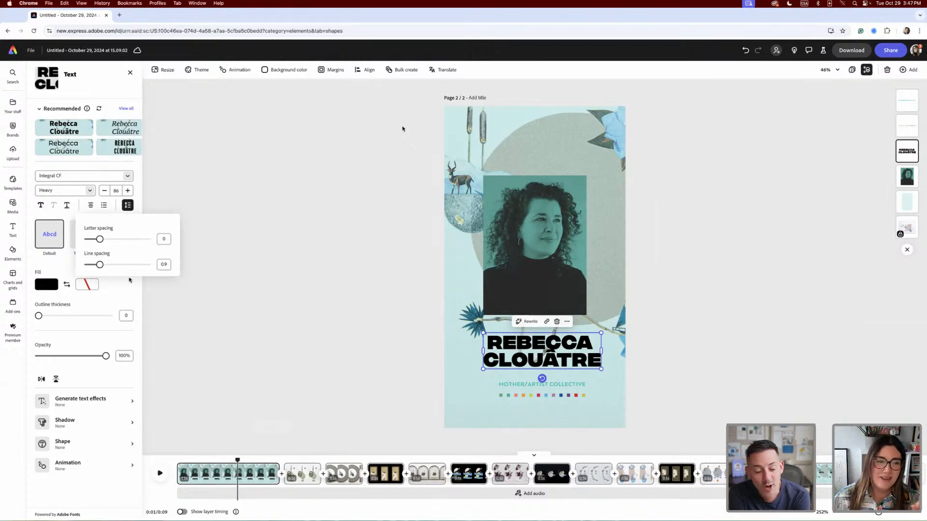
click(275, 353)
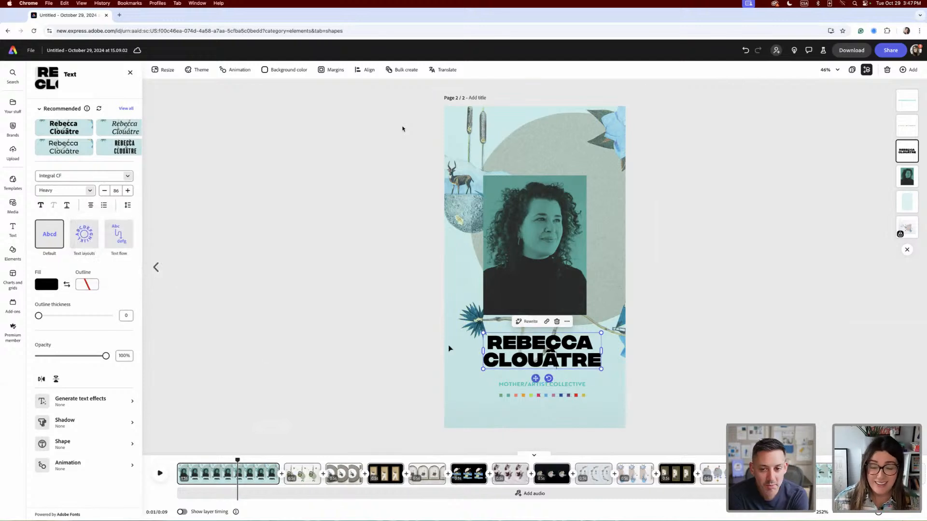
click(127, 205)
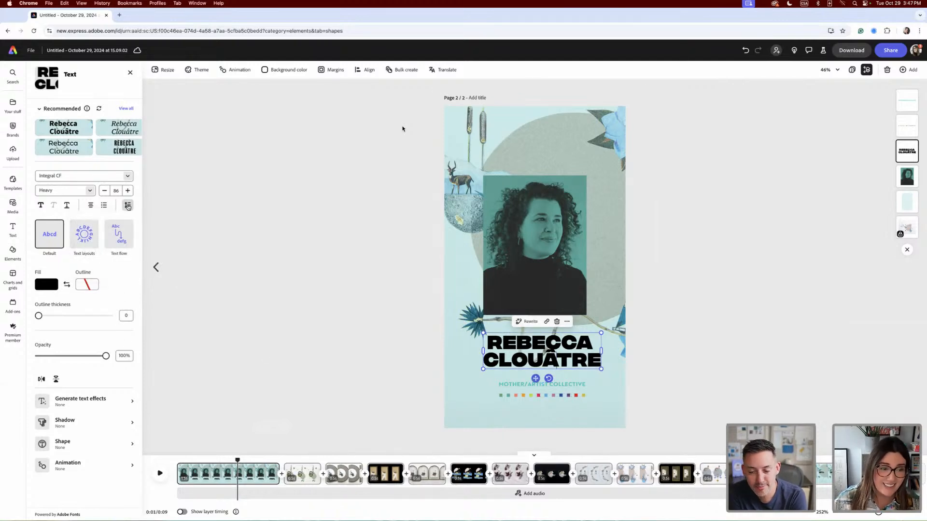
drag(99, 265, 103, 264)
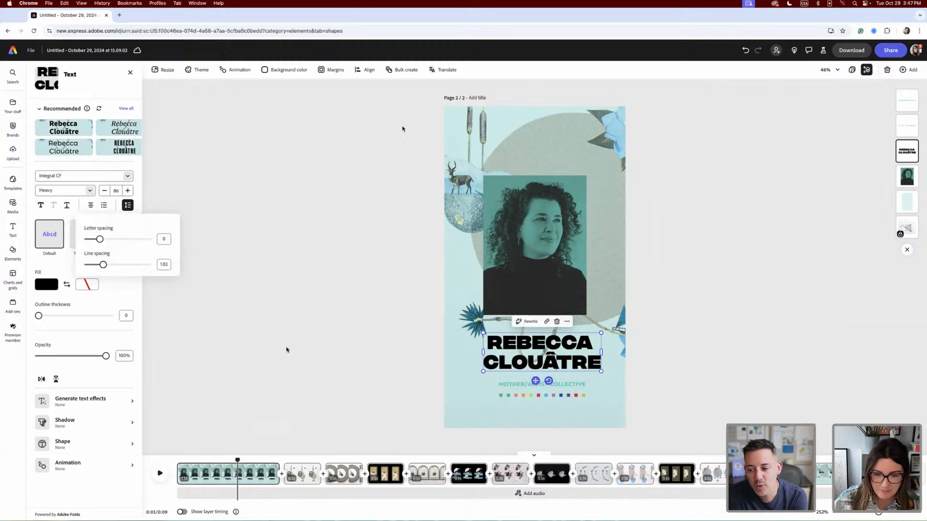
click(293, 351)
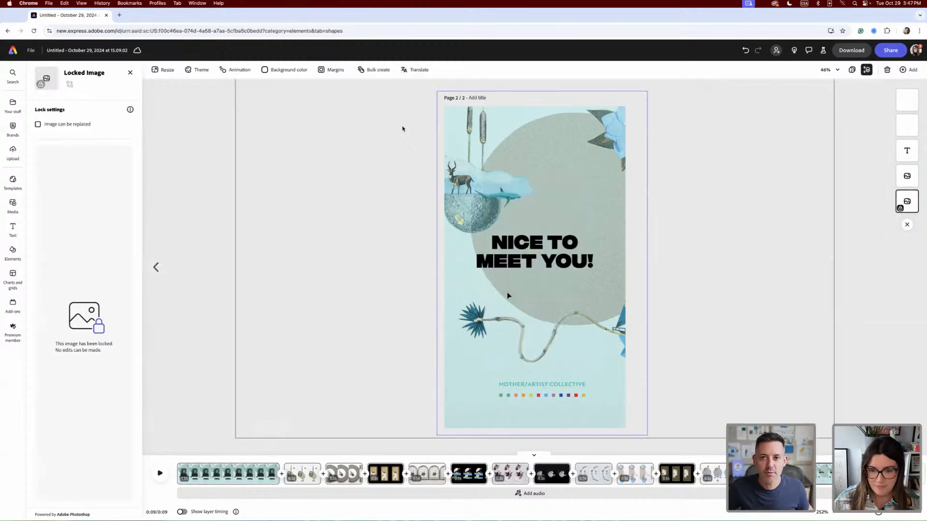
- Deselect the closing heading and play the whole page back from the start
click(538, 268)
key(Escape)
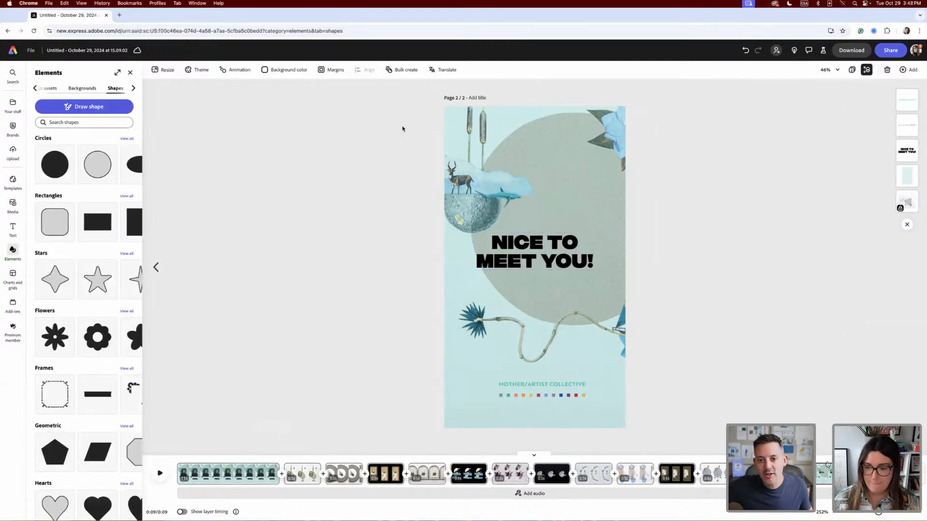
drag(881, 457, 177, 458)
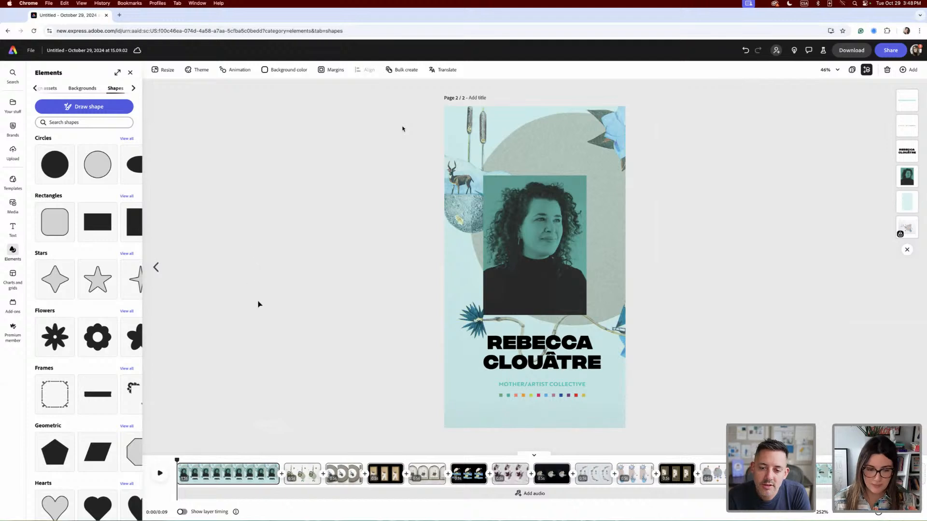
key(space)
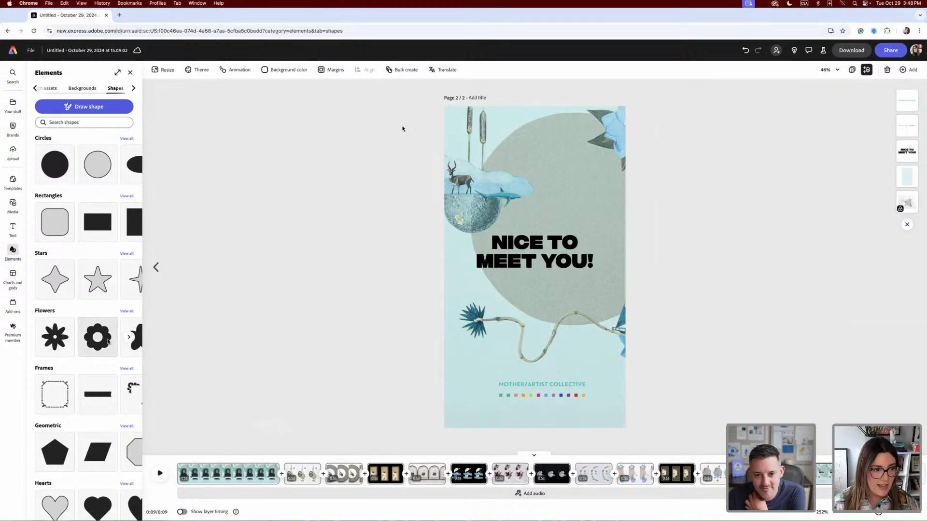
- Search the media library for "peaceful nature"
click(8, 209)
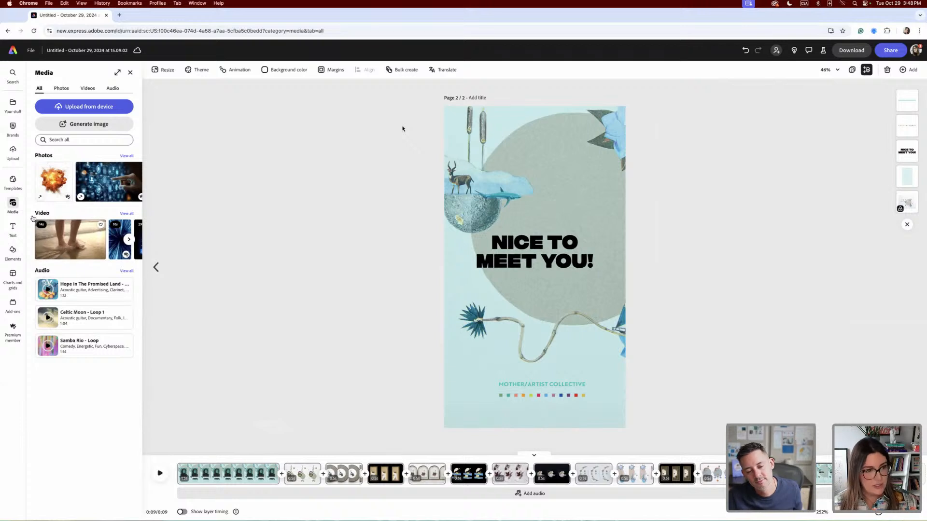
click(83, 140)
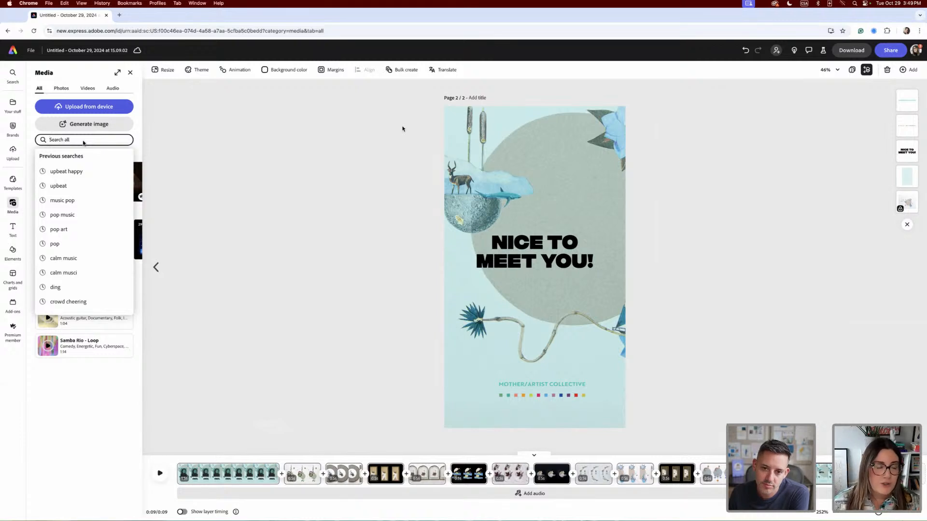
click(74, 140)
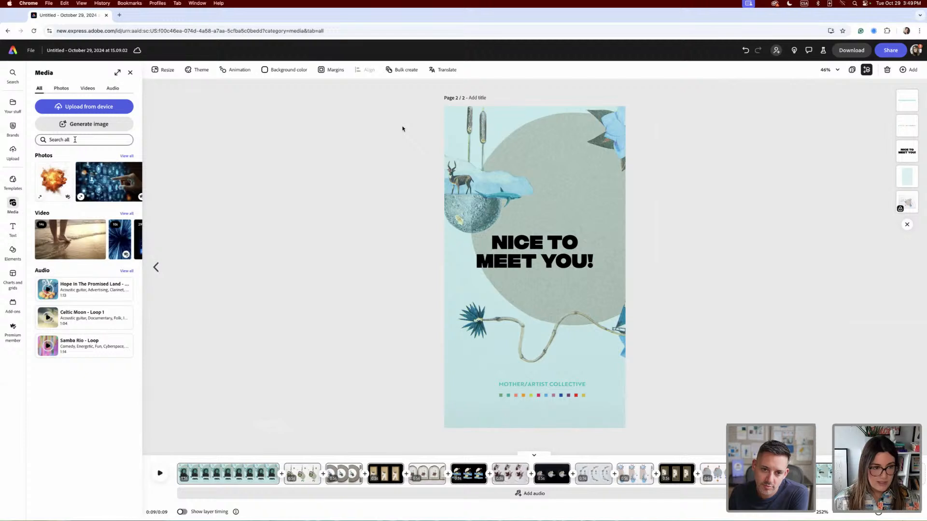
click(75, 141)
text(p)
key(BackSpace)
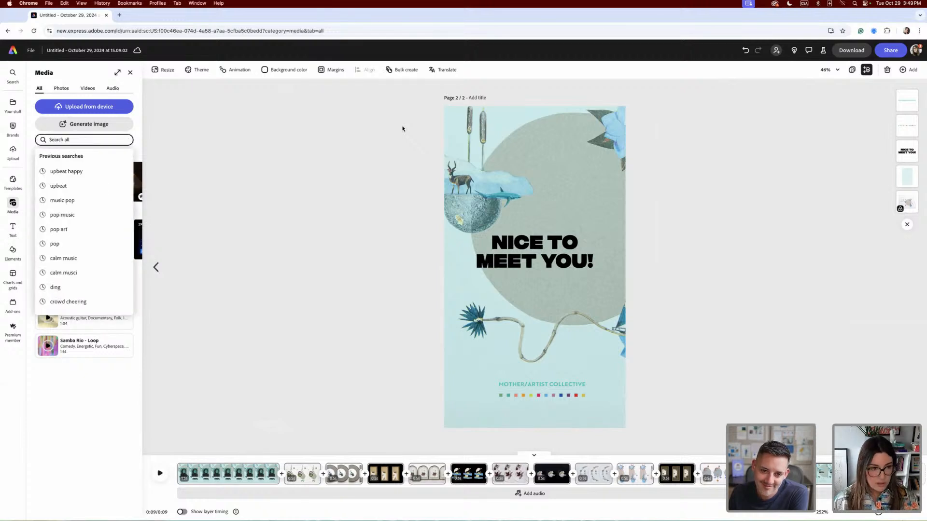
text(peacefu)
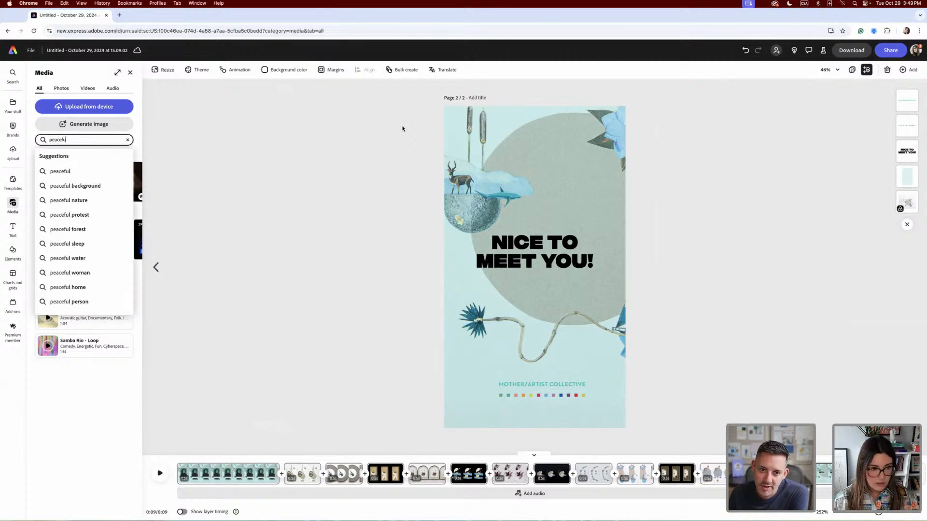
click(78, 201)
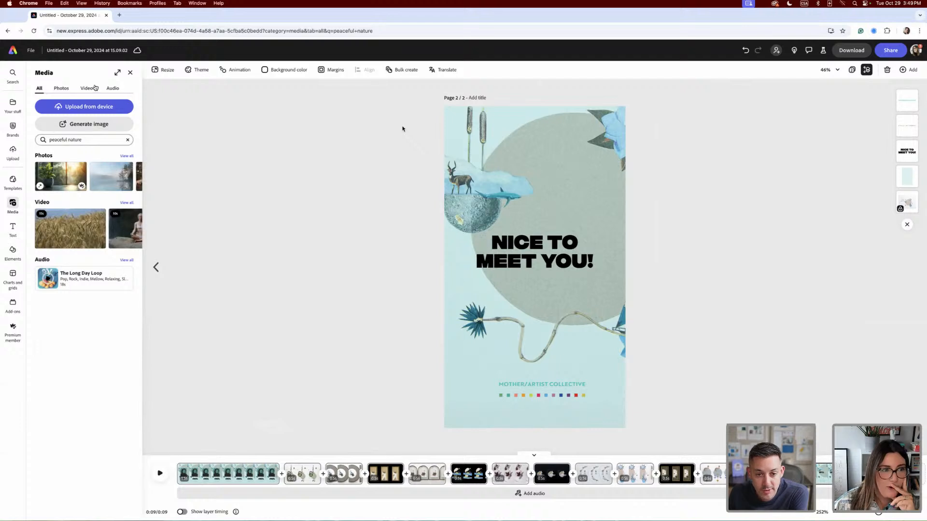
- Limit the results to audio and add The Long Day Loop as the page's soundtrack
click(114, 91)
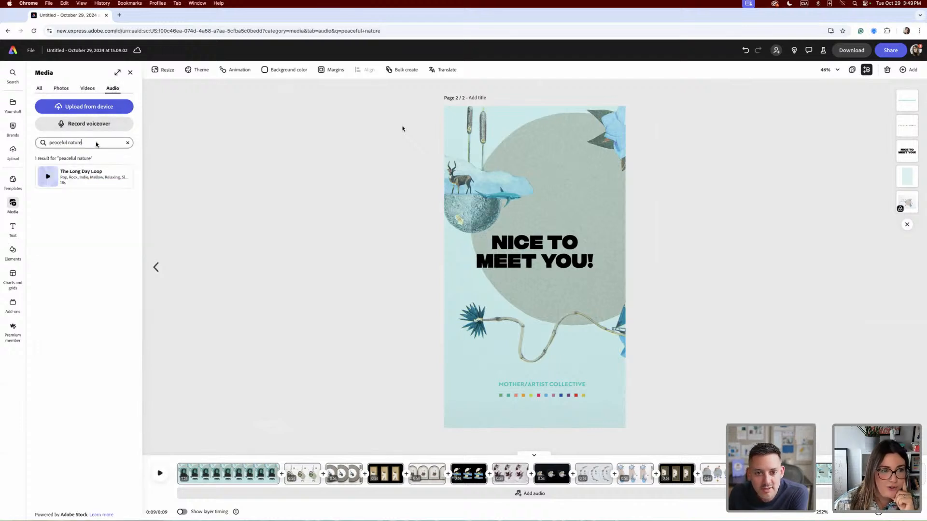
click(97, 143)
click(58, 264)
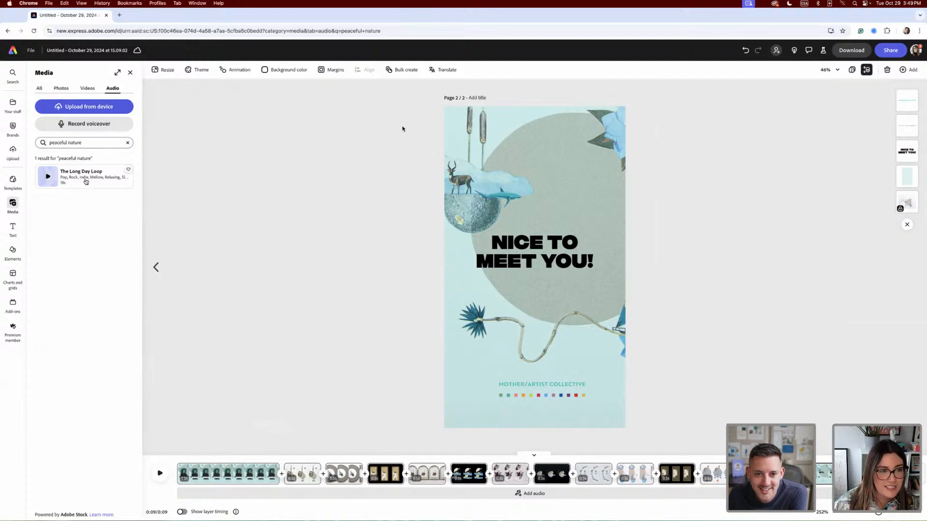
drag(85, 179, 216, 509)
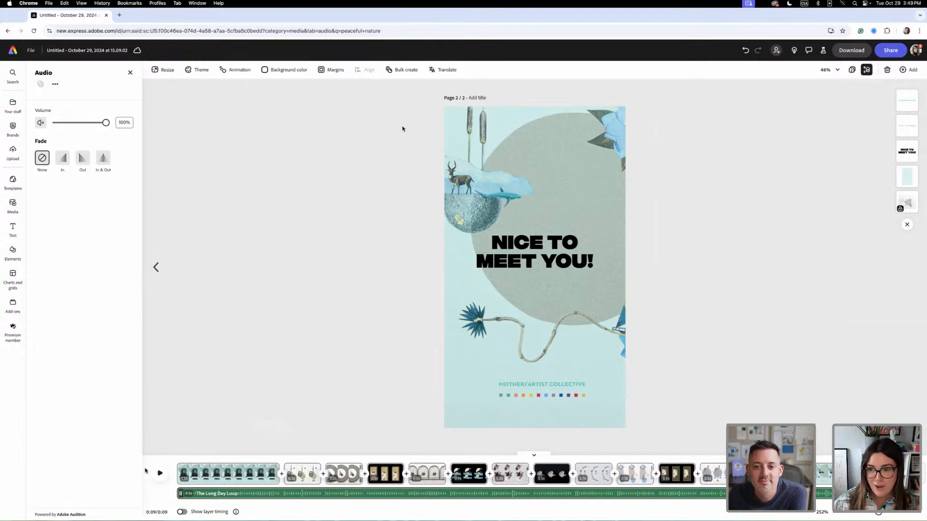
- Play the page with The Long Day Loop and delete that audio track from the timeline
click(159, 475)
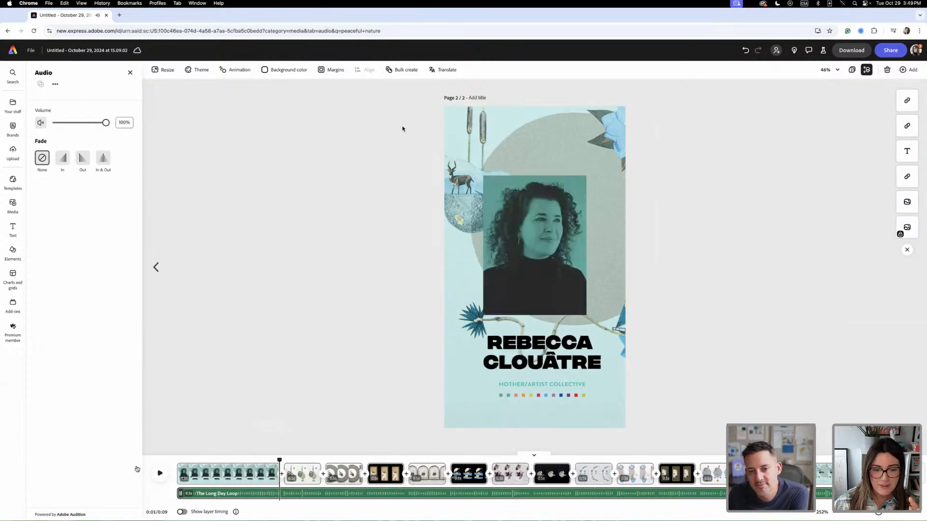
click(376, 498)
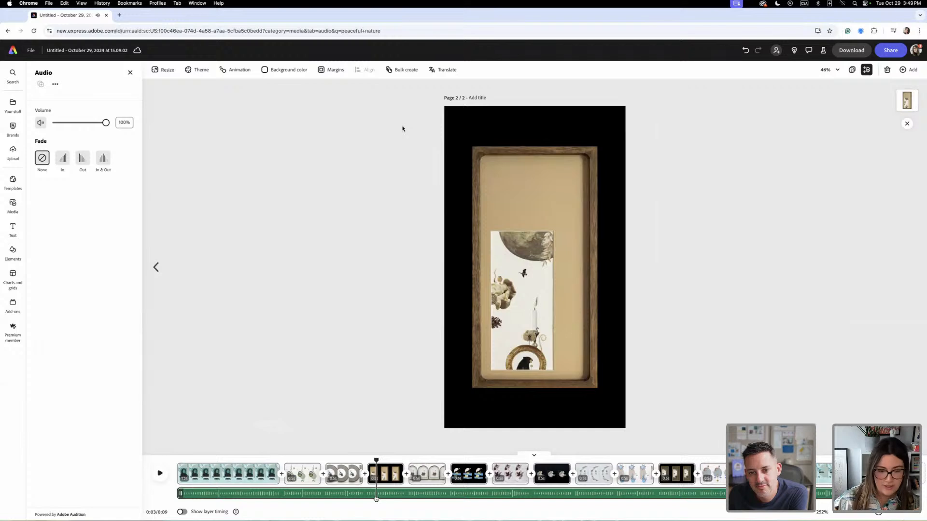
key(Delete)
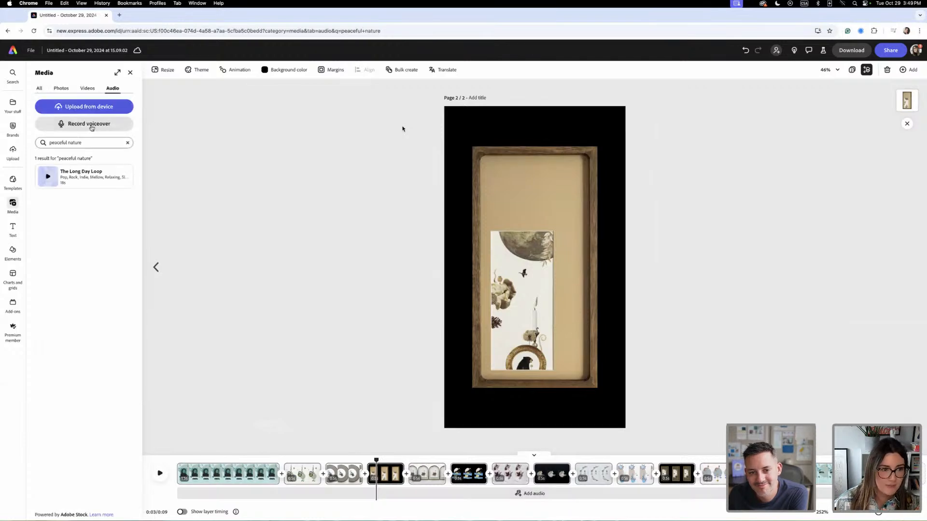
- Search the audio library for "nature noise" and preview the Sound Of Nature loop
key(super+a)
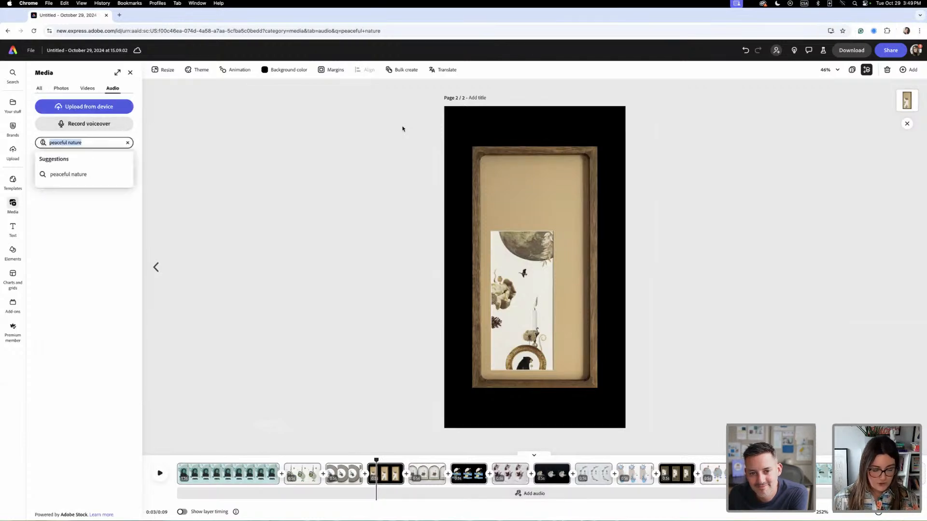
text(nature noise)
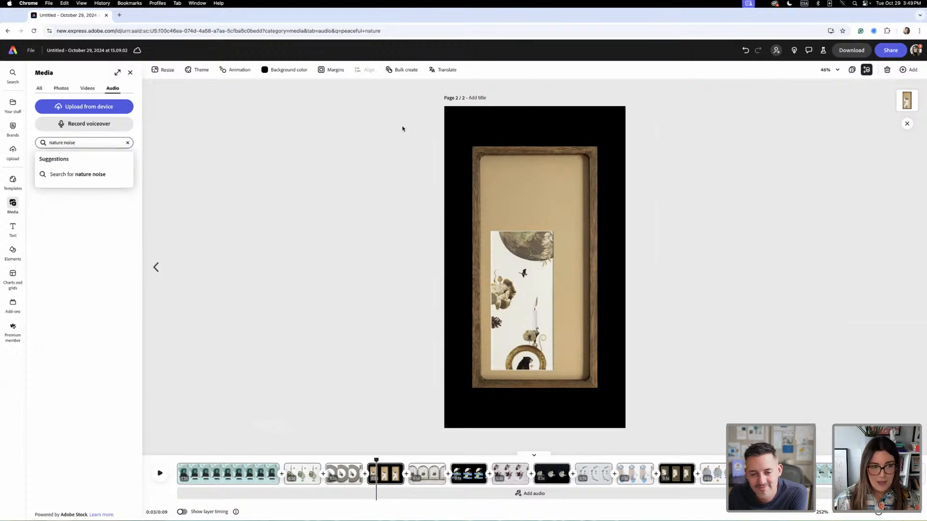
click(78, 174)
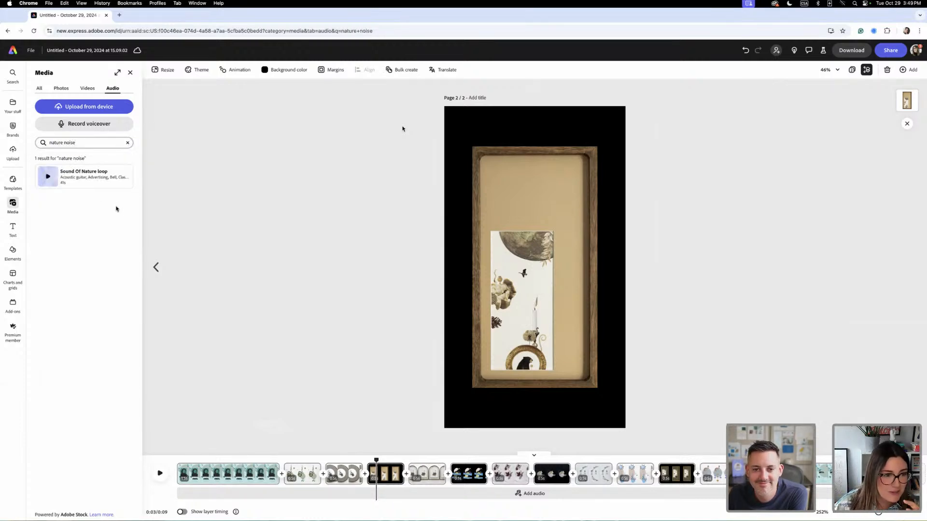
click(48, 177)
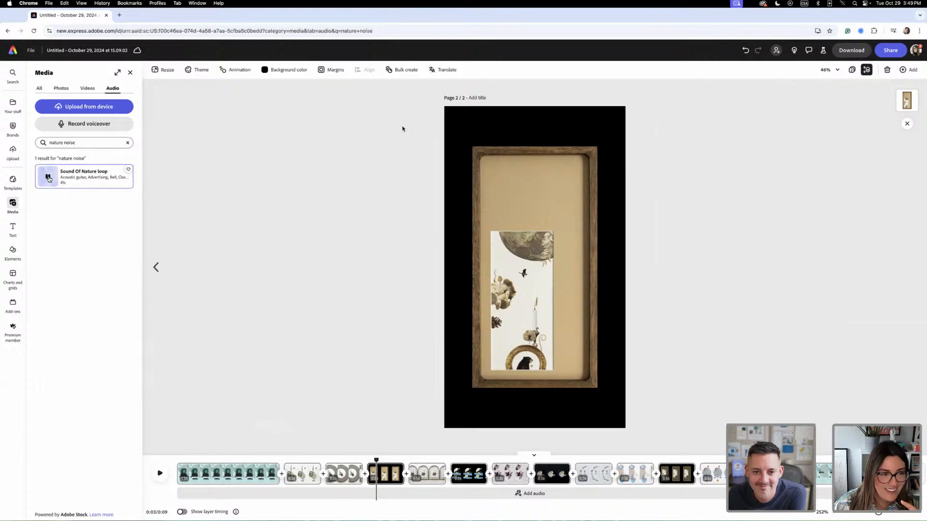
- Search the audio library for "birds", preview Birds Park 06, and add it to the timeline as the page's soundtrack
click(85, 143)
drag(88, 143, 55, 141)
triple_click(107, 142)
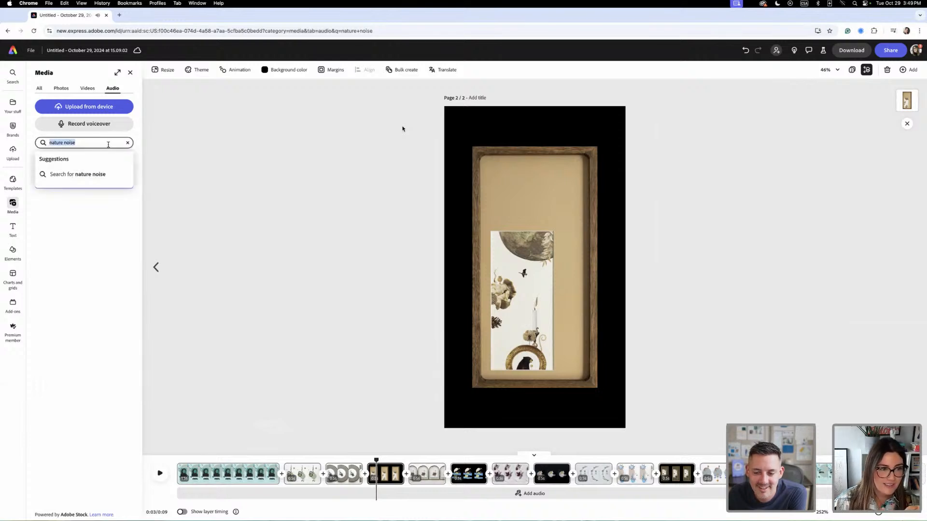
key(BackSpace)
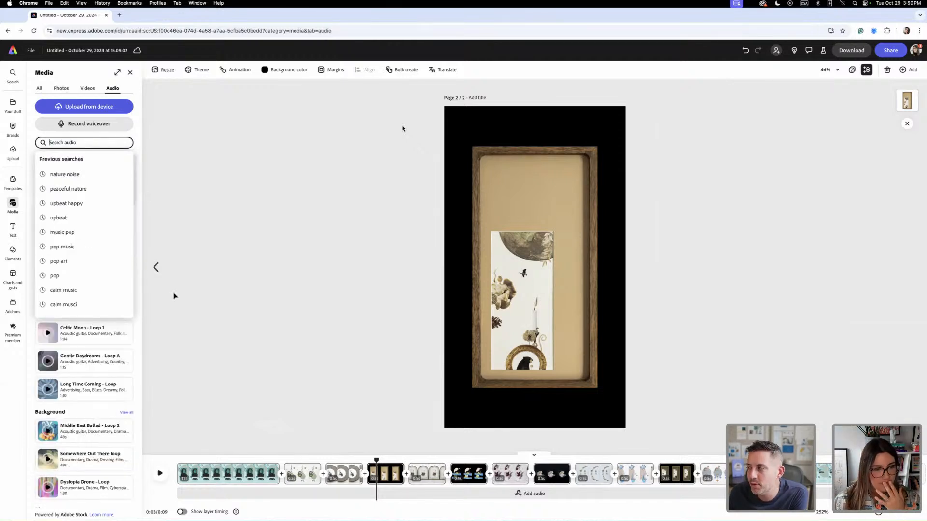
click(91, 143)
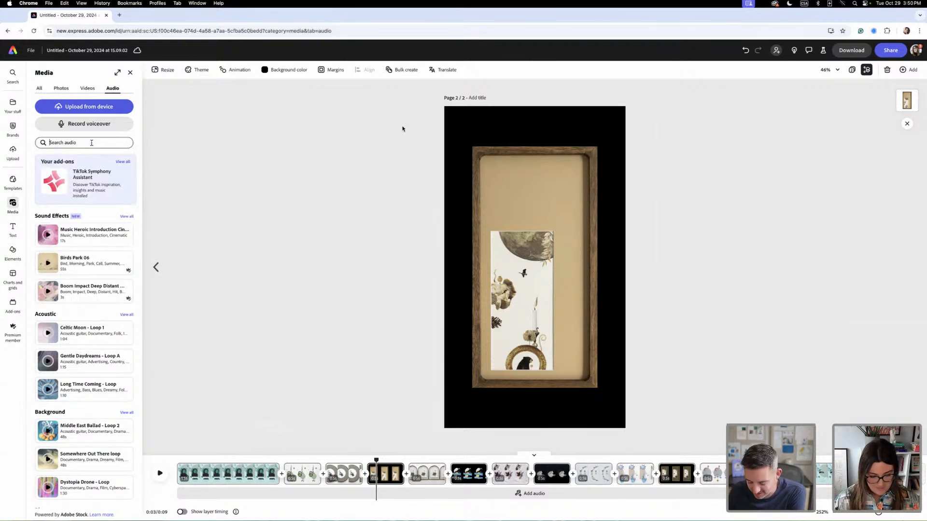
text(birds)
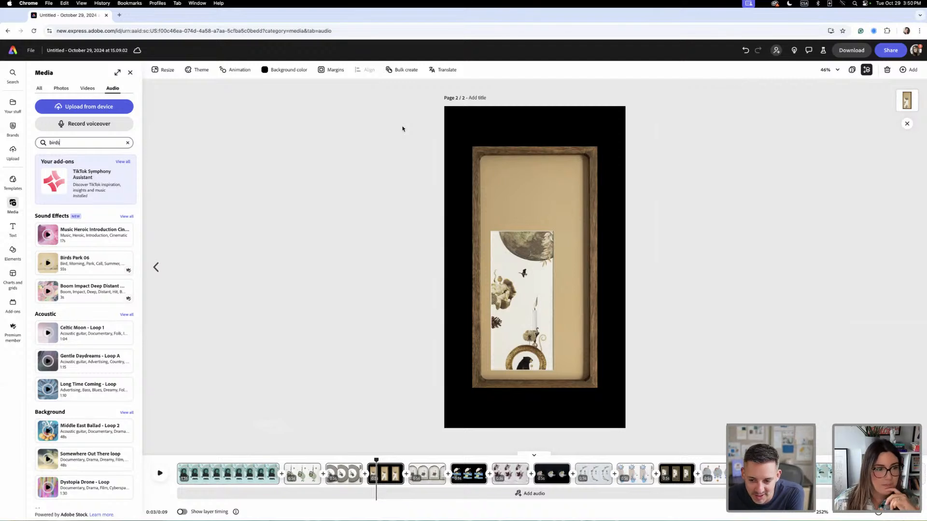
key(Return)
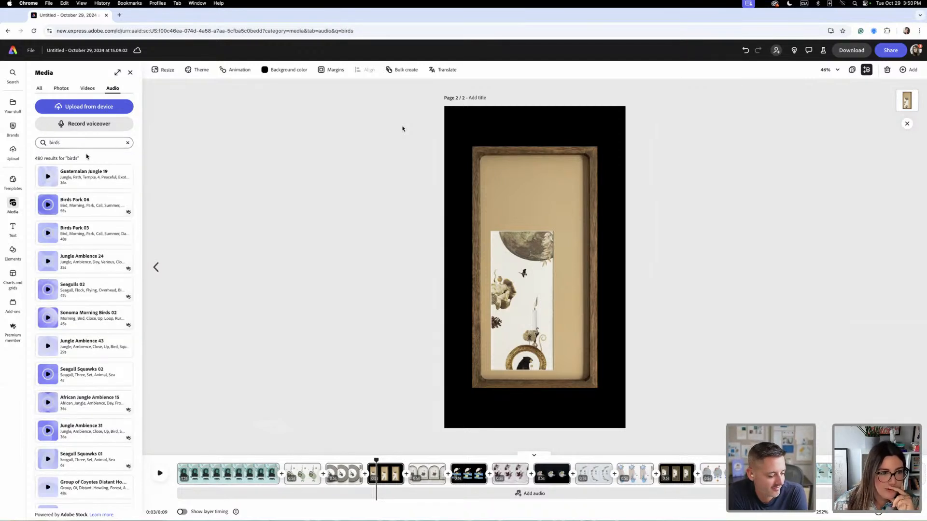
click(47, 204)
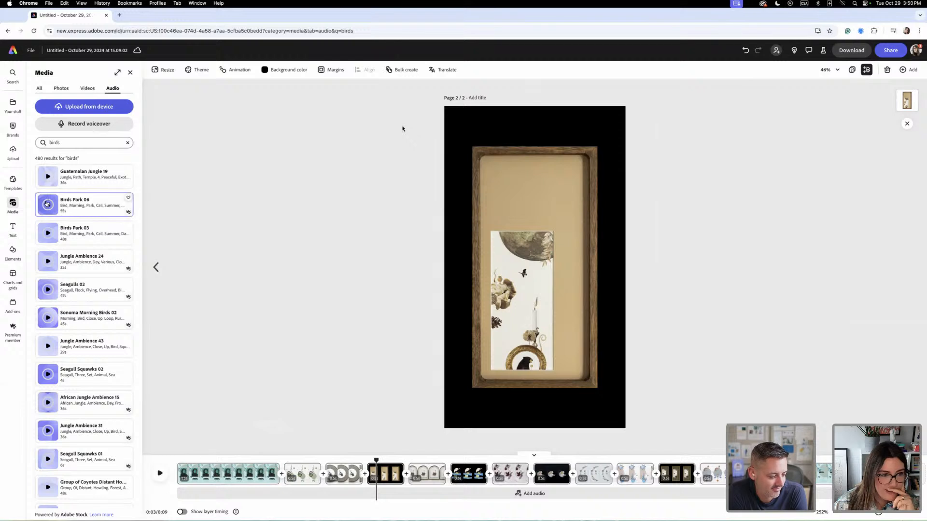
drag(77, 205, 275, 494)
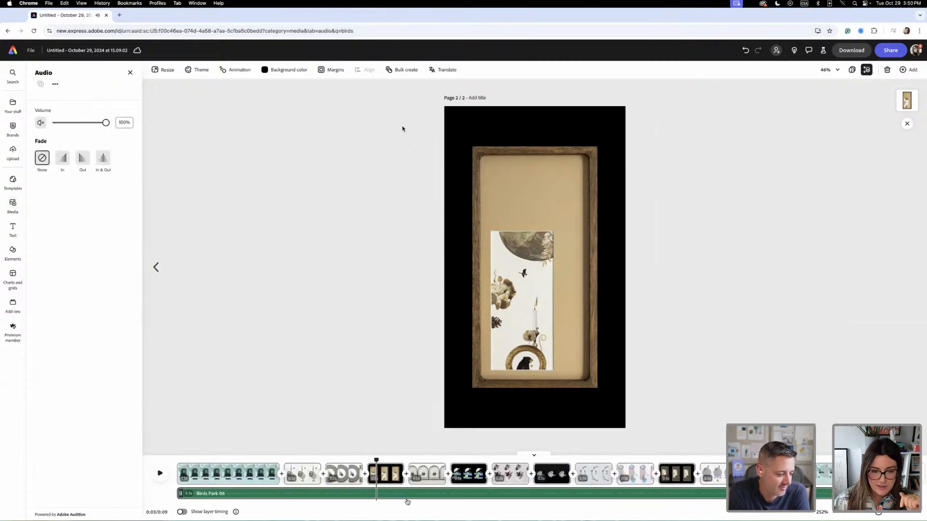
- Play the page from the start with Birds Park 06 and set that track's fade to In & Out
click(180, 465)
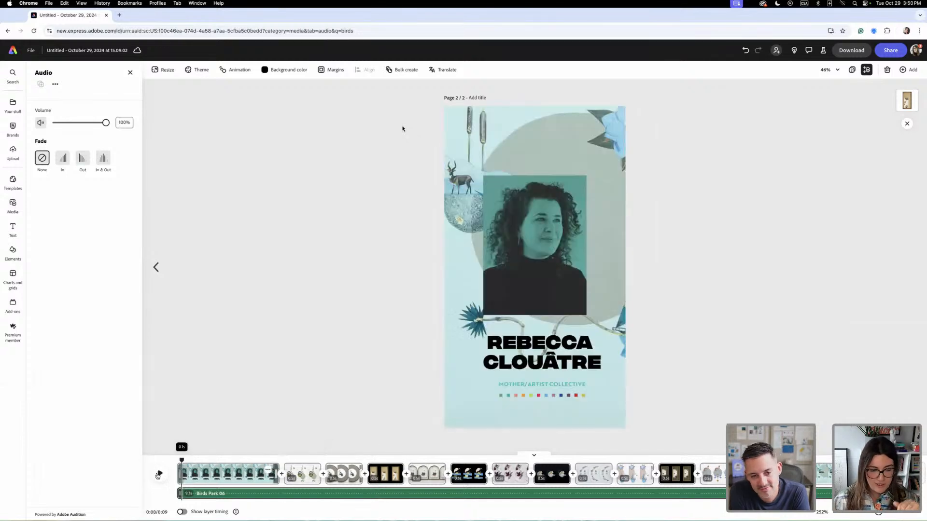
click(159, 474)
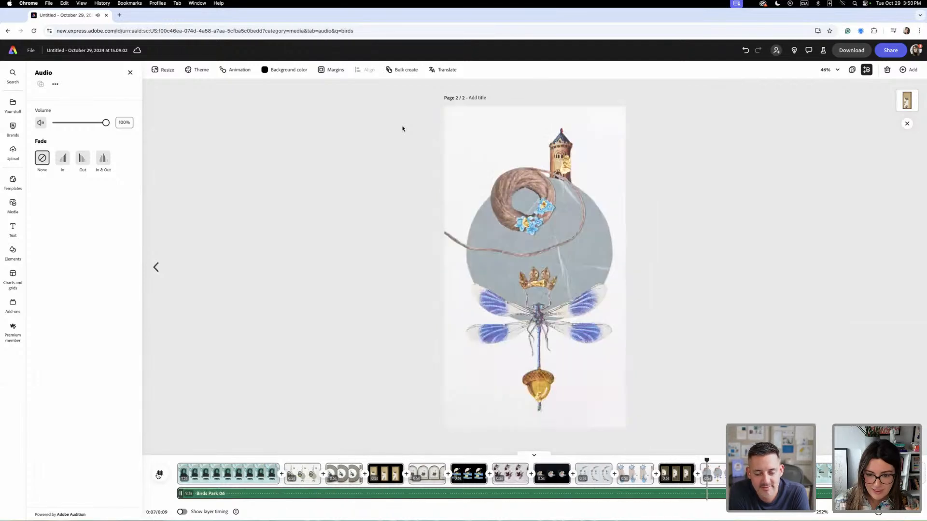
click(158, 475)
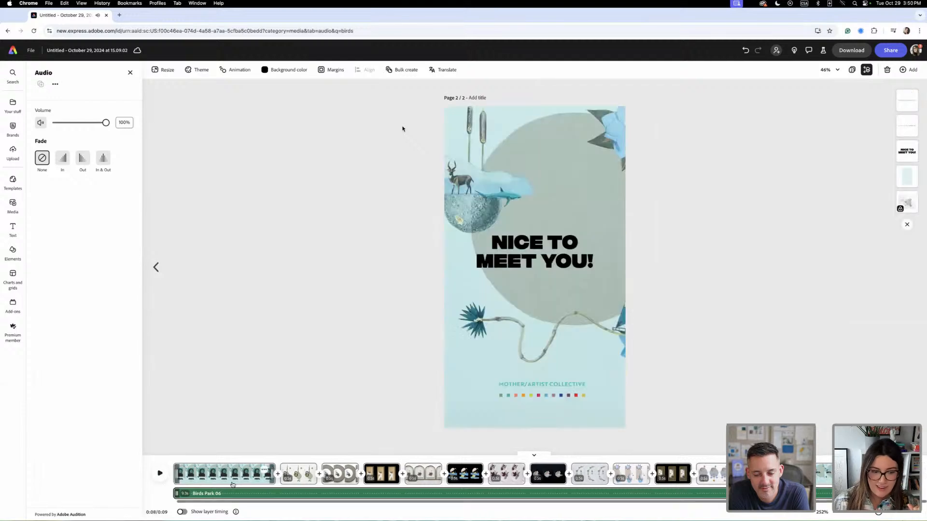
click(103, 158)
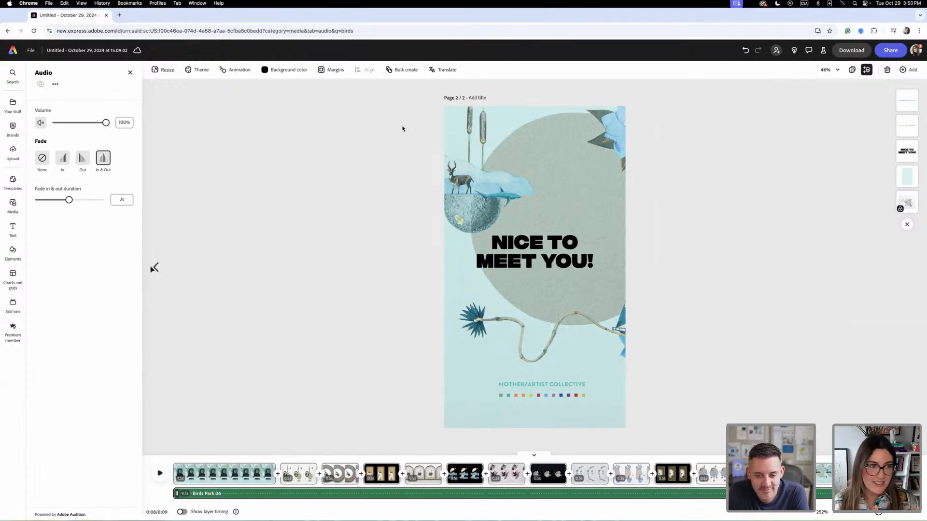
- Search the audio library for "peaceful Ambient"
click(13, 205)
click(121, 144)
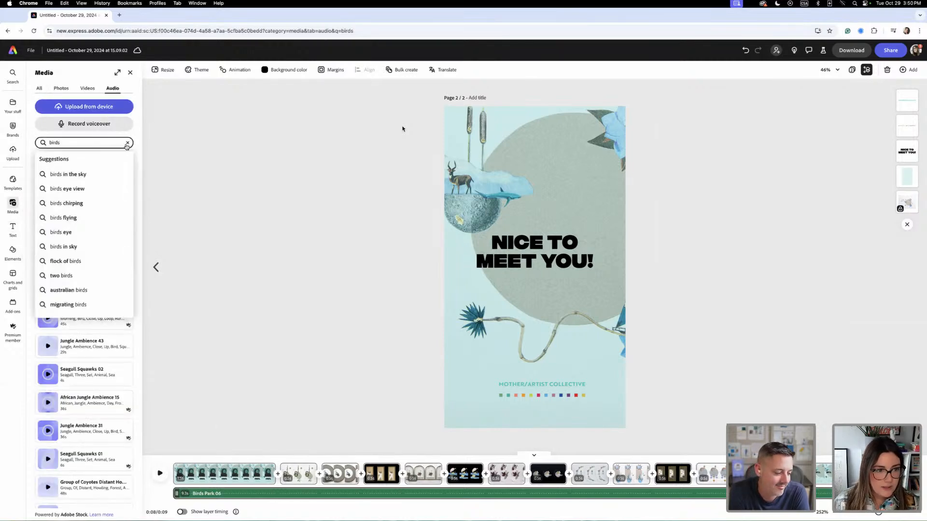
drag(93, 143, 42, 142)
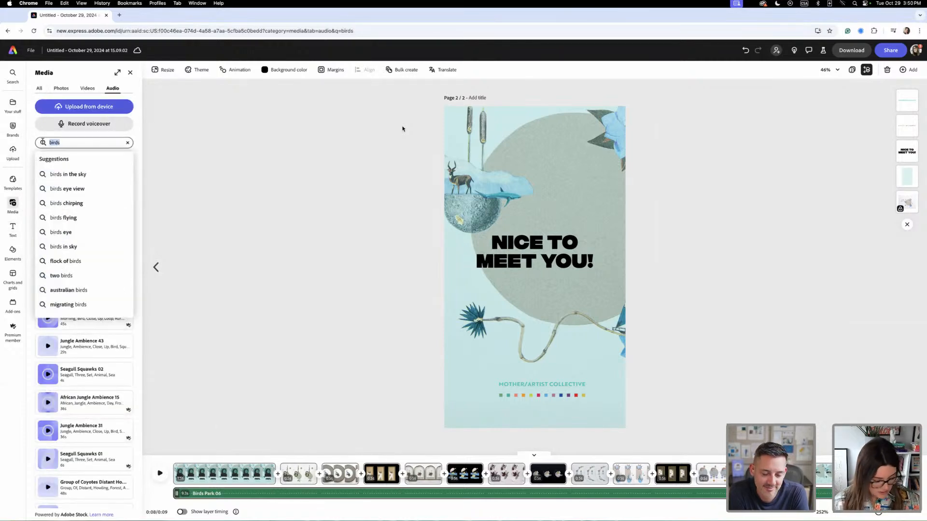
text(peaceful)
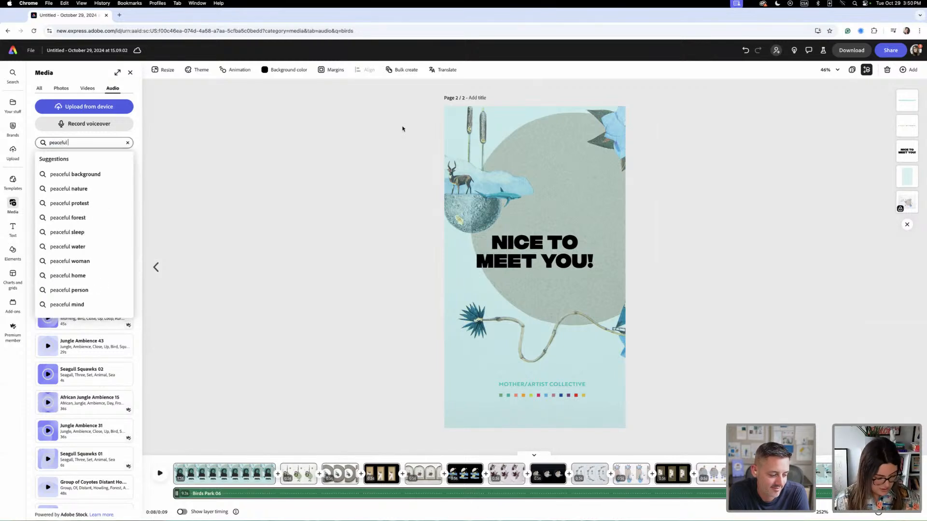
text( Ambiant)
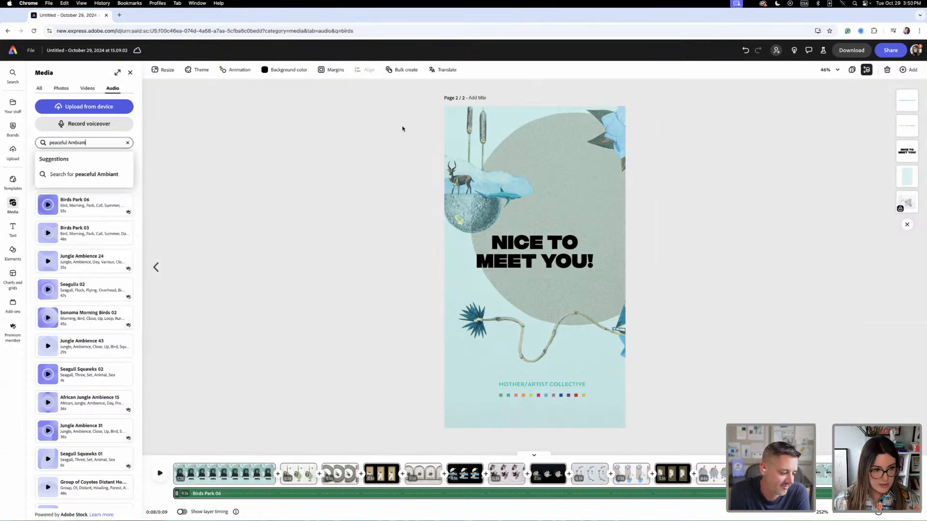
click(89, 175)
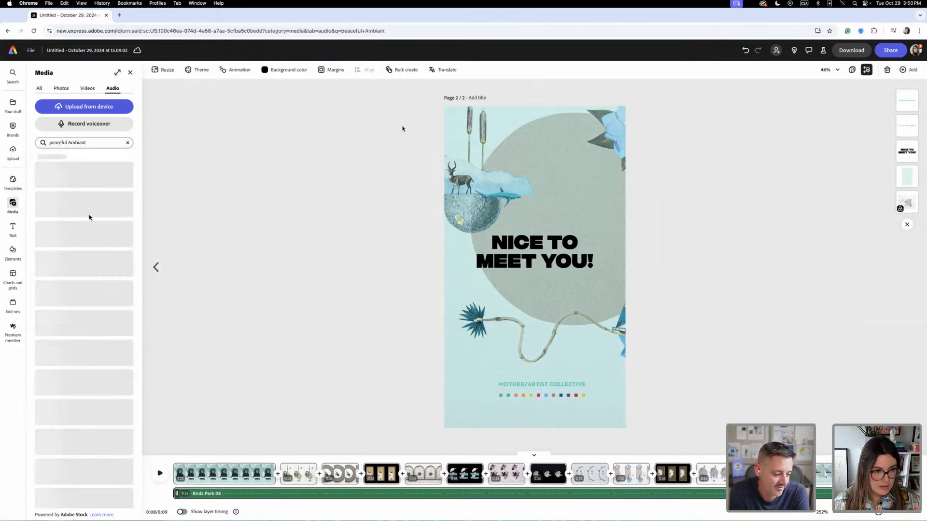
click(87, 143)
click(89, 143)
click(90, 145)
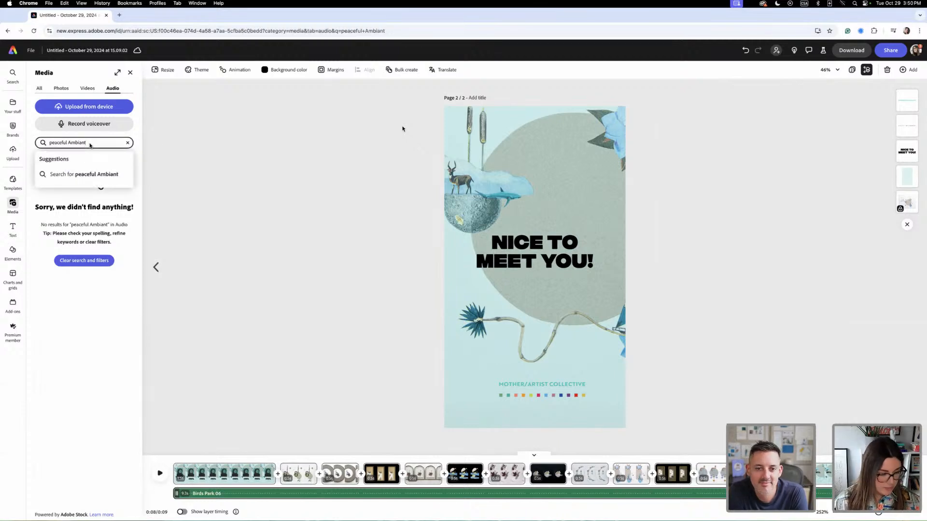
key(BackSpace)
key(BackSpace)
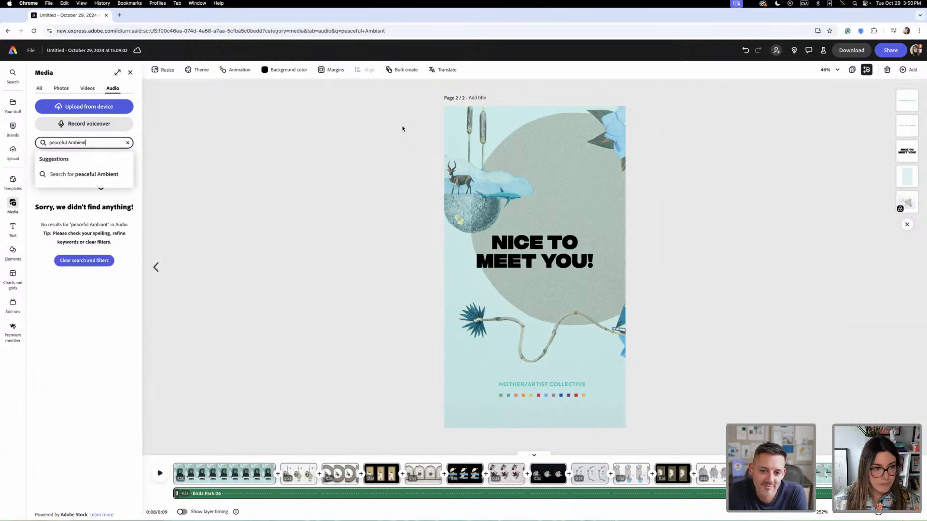
key(Return)
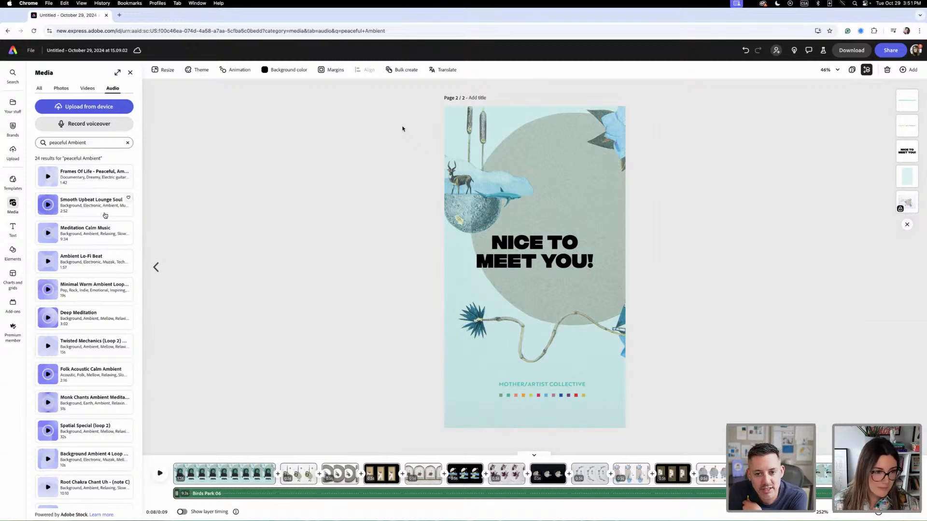
- Try Frames Of Life - Peaceful, Ambient, Wedding - Loop as a second audio track, play it from the start, and remove it
scroll(107, 220, down, 3)
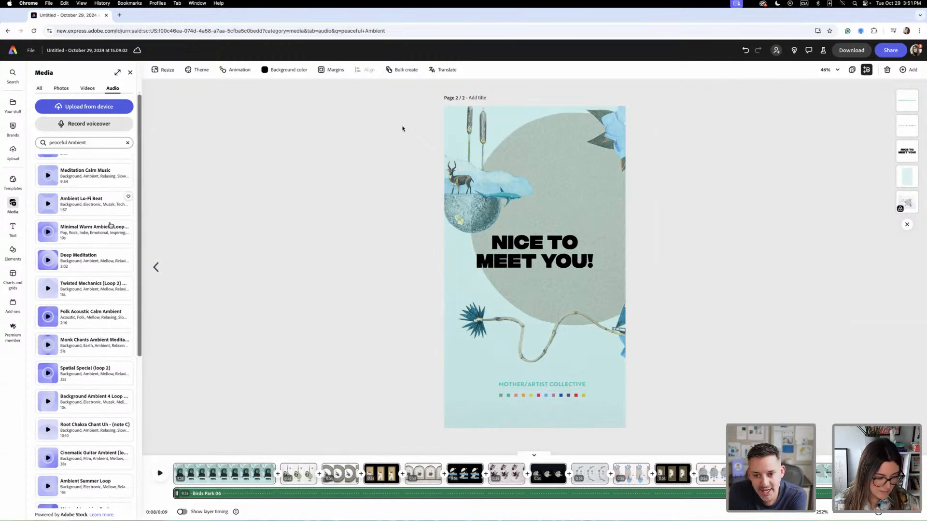
scroll(107, 218, up, 3)
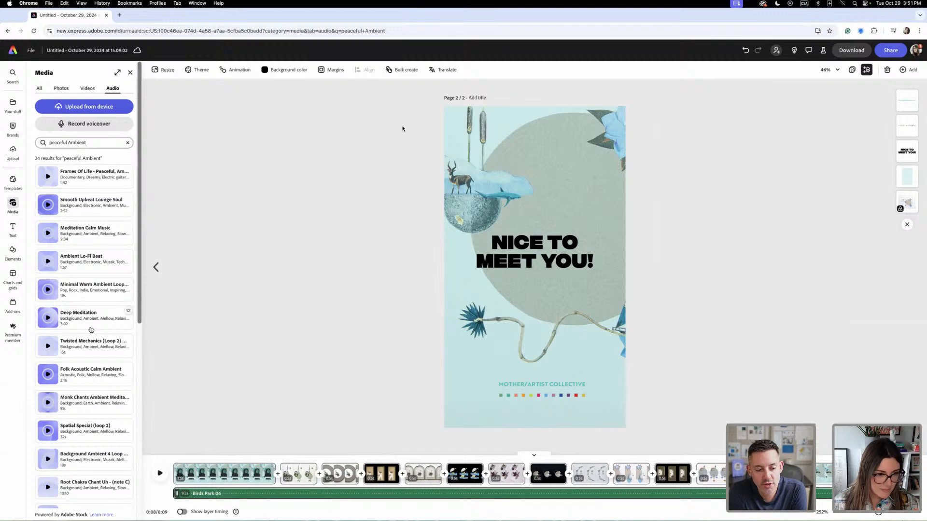
scroll(92, 329, down, 1)
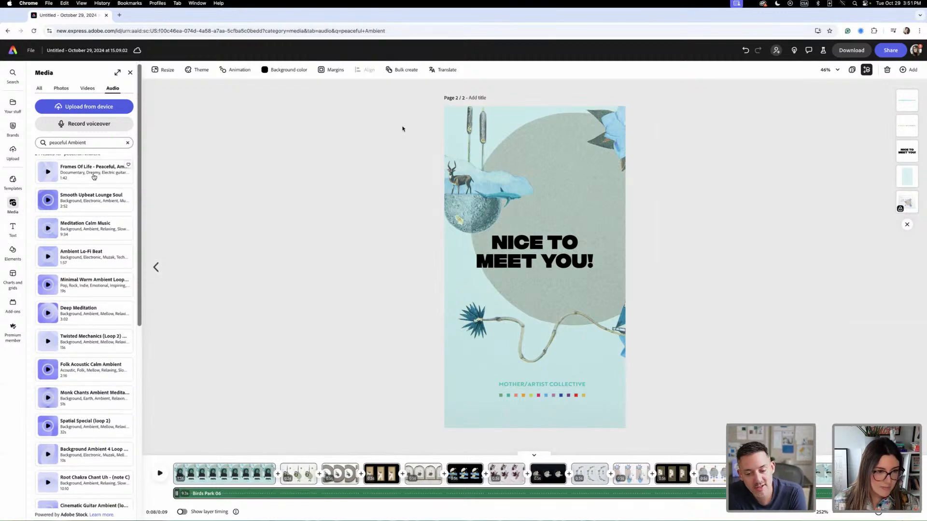
drag(94, 177, 157, 443)
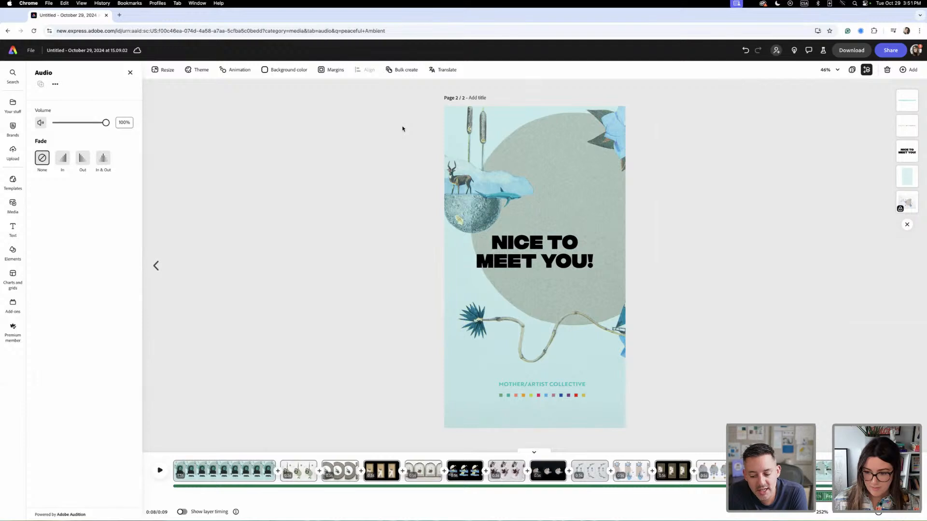
click(402, 129)
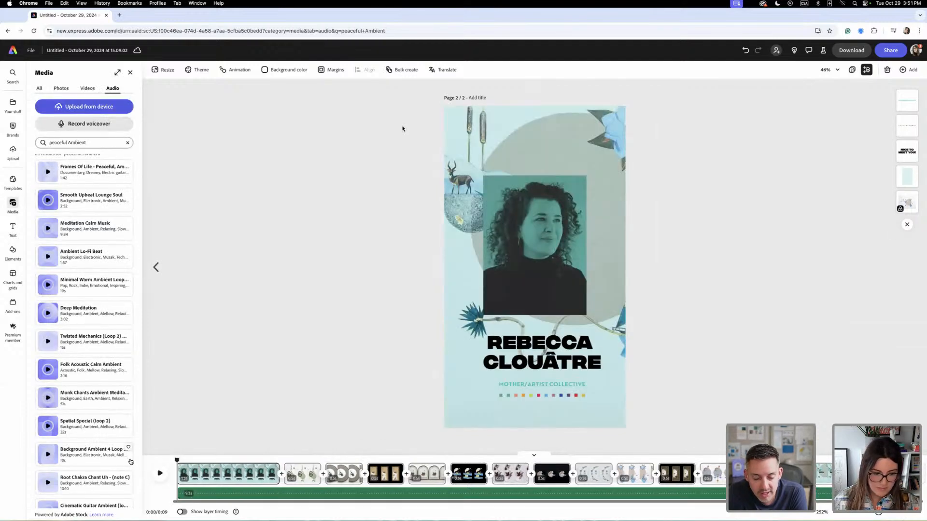
click(75, 176)
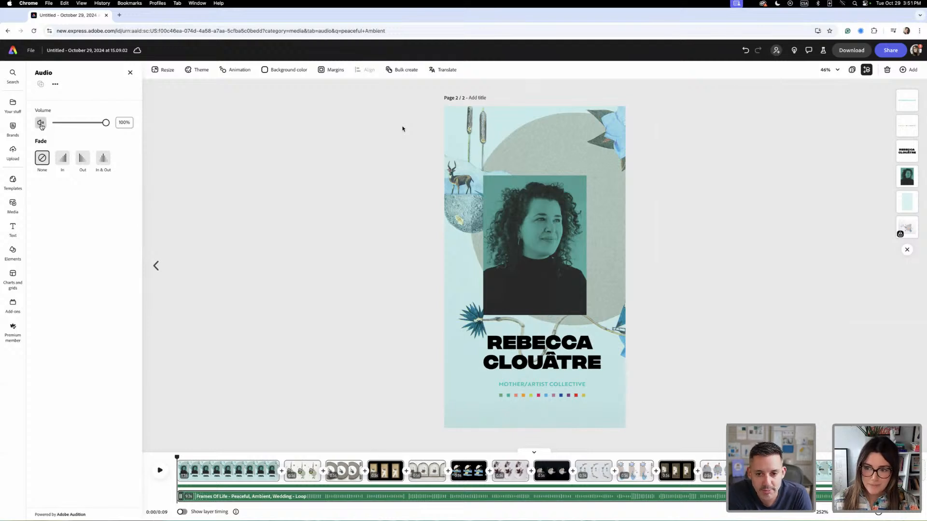
click(160, 471)
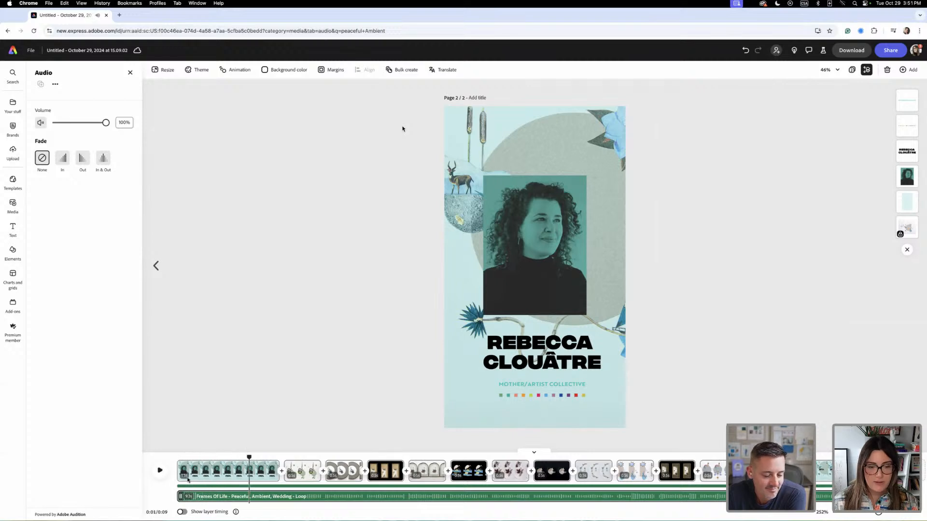
click(334, 505)
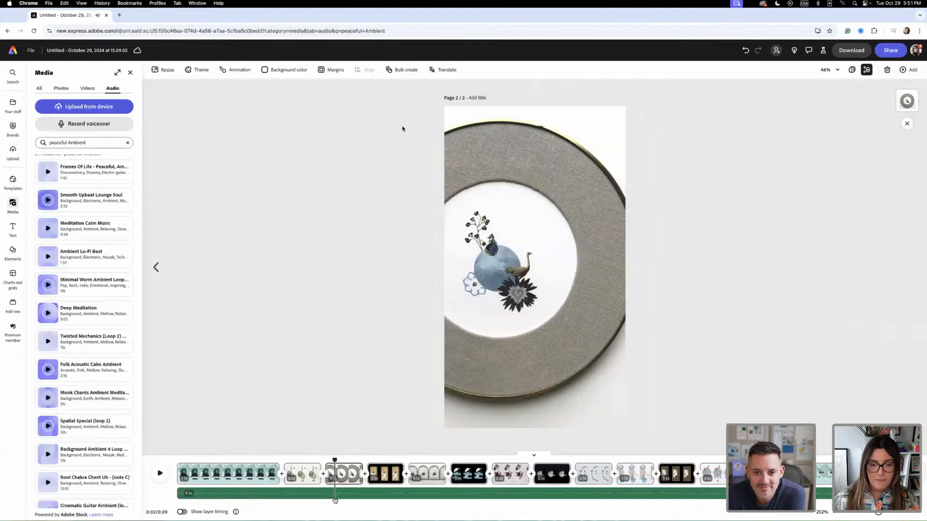
scroll(118, 299, down, 2)
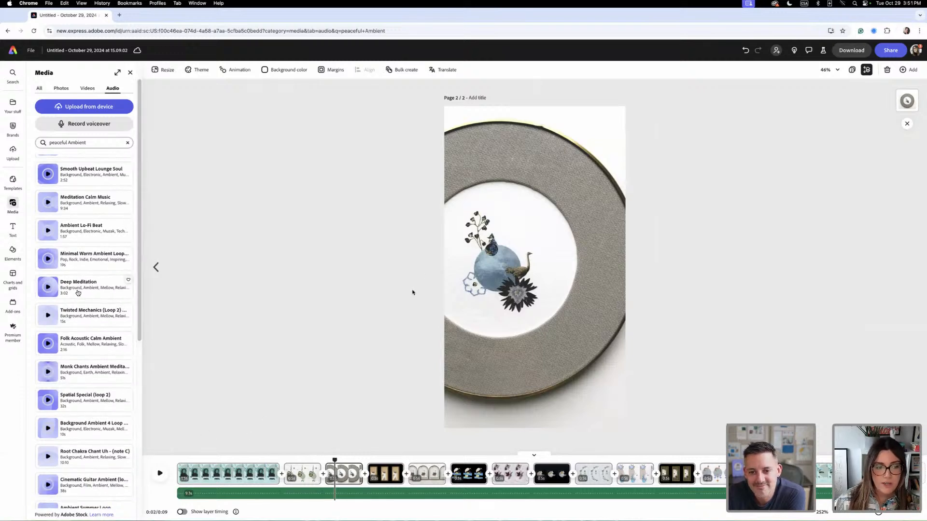
drag(82, 292, 337, 500)
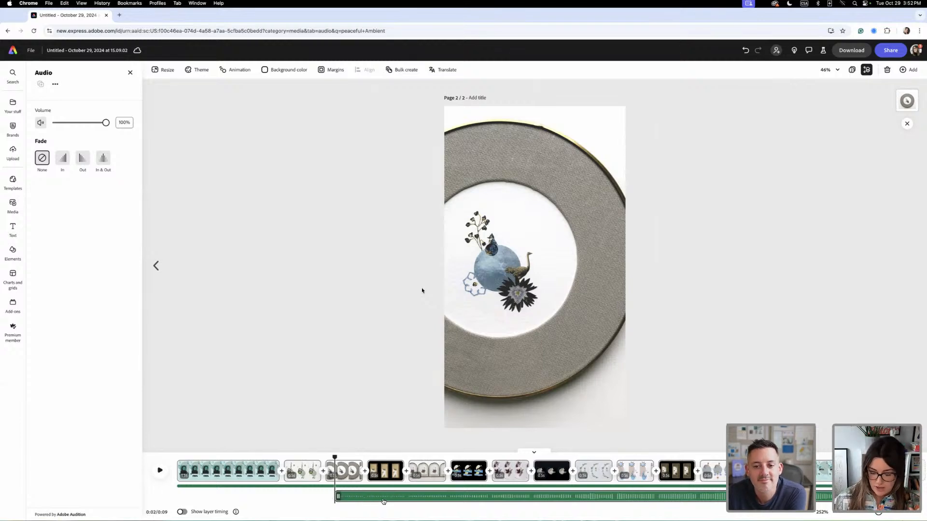
key(Delete)
- Return the playhead to the start of the page and add Deep Meditation as a second audio track
drag(335, 461, 177, 461)
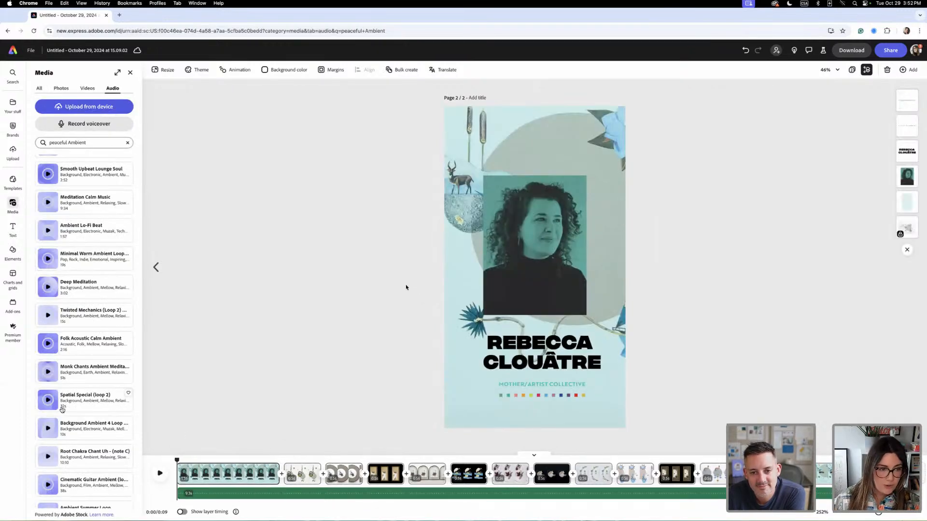
click(89, 292)
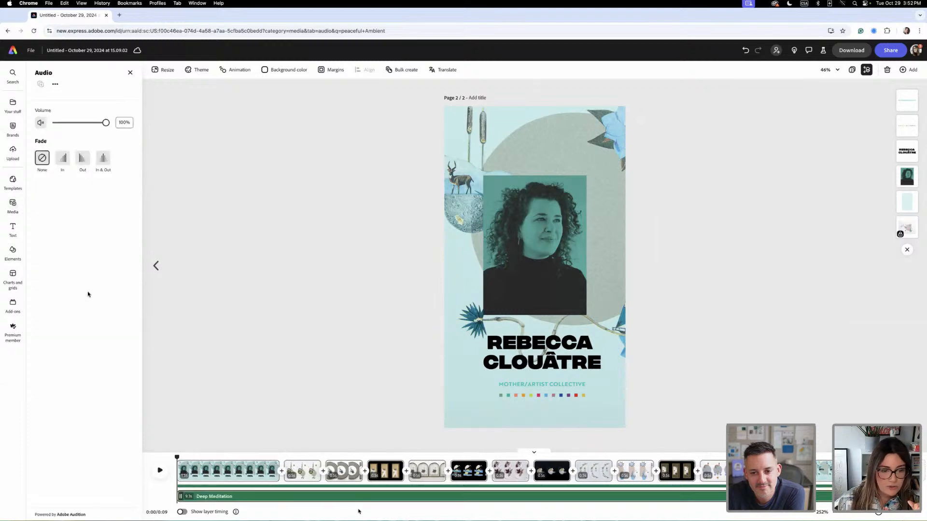
- Play the page with Deep Meditation and set that track's fade to In & Out and its volume to 67%
click(161, 472)
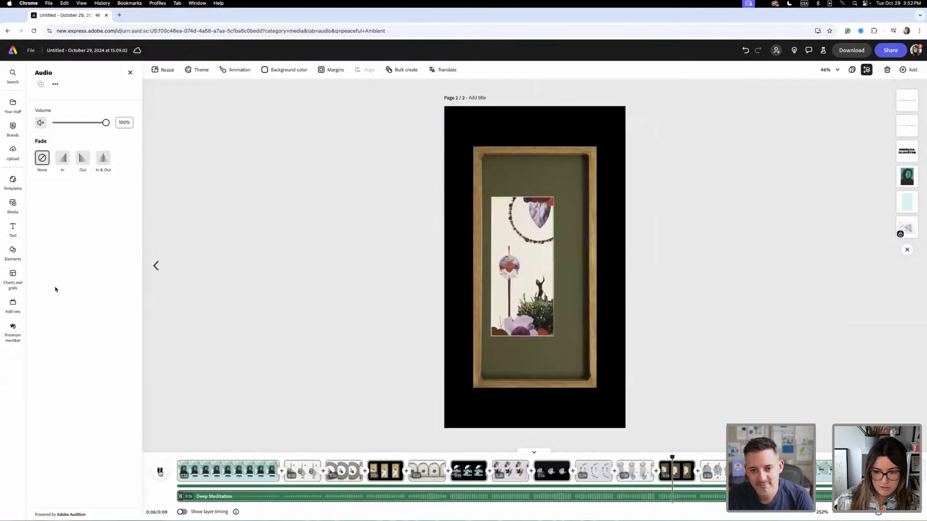
click(161, 472)
click(103, 159)
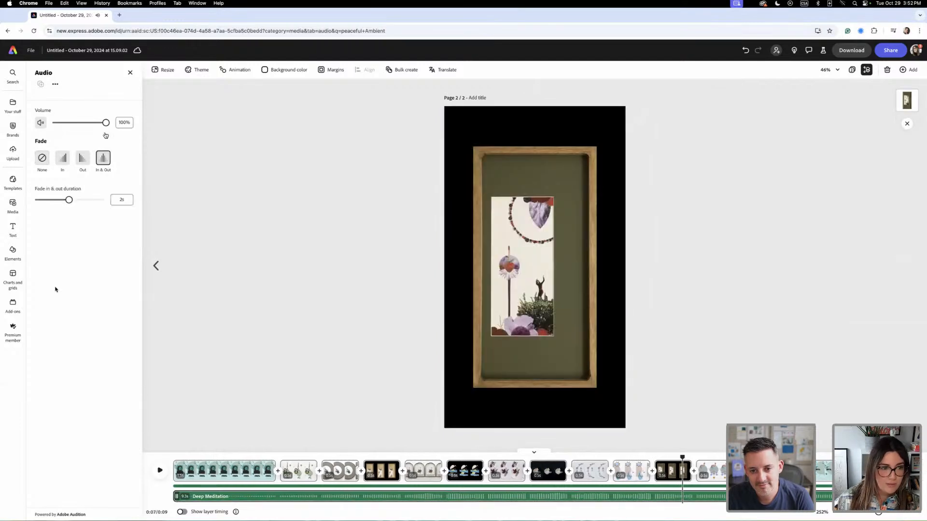
drag(106, 124, 91, 129)
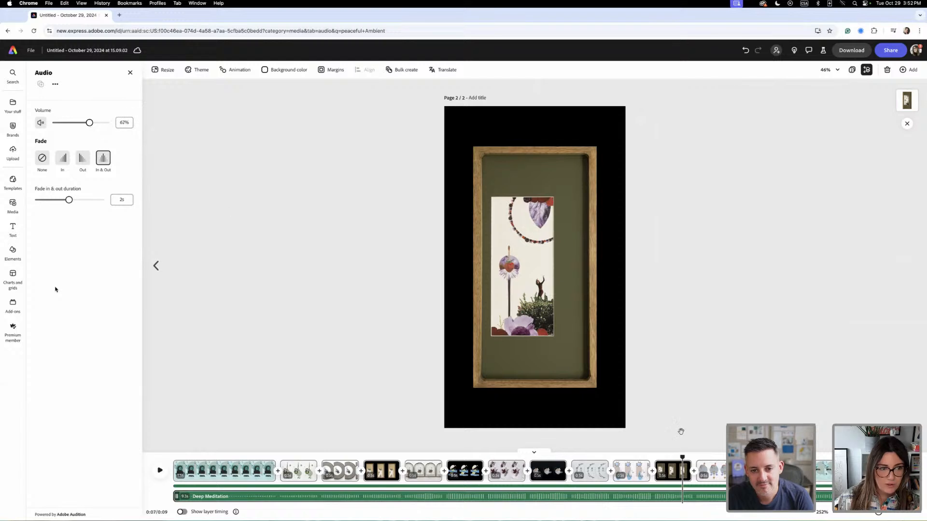
- Play the whole page from the start to check the layered soundtrack, and return the playhead to the portrait scene
drag(683, 459, 177, 458)
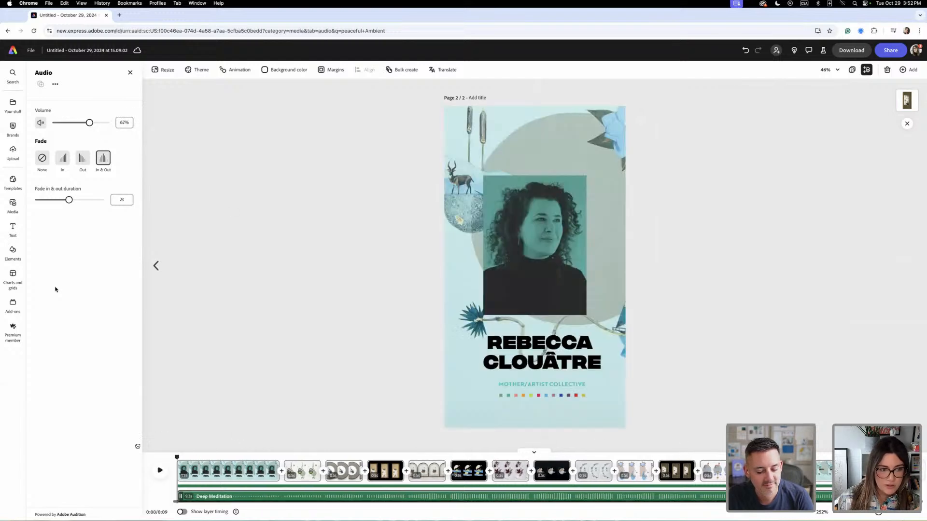
click(159, 472)
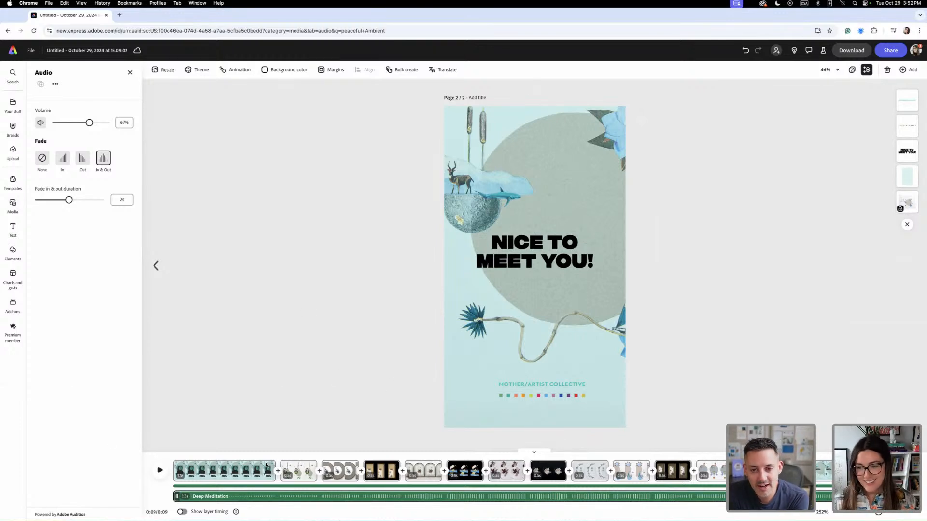
drag(527, 455, 196, 458)
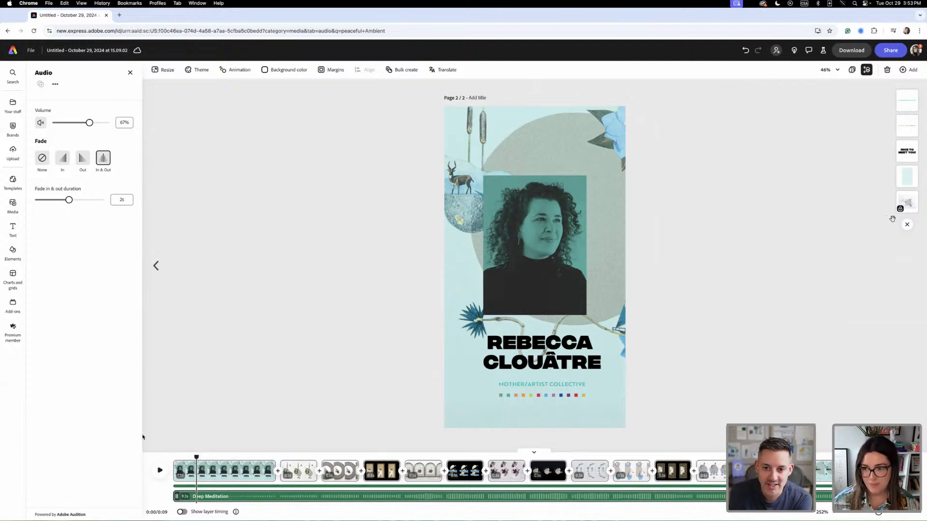
- Duplicate the second page in the page overview and open the copy for editing
click(853, 72)
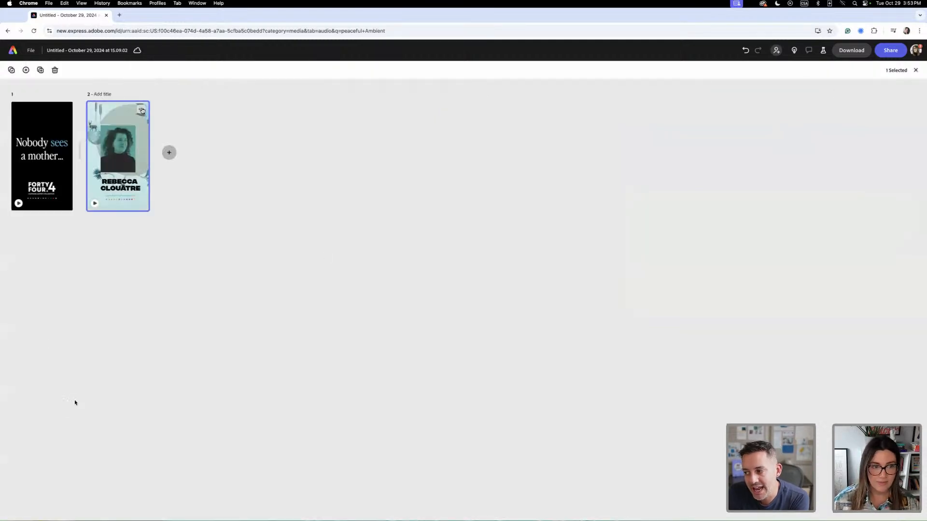
click(141, 109)
click(282, 141)
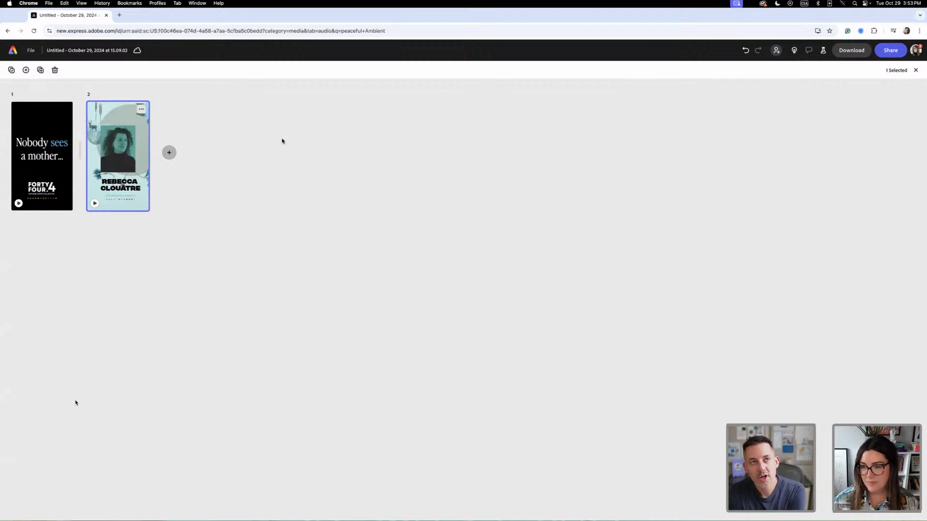
click(141, 109)
click(126, 137)
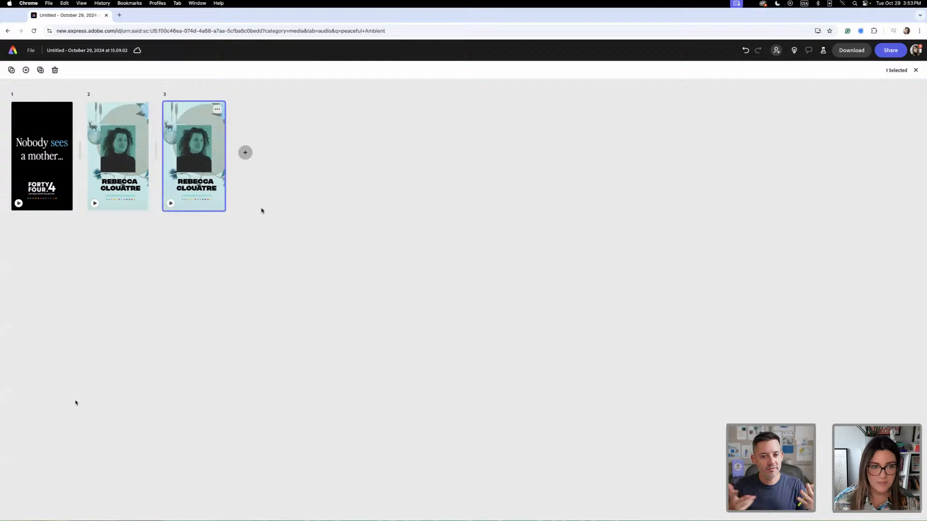
double_click(194, 157)
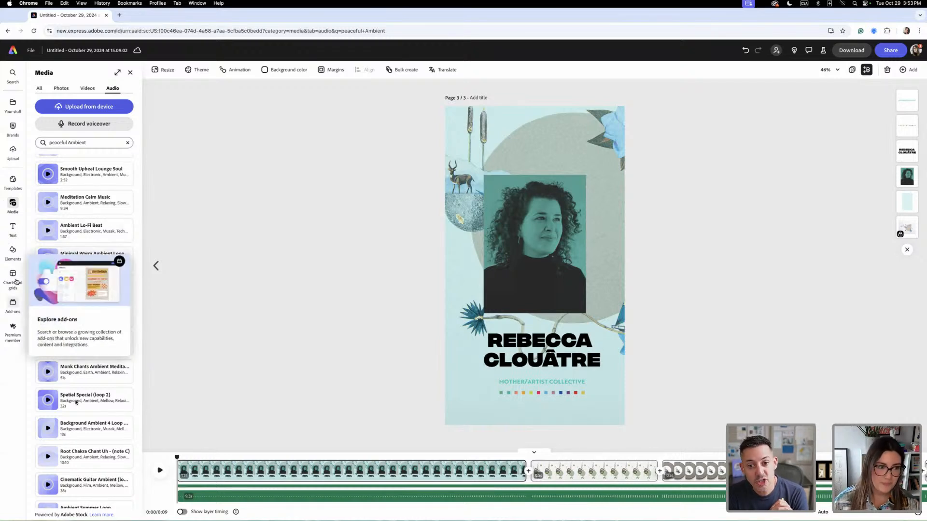
click(10, 127)
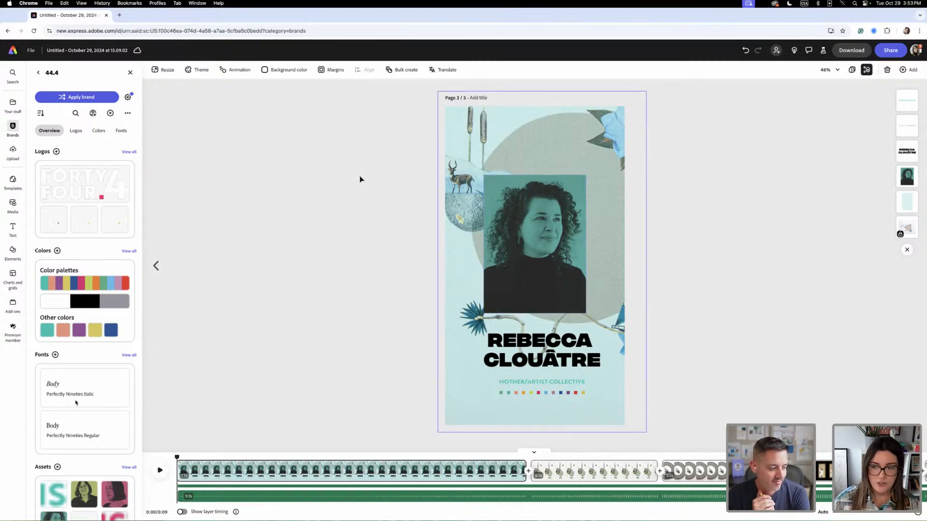
click(851, 70)
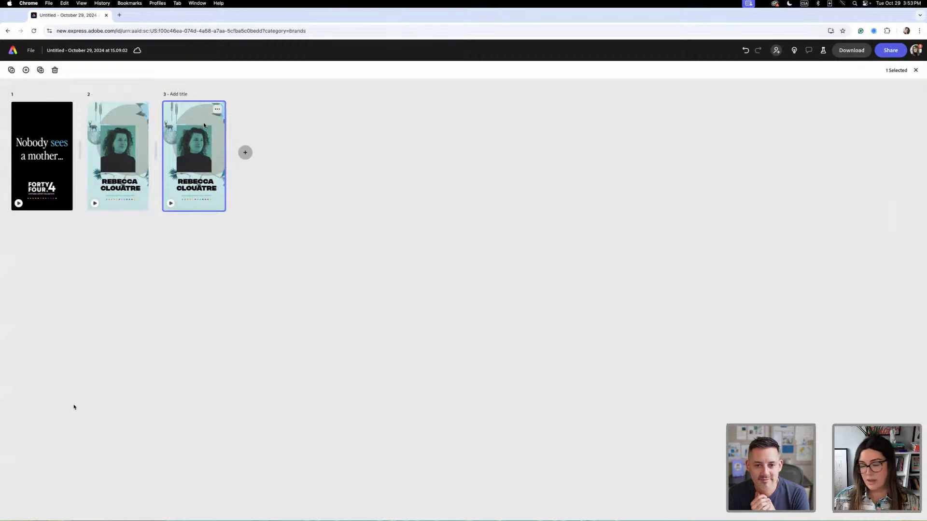
double_click(204, 125)
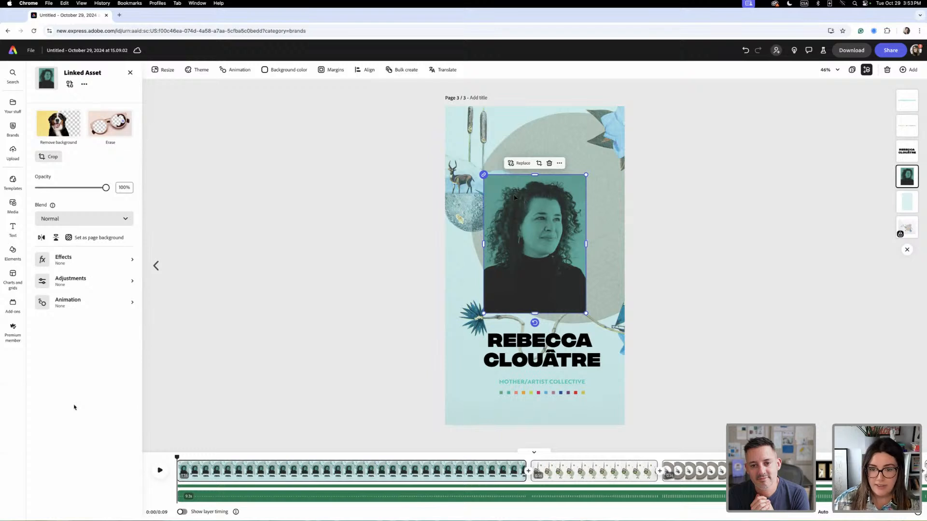
click(520, 163)
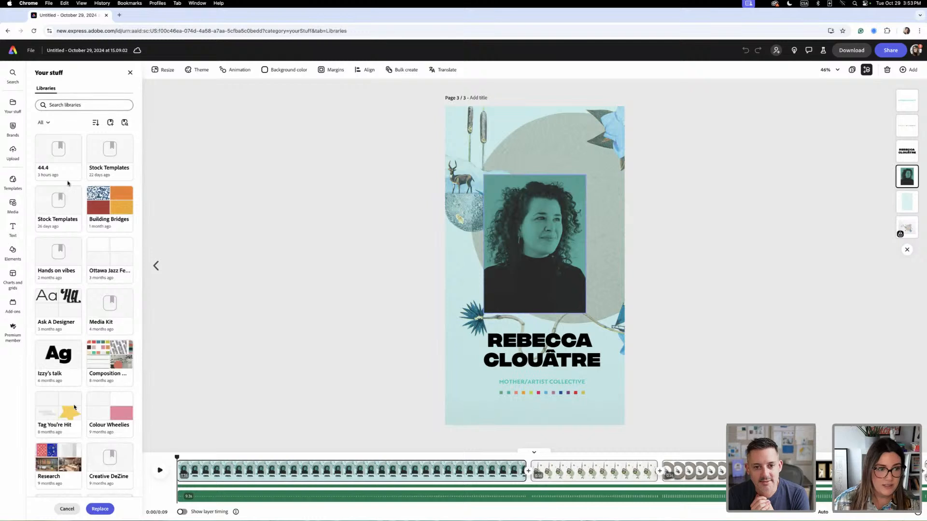
click(69, 178)
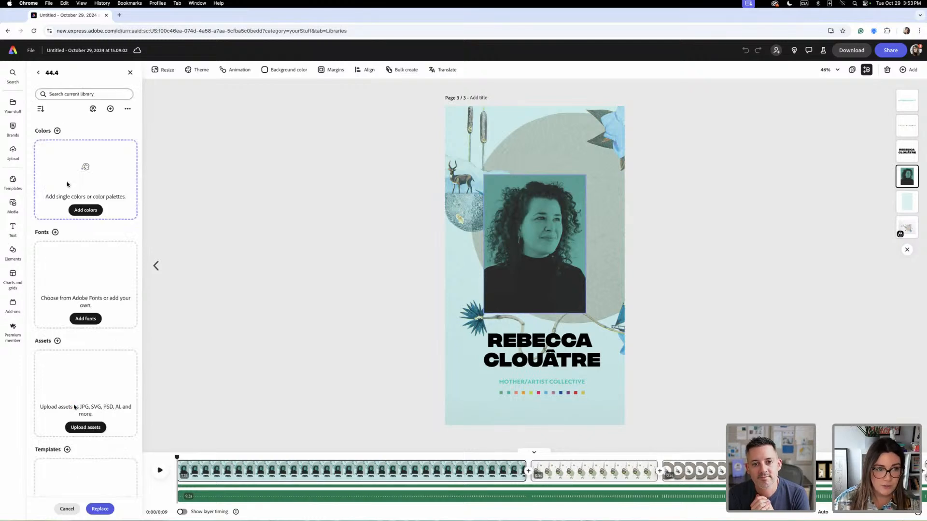
scroll(106, 247, down, 2)
scroll(106, 255, up, 2)
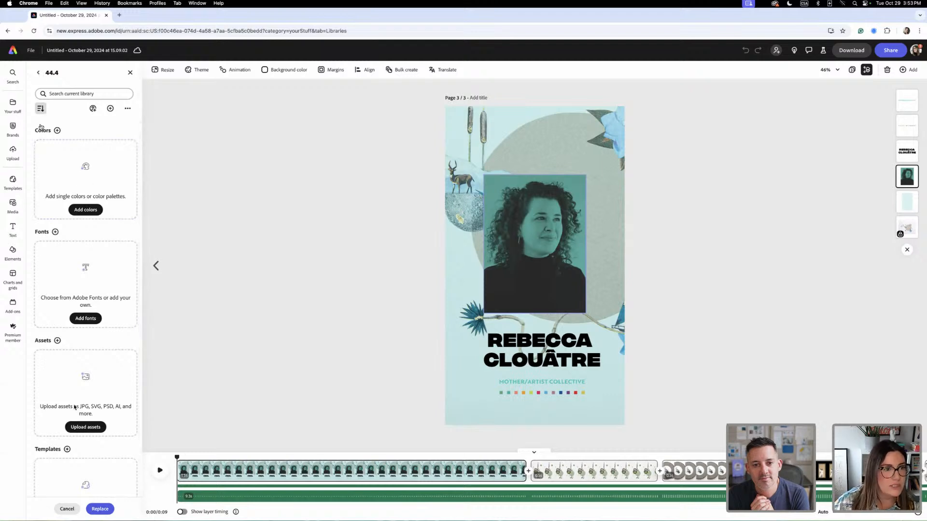
click(38, 73)
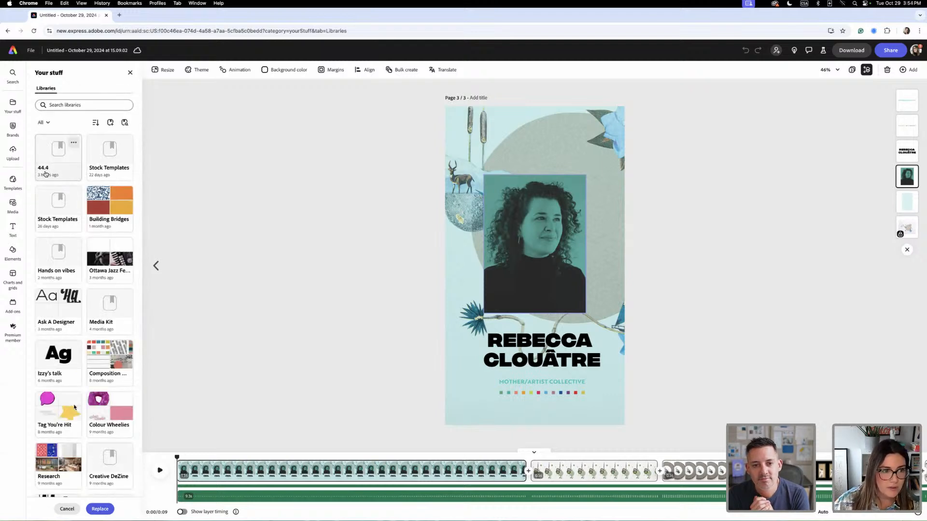
click(67, 173)
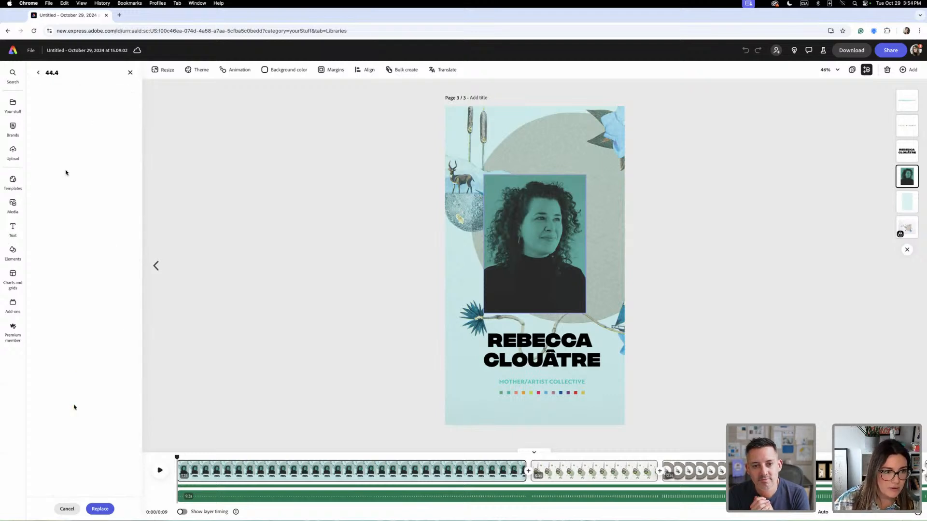
click(38, 72)
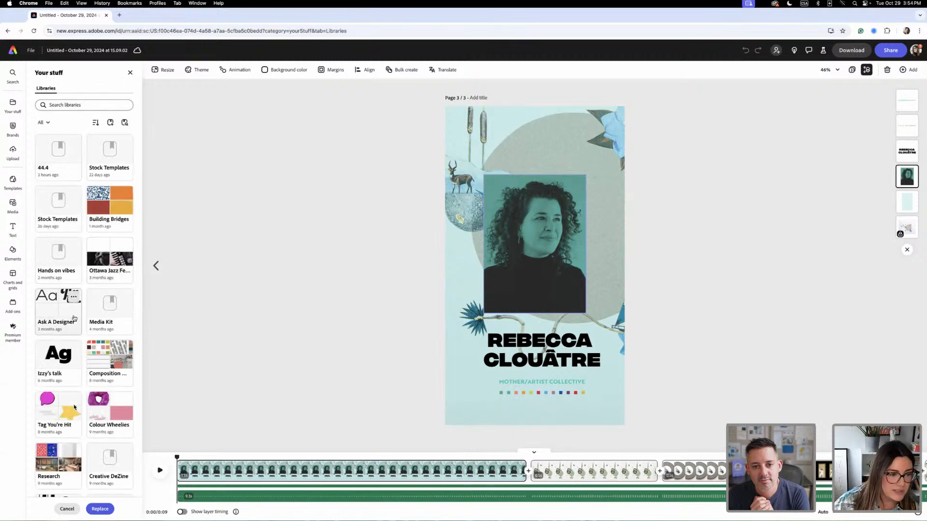
scroll(64, 308, down, 2)
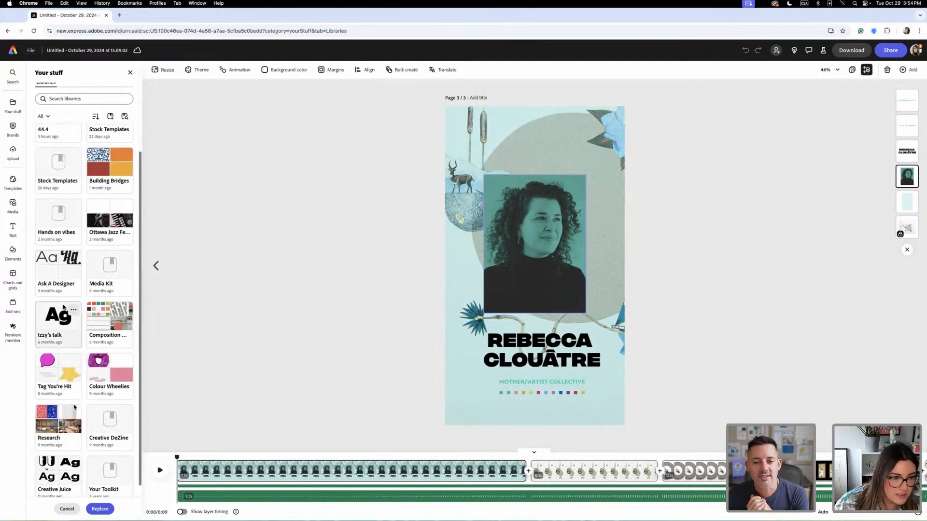
scroll(63, 307, up, 2)
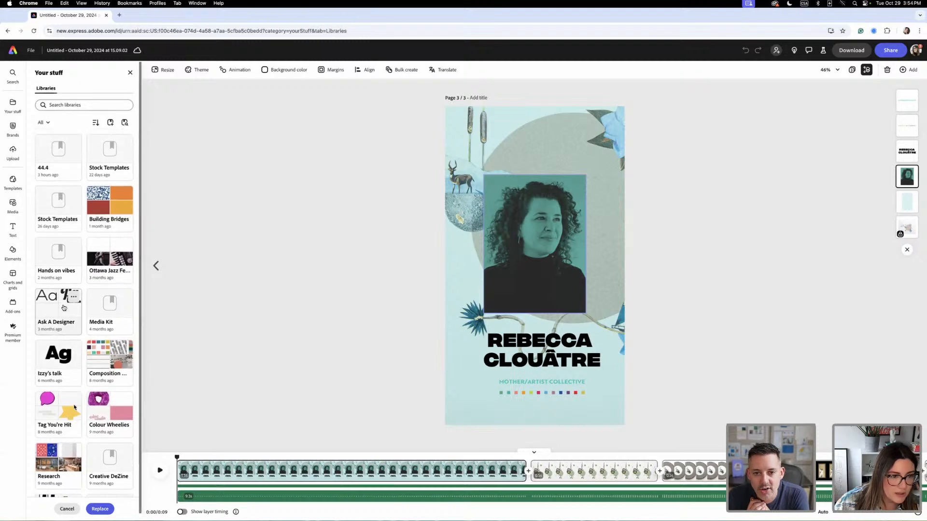
click(550, 211)
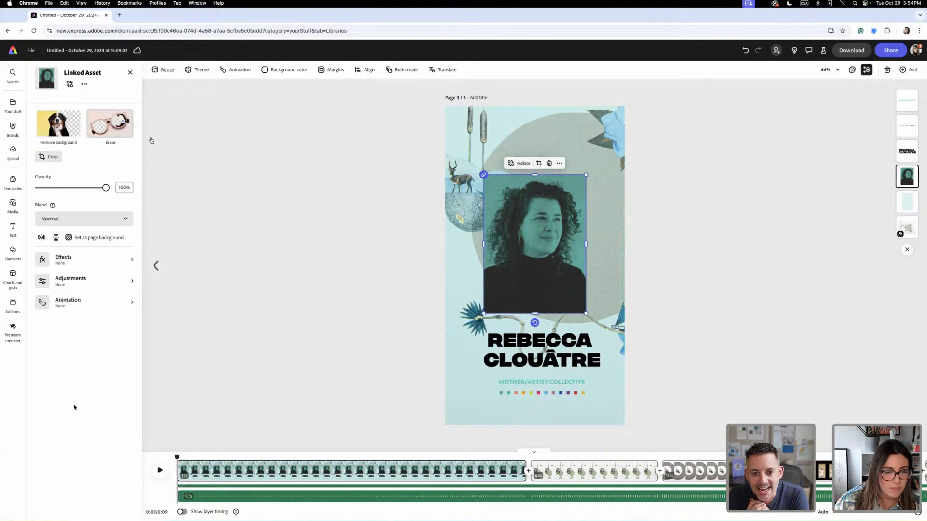
- Lock the name headline with text replacement allowed and change its text to "Change Name"
click(577, 366)
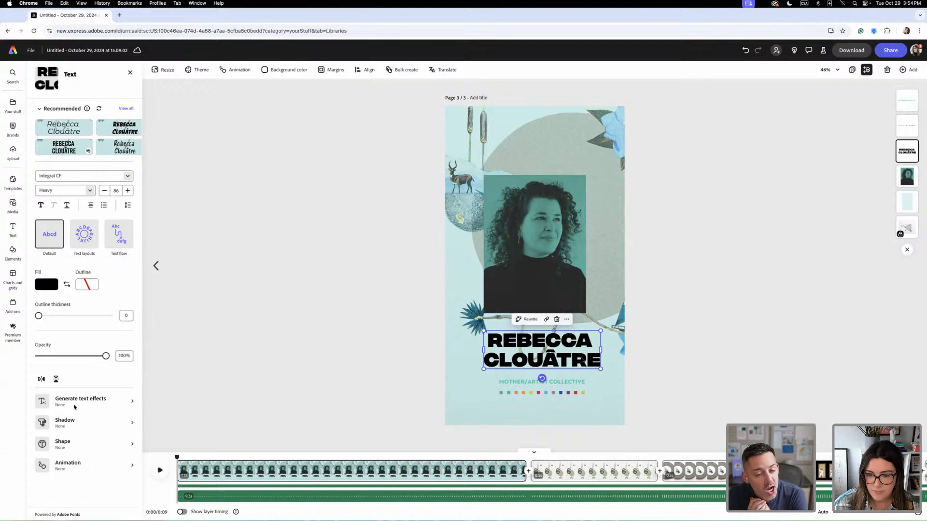
click(567, 320)
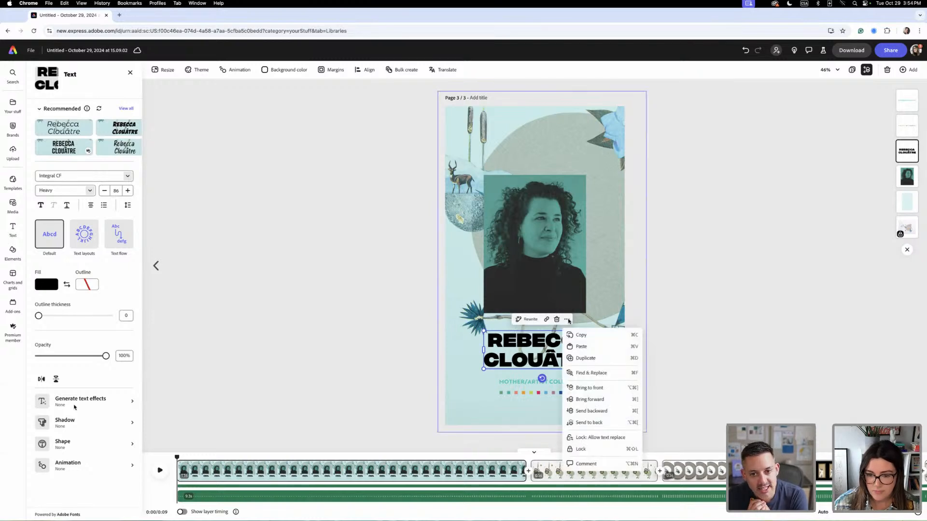
click(591, 439)
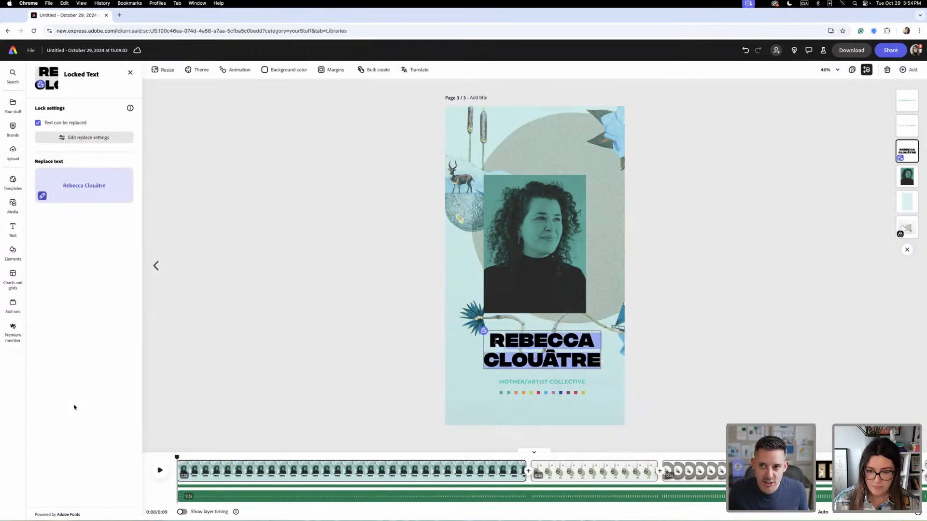
text(Change)
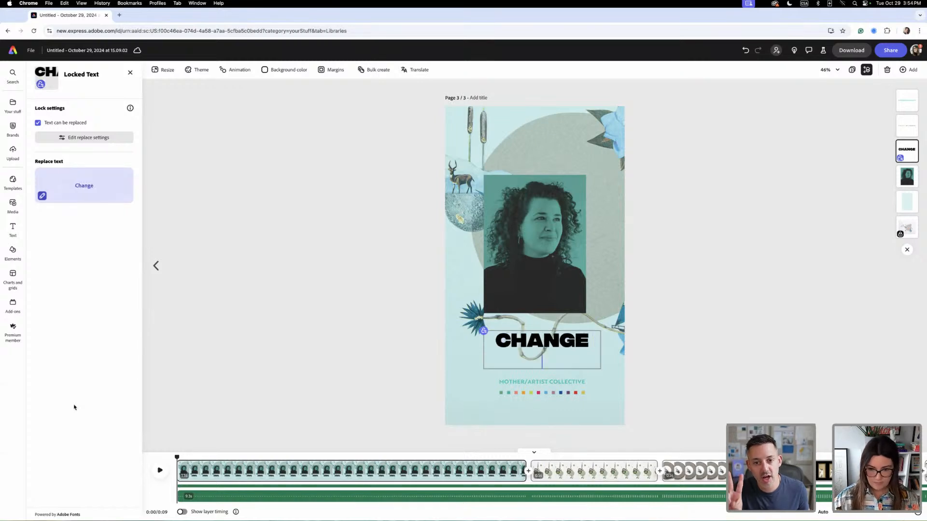
text( Name)
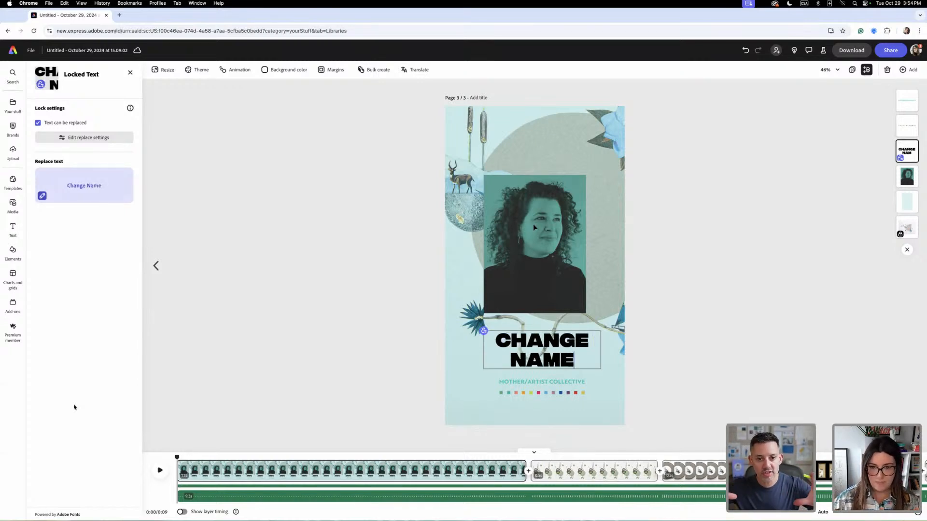
- Replace the portrait on the third page with the magenta portrait from the 44.4 brand assets
click(545, 223)
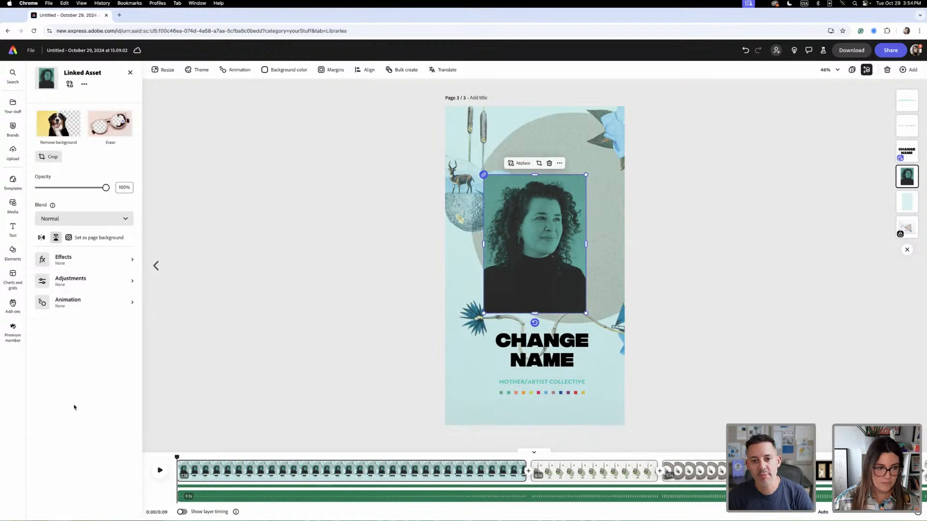
click(69, 85)
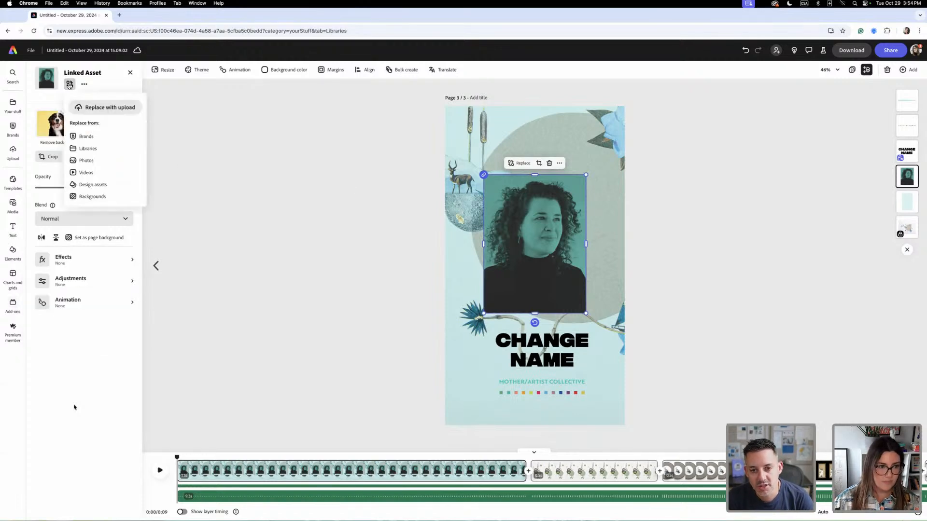
click(82, 136)
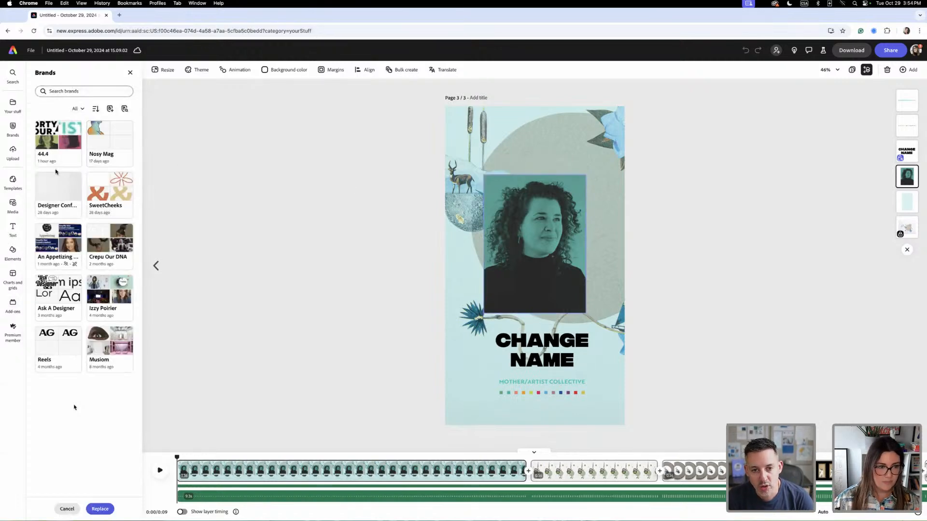
click(58, 144)
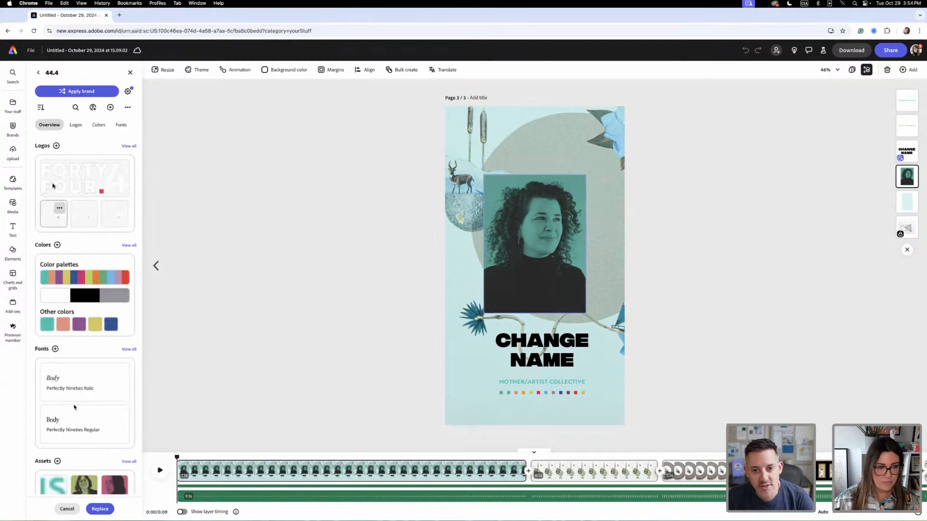
scroll(97, 338, down, 2)
click(111, 443)
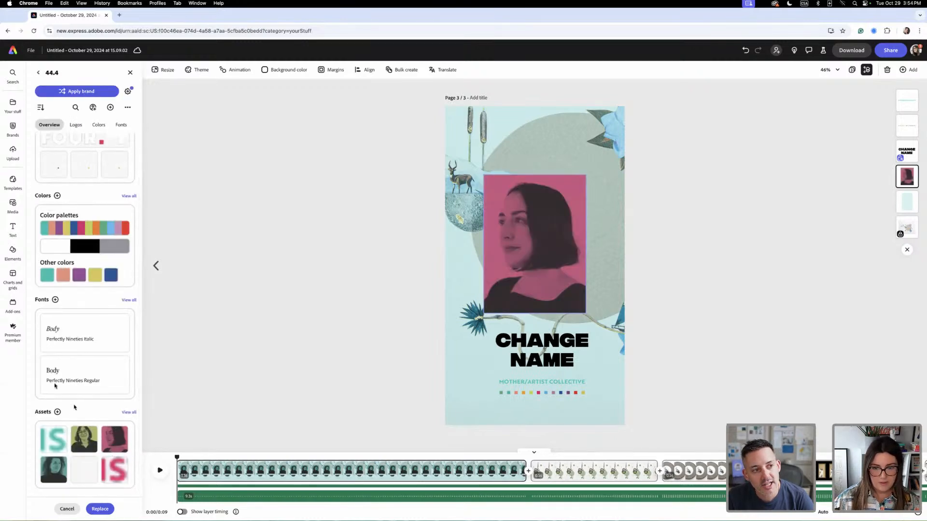
click(546, 139)
- Change the fill of the full-page tint rectangle to the magenta swatch from the 44.4 Member Colours
click(500, 135)
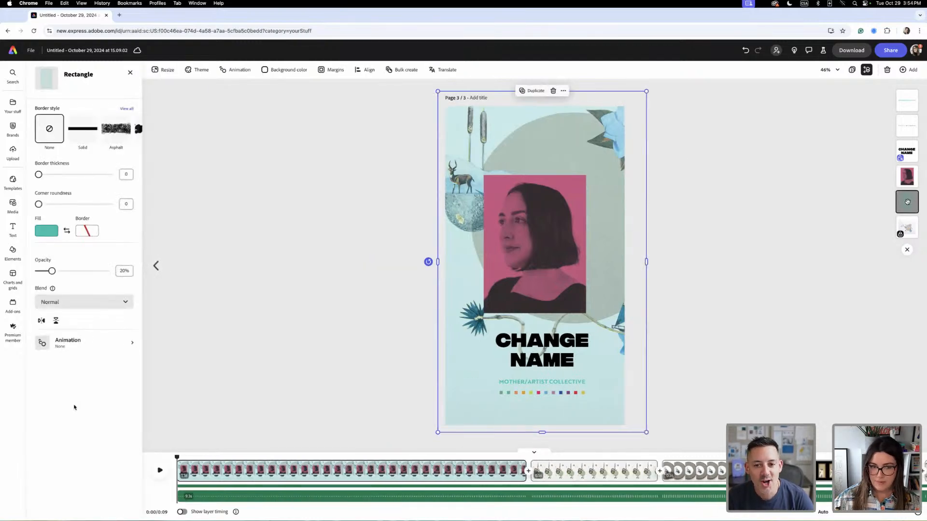
click(54, 233)
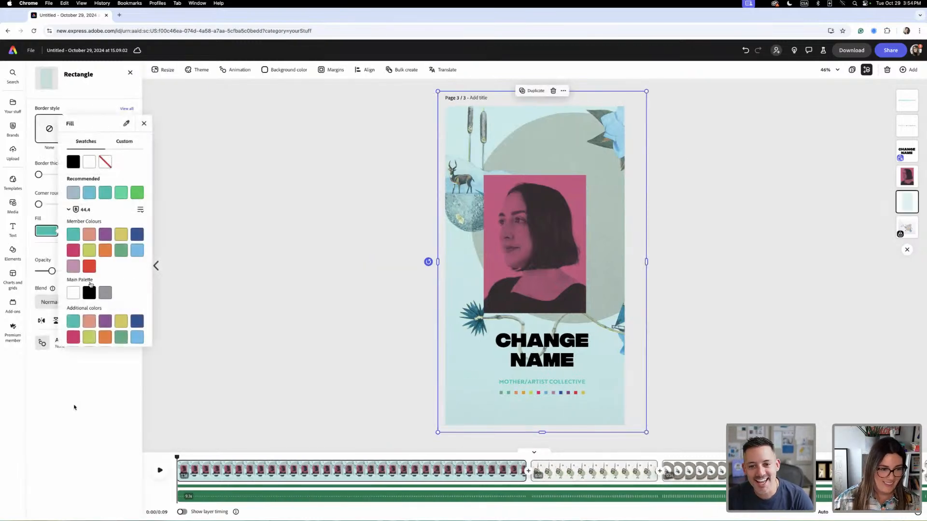
click(71, 251)
click(593, 211)
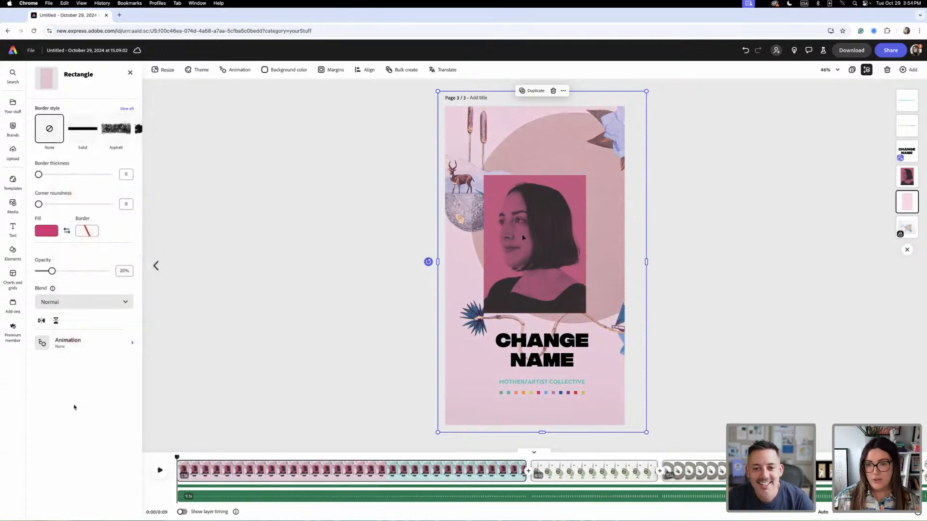
click(548, 205)
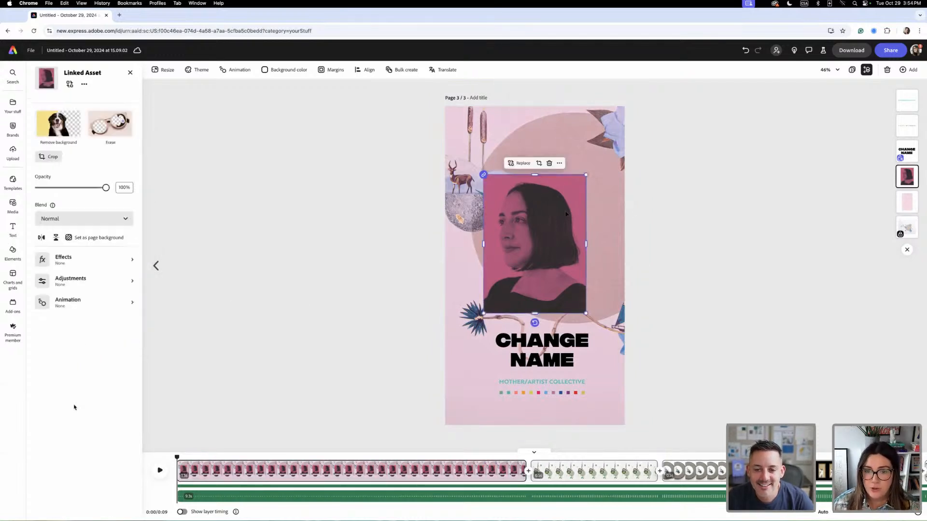
click(70, 84)
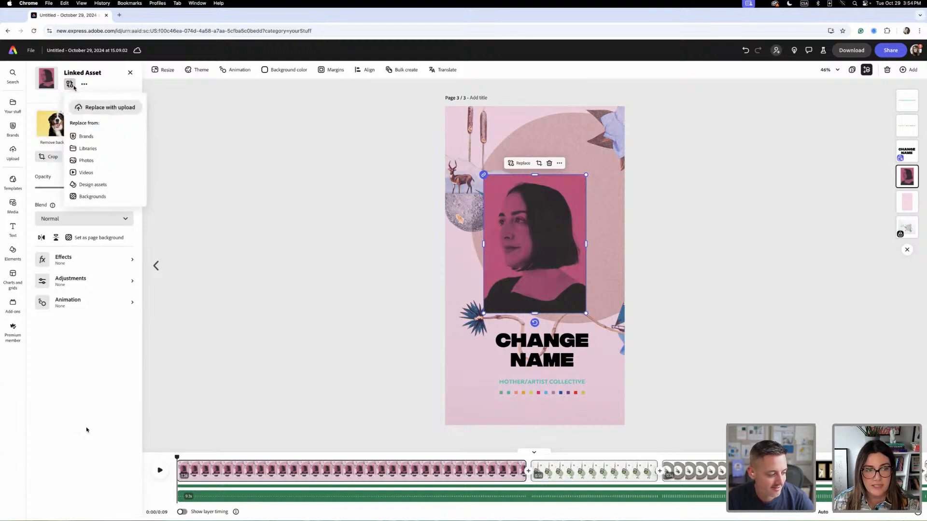
click(87, 137)
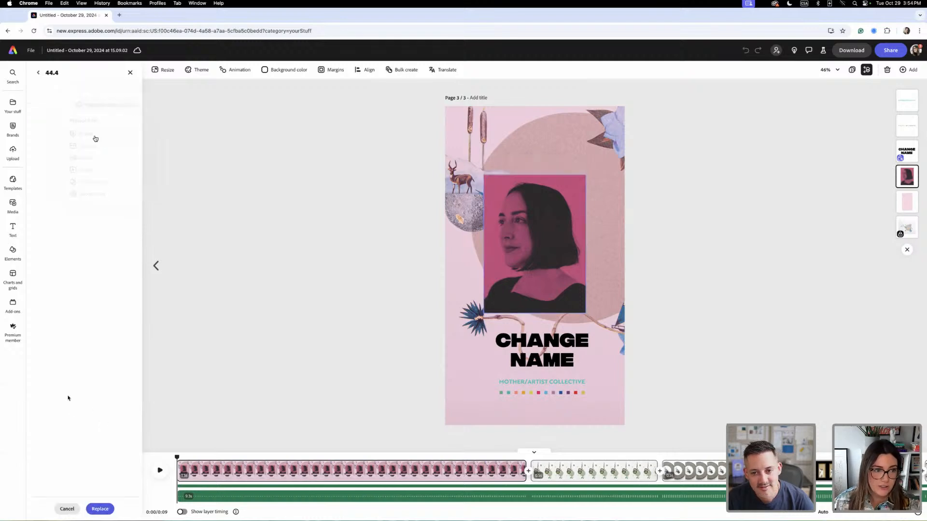
scroll(101, 449, down, 2)
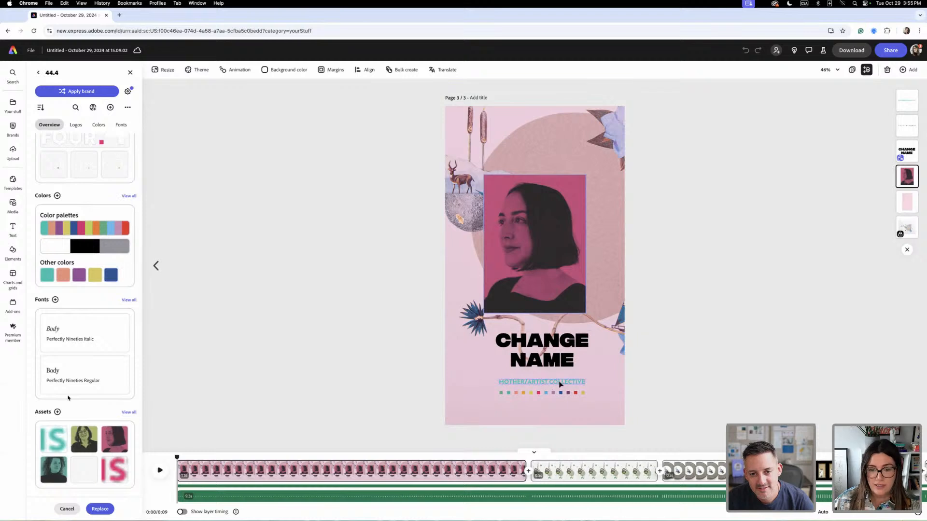
- Replace the "Mother/Artist Collective" tagline graphic on the third page with the magenta version from the 44.4 brand assets
click(543, 383)
click(75, 92)
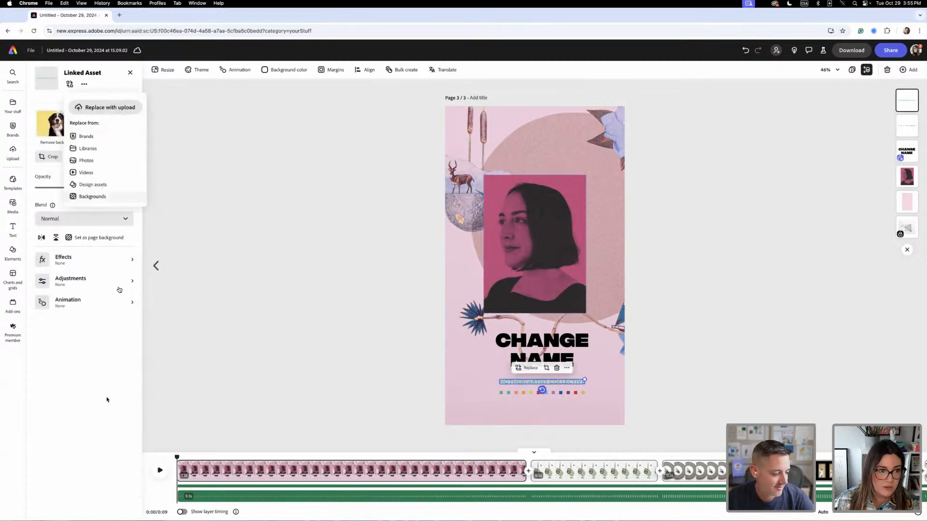
click(89, 137)
scroll(124, 319, down, 2)
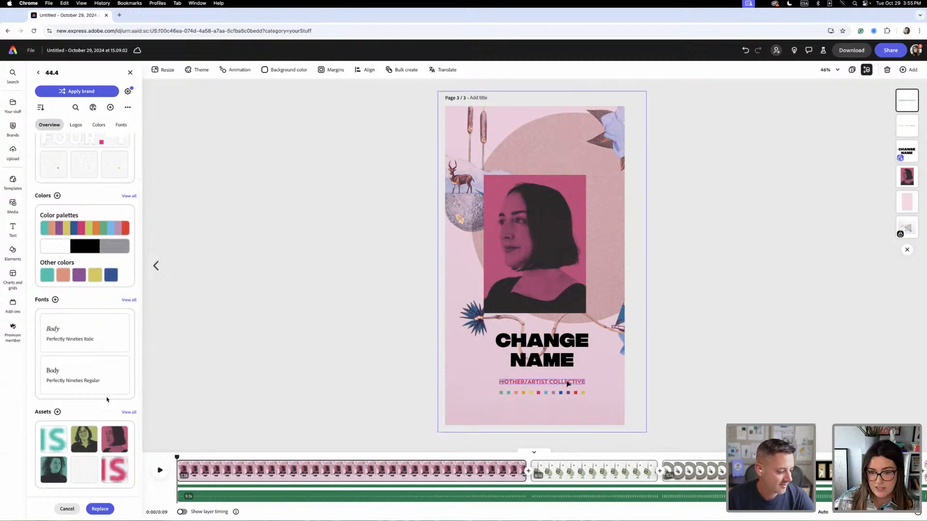
click(100, 509)
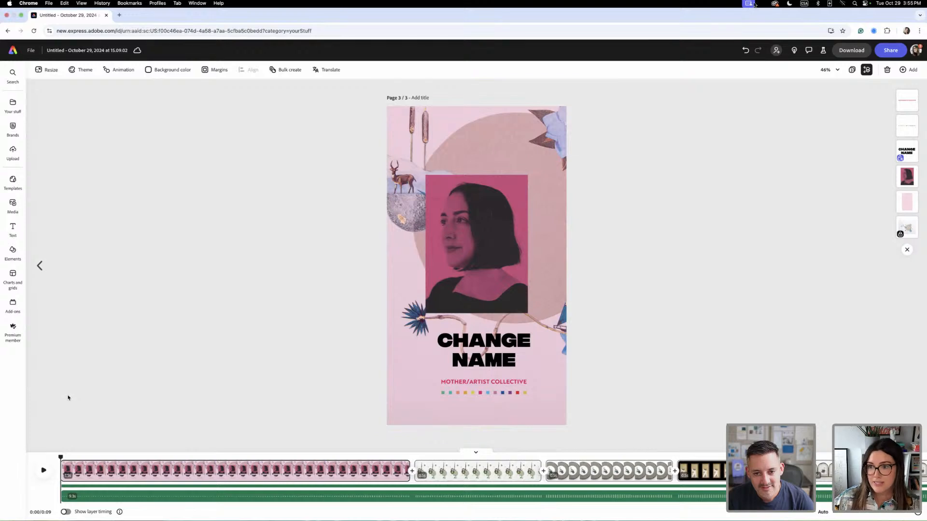
- Duplicate the magenta third page in the page overview
click(852, 70)
click(218, 111)
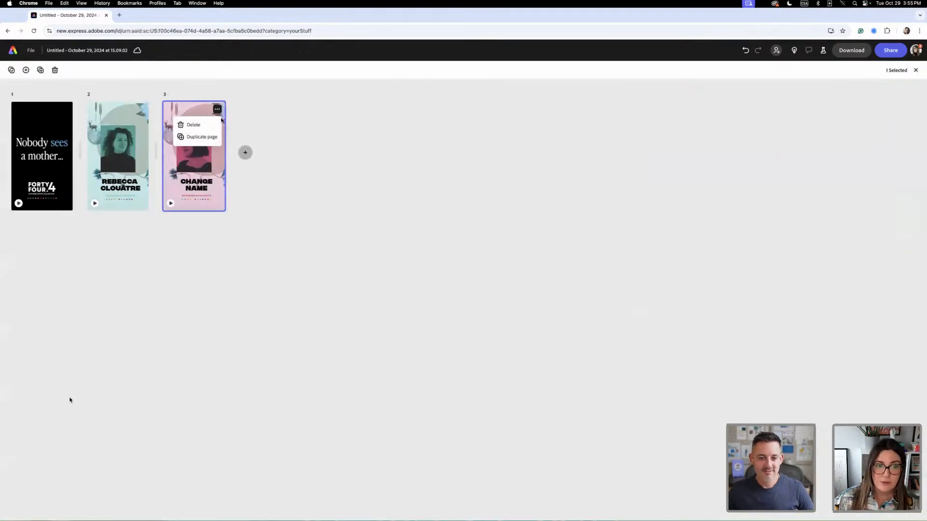
click(199, 137)
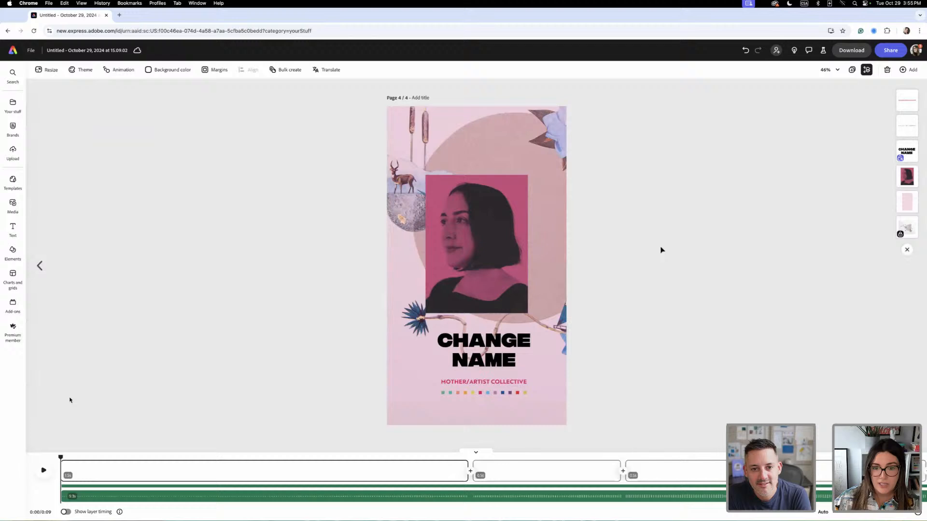
- Replace the portrait on the fourth page with the lime green portrait from the 44.4 brand assets
click(488, 255)
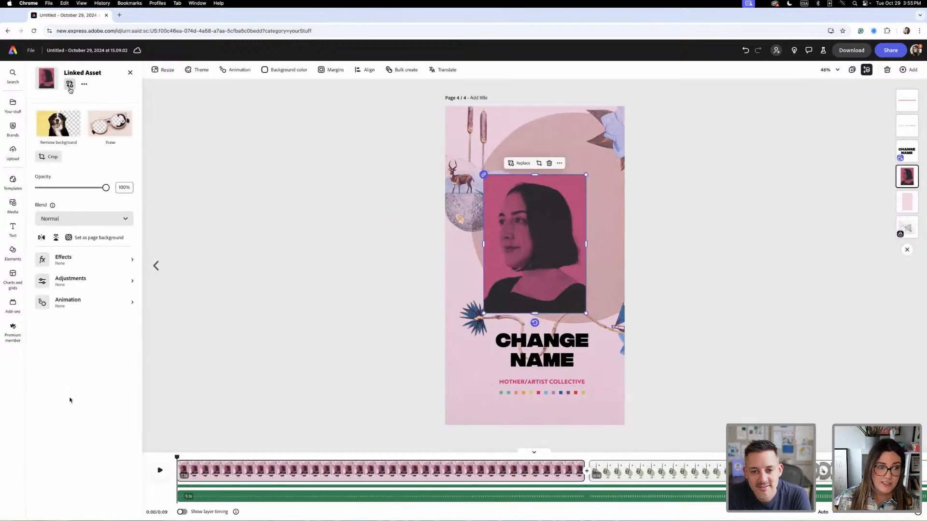
click(70, 85)
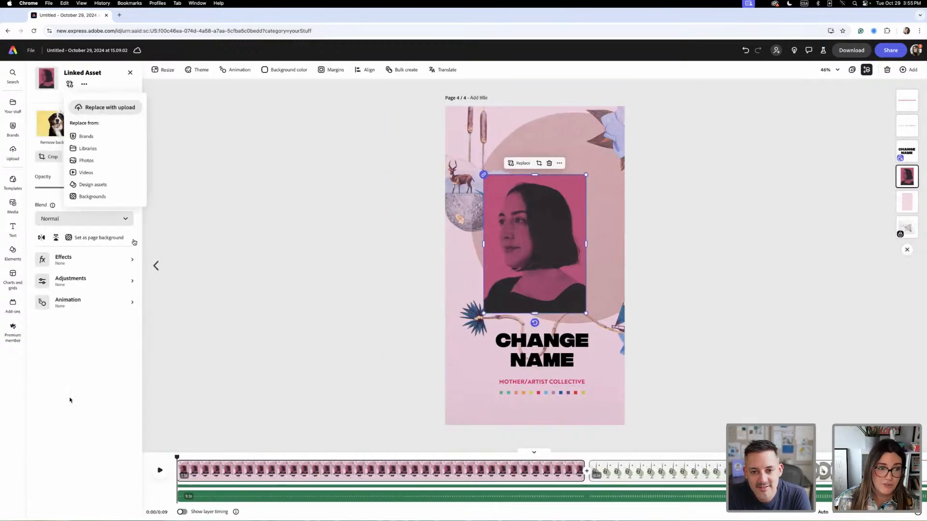
click(87, 136)
click(84, 484)
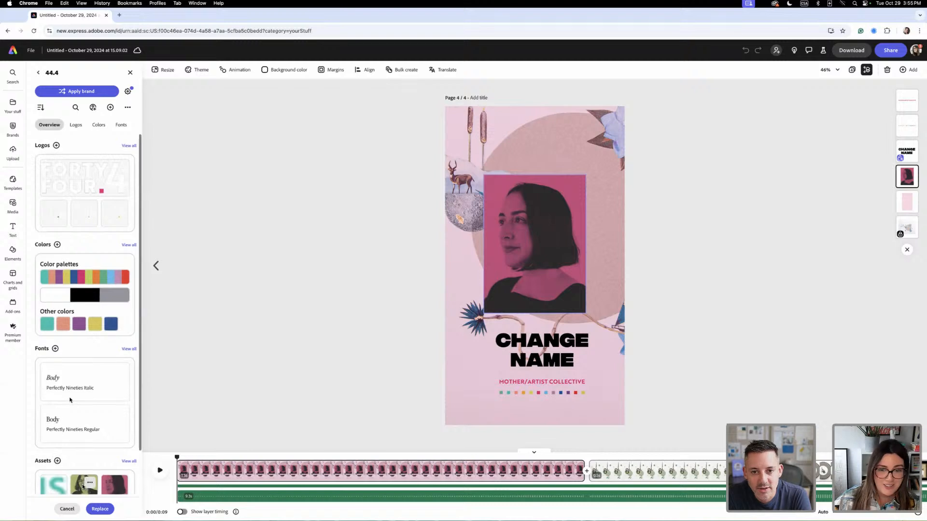
- Change the fill of the fourth page's full-page tint rectangle to the lime green swatch from the 44.4 Member Colours
click(521, 142)
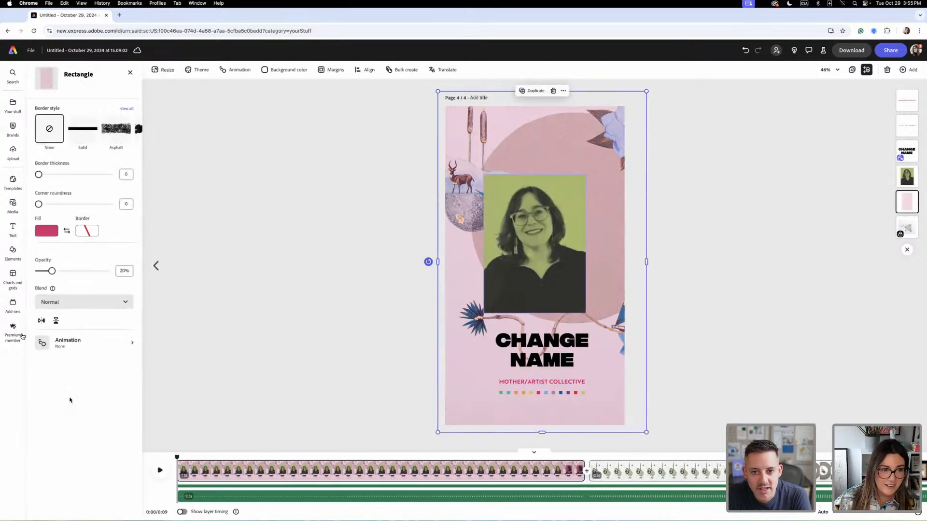
click(48, 233)
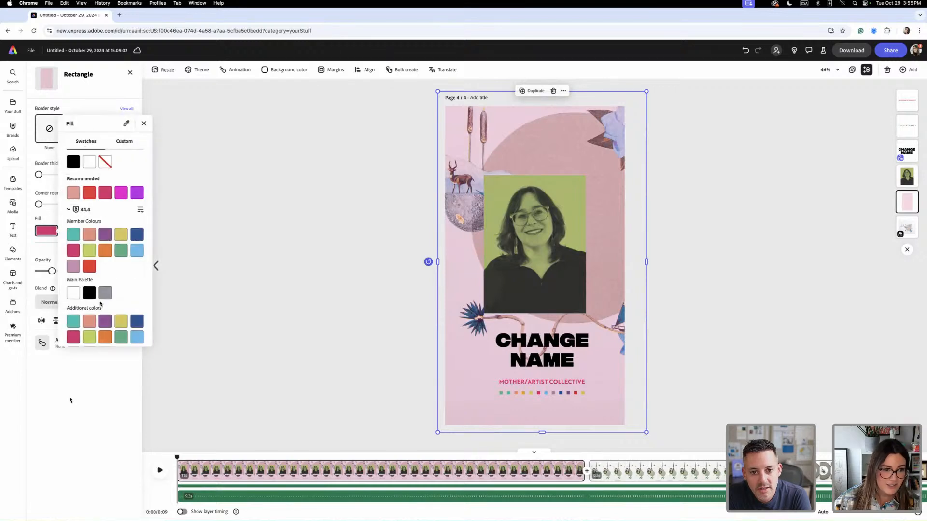
click(93, 253)
click(241, 314)
- Replace the "Mother/Artist Collective" tagline graphic on the fourth page with the lime green version from the 44.4 brand assets
click(514, 382)
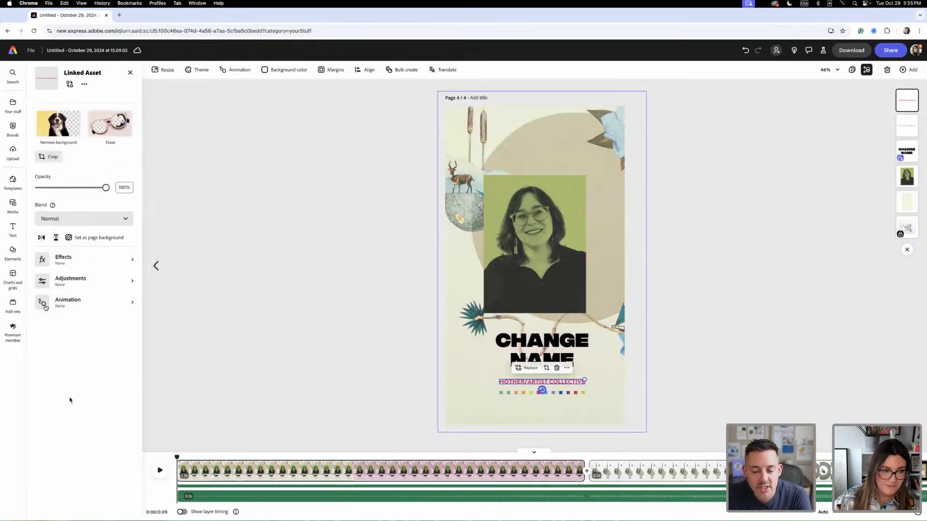
click(70, 85)
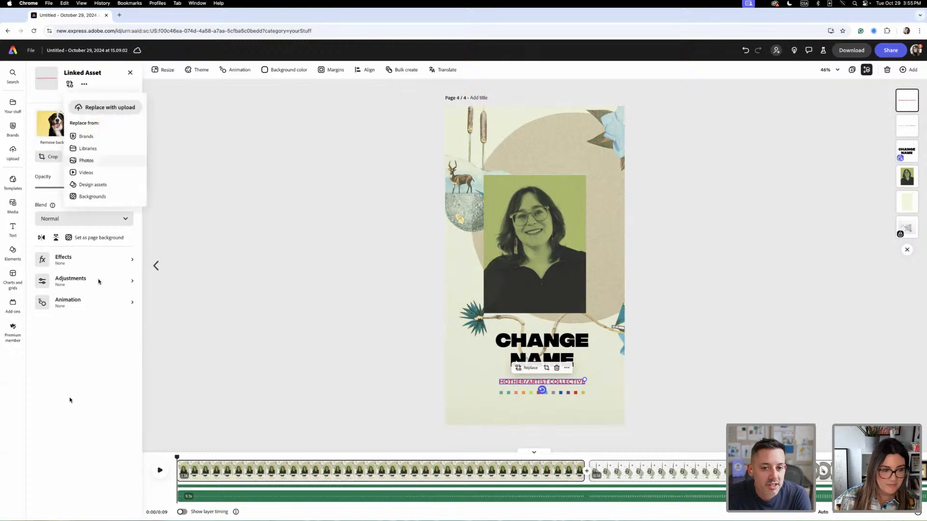
click(100, 143)
scroll(94, 361, down, 2)
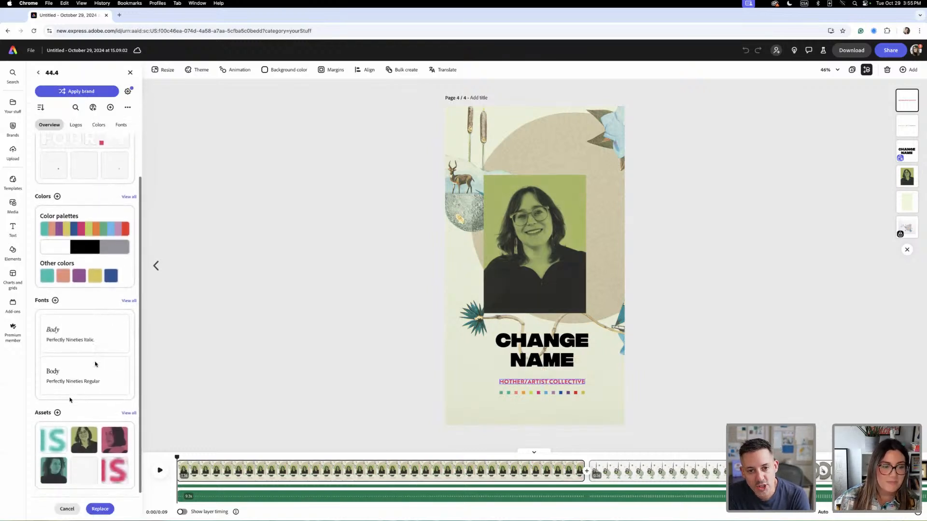
click(129, 413)
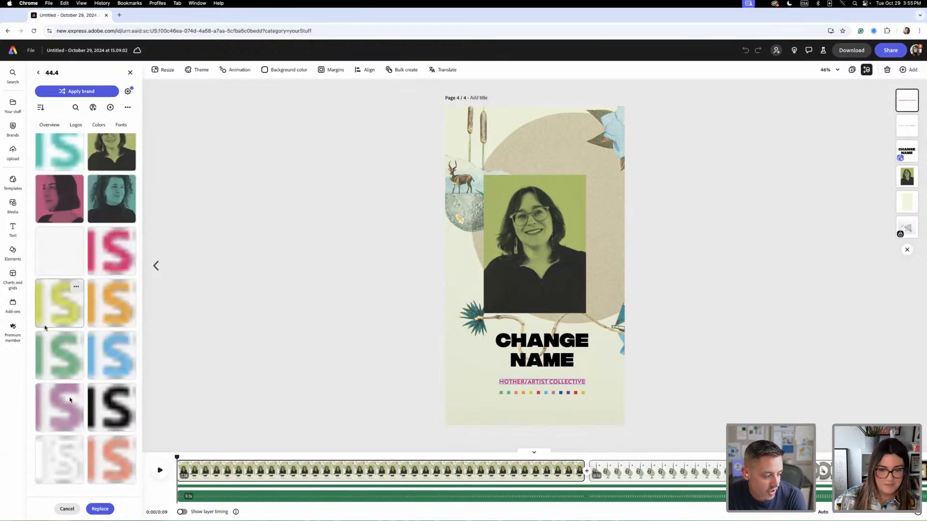
click(310, 393)
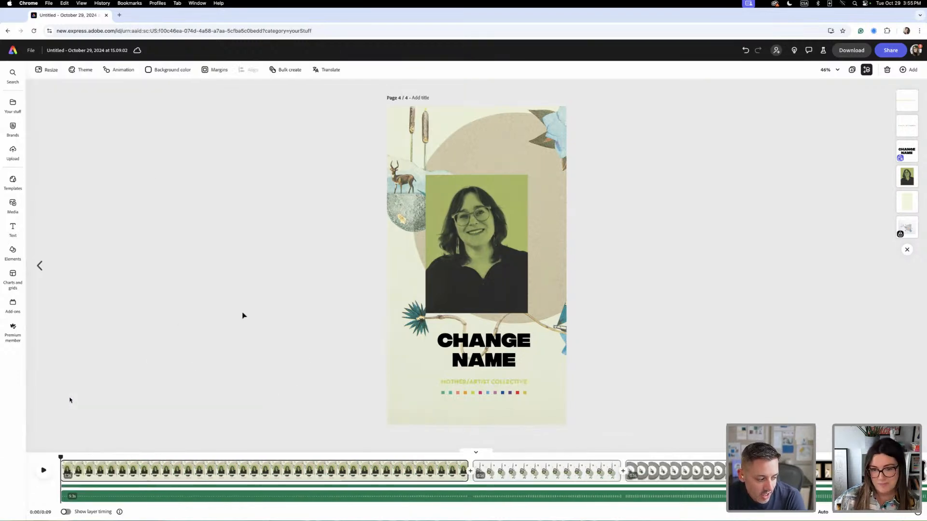